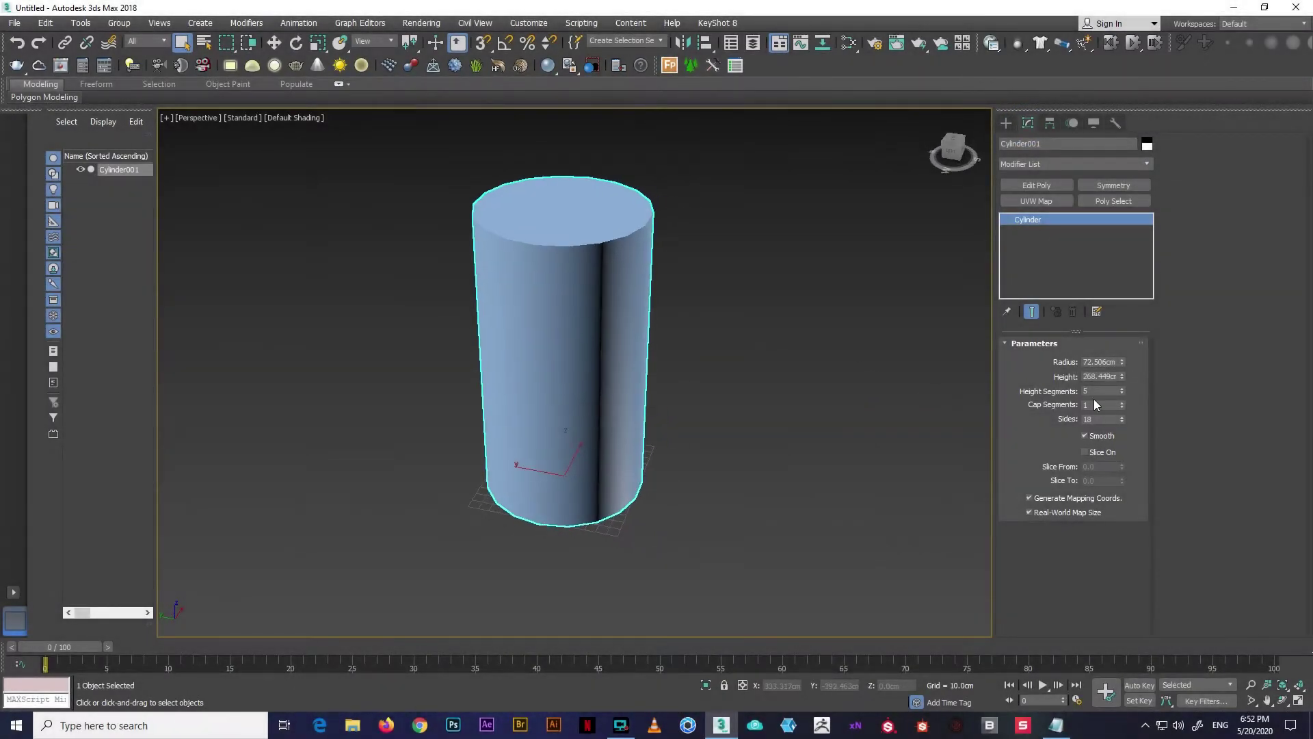
Show edged faces and set the cylinder to 1 height segment and 14 sides
key(F4)
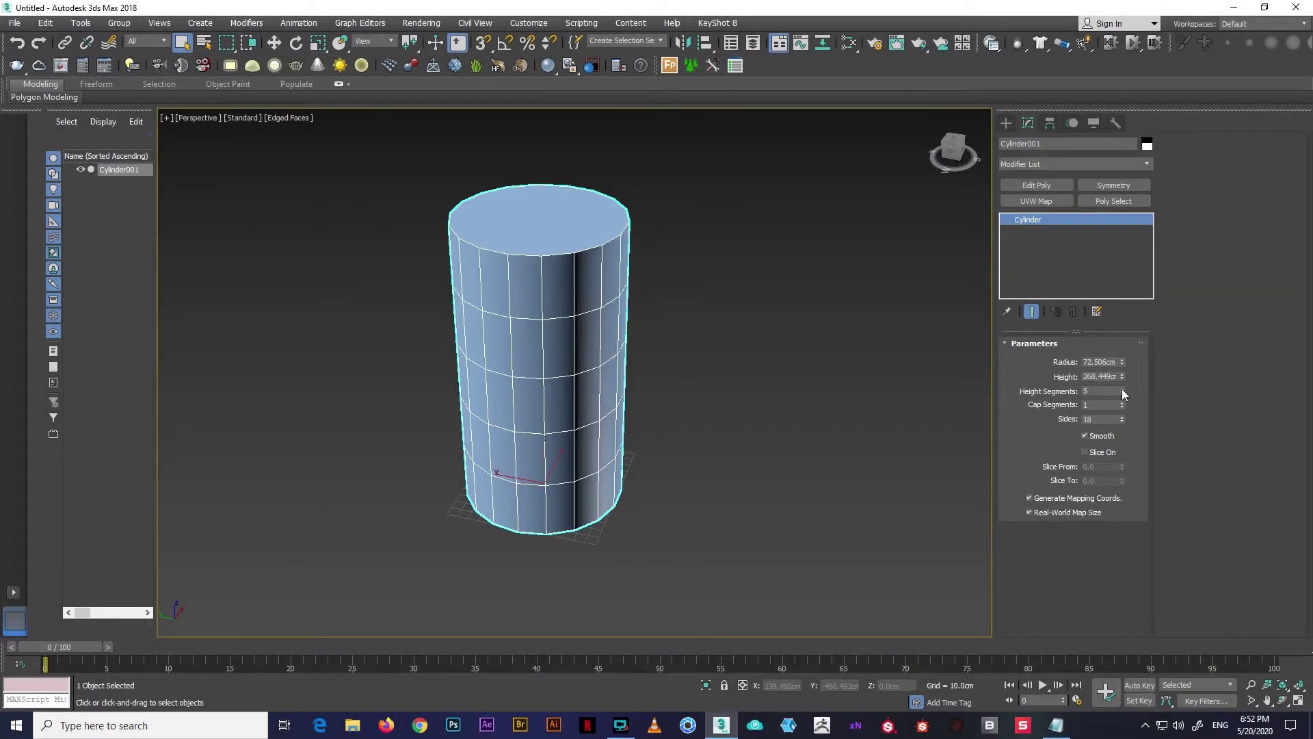
right_click(1121, 391)
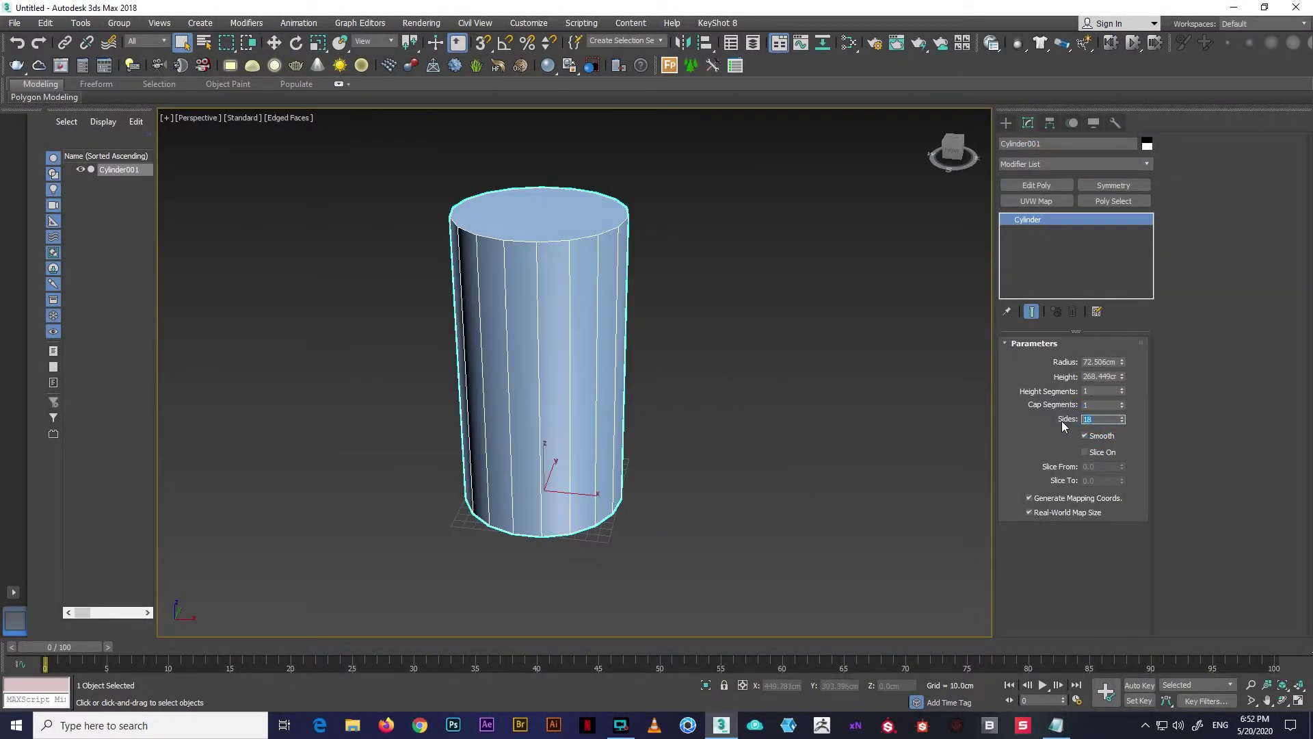
text(124)
key(Return)
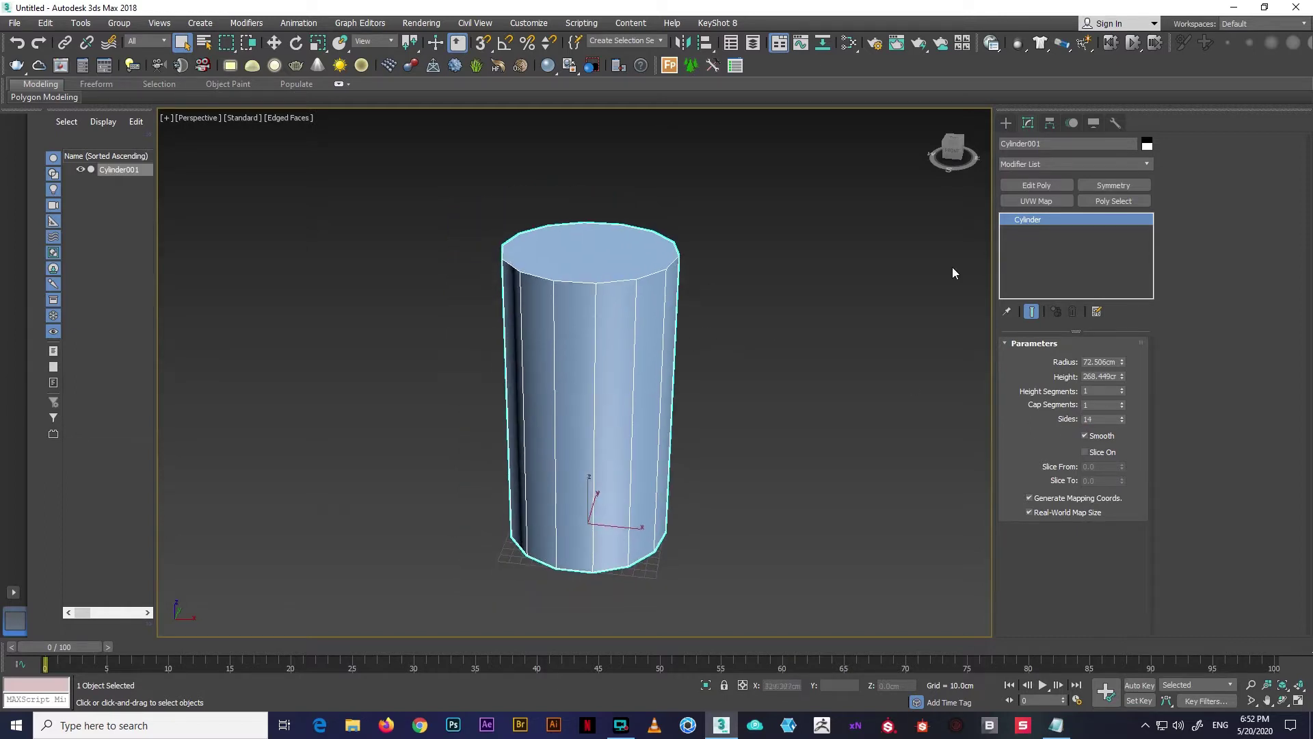
click(1085, 161)
Add an Edit Poly modifier and select several vertical edges of the cylinder
click(1065, 171)
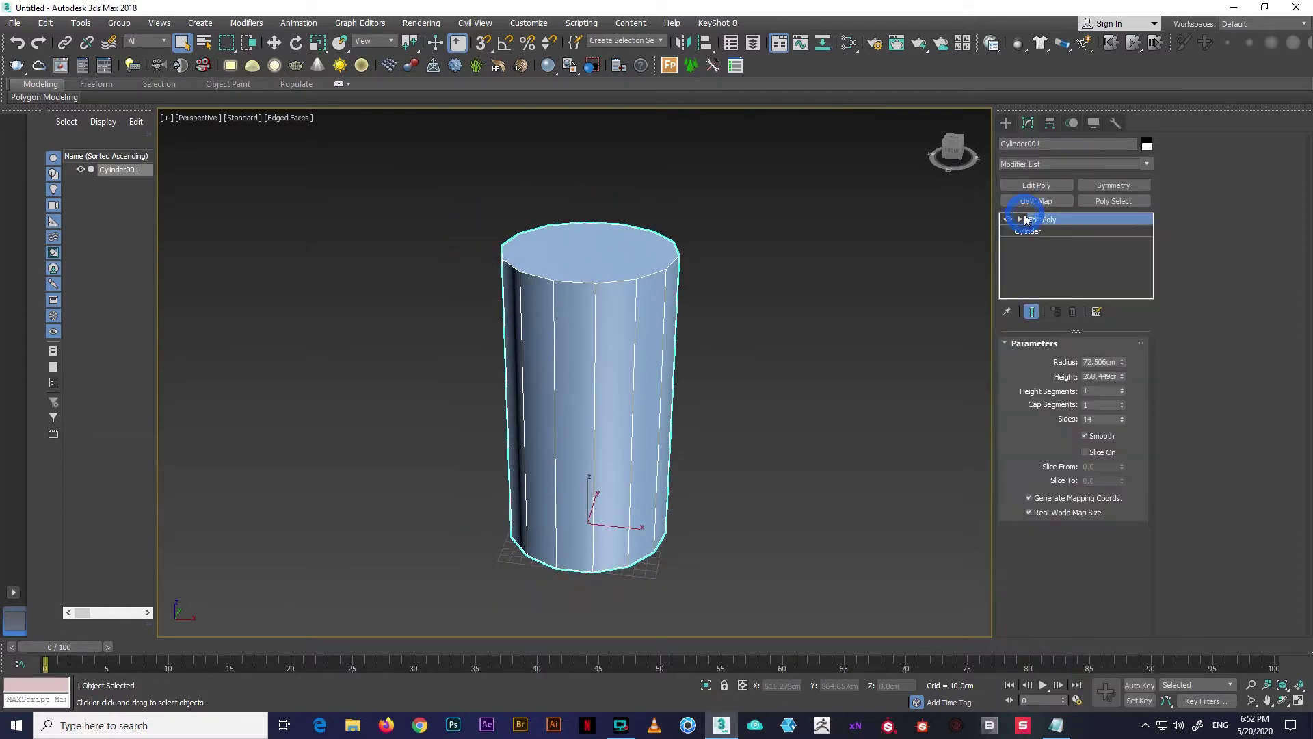
click(1087, 450)
mouse_move(598, 383)
alt+middle_down()
mouse_move(609, 424)
mouse_move(659, 439)
alt+middle_up()
key(2)
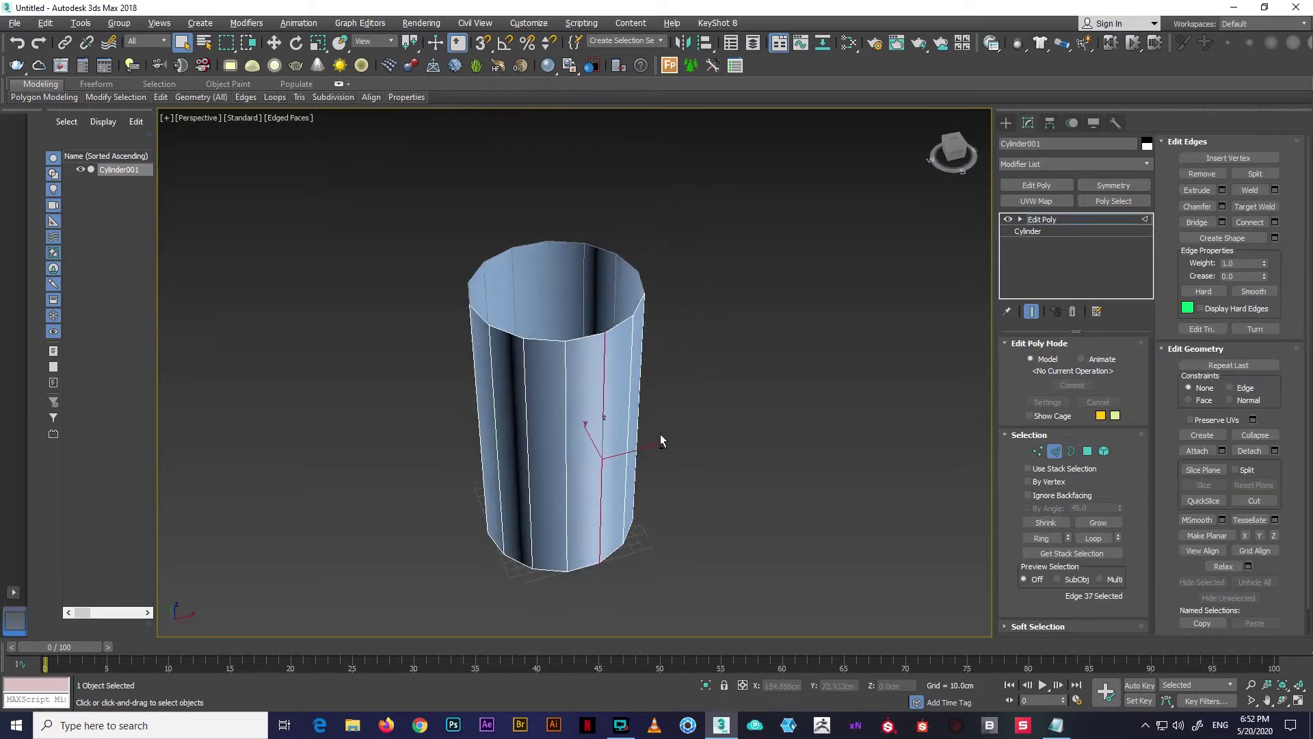
click(530, 445)
ctrl+click(476, 457)
mouse_move(477, 457)
alt+middle_down()
mouse_move(594, 481)
mouse_move(577, 499)
mouse_move(604, 454)
mouse_move(623, 479)
mouse_move(786, 490)
alt+middle_up()
ctrl+click(567, 501)
ctrl+click(623, 479)
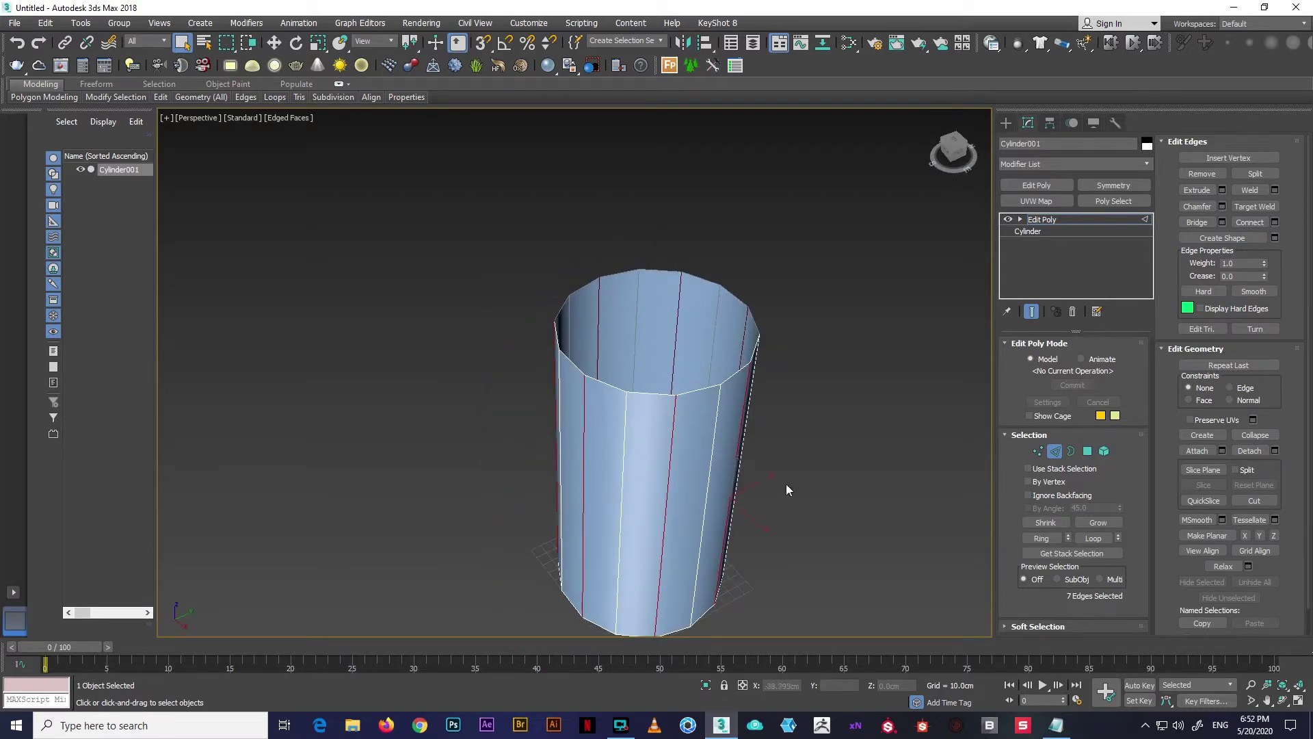
Convert the edges to vertices, try scaling them into a star profile, then undo it
ctrl+click(1038, 451)
alt+middle_drag(649, 445, 629, 342)
key(r)
drag(619, 438, 620, 457)
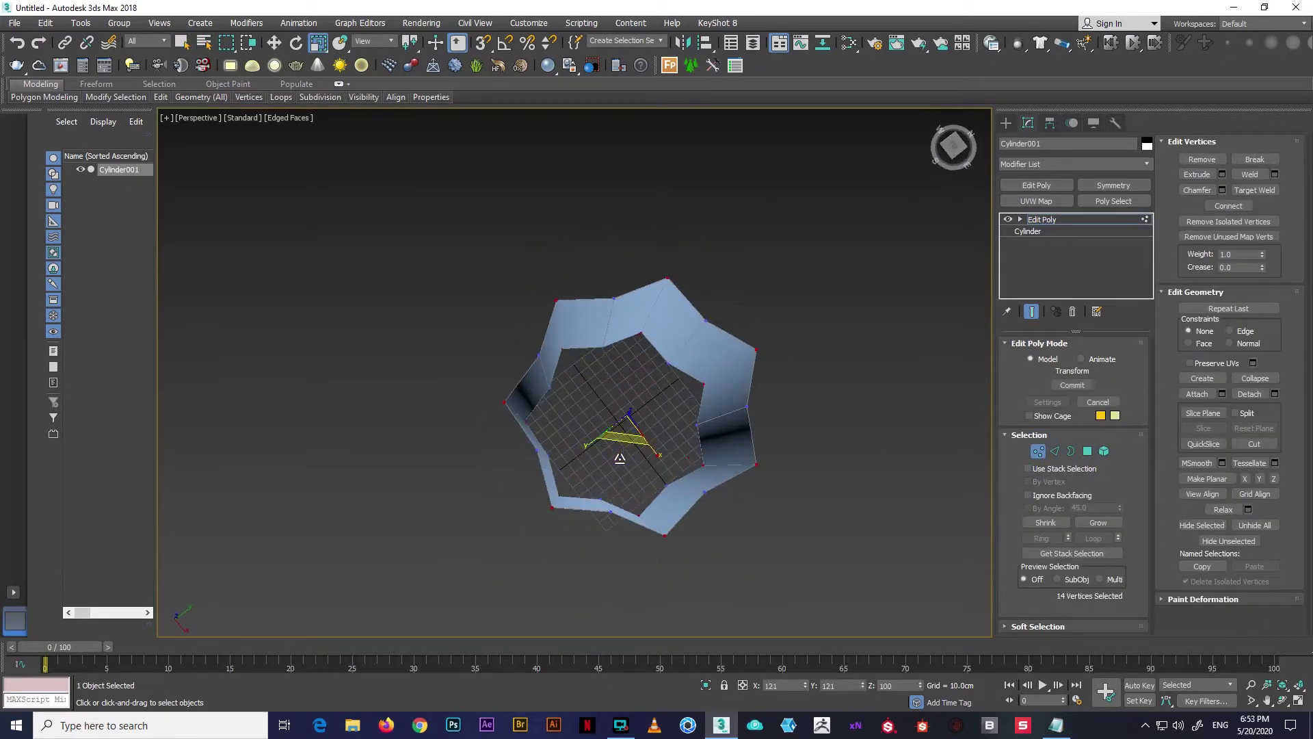
key(ctrl+z)
mouse_move(620, 445)
alt+middle_down()
mouse_move(808, 406)
mouse_move(795, 494)
mouse_move(740, 442)
mouse_move(725, 370)
alt+middle_up()
click(1077, 219)
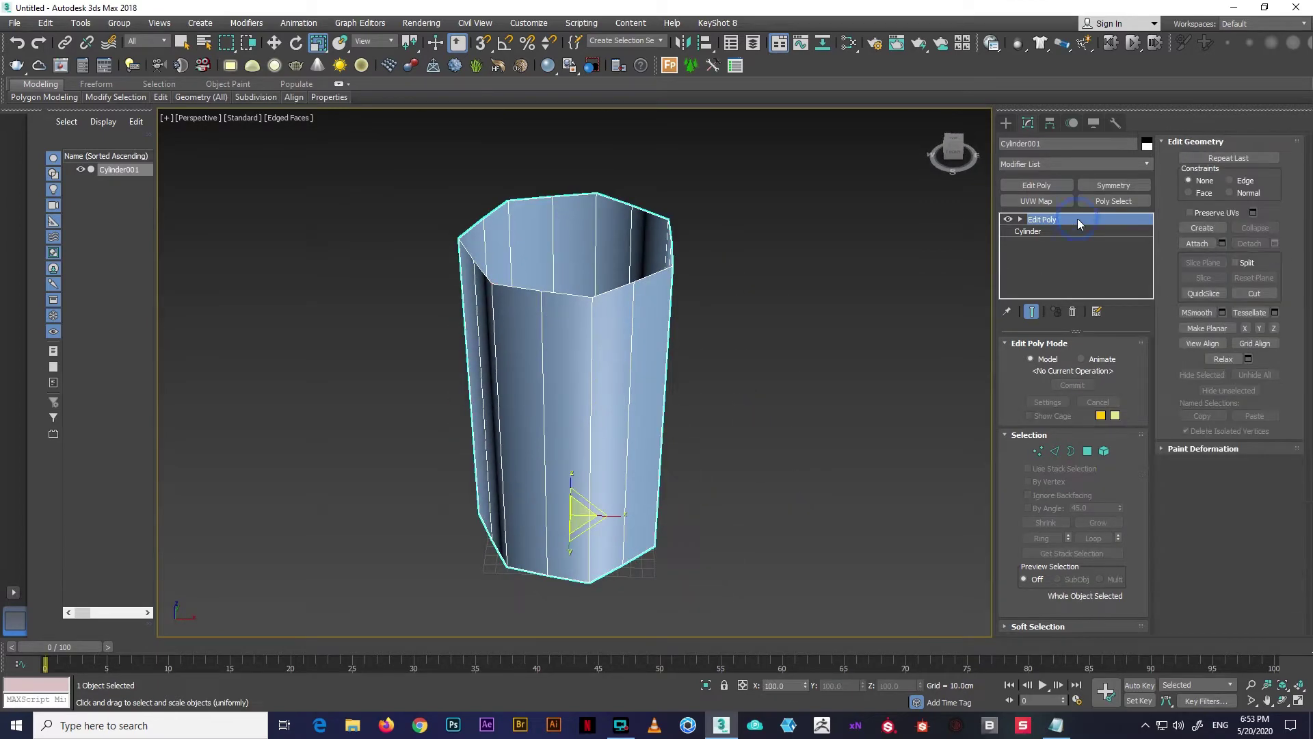
mouse_move(686, 425)
alt+middle_down()
mouse_move(557, 390)
mouse_move(675, 432)
mouse_move(671, 402)
alt+middle_up()
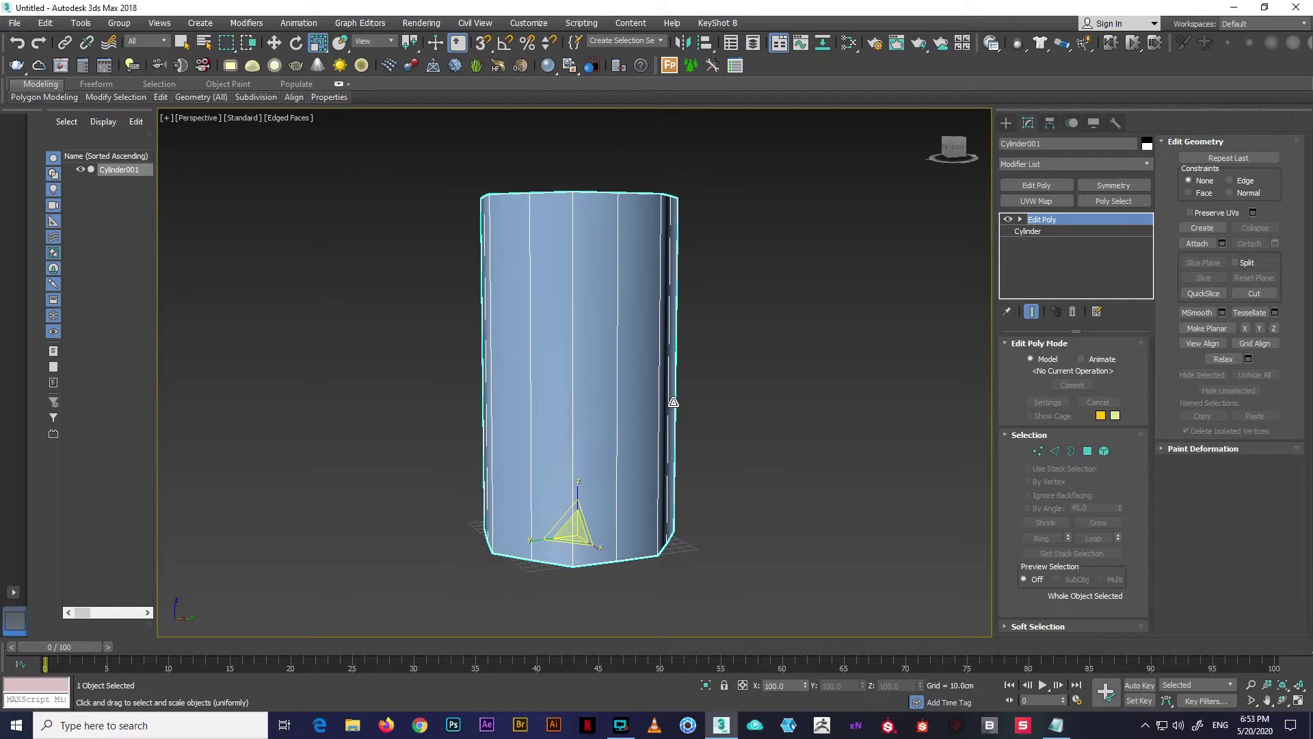
Ring-select the vertical edges and connect them with 5 horizontal edge loops
key(2)
click(653, 369)
key(alt+r)
right_click(543, 371)
click(452, 423)
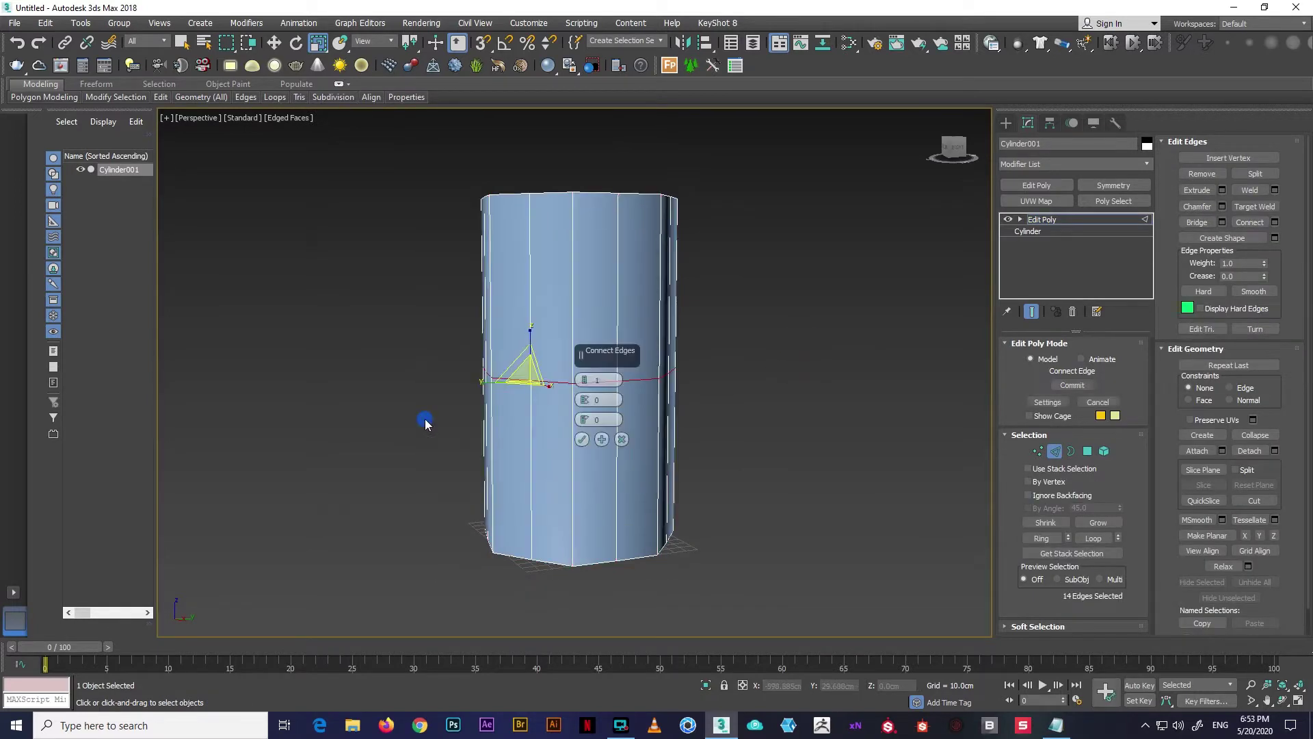
click(581, 439)
alt+middle_drag(712, 371, 684, 362)
click(1093, 218)
Add a Twist modifier with a 90 degree angle to the tube
click(1147, 164)
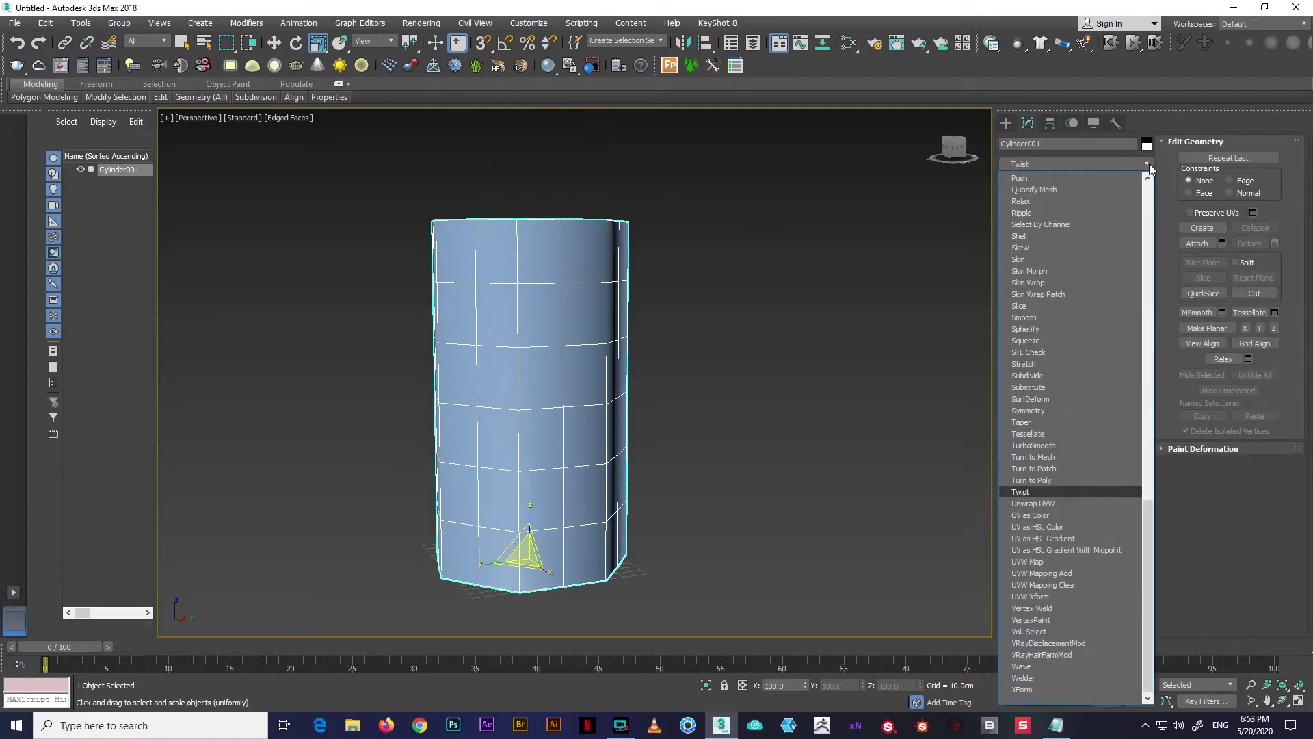
click(1026, 492)
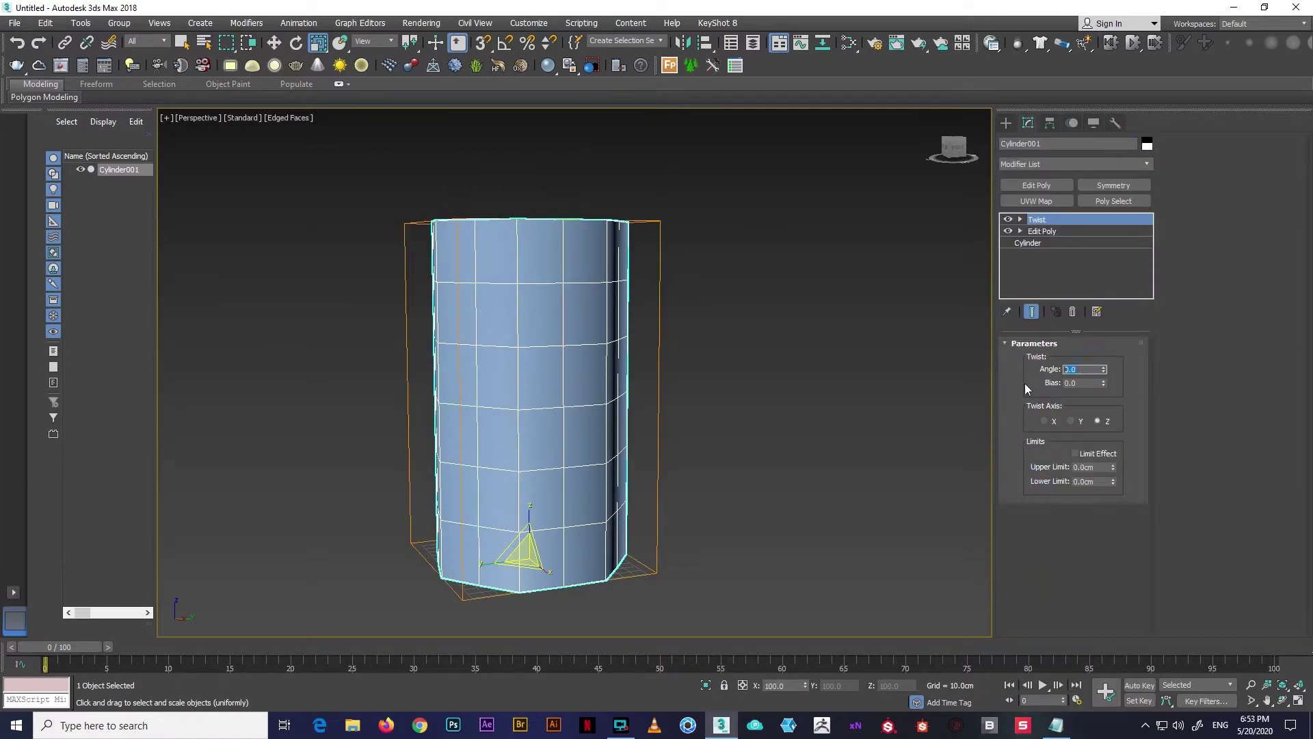
text(90)
key(Return)
mouse_move(845, 425)
alt+middle_down()
mouse_move(646, 487)
mouse_move(753, 458)
mouse_move(773, 491)
mouse_move(826, 465)
mouse_move(721, 452)
mouse_move(542, 390)
mouse_move(617, 379)
mouse_move(635, 409)
alt+middle_up()
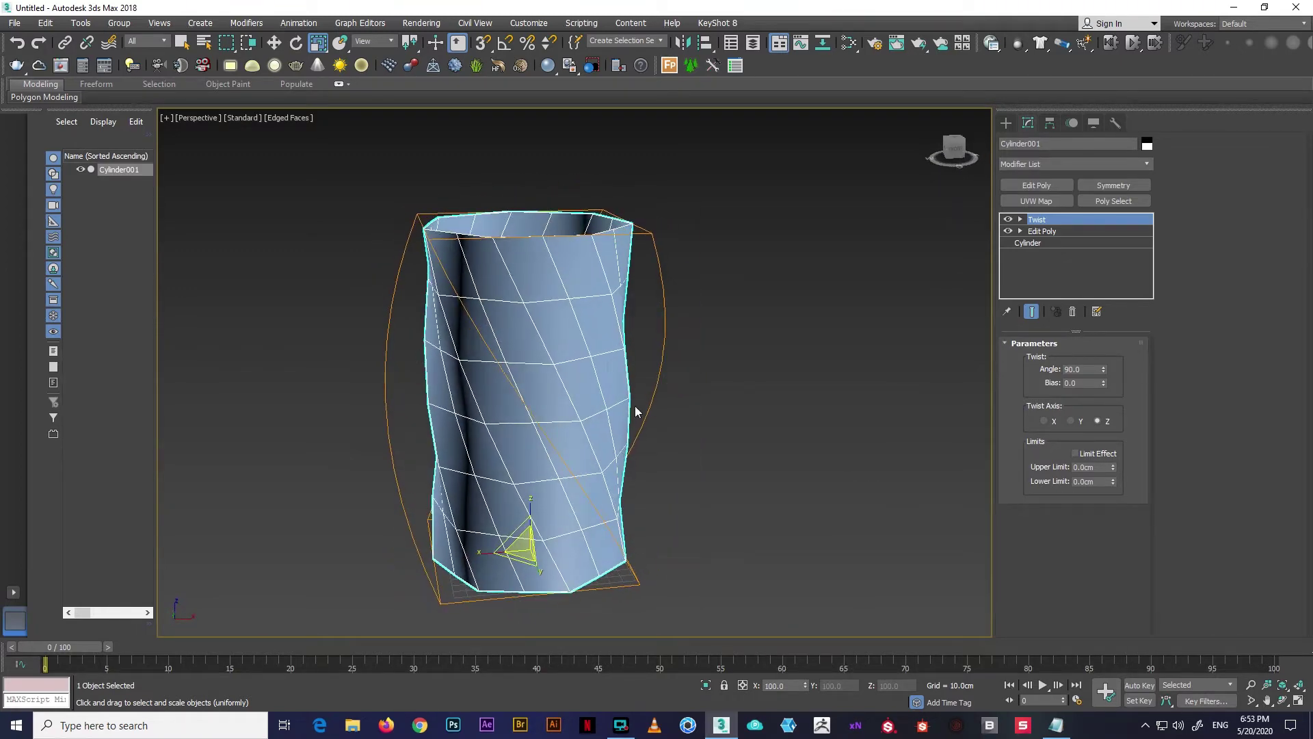
Add another Edit Poly and loop-select all the spiralling diagonal edges
click(1121, 168)
click(1033, 212)
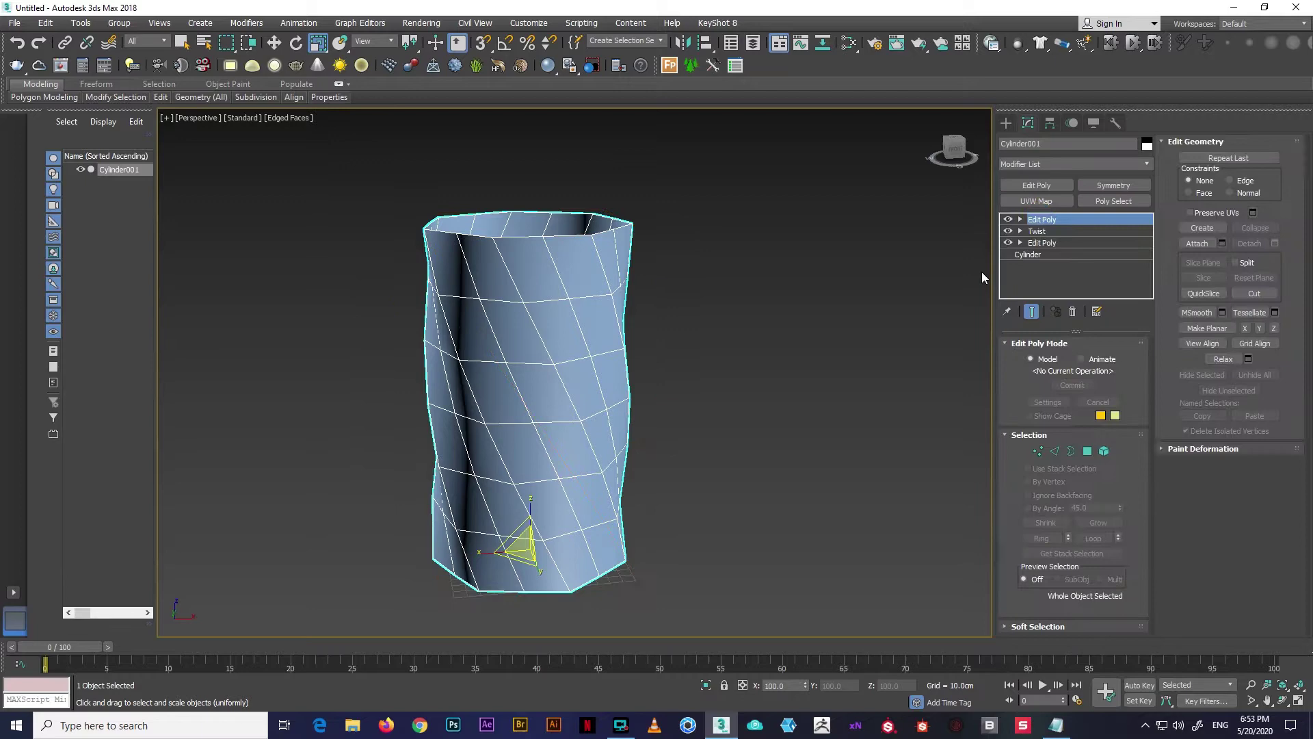
click(1053, 451)
mouse_move(586, 361)
alt+middle_down()
mouse_move(586, 336)
mouse_move(554, 353)
mouse_move(559, 380)
mouse_move(624, 375)
mouse_move(937, 458)
alt+middle_up()
click(578, 370)
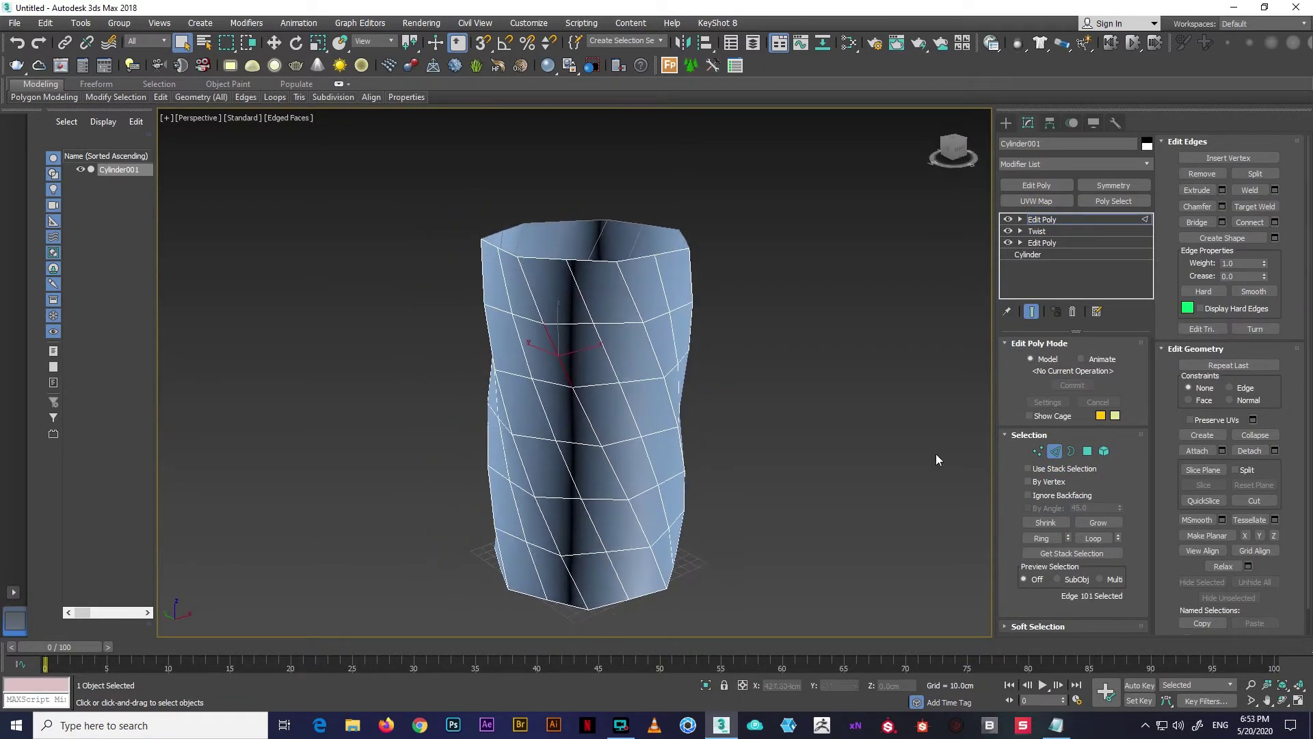
mouse_move(594, 432)
alt+middle_down()
mouse_move(671, 439)
mouse_move(720, 417)
alt+middle_up()
click(1045, 542)
alt+middle_drag(967, 542, 797, 454)
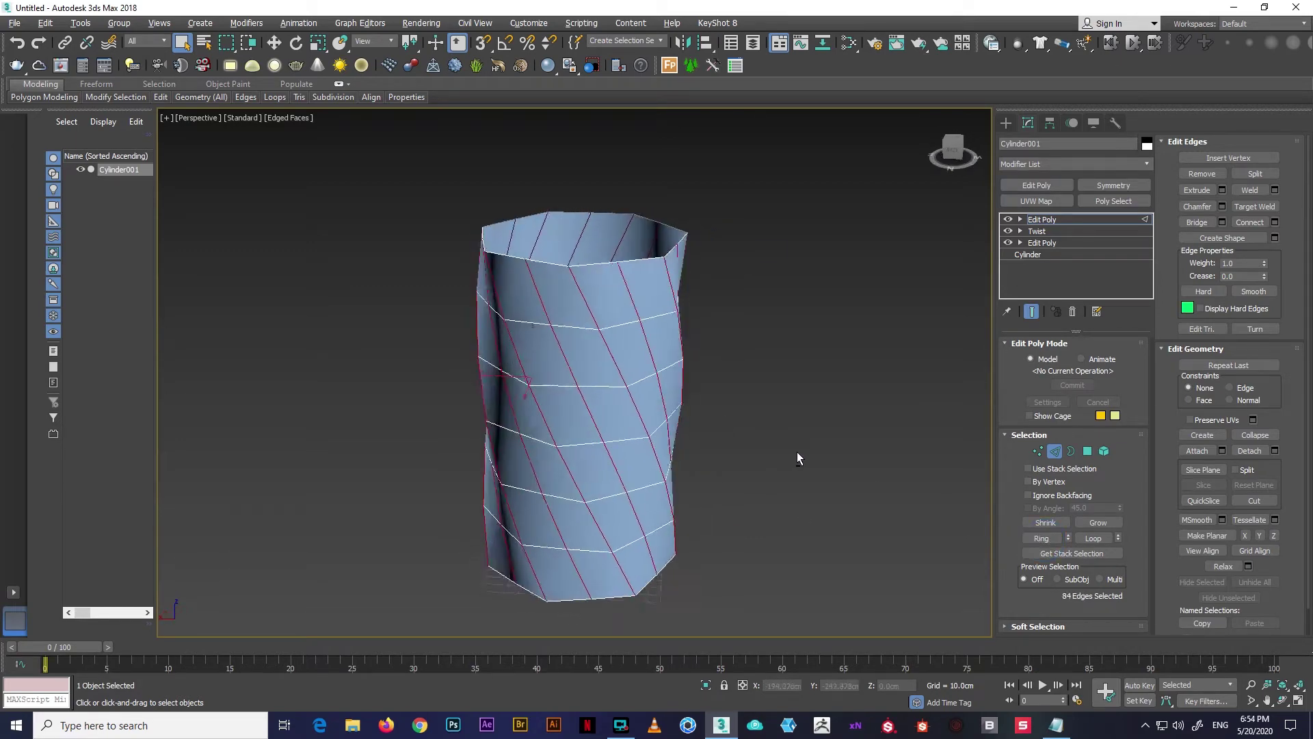
Chamfer the selected diagonal edges into narrow double lines
click(1224, 206)
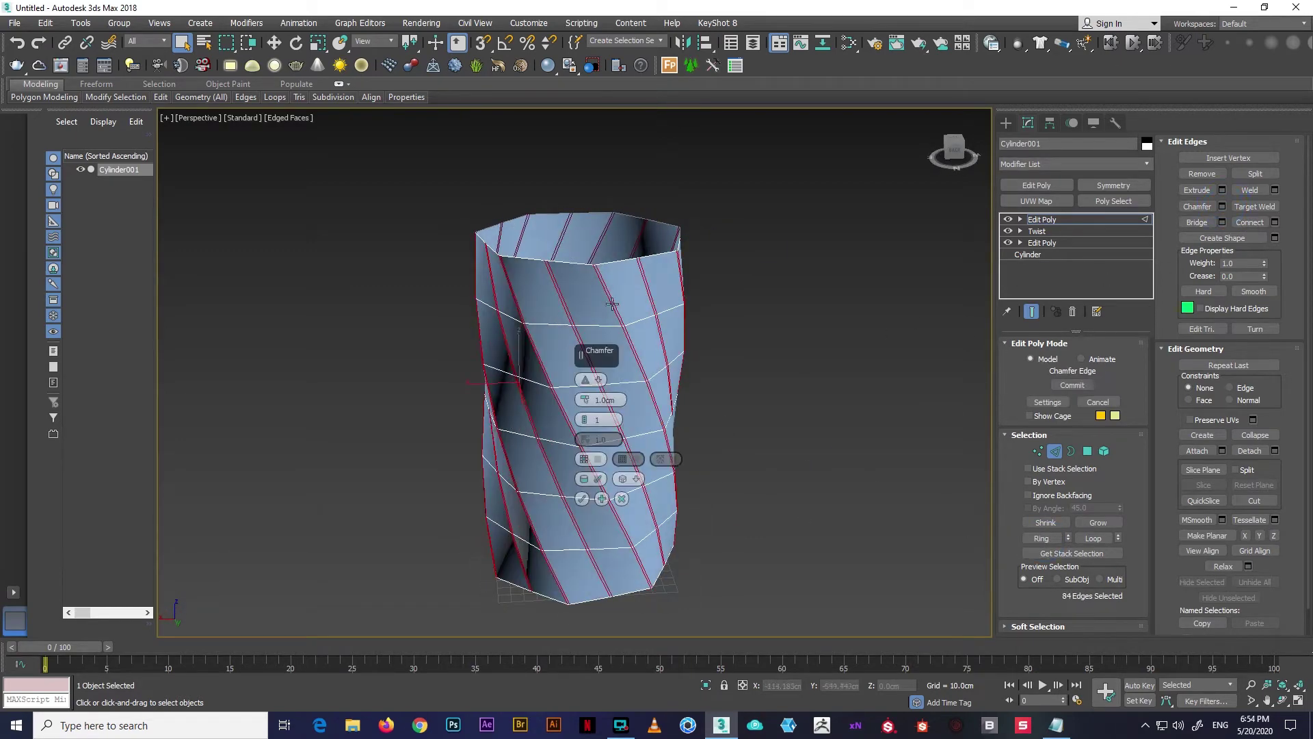
scroll(612, 305, up, 3)
click(582, 498)
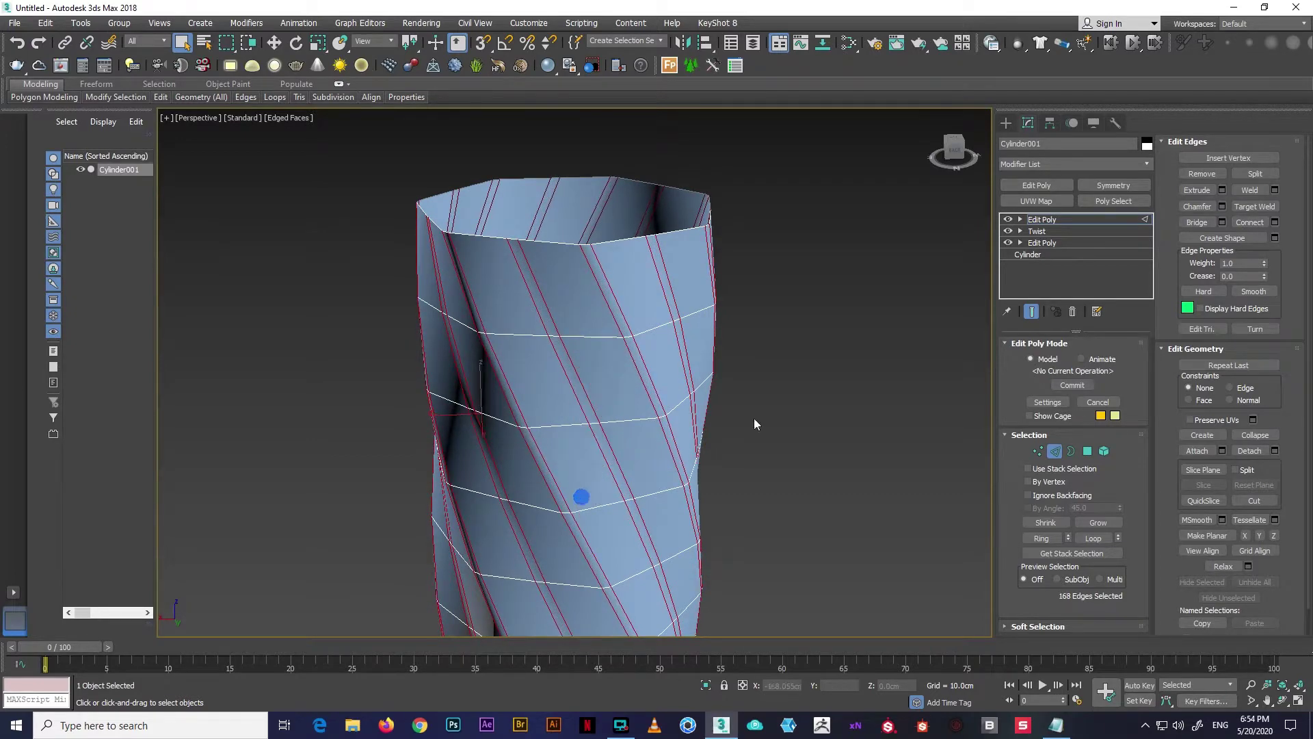
click(1056, 220)
scroll(759, 314, down, 4)
alt+middle_drag(752, 319, 773, 300)
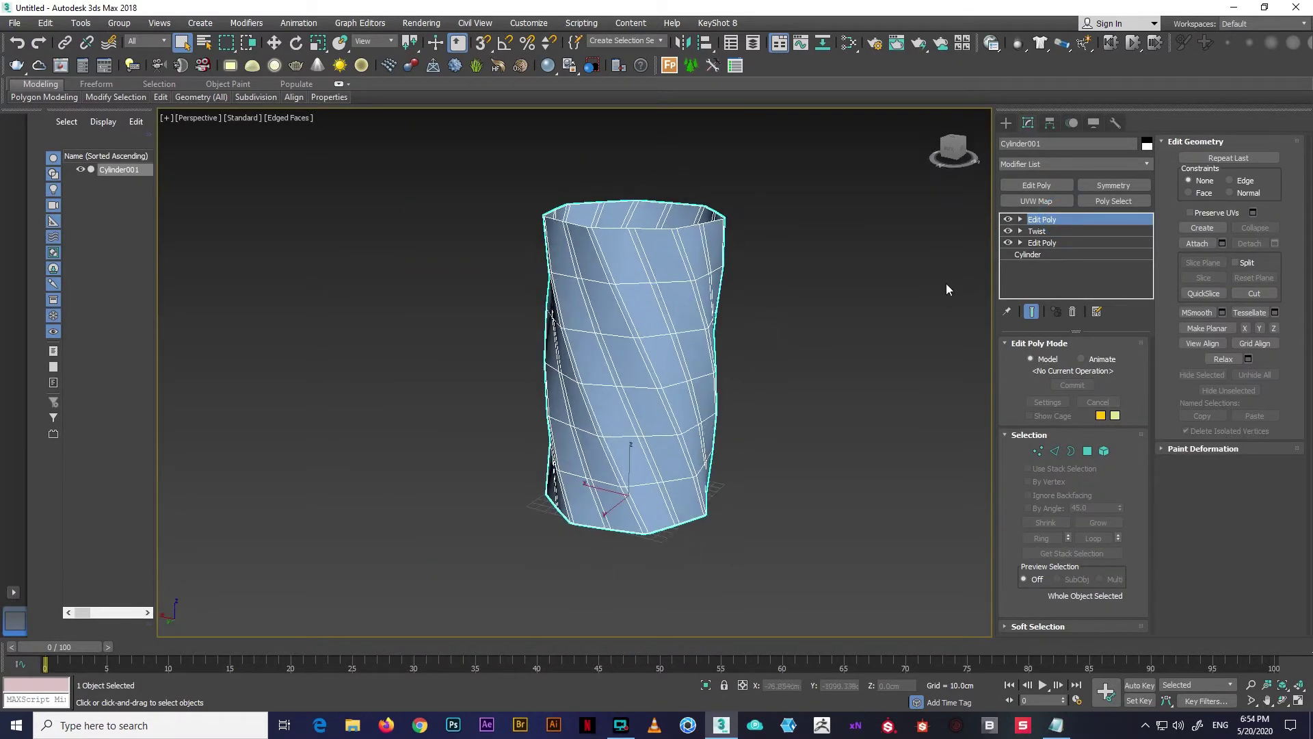
Add an FFD 3x3x3 lattice and move selected control points to reshape the glass
click(1145, 163)
key(f)
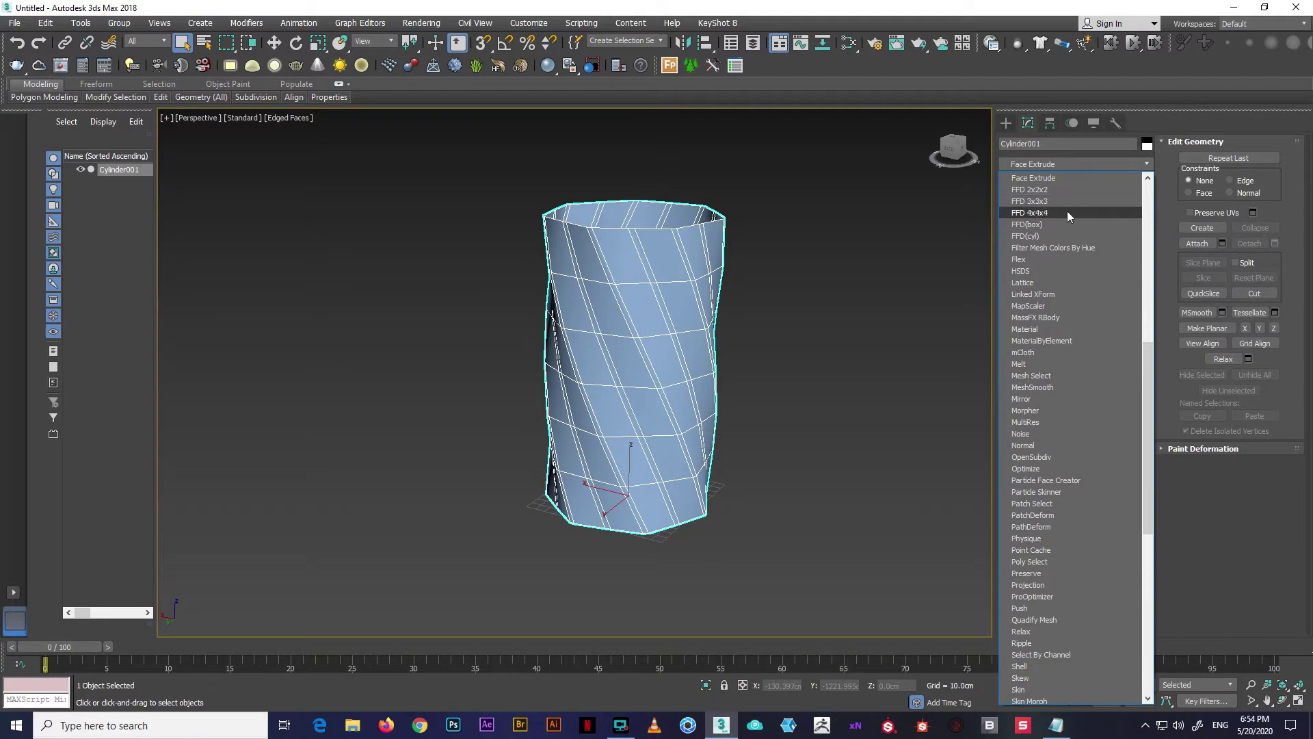
click(1048, 201)
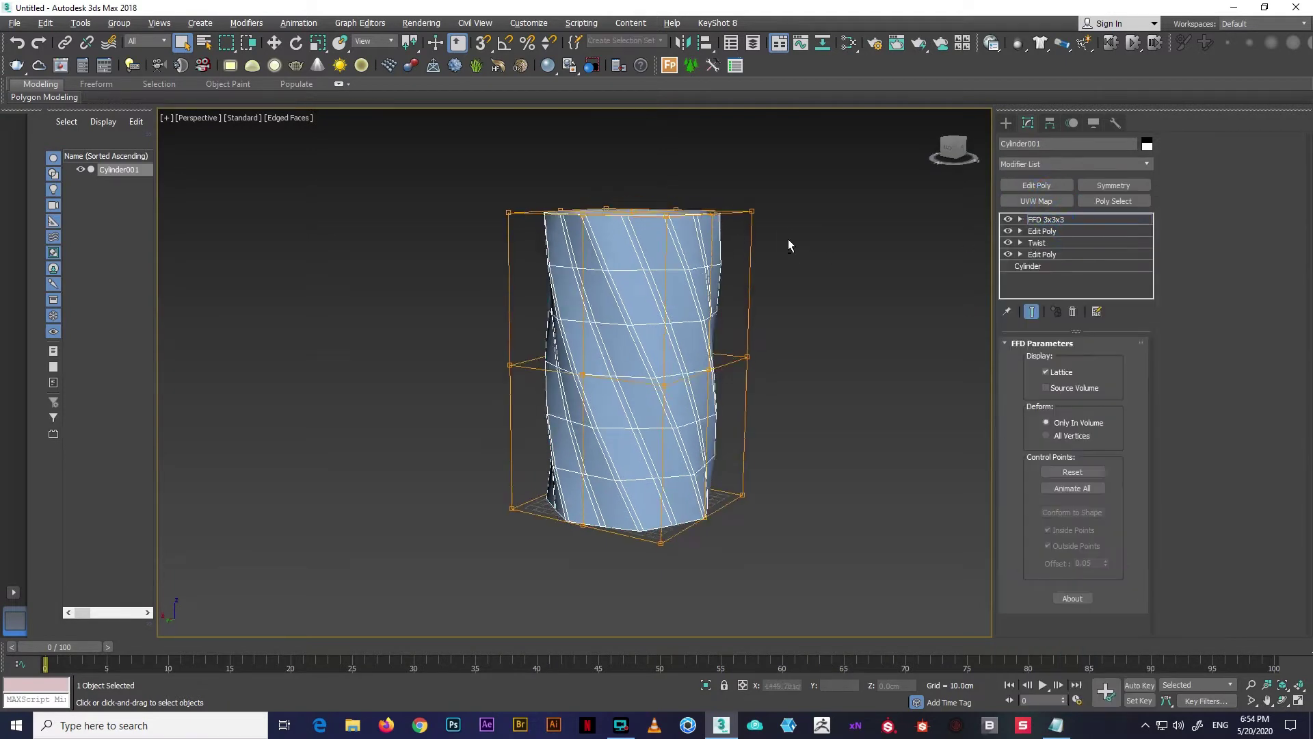
mouse_move(572, 572)
alt+middle_down()
mouse_move(630, 530)
mouse_move(645, 440)
mouse_move(634, 452)
mouse_move(787, 315)
mouse_move(655, 369)
mouse_move(668, 396)
mouse_move(657, 377)
alt+middle_up()
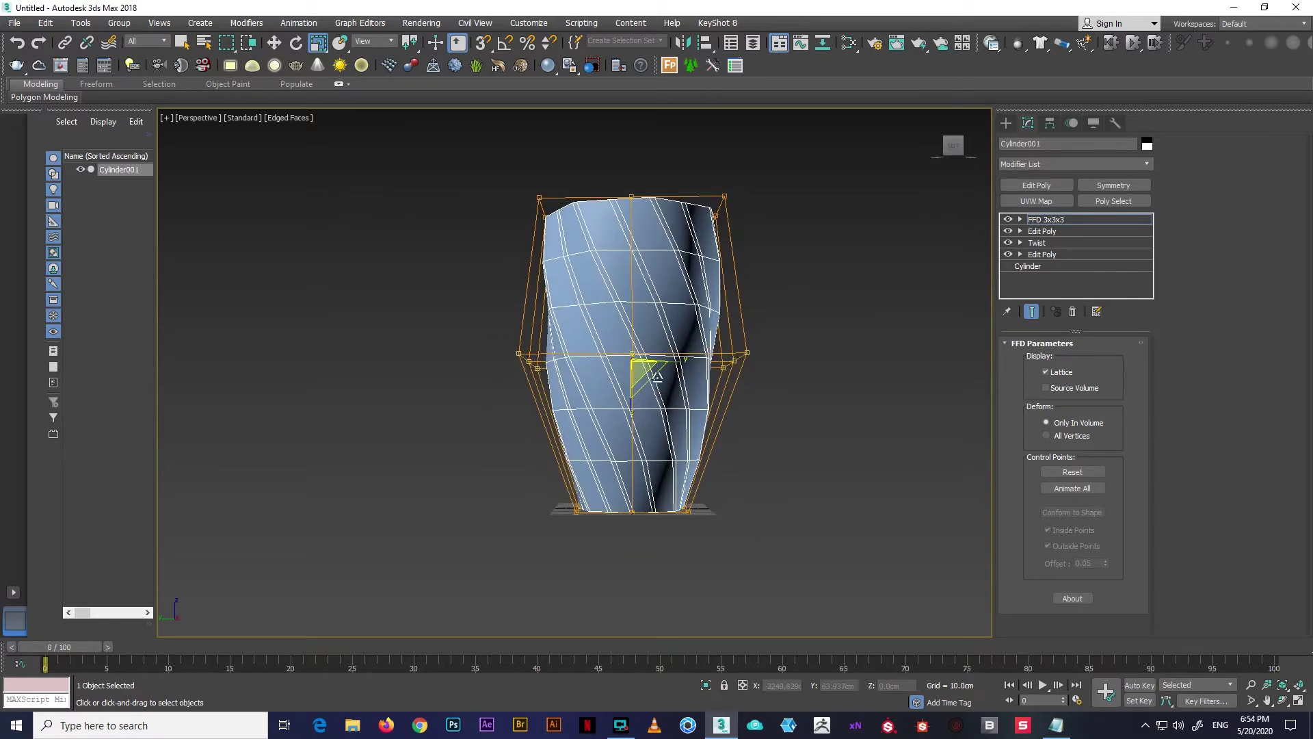
drag(469, 308, 776, 196)
key(w)
alt+middle_drag(684, 307, 684, 273)
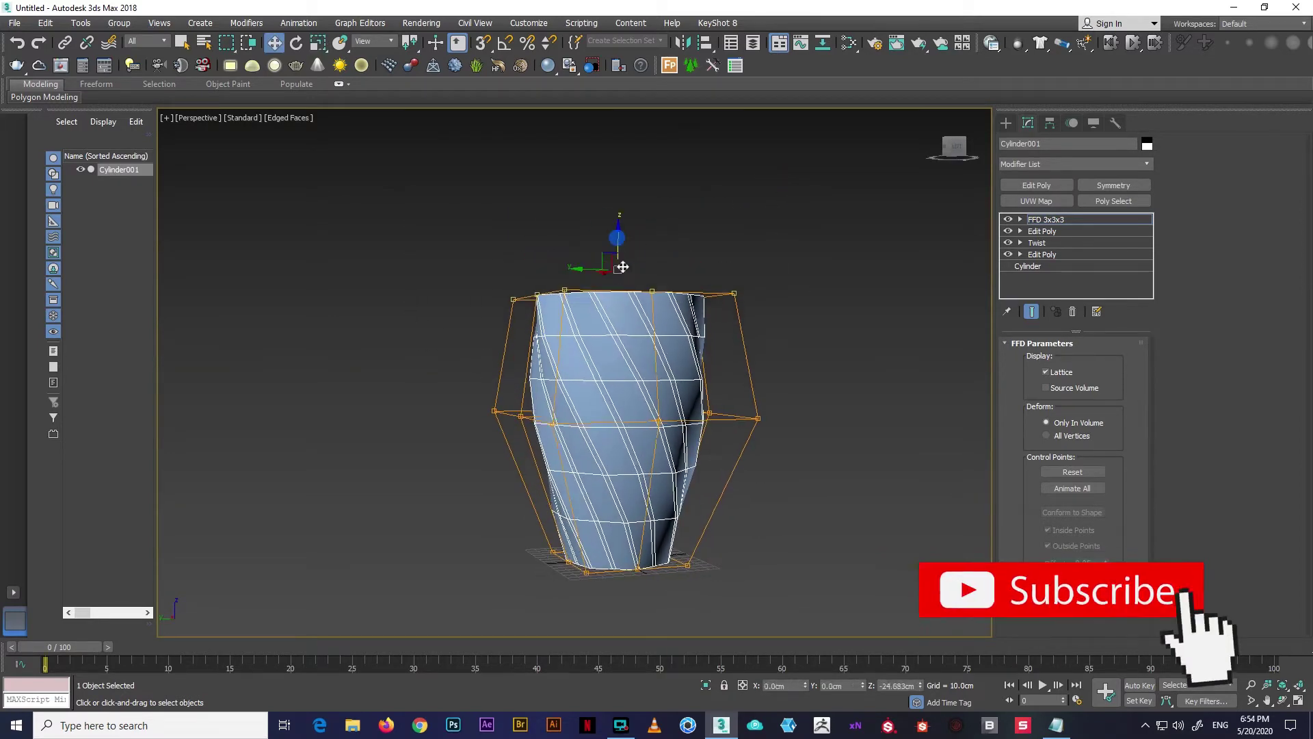
Lower the top lattice points and stack another Edit Poly above the FFD
drag(629, 236, 630, 268)
mouse_move(630, 268)
alt+middle_down()
mouse_move(774, 463)
mouse_move(751, 355)
alt+middle_up()
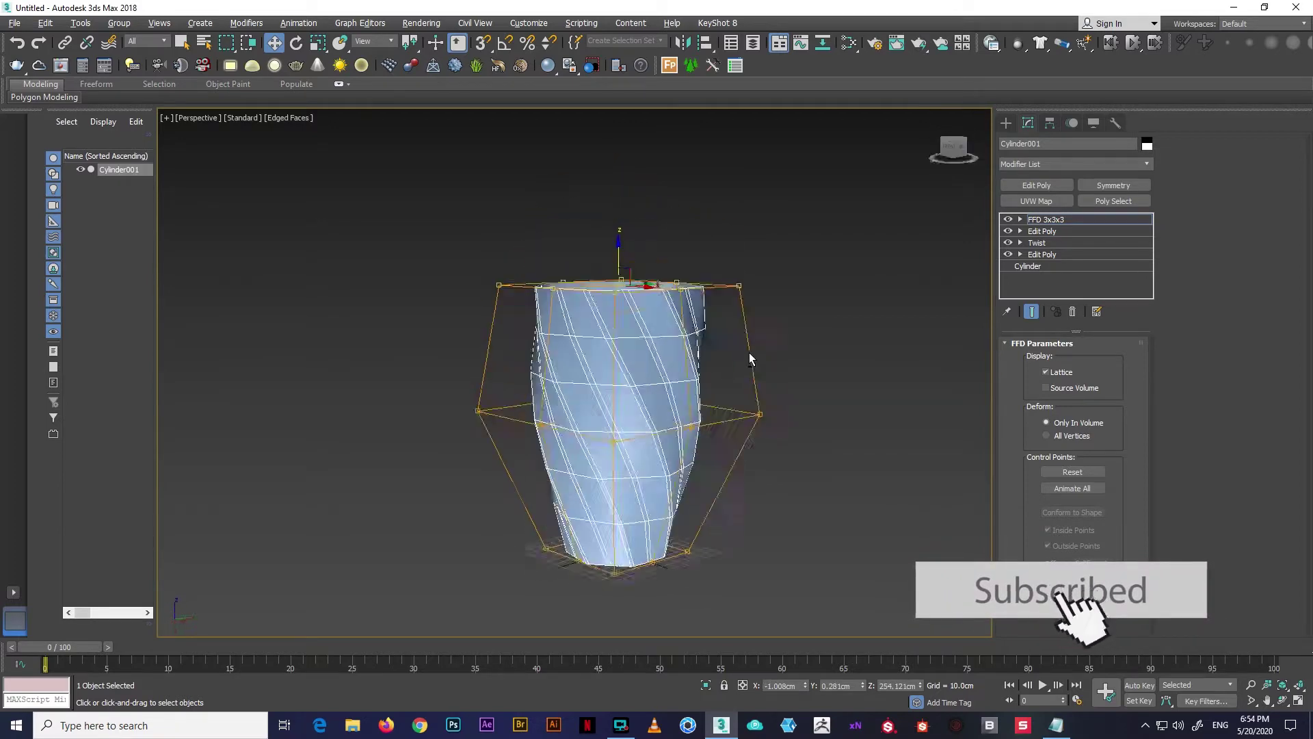
click(1046, 218)
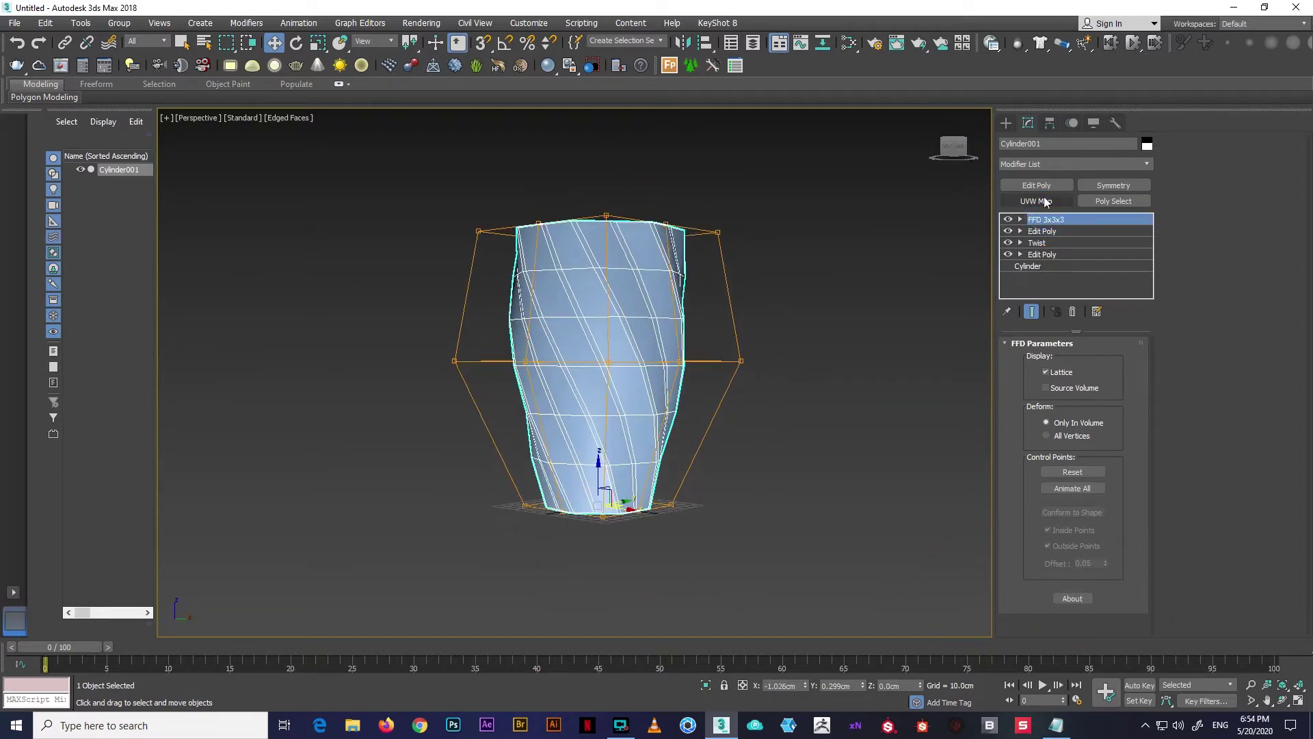
click(1109, 164)
click(1040, 211)
Inset the bottom border by scaling and collapse it to a centre point
scroll(728, 365, up, 3)
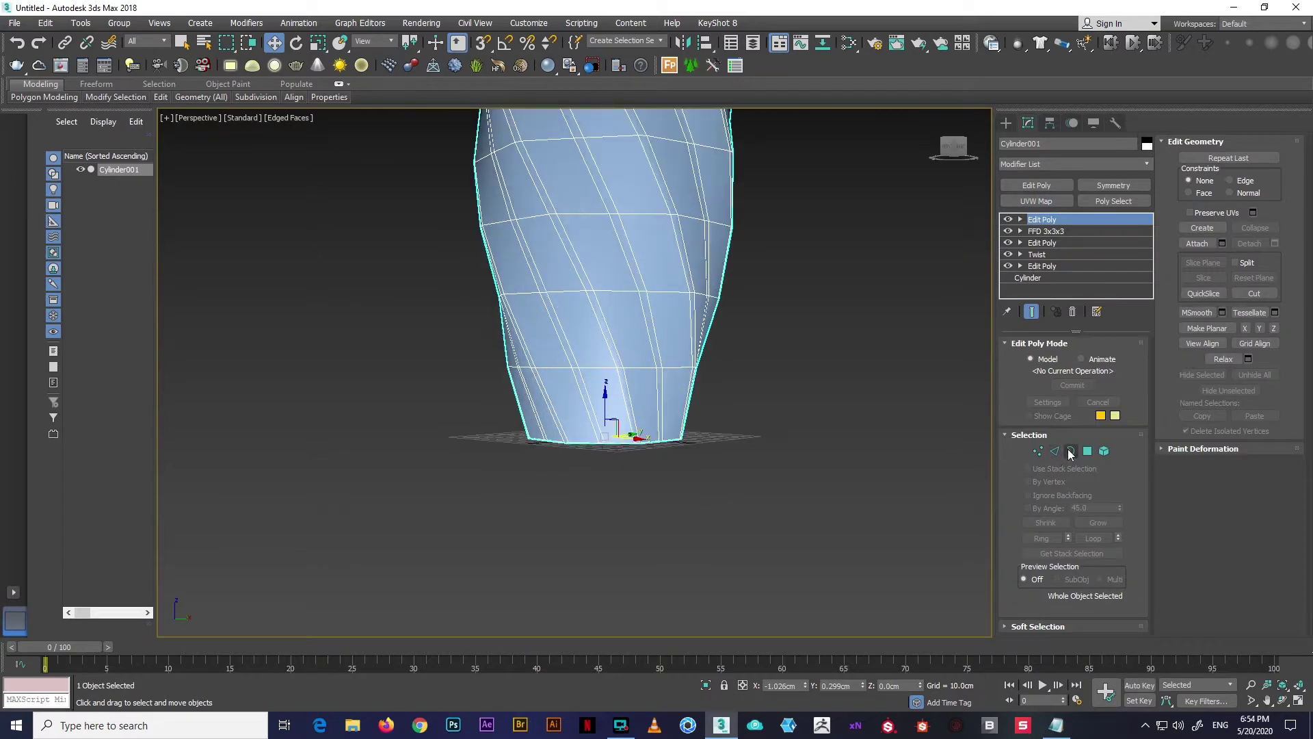
key(3)
click(622, 441)
alt+middle_drag(622, 441, 602, 402)
key(r)
mouse_move(602, 402)
shift+mouse_down()
mouse_move(601, 415)
mouse_move(611, 394)
mouse_move(595, 381)
mouse_move(594, 394)
shift+mouse_up()
right_click(594, 395)
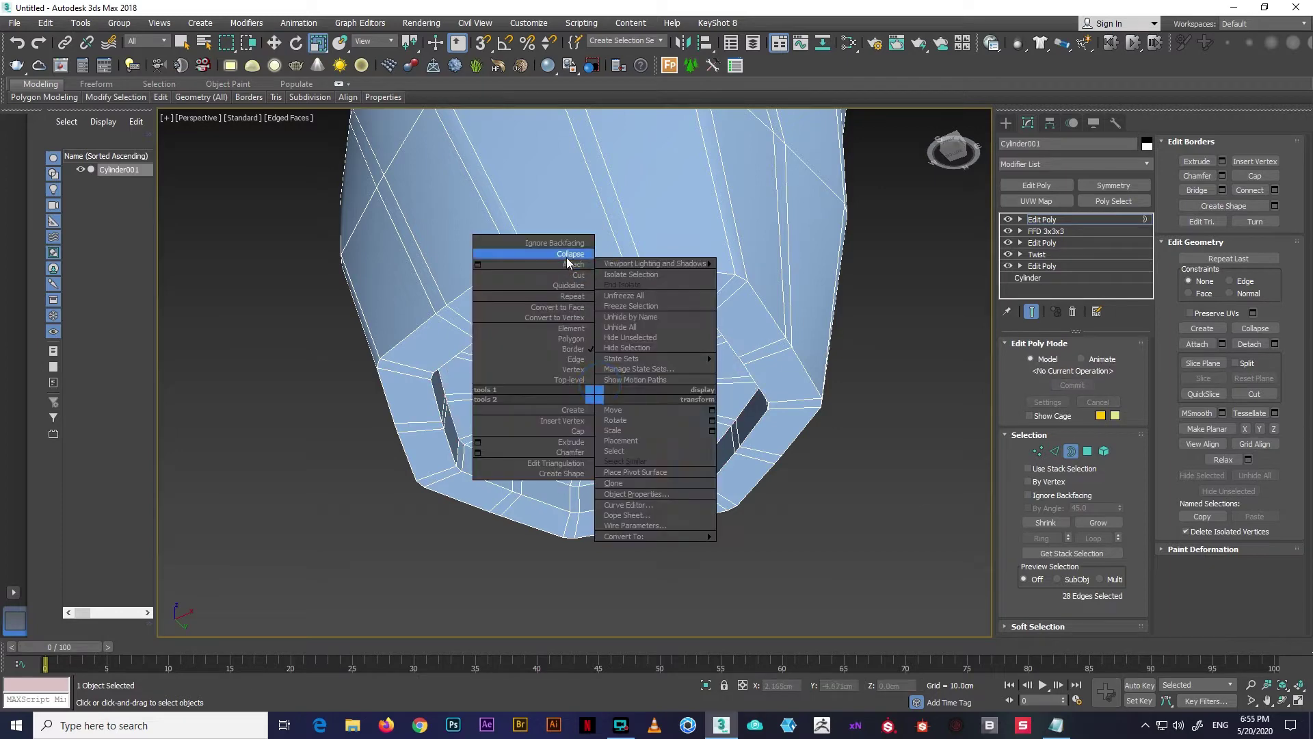
click(567, 253)
Select the base edge loops and chamfer them
key(2)
double_click(753, 333)
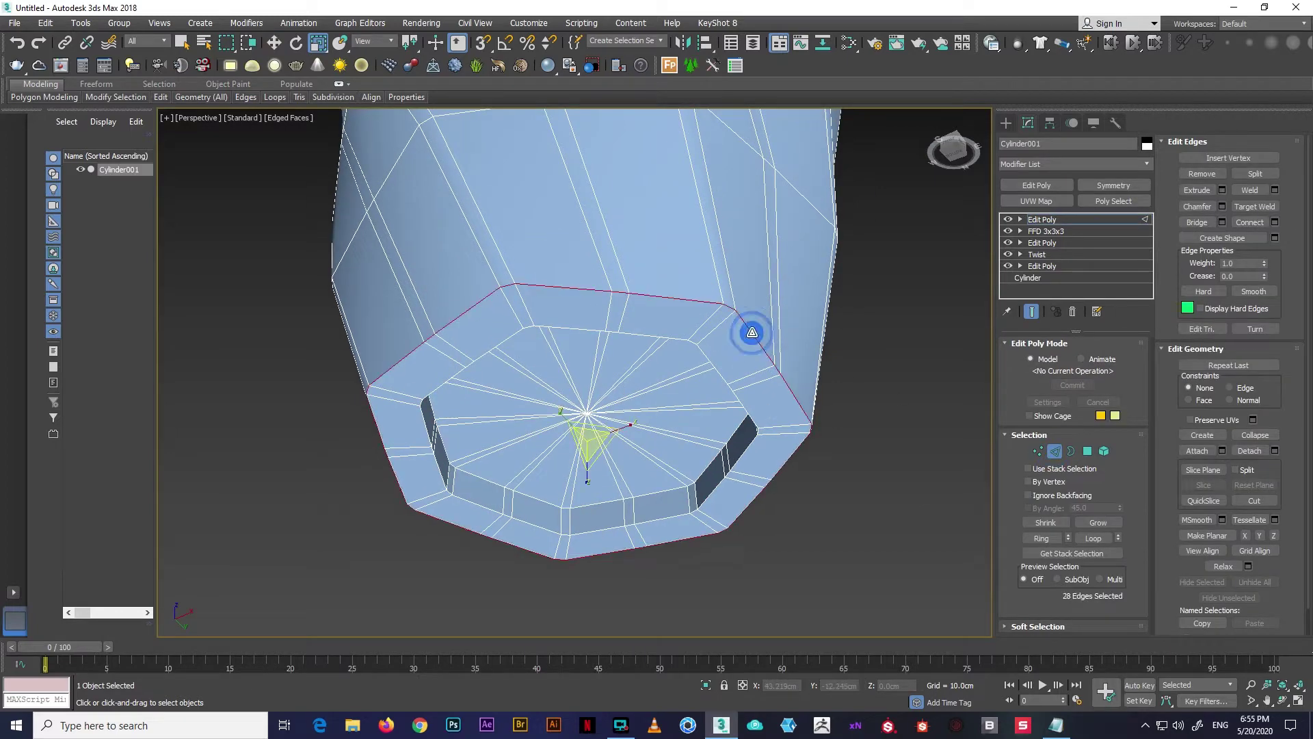
right_click(721, 377)
click(718, 373)
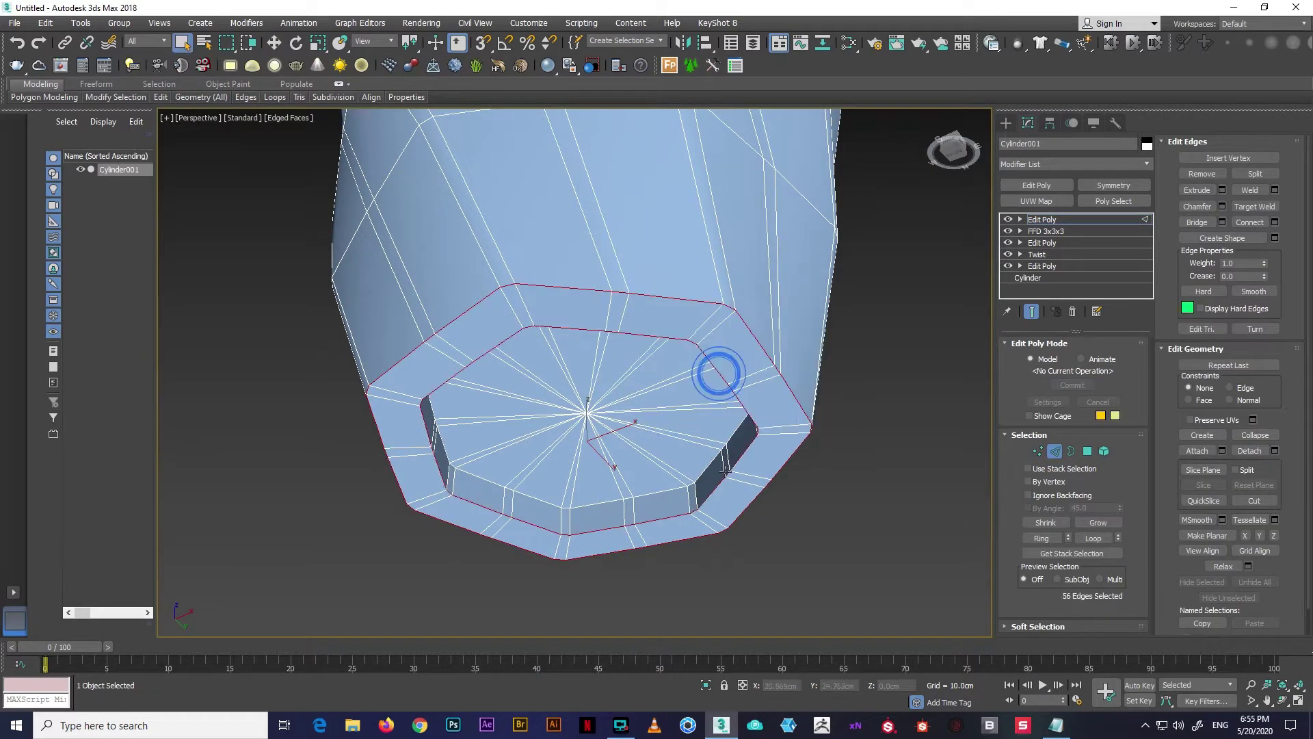
click(1223, 206)
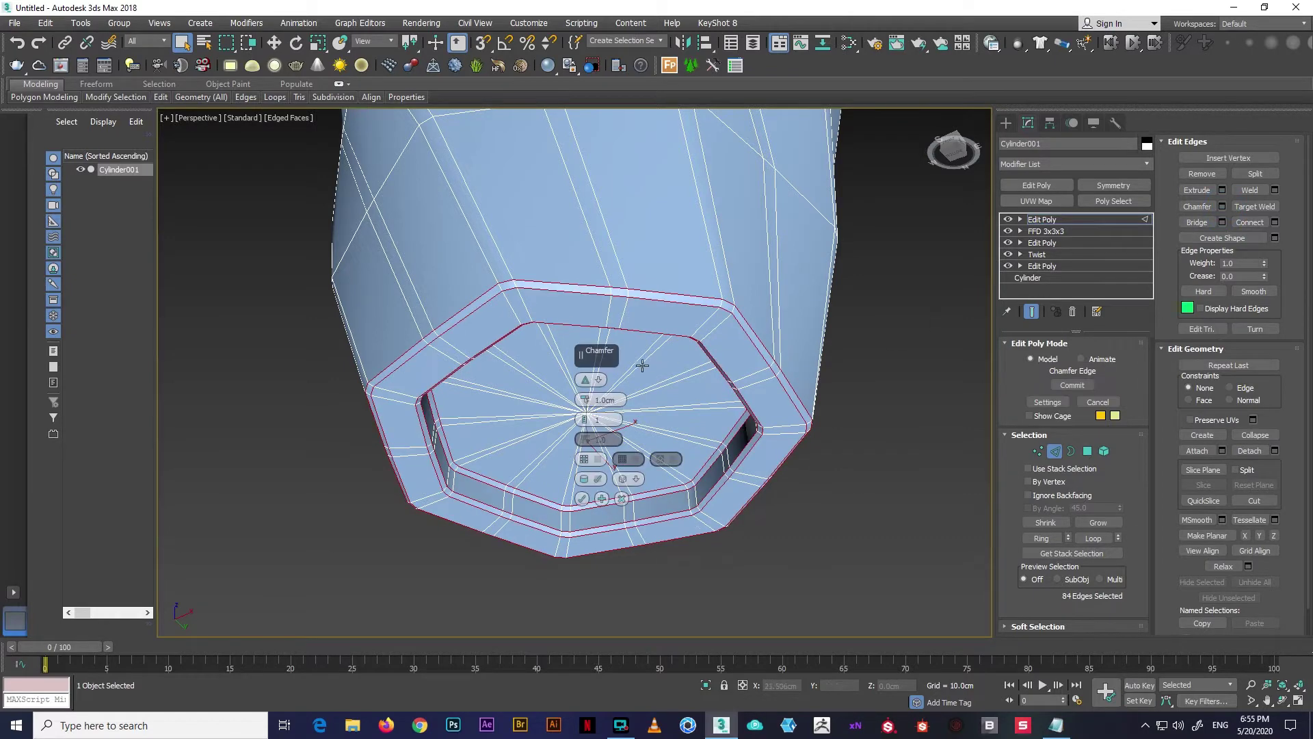
click(581, 496)
scroll(712, 369, down, 5)
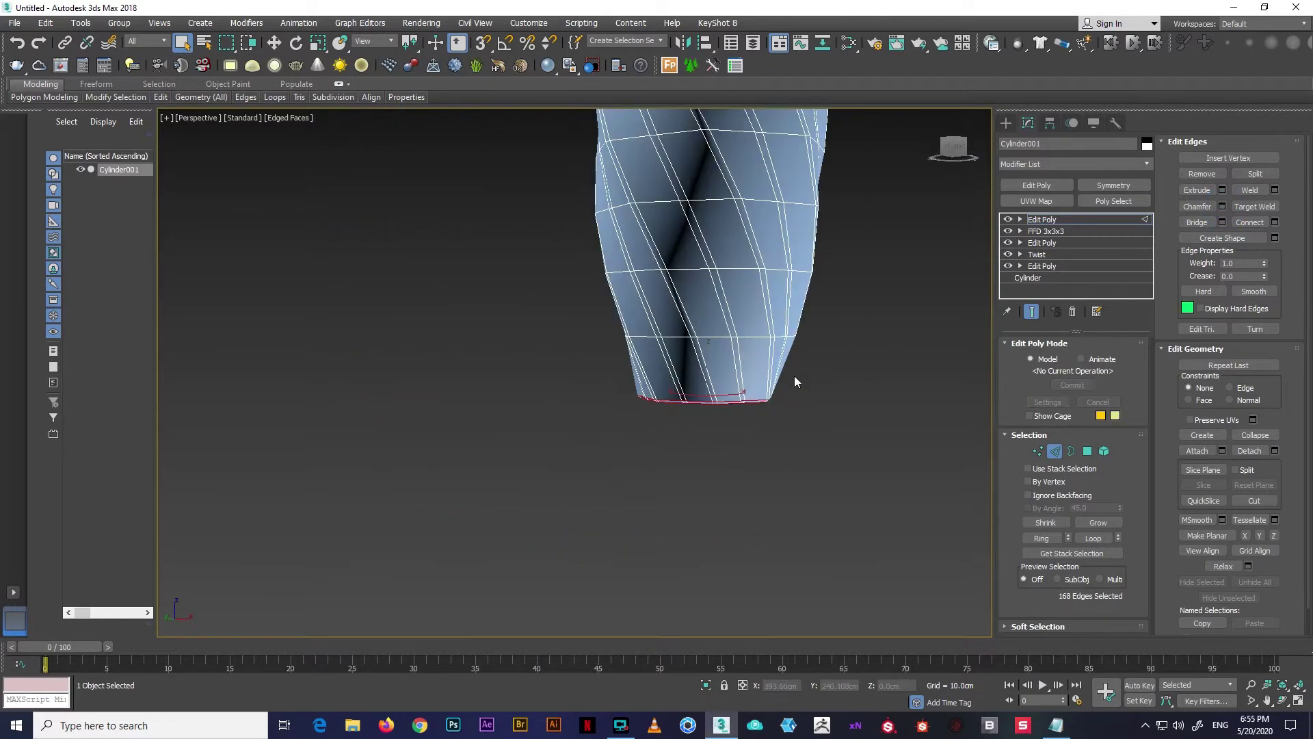
mouse_move(794, 375)
alt+middle_down()
mouse_move(729, 352)
mouse_move(744, 325)
alt+middle_up()
click(1056, 219)
click(1147, 164)
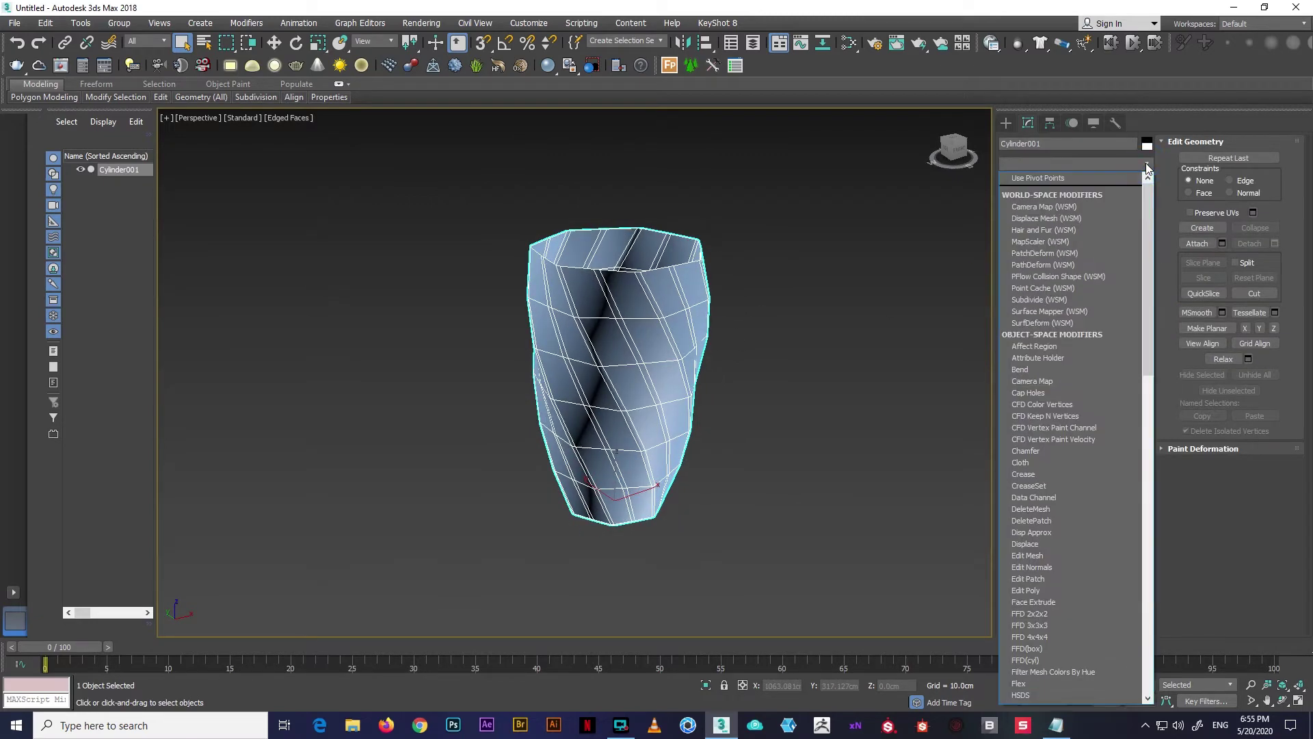
Add a Shell modifier with Outer thickness 0 and Inner thickness 5 cm
scroll(1067, 410, down, 5)
click(1046, 520)
alt+middle_drag(793, 254, 1051, 424)
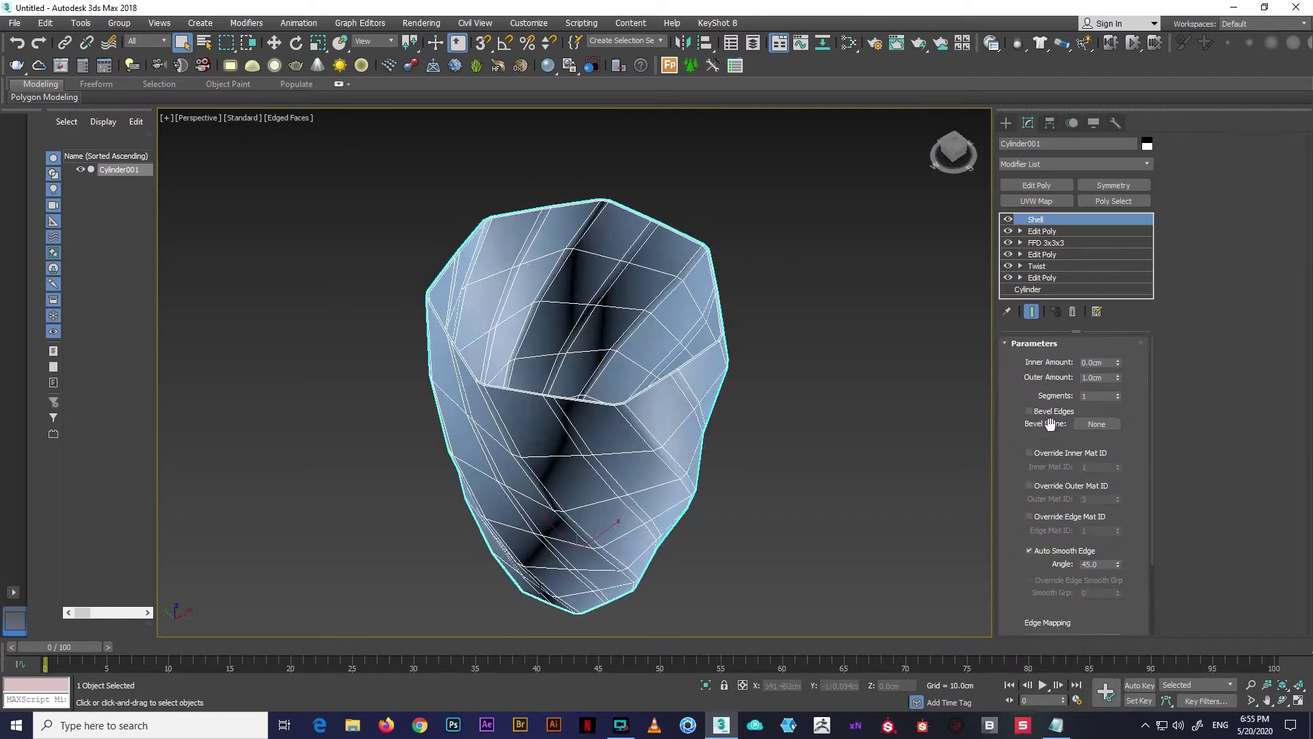
right_click(1118, 378)
double_click(1094, 363)
text(3)
key(Return)
text(5)
key(Return)
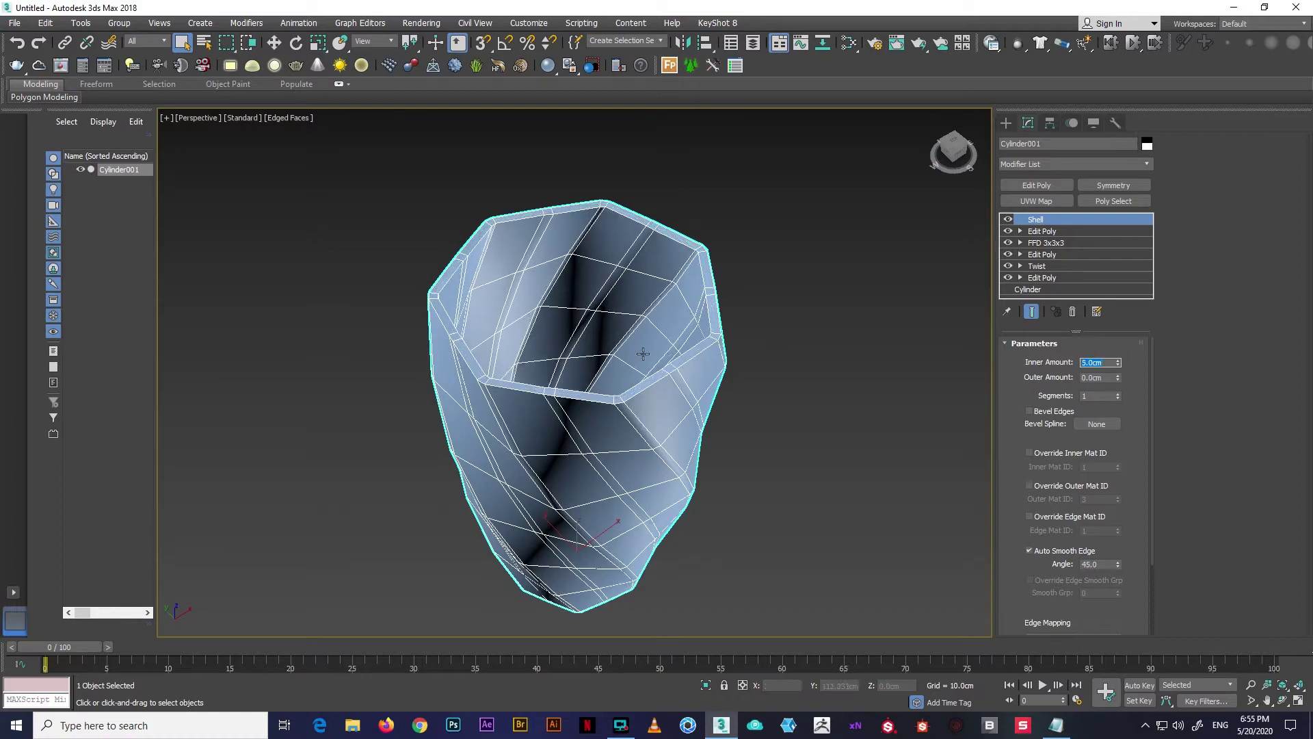
mouse_move(643, 354)
alt+middle_down()
mouse_move(691, 384)
mouse_move(689, 220)
alt+middle_up()
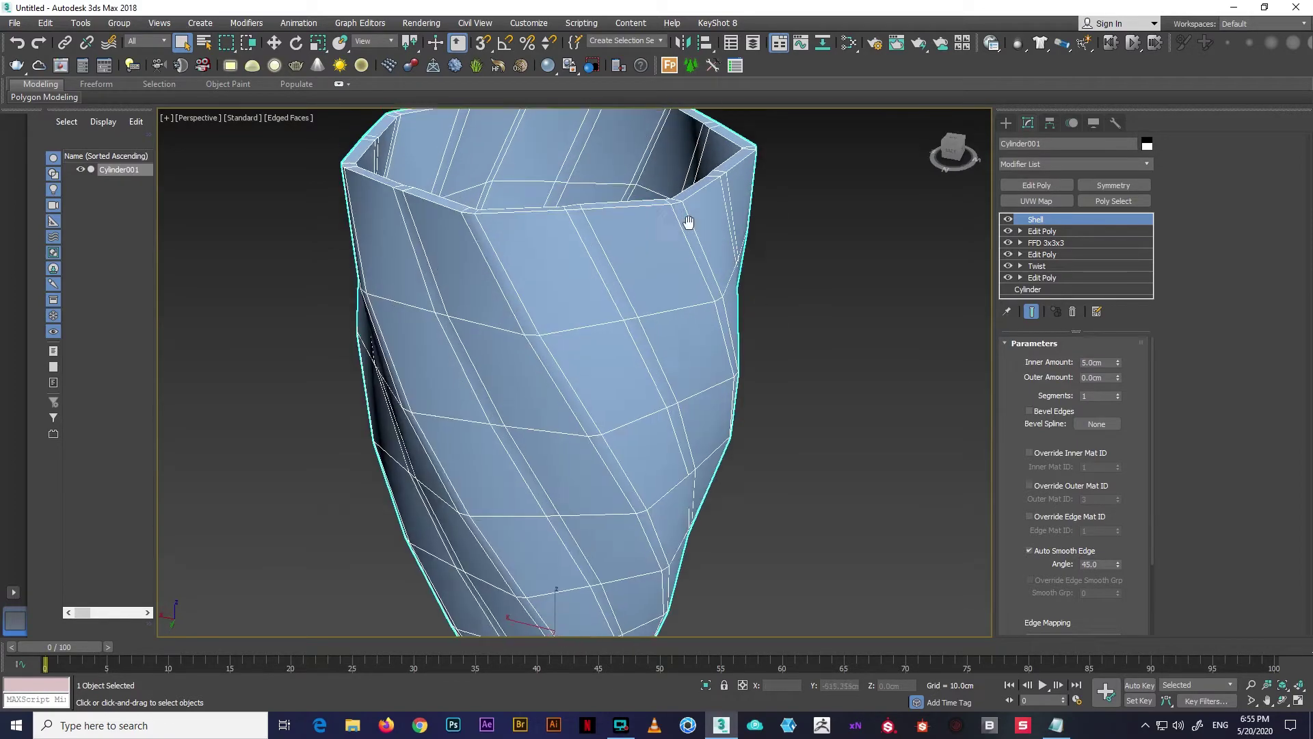
scroll(688, 219, up, 5)
scroll(689, 219, up, 3)
Stack an Edit Poly modifier above the Shell
click(1046, 186)
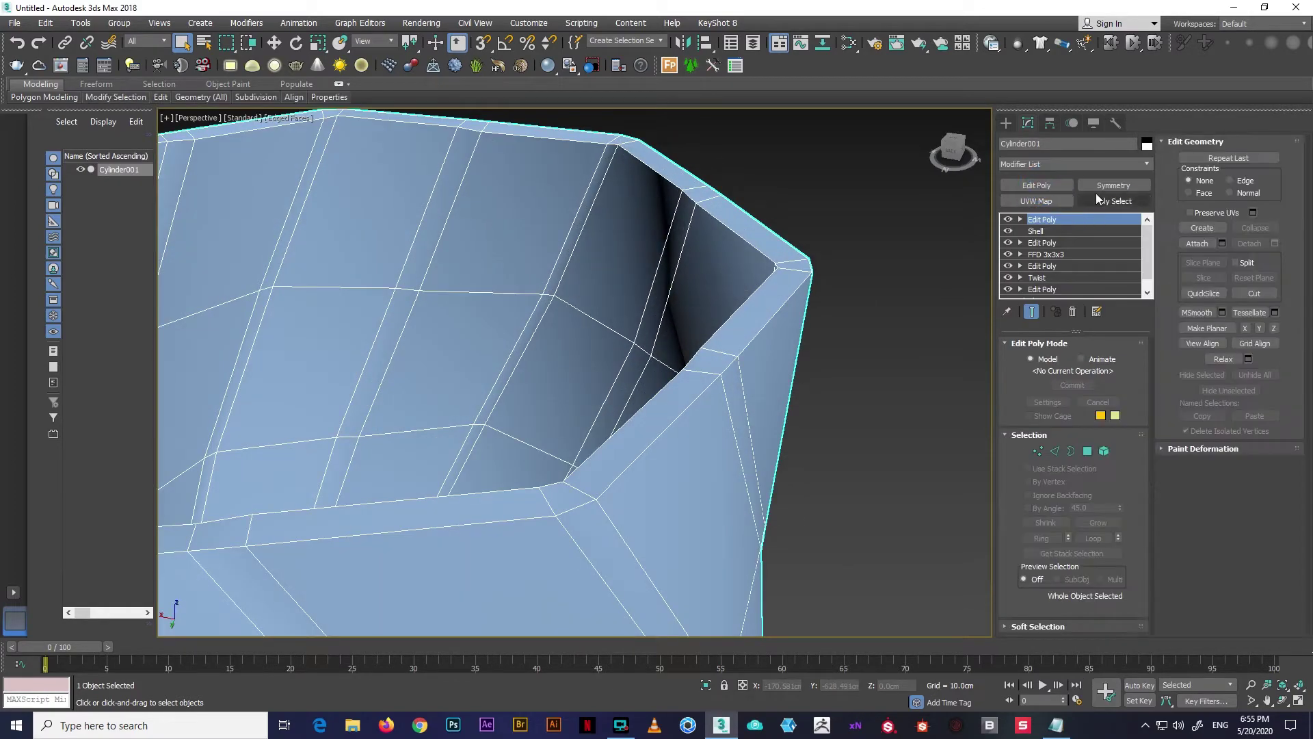
key(ctrl+z)
click(1143, 164)
click(1044, 212)
middle_drag(732, 261, 749, 254)
scroll(750, 254, down, 3)
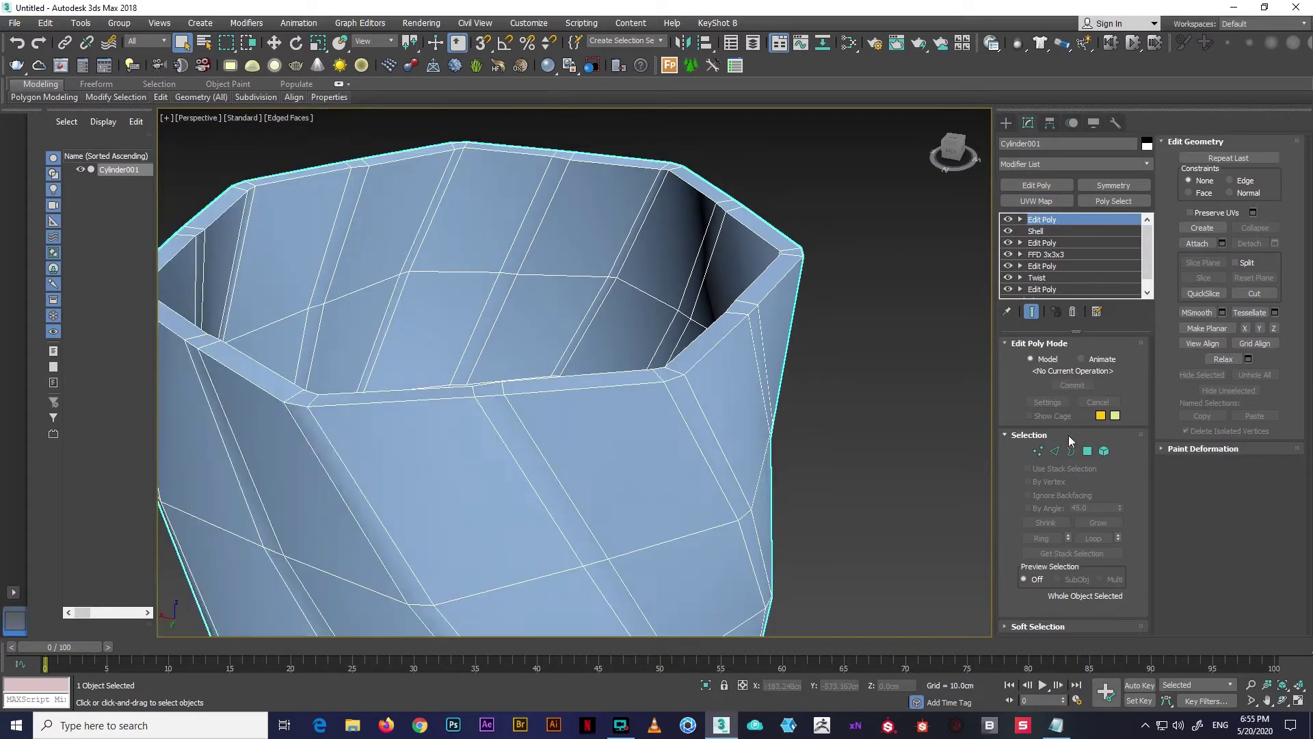
Loop-select the rim edges and give them a narrow chamfer
click(1054, 451)
ctrl+double_click(768, 228)
right_click(771, 289)
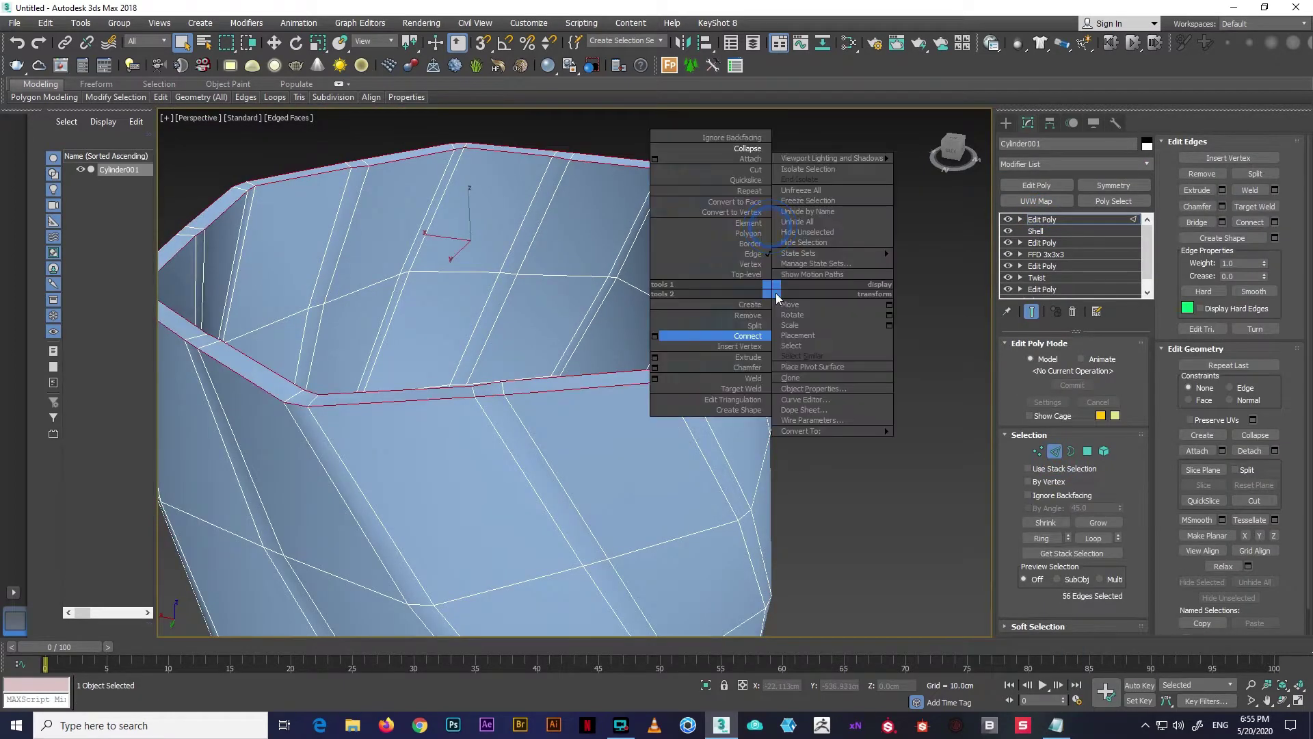
click(684, 368)
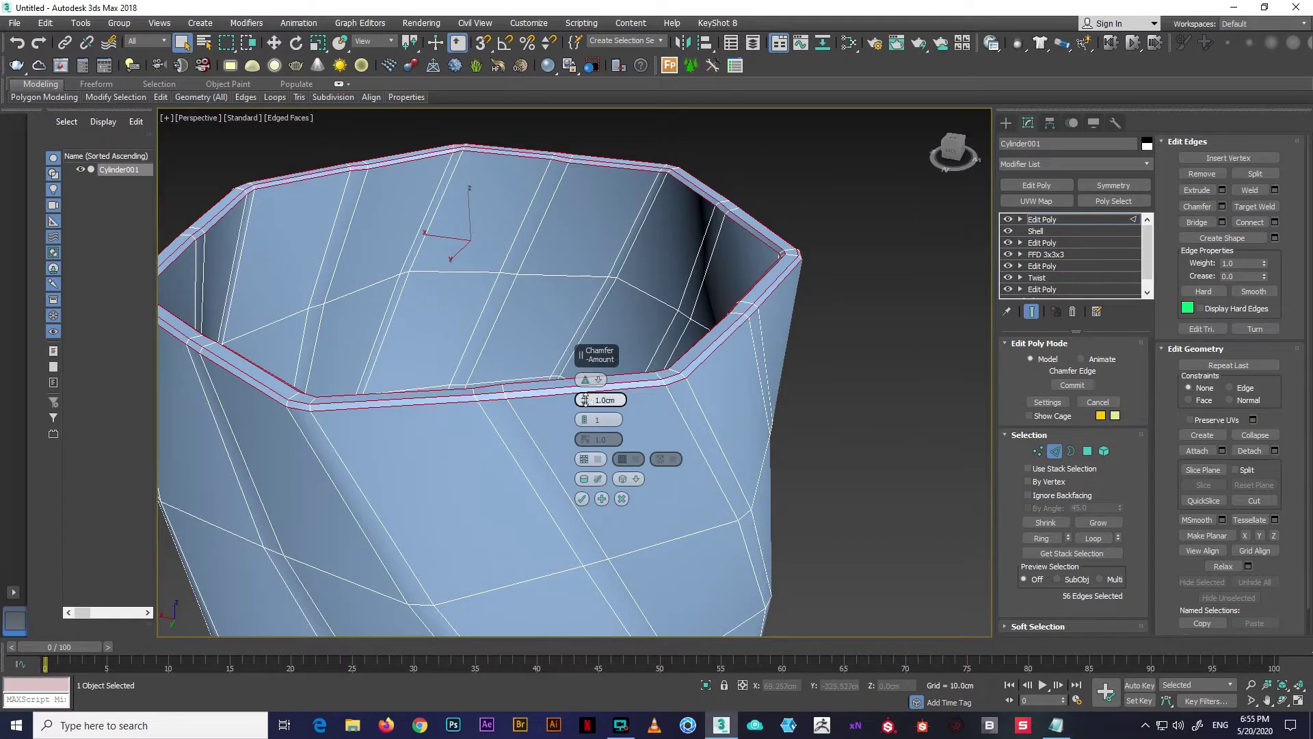
drag(585, 400, 588, 402)
click(583, 501)
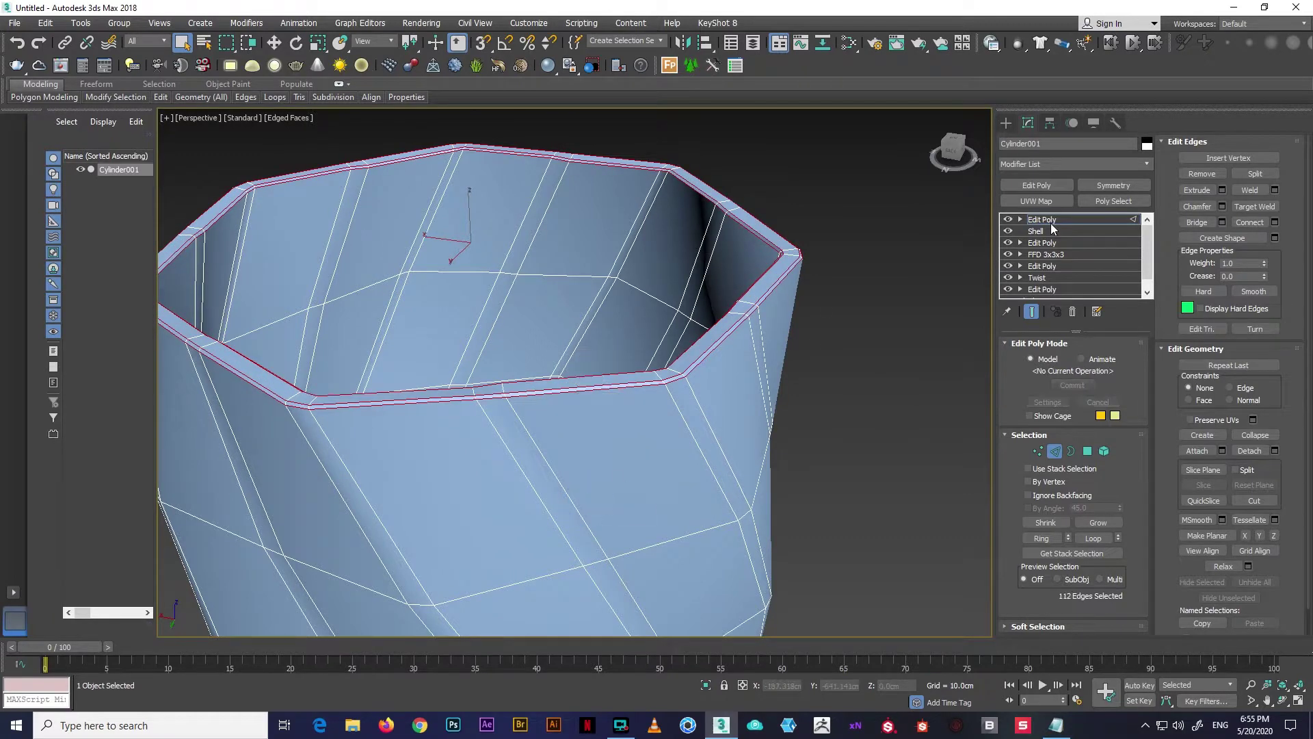
click(1134, 164)
Add TurboSmooth to the glass and inspect the smoothed result from below
click(1065, 446)
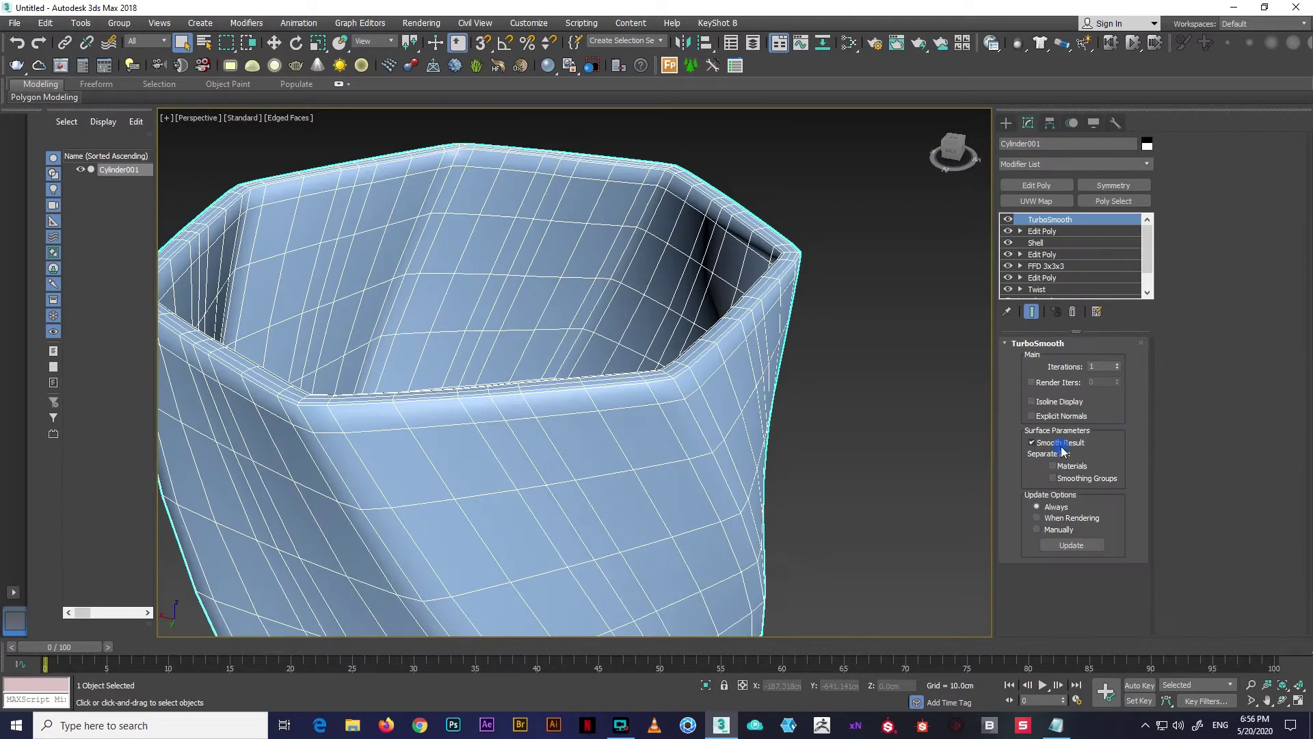
scroll(732, 306, down, 5)
click(771, 398)
key(F4)
mouse_move(771, 397)
alt+middle_down()
mouse_move(686, 352)
mouse_move(744, 245)
mouse_move(712, 331)
mouse_move(601, 351)
alt+middle_up()
scroll(735, 308, up, 5)
click(623, 311)
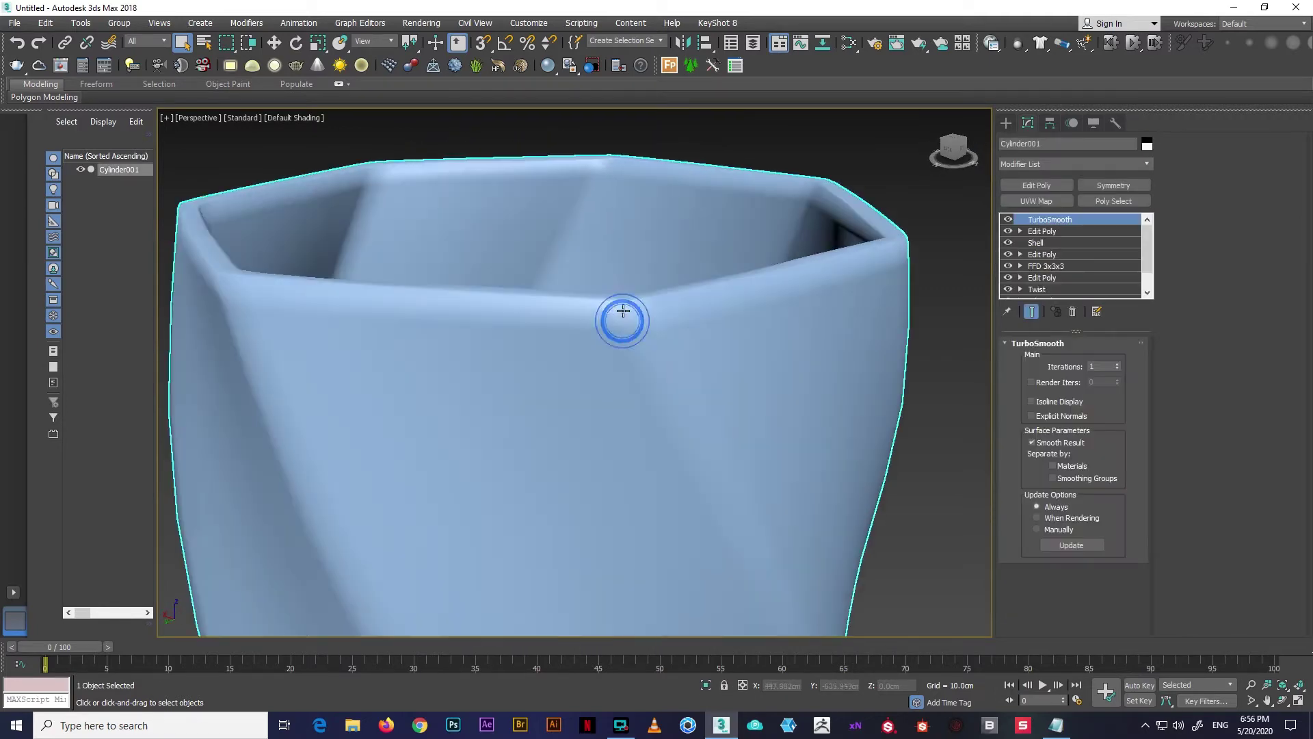
key(F4)
scroll(623, 311, up, 3)
In Edit Poly edge mode, ring-select the outer and inner wall edges and Connect them
click(1042, 231)
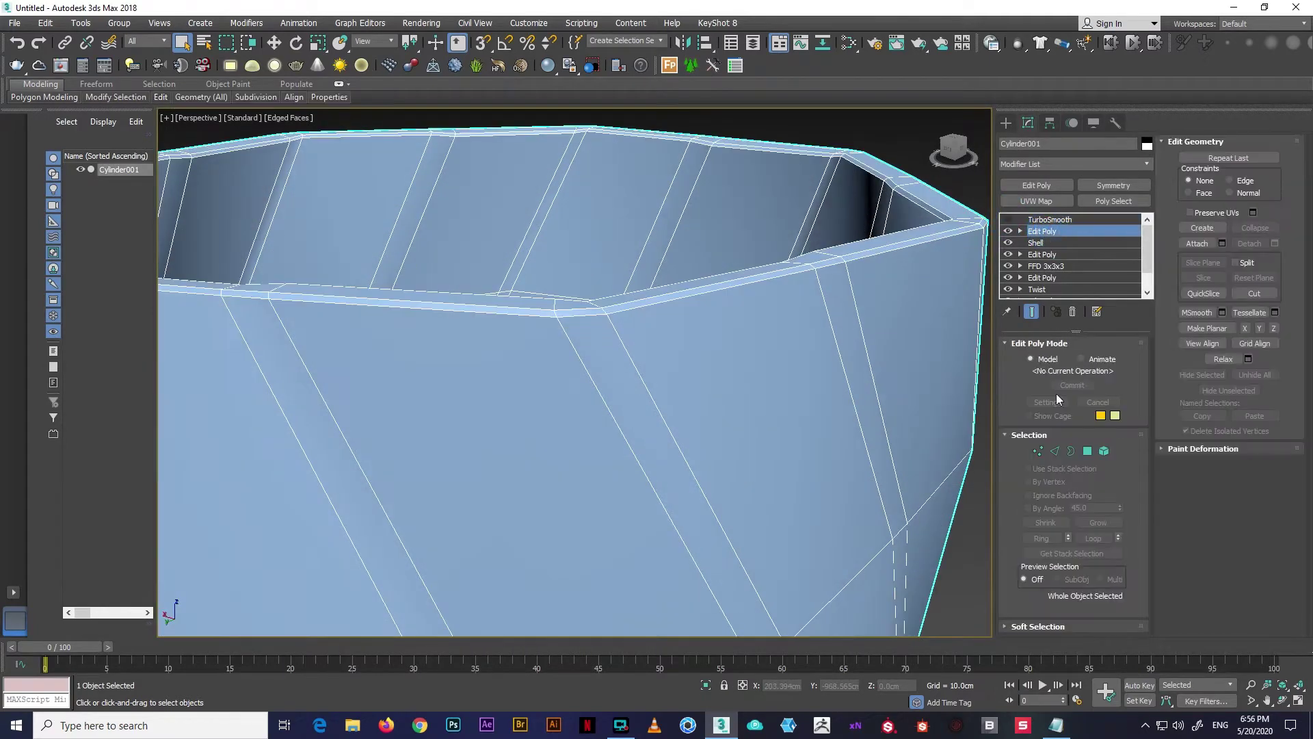
key(2)
click(641, 377)
click(1035, 536)
right_click(703, 415)
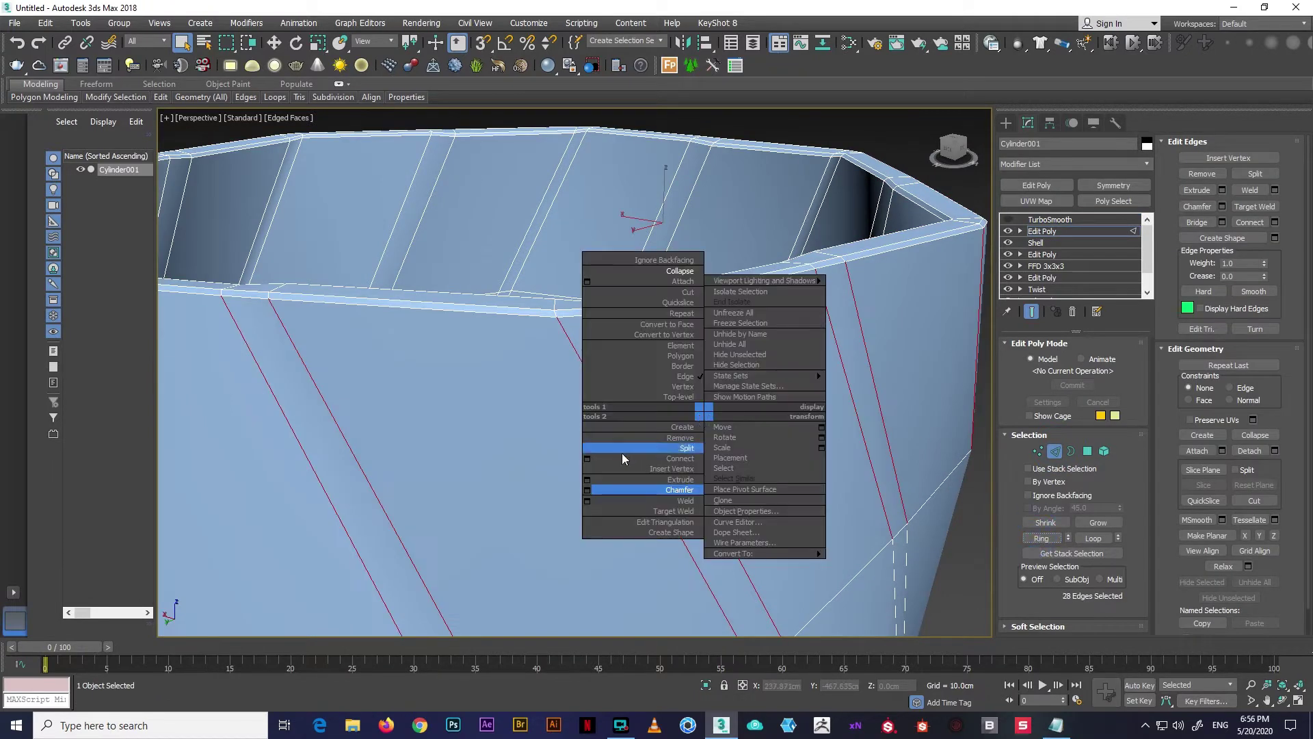
click(1044, 538)
right_click(769, 380)
click(651, 426)
Set the connected loops to 2 segments with Pinch 93 and commit them
mouse_move(651, 426)
alt+middle_down()
mouse_move(927, 324)
mouse_move(616, 410)
alt+middle_up()
key(F3)
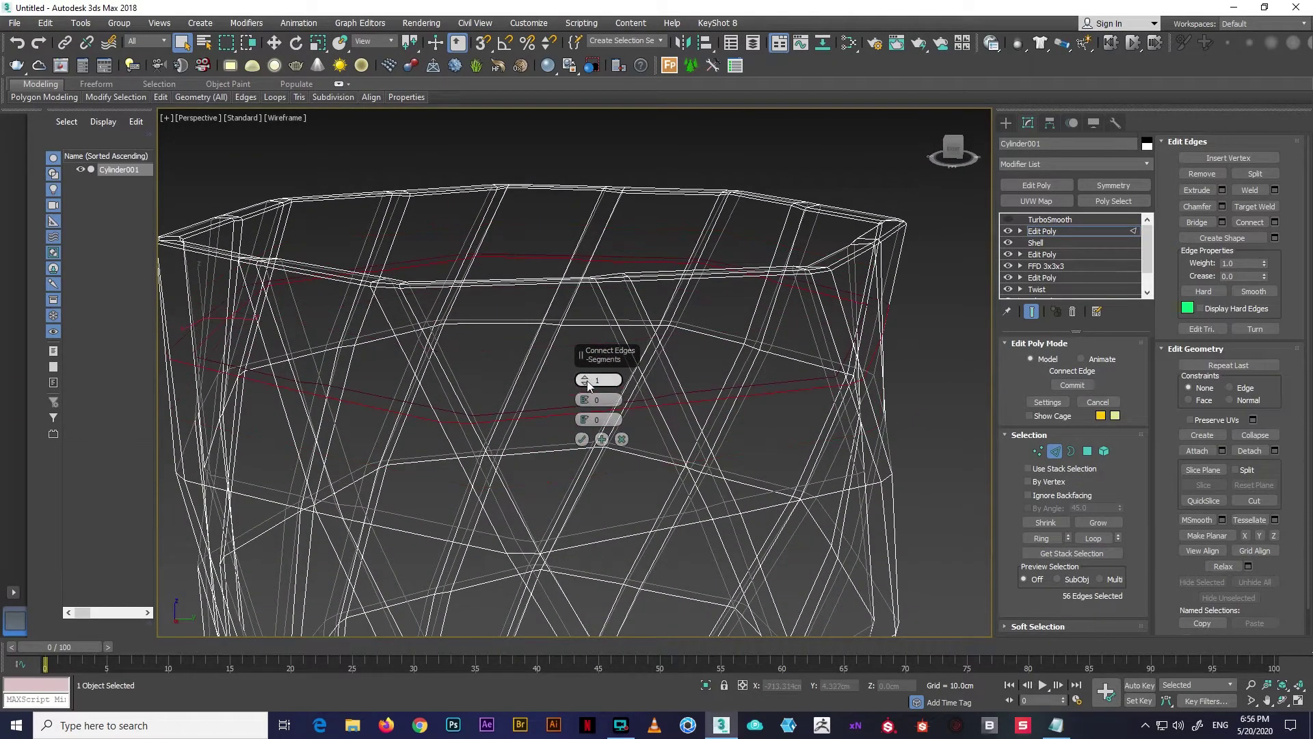
drag(651, 168, 651, 162)
key(F3)
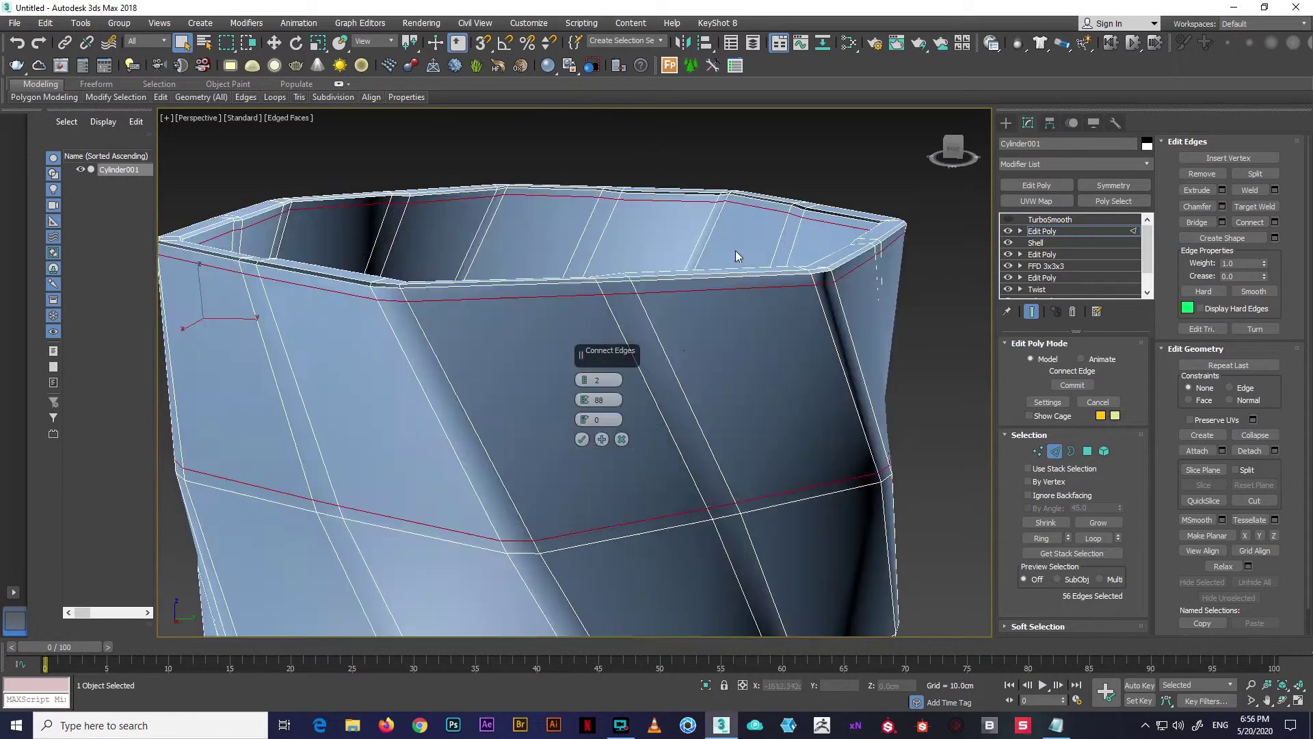
drag(584, 397, 593, 383)
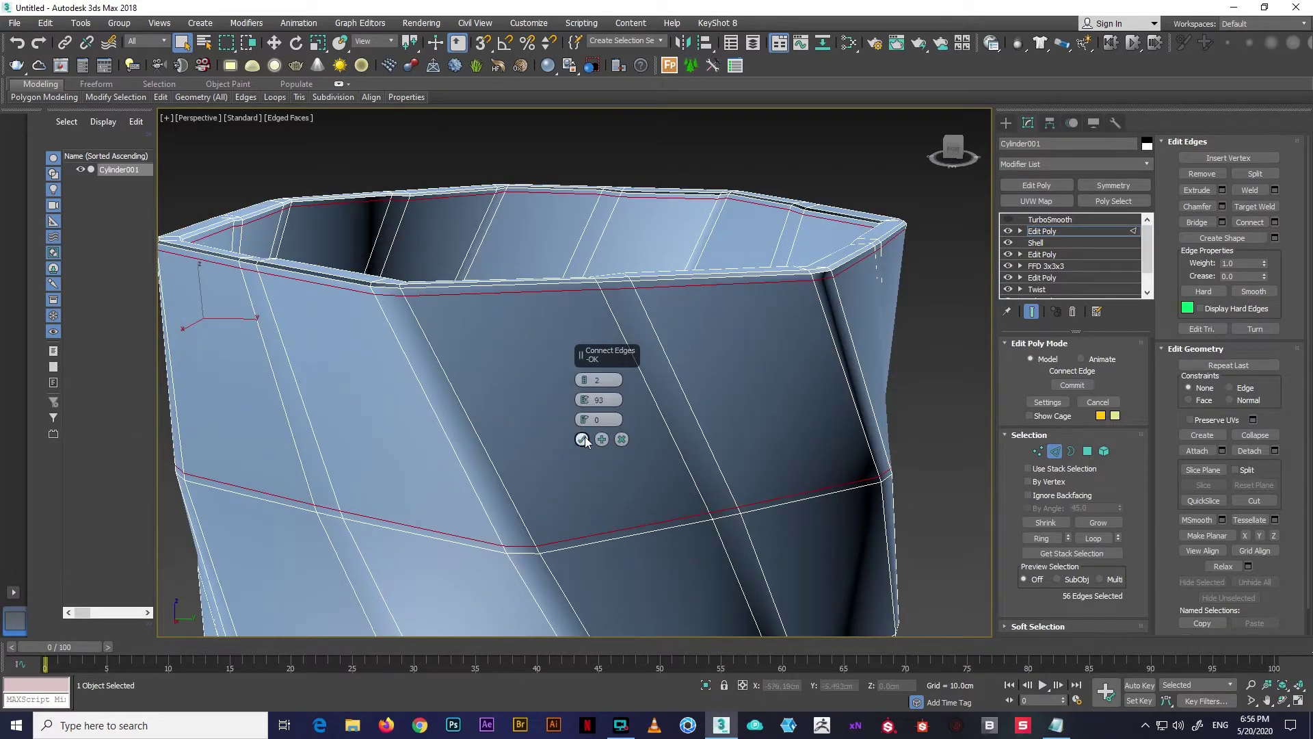
click(583, 439)
Clear the edge selection and re-enable TurboSmooth on the glass
mouse_move(636, 367)
alt+middle_down()
mouse_move(779, 443)
mouse_move(755, 310)
mouse_move(889, 287)
alt+middle_up()
click(775, 445)
scroll(736, 303, down, 5)
click(1040, 230)
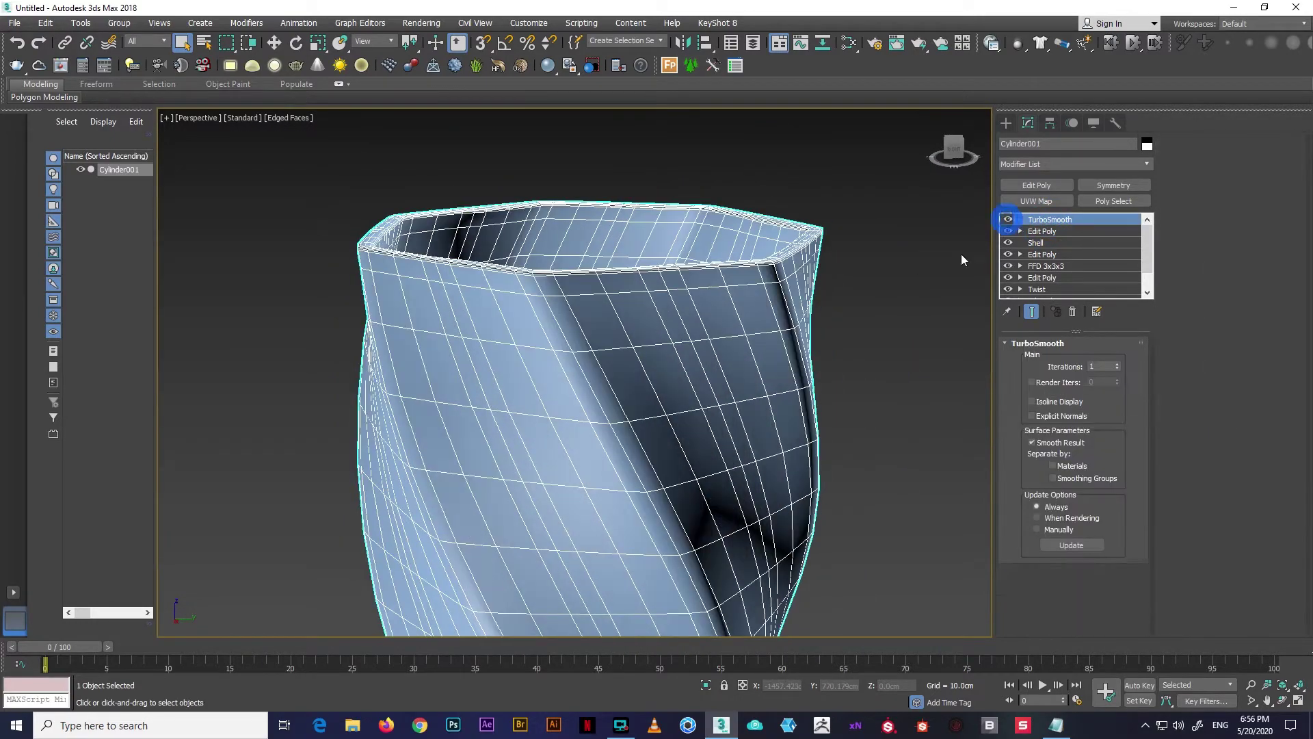
click(815, 302)
Orbit around the smoothed glass to inspect its opening and side profile
scroll(776, 346, down, 4)
mouse_move(776, 346)
alt+middle_down()
mouse_move(675, 407)
mouse_move(662, 358)
mouse_move(698, 305)
alt+middle_up()
scroll(675, 407, up, 3)
scroll(662, 358, down, 4)
scroll(698, 305, up, 4)
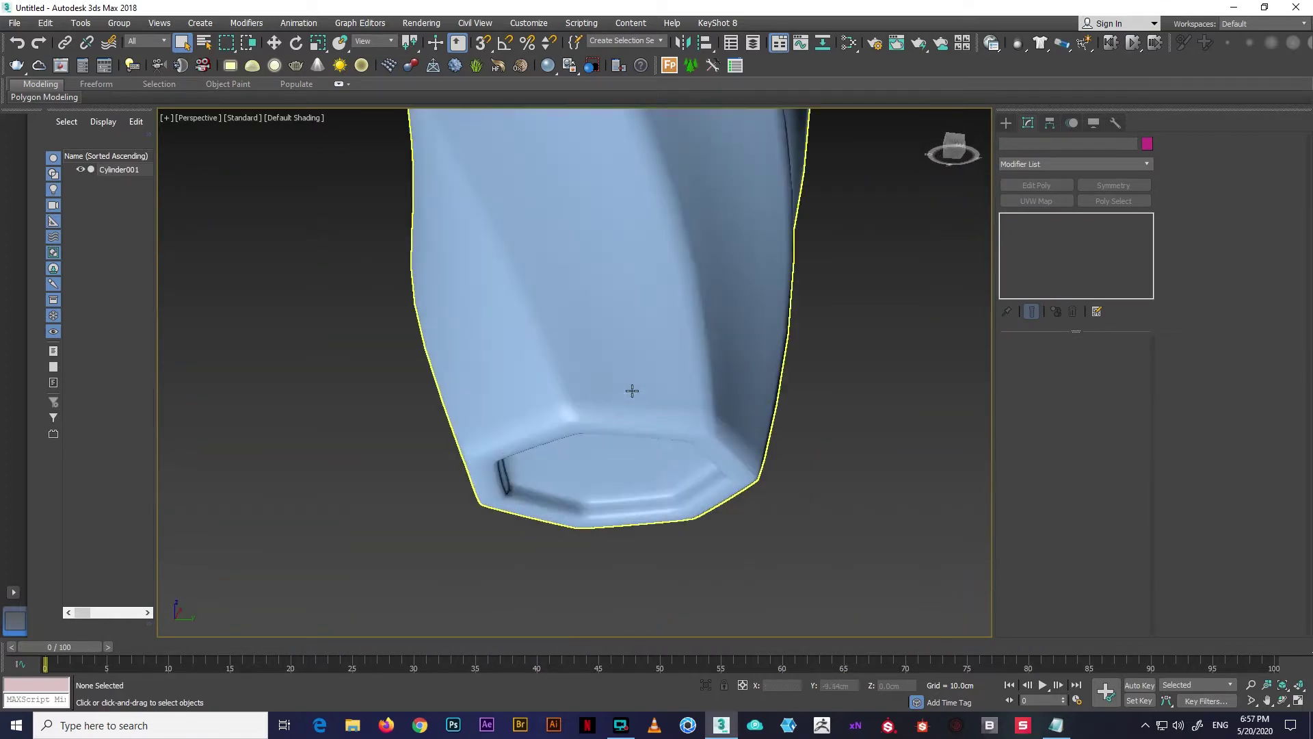
alt+middle_drag(630, 390, 756, 316)
scroll(756, 316, down, 4)
mouse_move(704, 381)
alt+middle_down()
mouse_move(657, 385)
mouse_move(684, 424)
alt+middle_up()
click(658, 385)
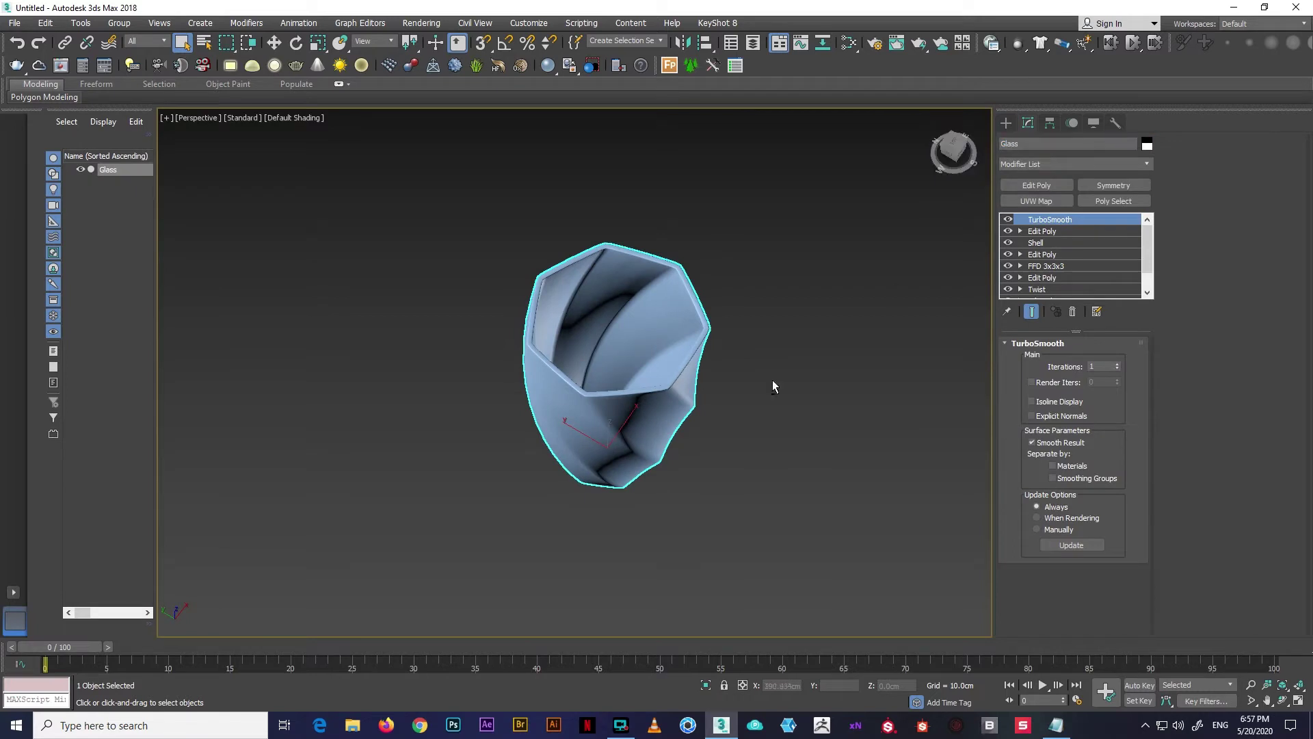
alt+middle_drag(773, 386, 715, 353)
click(716, 353)
alt+middle_drag(616, 358, 893, 190)
Create a 40×40×40 box beside the glass with 4 segments on each side
click(1005, 121)
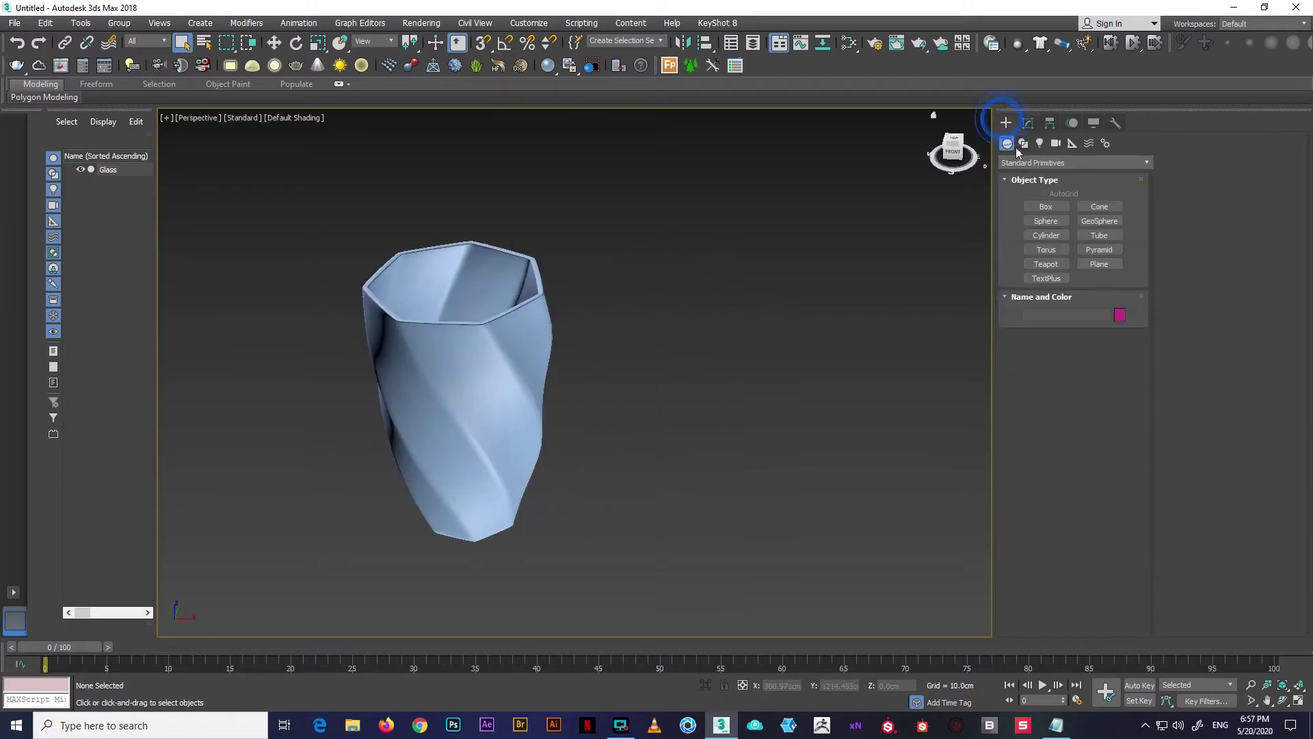
click(1039, 206)
click(757, 444)
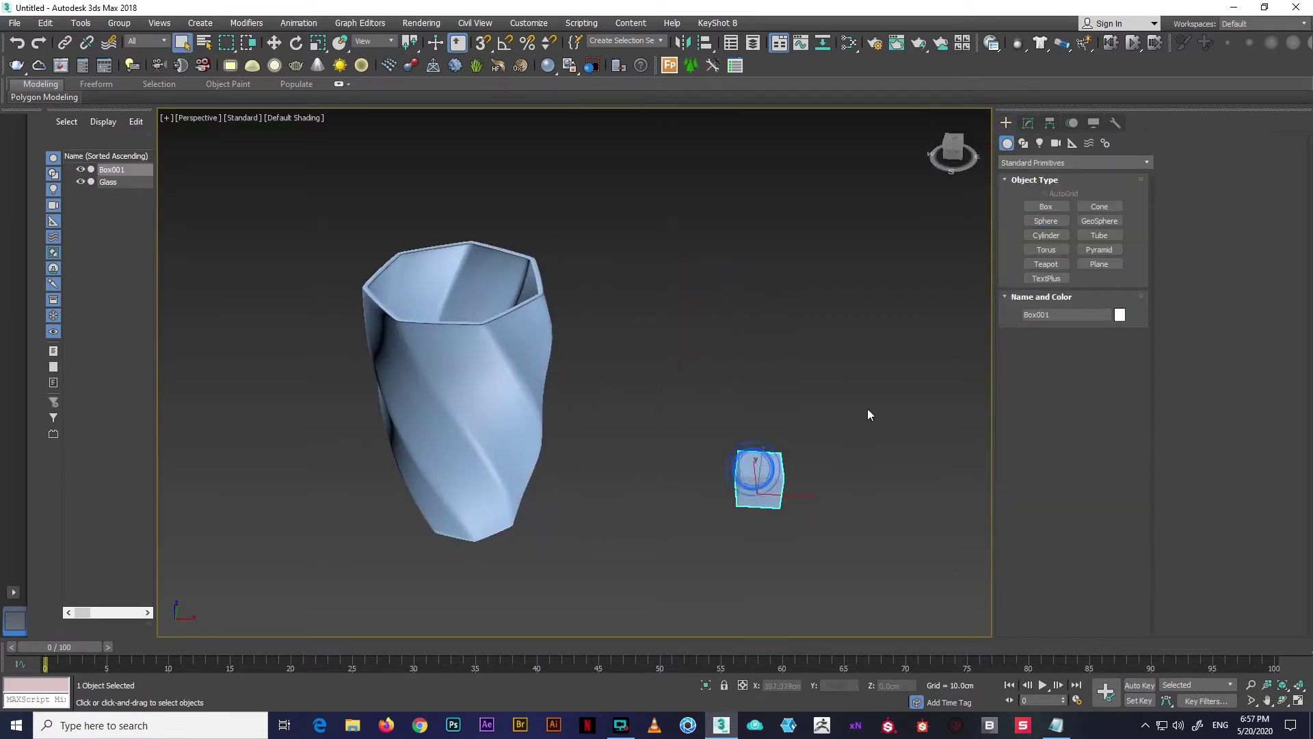
click(1027, 122)
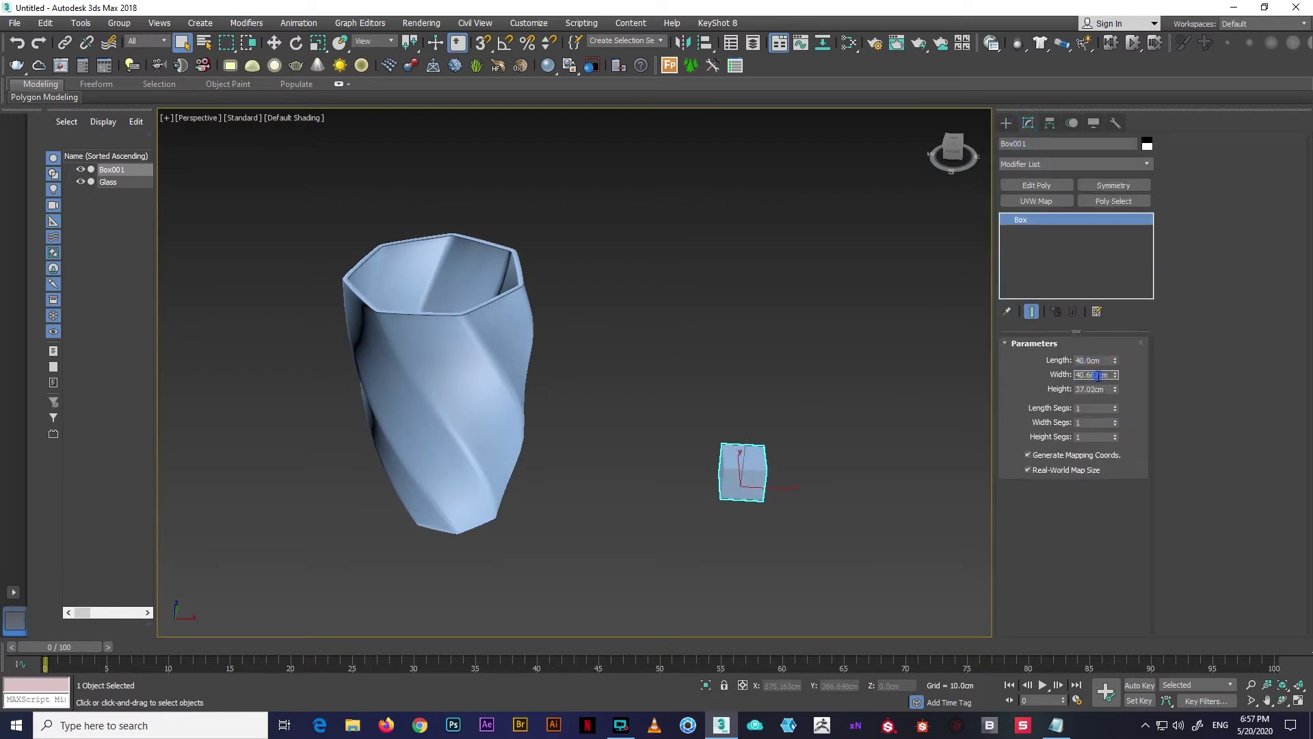
text(40)
key(Return)
key(F4)
key(z)
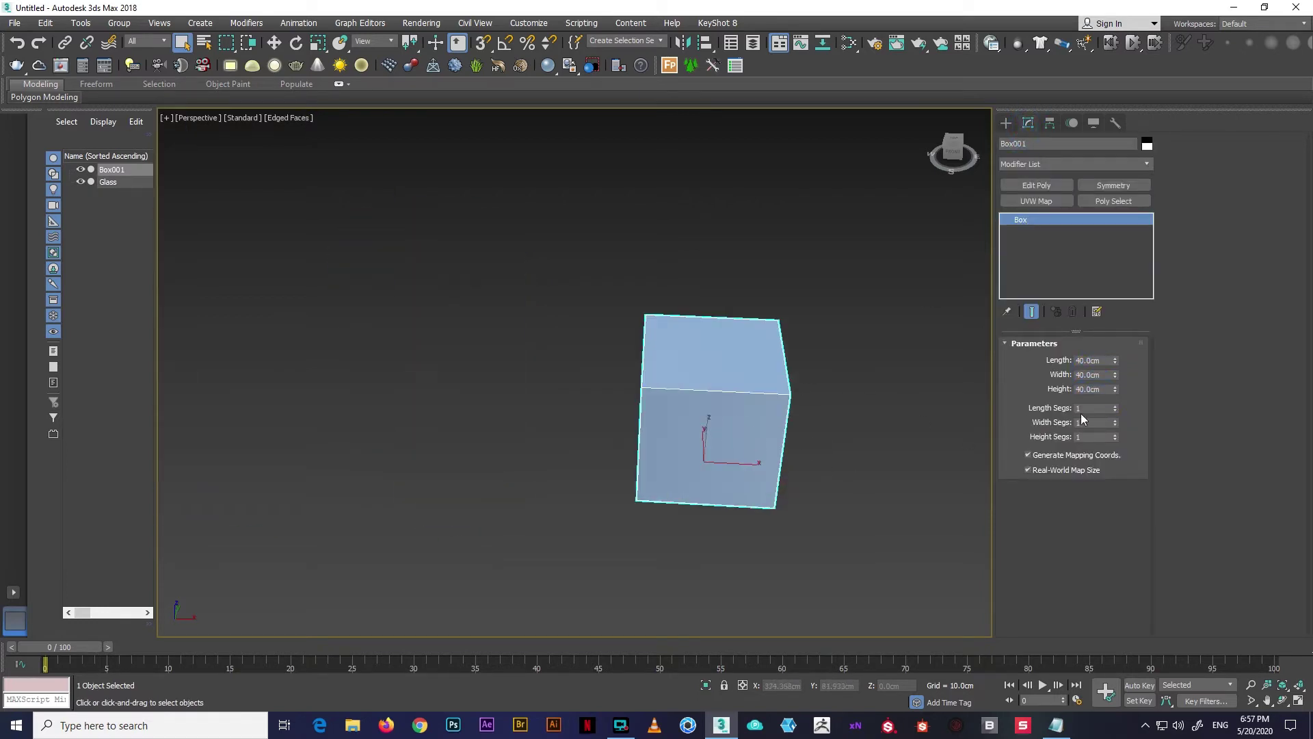
key(Tab)
text(4)
key(Return)
Add a Noise modifier with strength 10 on X, Y and Z
click(1146, 164)
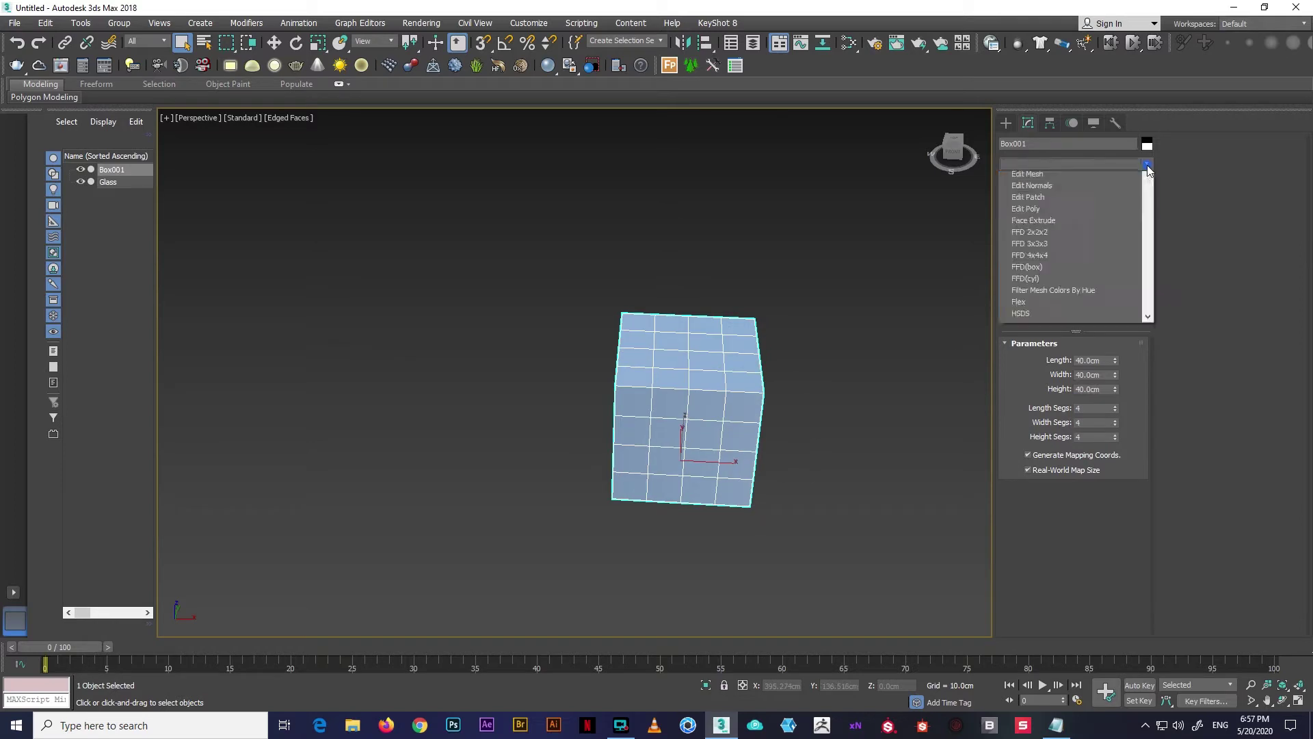
key(n)
key(Return)
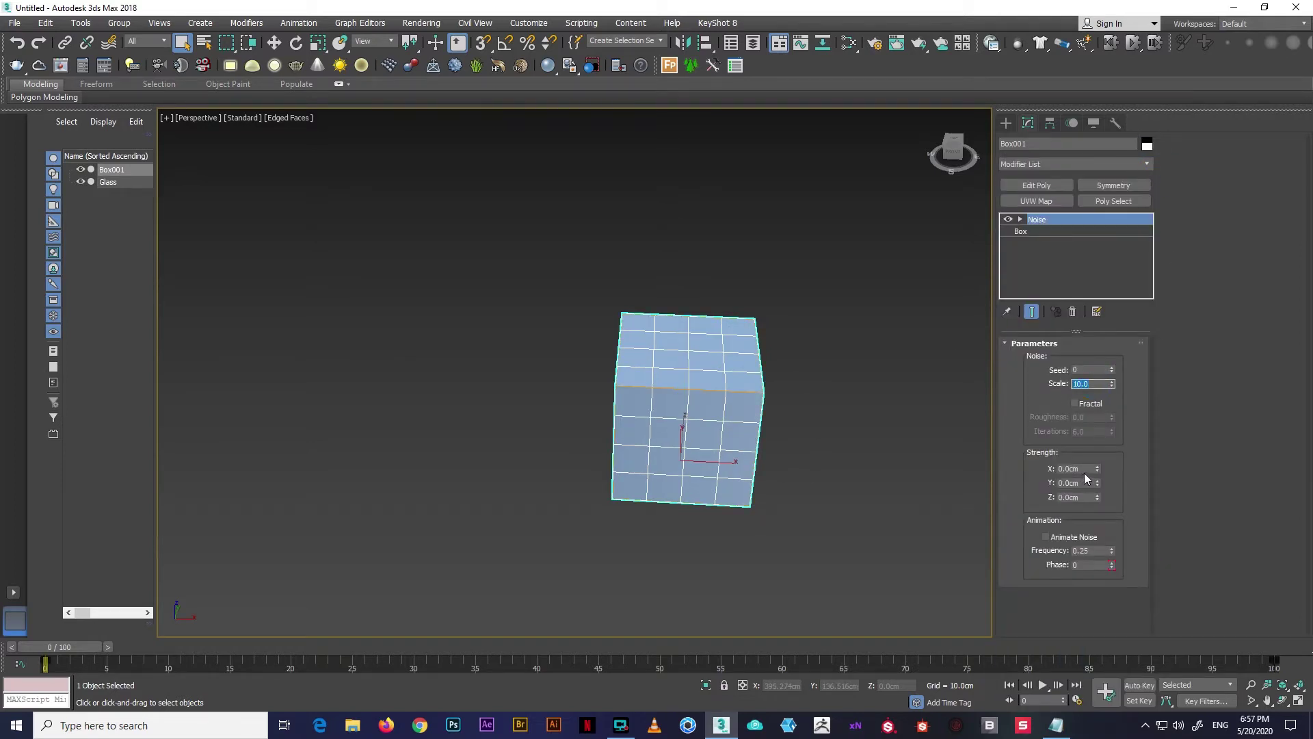
text(10)
key(Tab)
text(10)
key(Tab)
text(10)
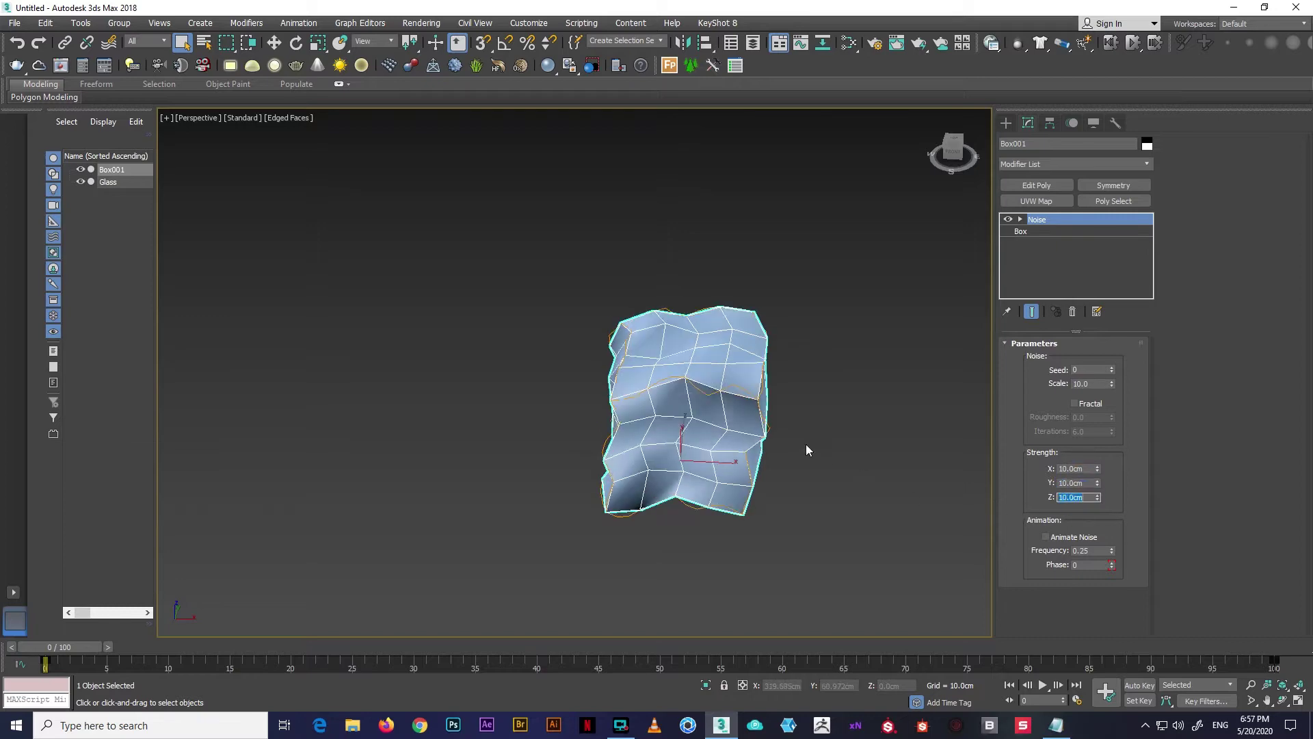
alt+middle_drag(807, 448, 839, 380)
key(z)
Add TurboSmooth to round the lumpy ice cube and view it beside the glass
click(1138, 164)
key(t)
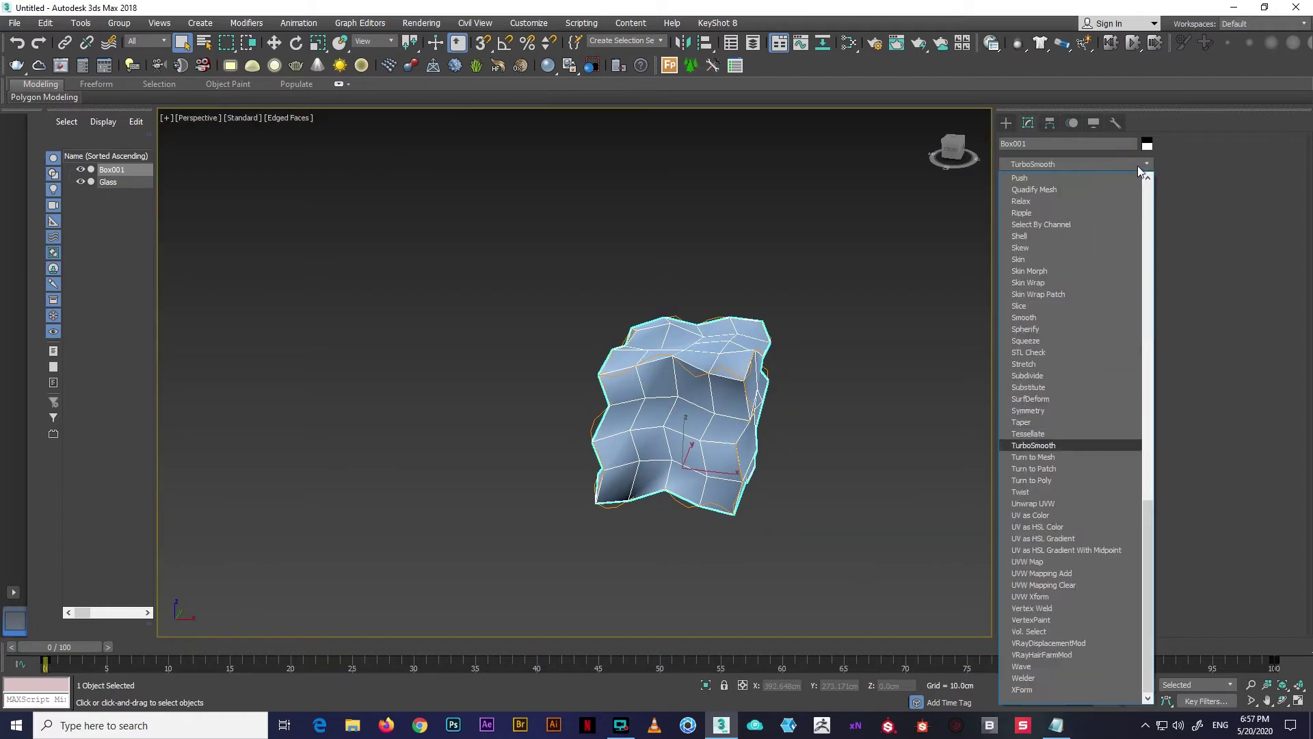
key(Return)
click(817, 409)
key(F4)
alt+middle_drag(822, 401, 667, 394)
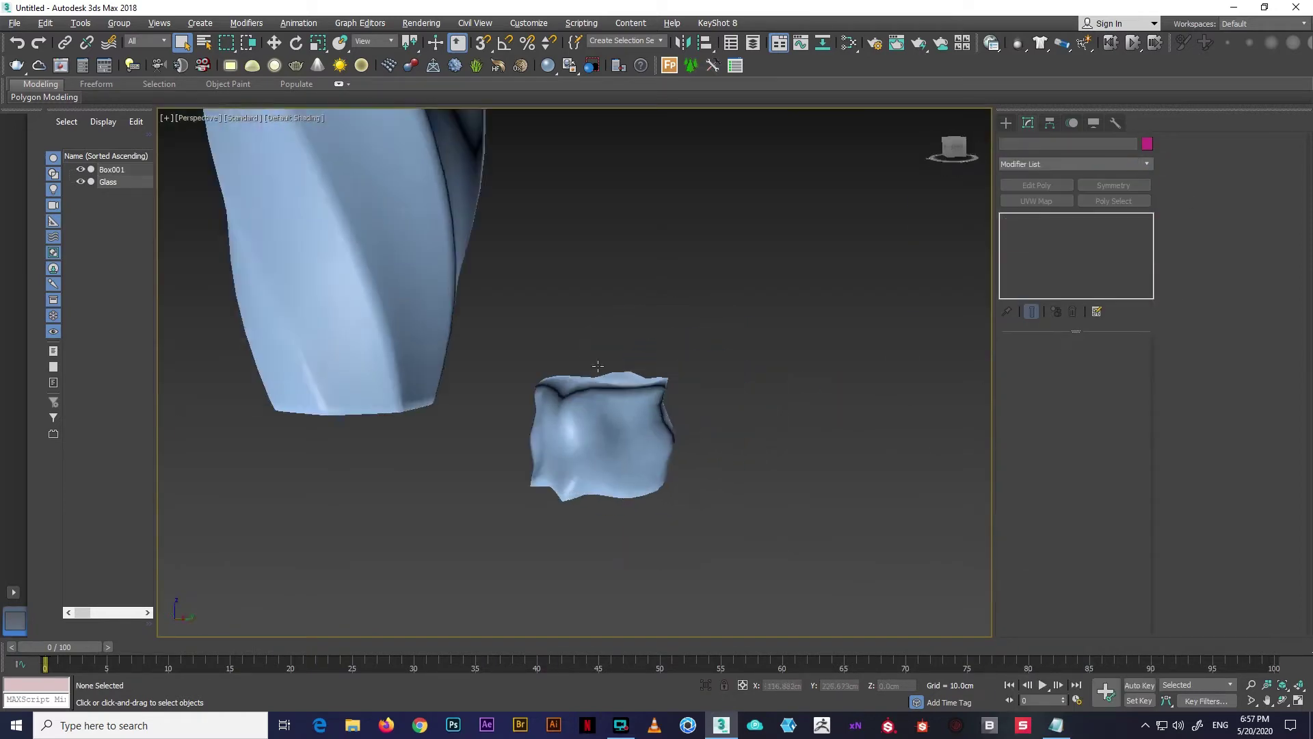
click(666, 394)
scroll(752, 416, up, 3)
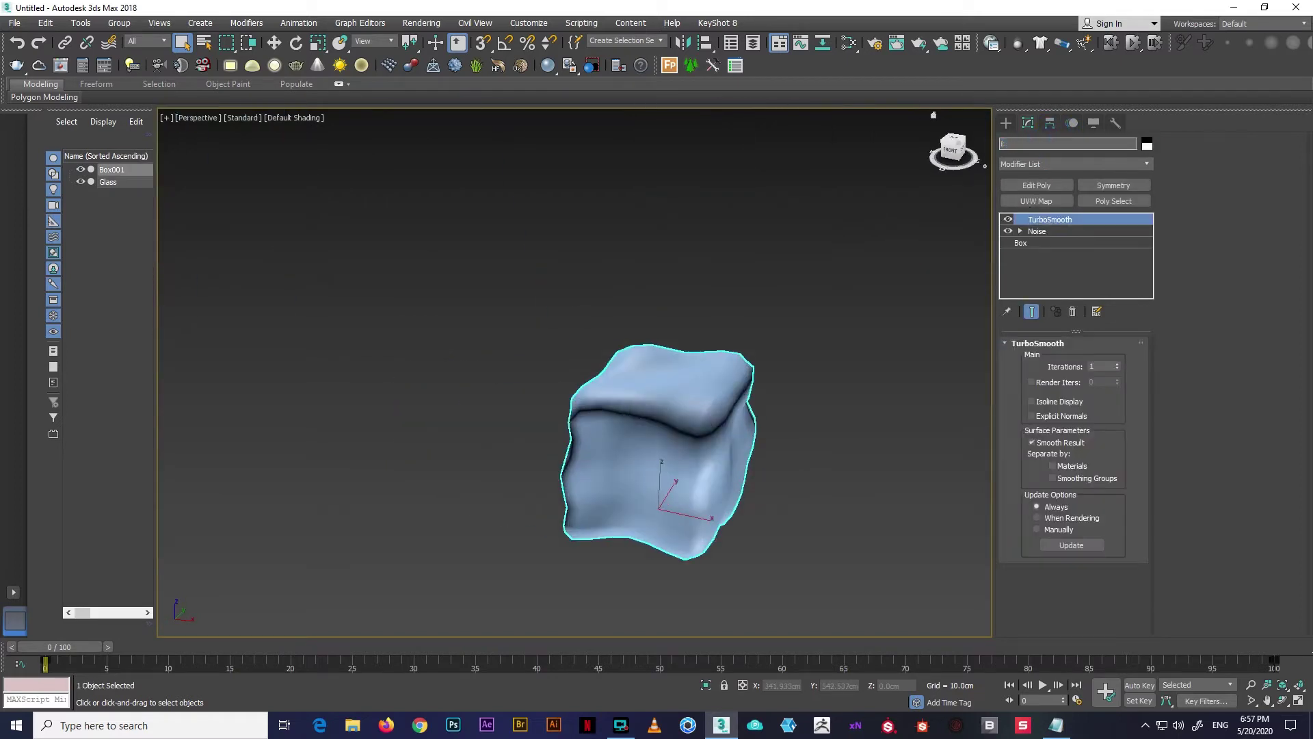
right_click(714, 401)
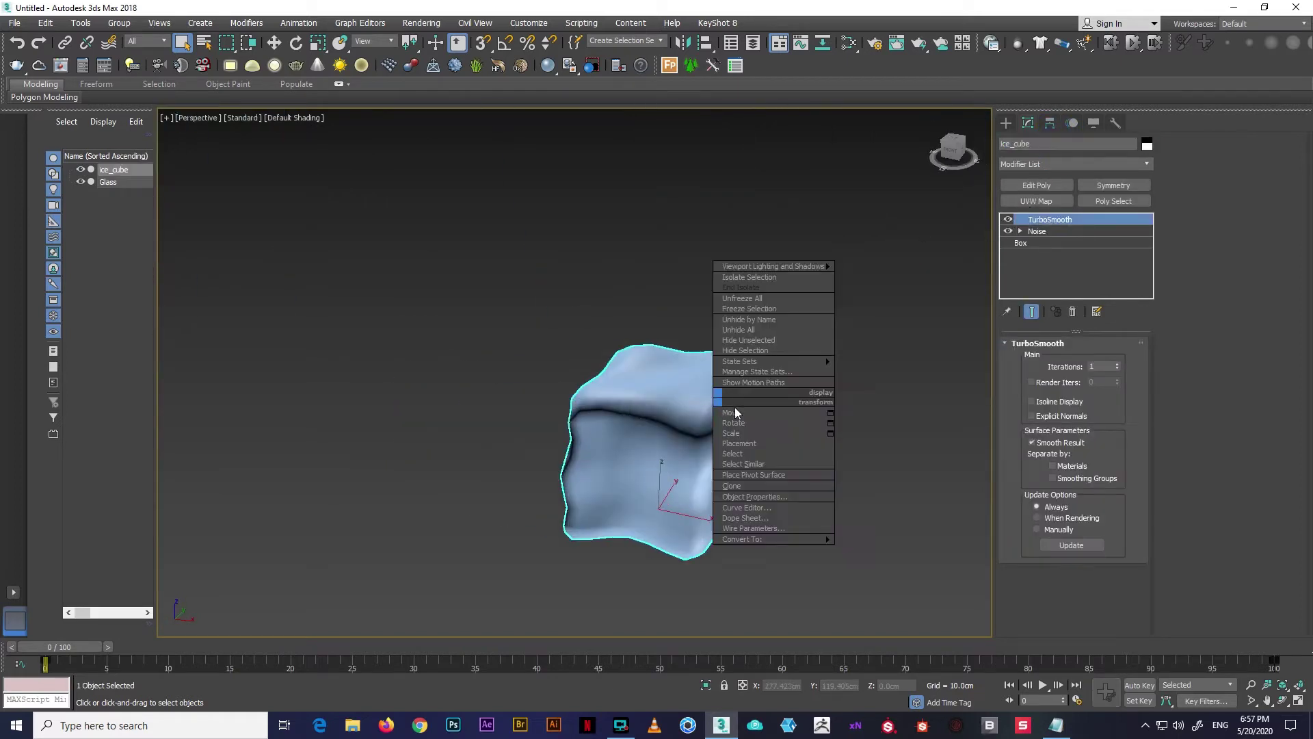
Collapse the ice cube to an editable poly and move it over the glass
click(889, 549)
scroll(619, 383, down, 5)
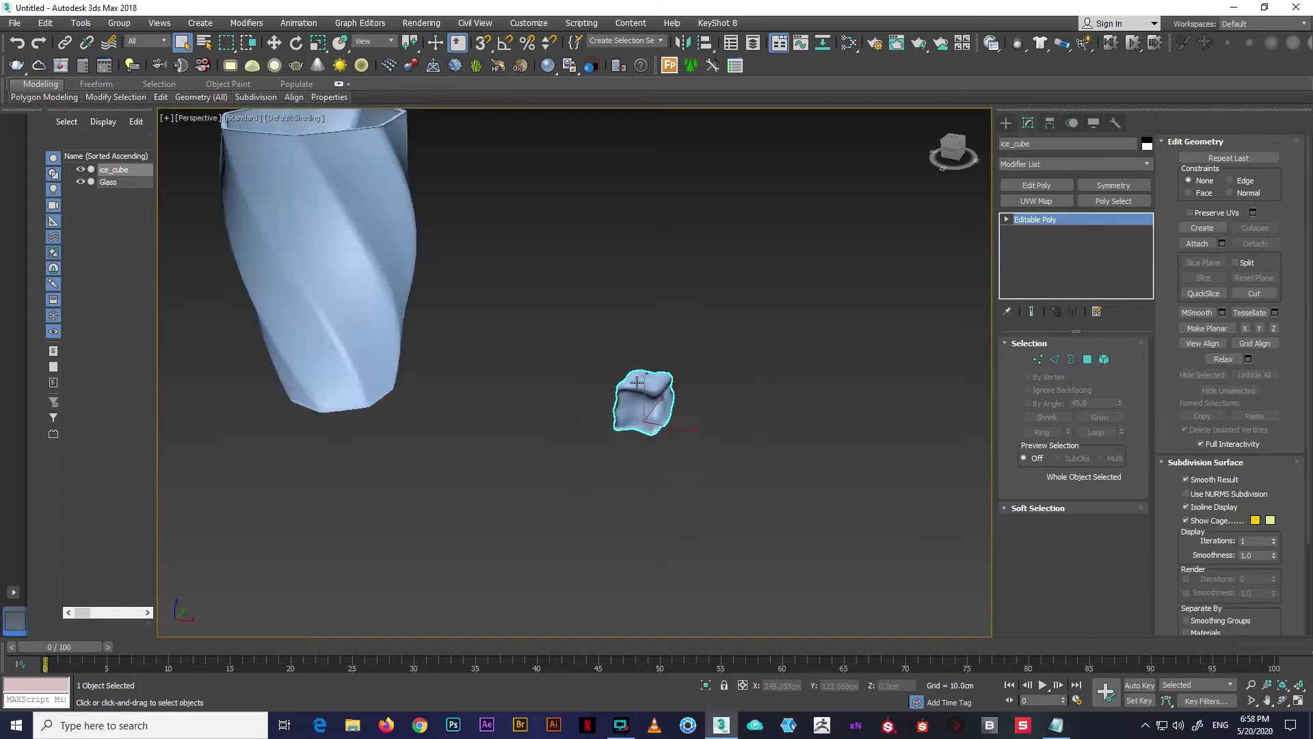
scroll(619, 410, down, 2)
key(w)
drag(667, 463, 427, 465)
Lift the cube just above the rim and stack 20 instanced copies upward
alt+middle_drag(427, 465, 370, 339)
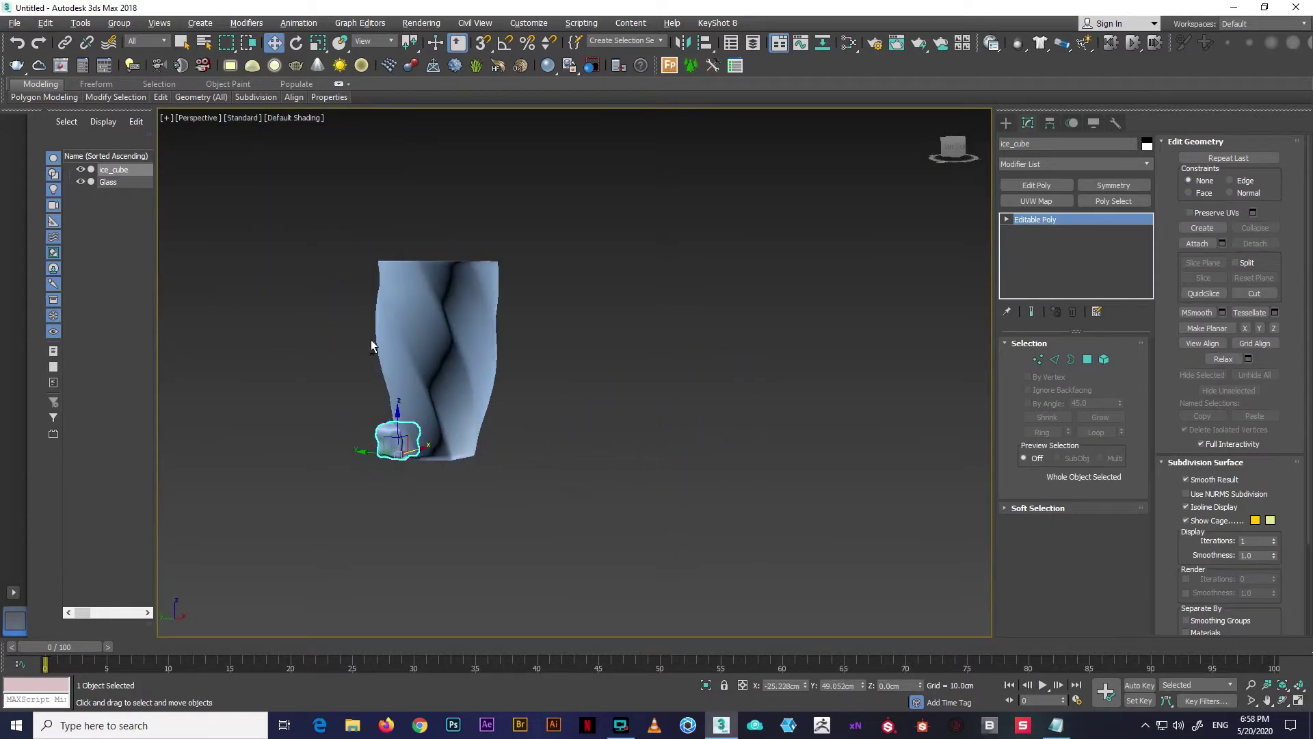
key(t)
drag(520, 266, 567, 359)
key(alt+w)
key(alt+w)
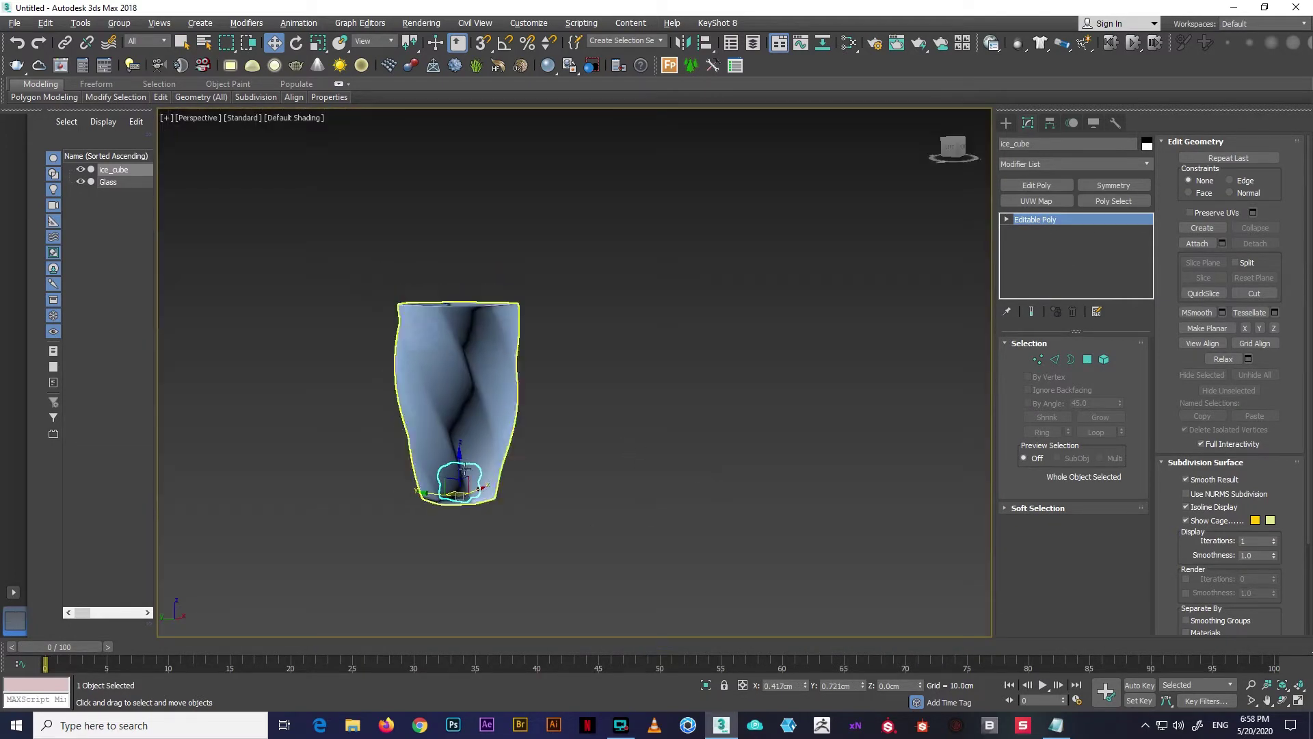
alt+middle_drag(465, 268, 465, 294)
scroll(465, 294, up, 2)
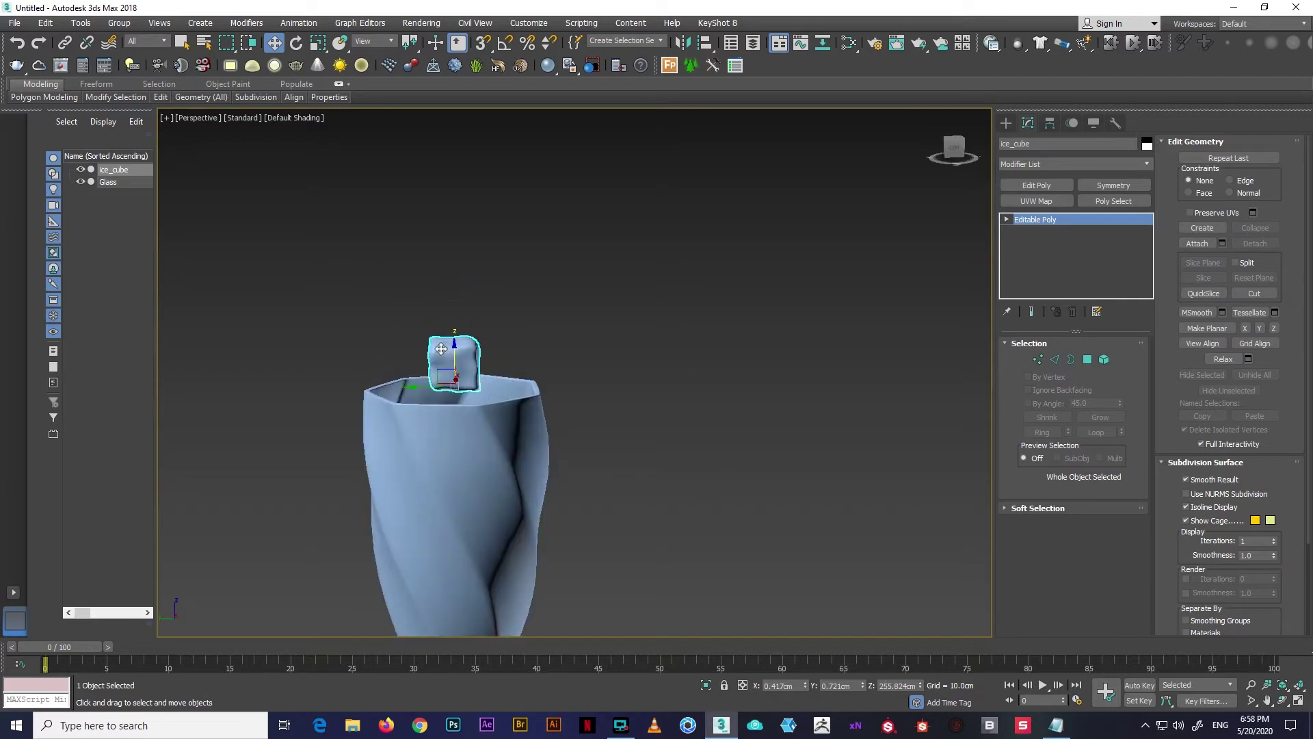
drag(465, 342, 469, 310)
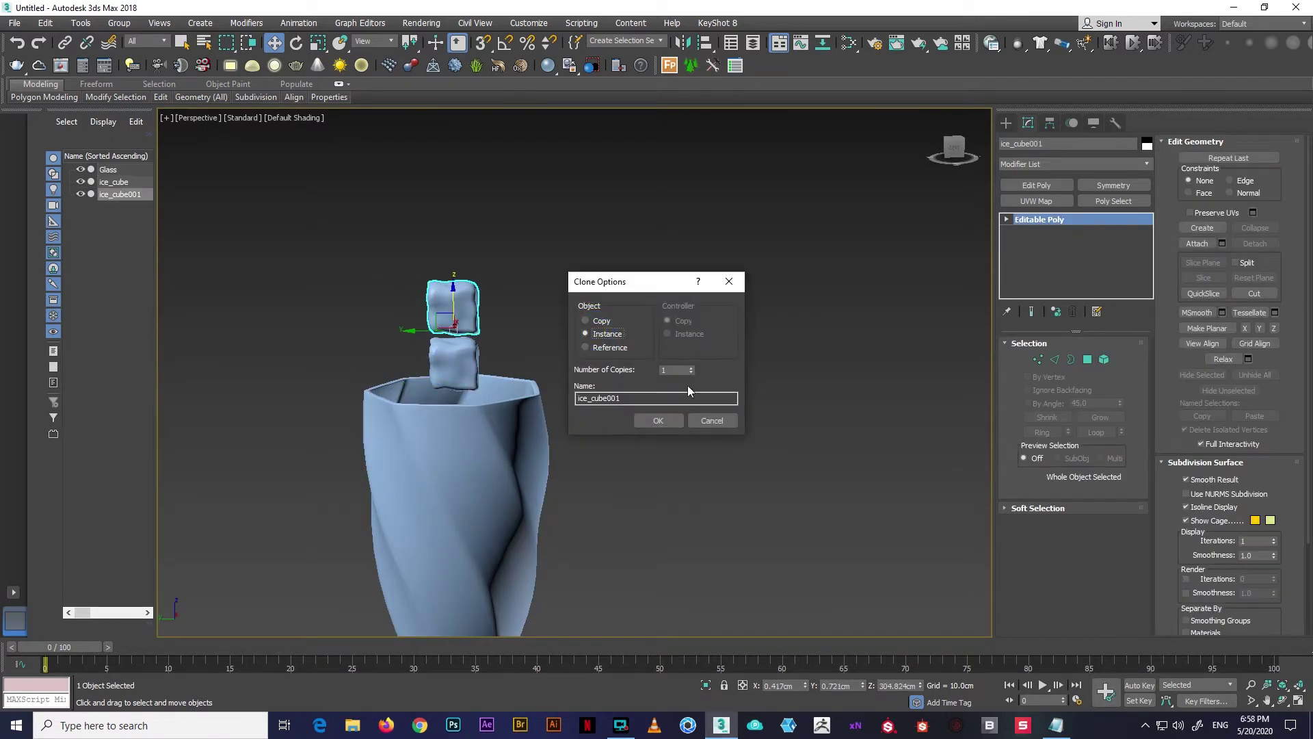
click(658, 419)
scroll(515, 357, down, 5)
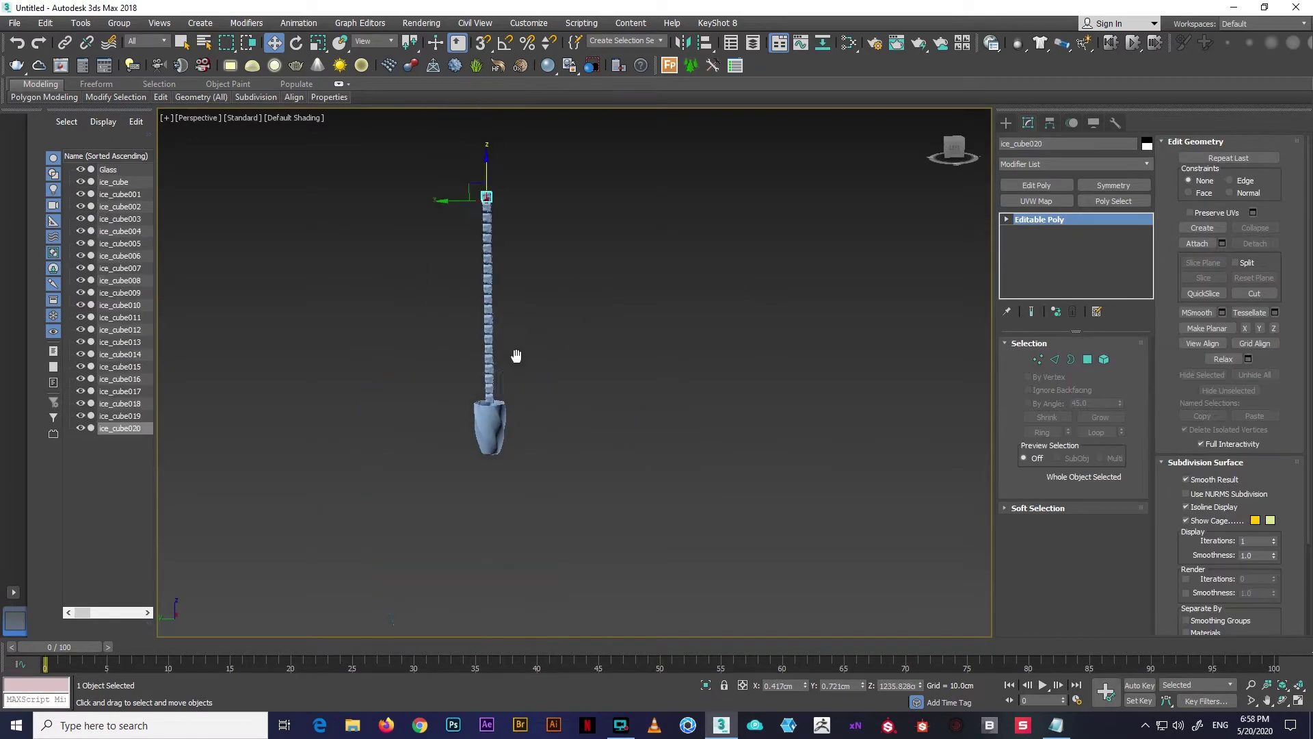
scroll(506, 369, up, 3)
scroll(490, 387, up, 2)
Add a MassFX Rigid Body to the ice cubes with a convex collision shape
click(1146, 165)
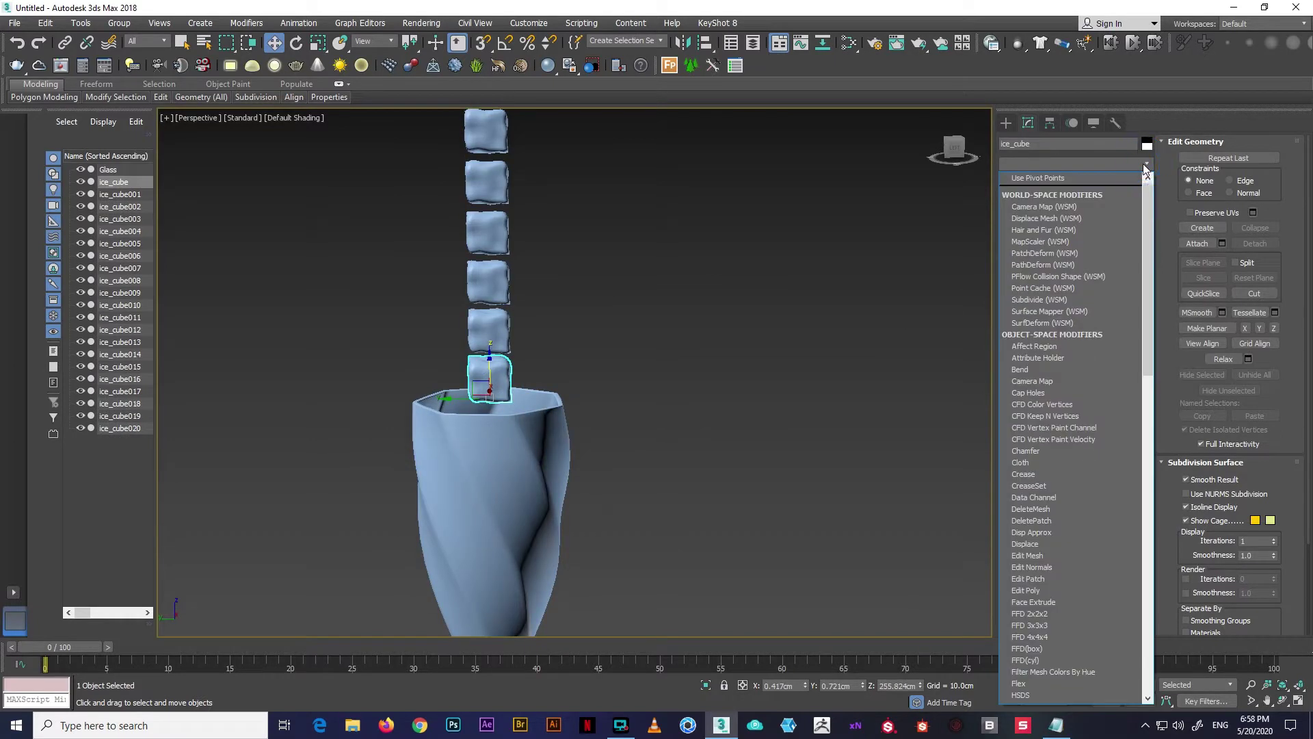
key(m)
click(1077, 178)
scroll(677, 352, up, 1)
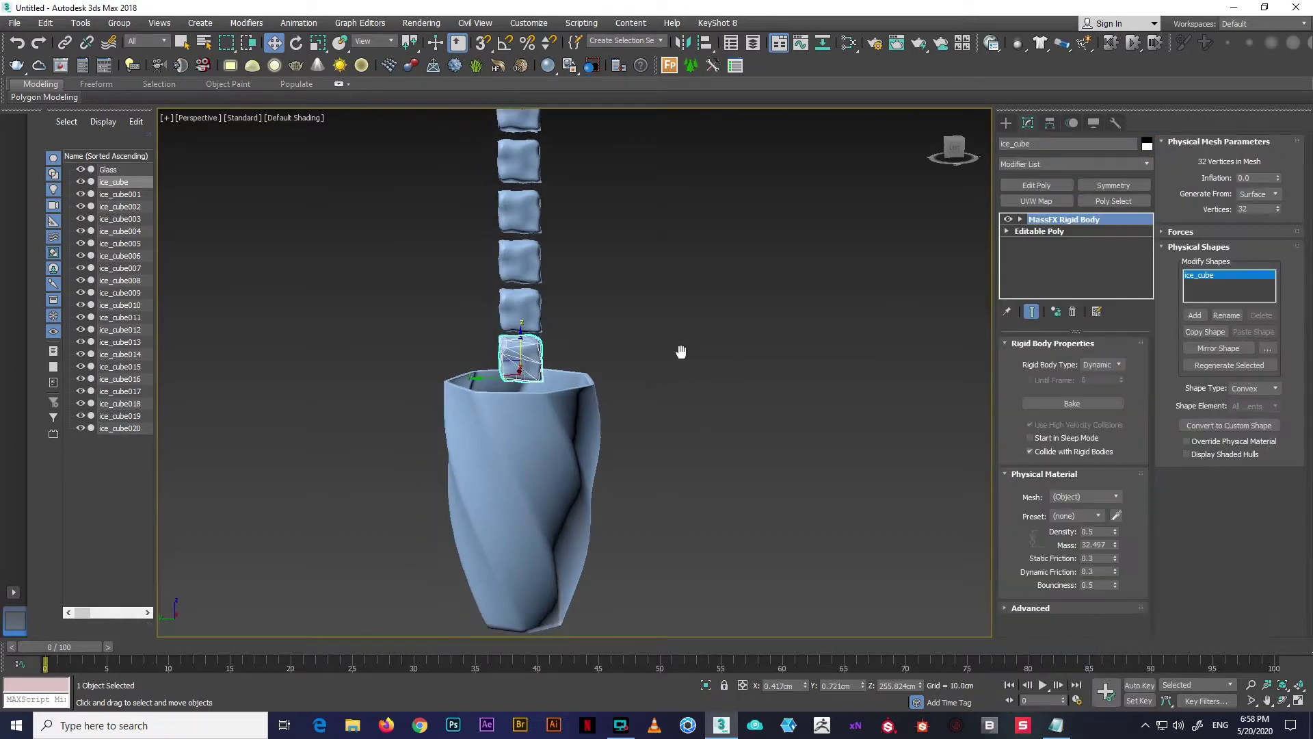
scroll(681, 352, up, 3)
click(519, 253)
click(553, 333)
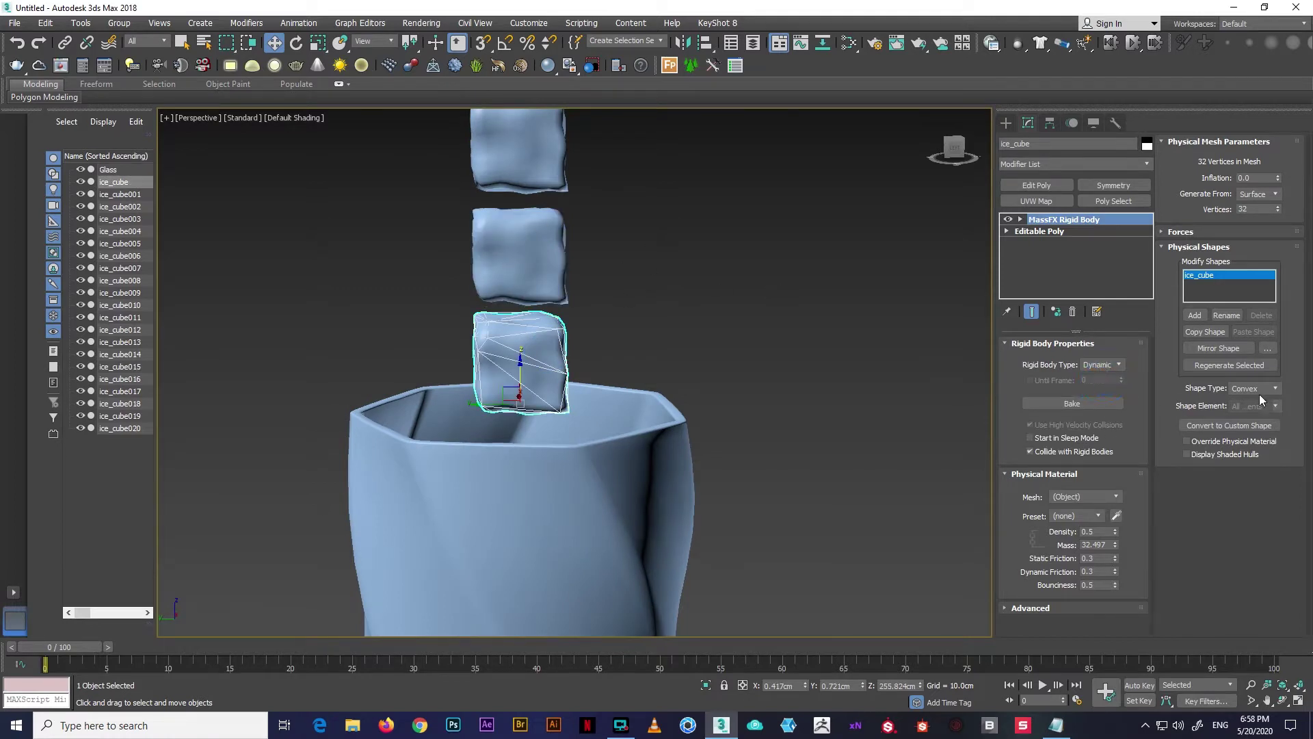
click(1248, 439)
Convert the glass to an editable poly
middle_drag(756, 389, 730, 362)
click(621, 448)
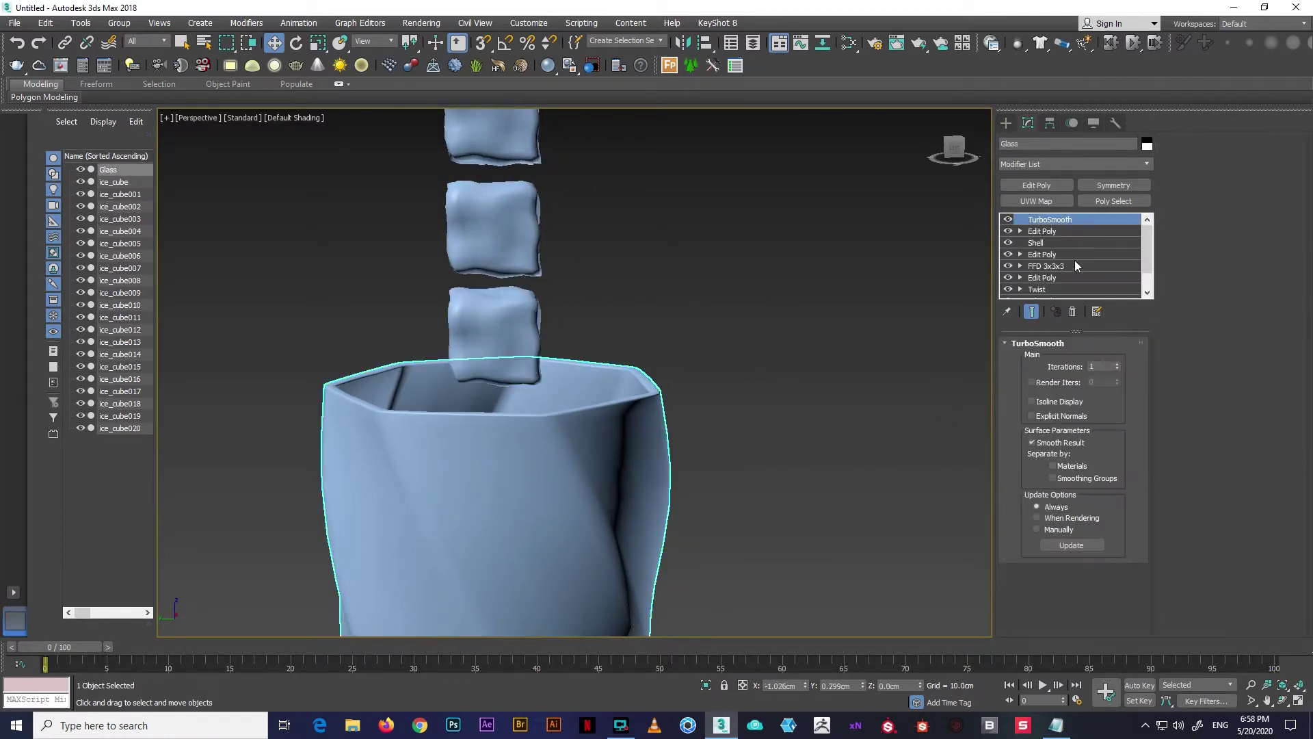
scroll(643, 390, down, 5)
right_click(622, 433)
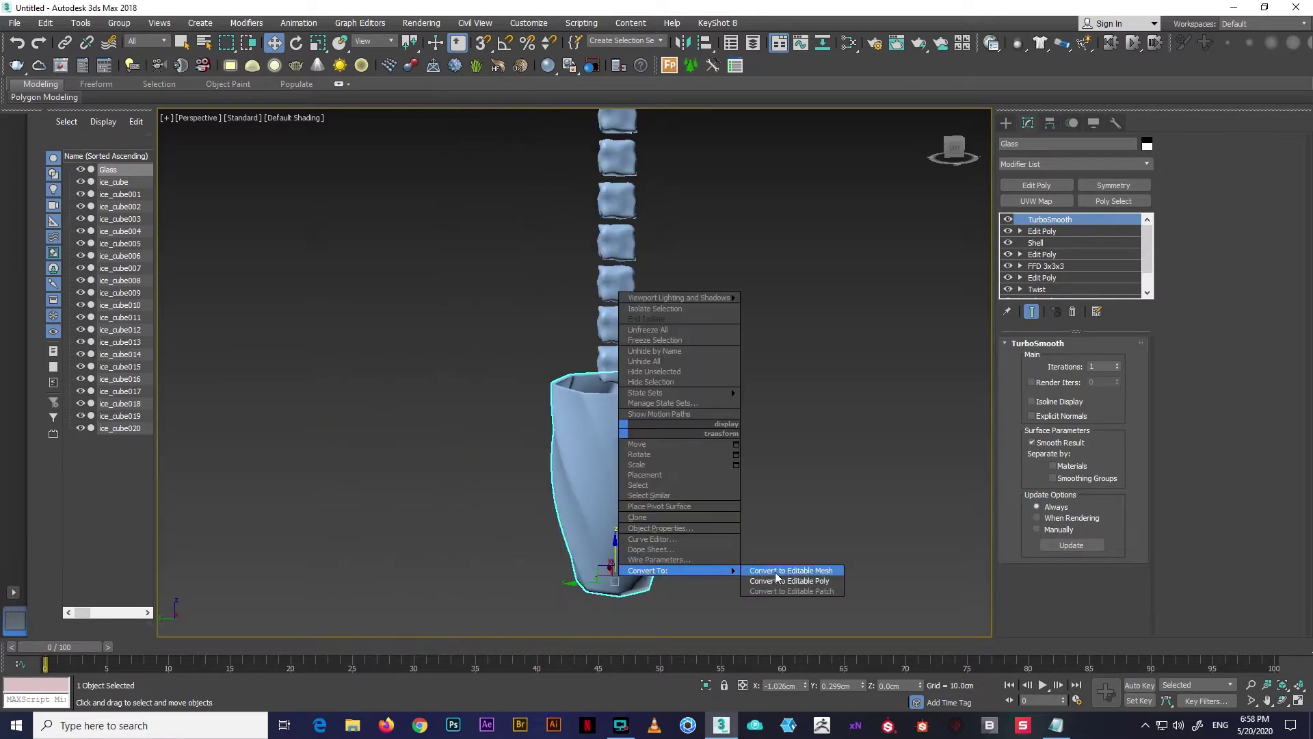
click(804, 581)
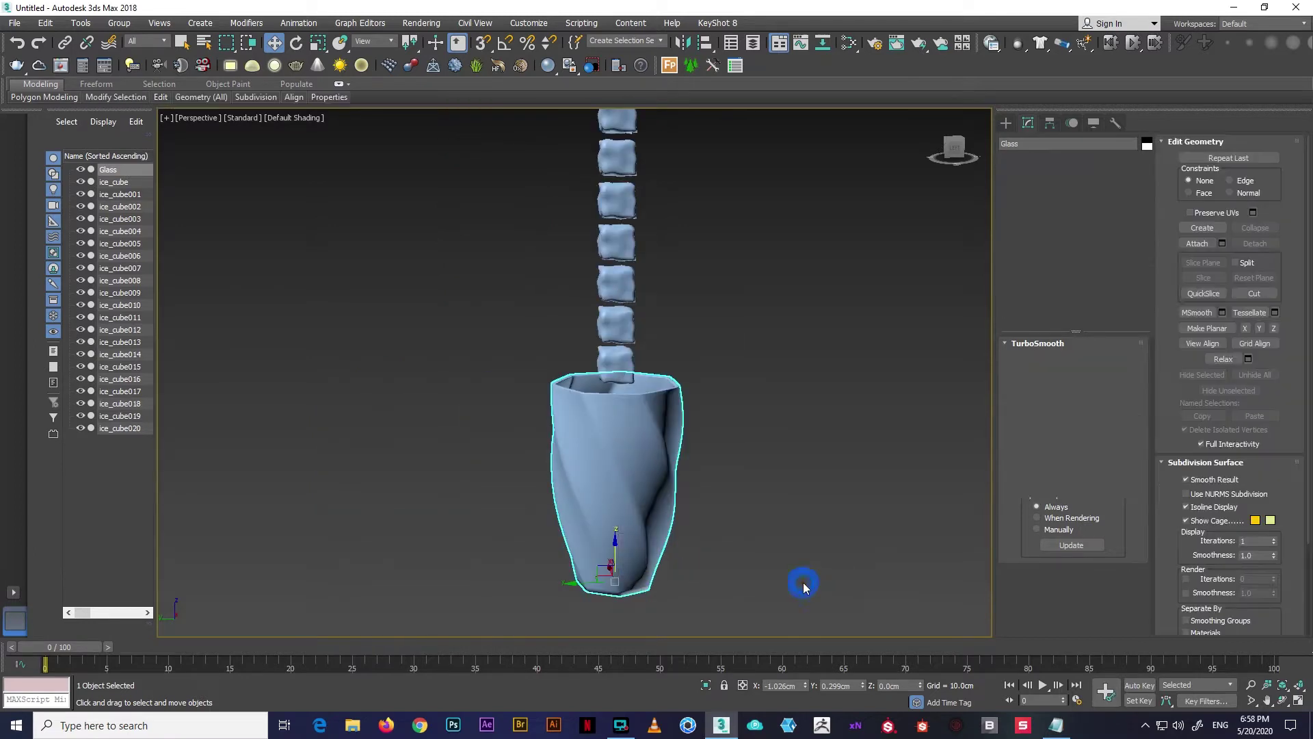
Give the glass a static MassFX Rigid Body using its Original mesh shape
click(1146, 166)
key(m)
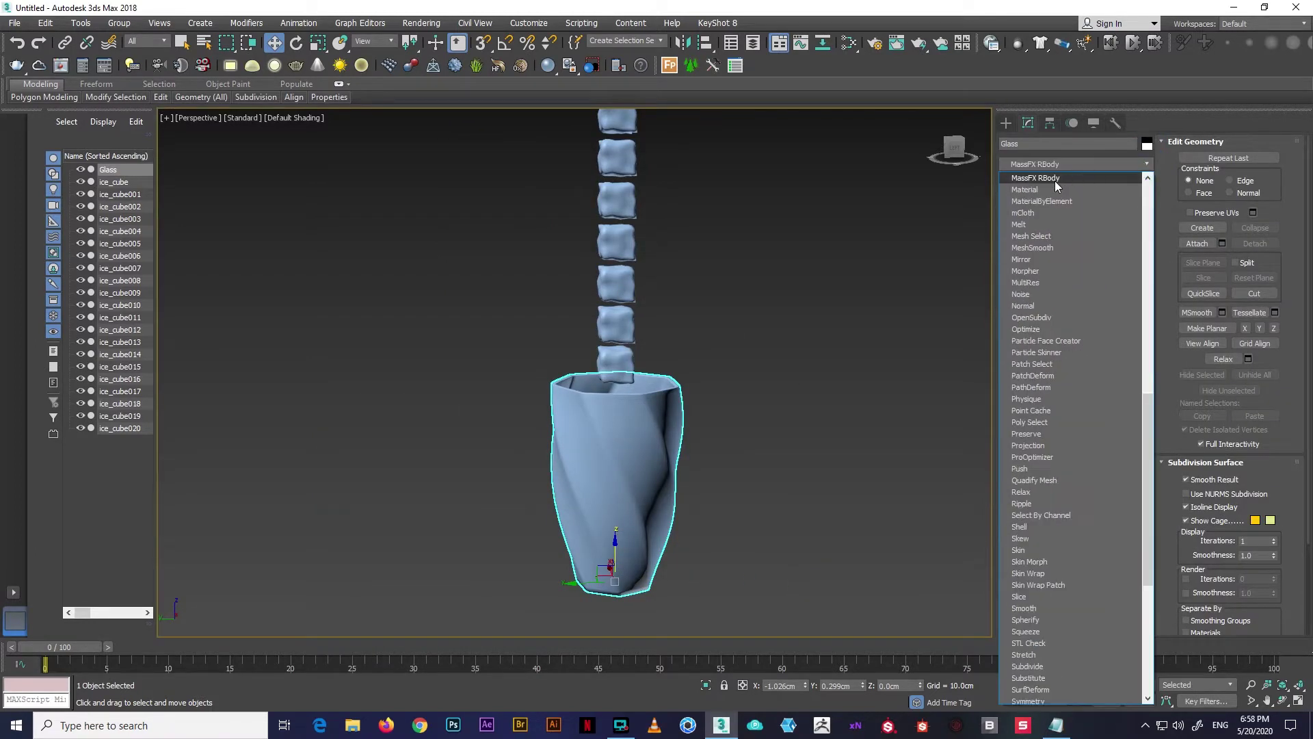
click(1056, 179)
click(1106, 395)
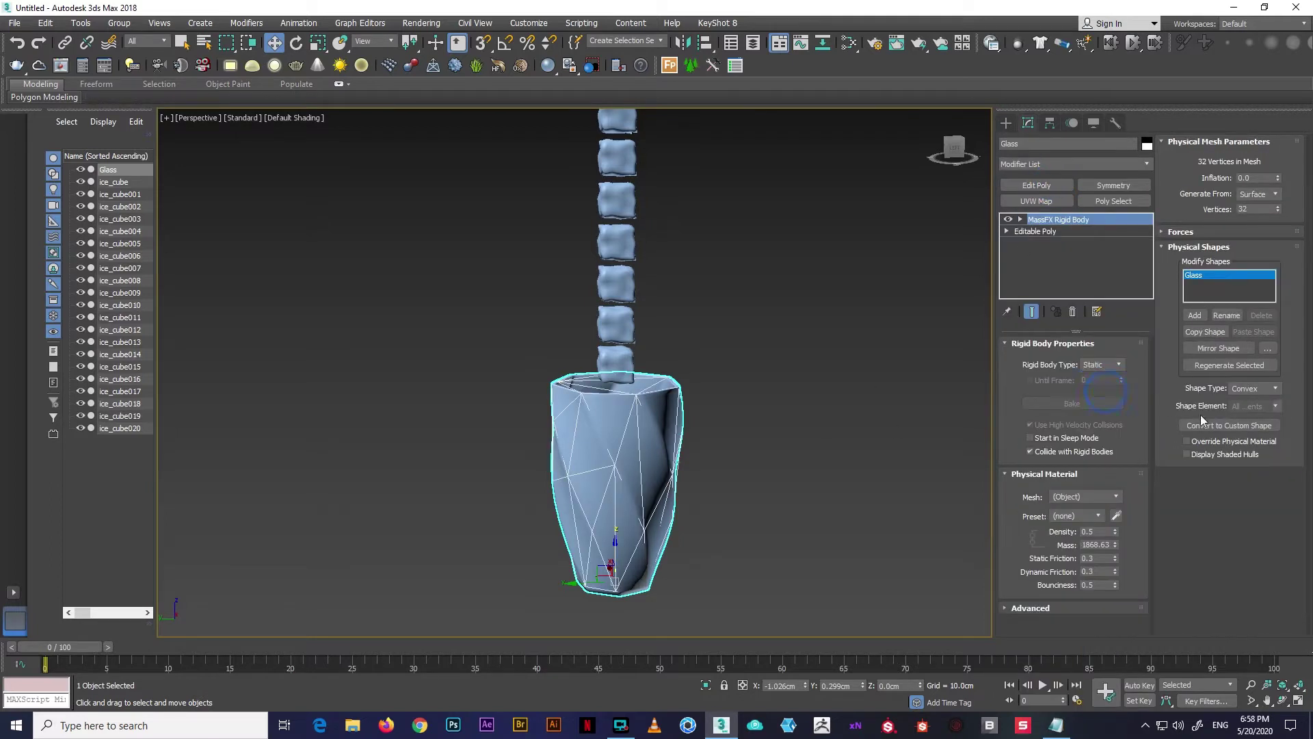
click(1254, 388)
click(1248, 441)
scroll(730, 472, down, 3)
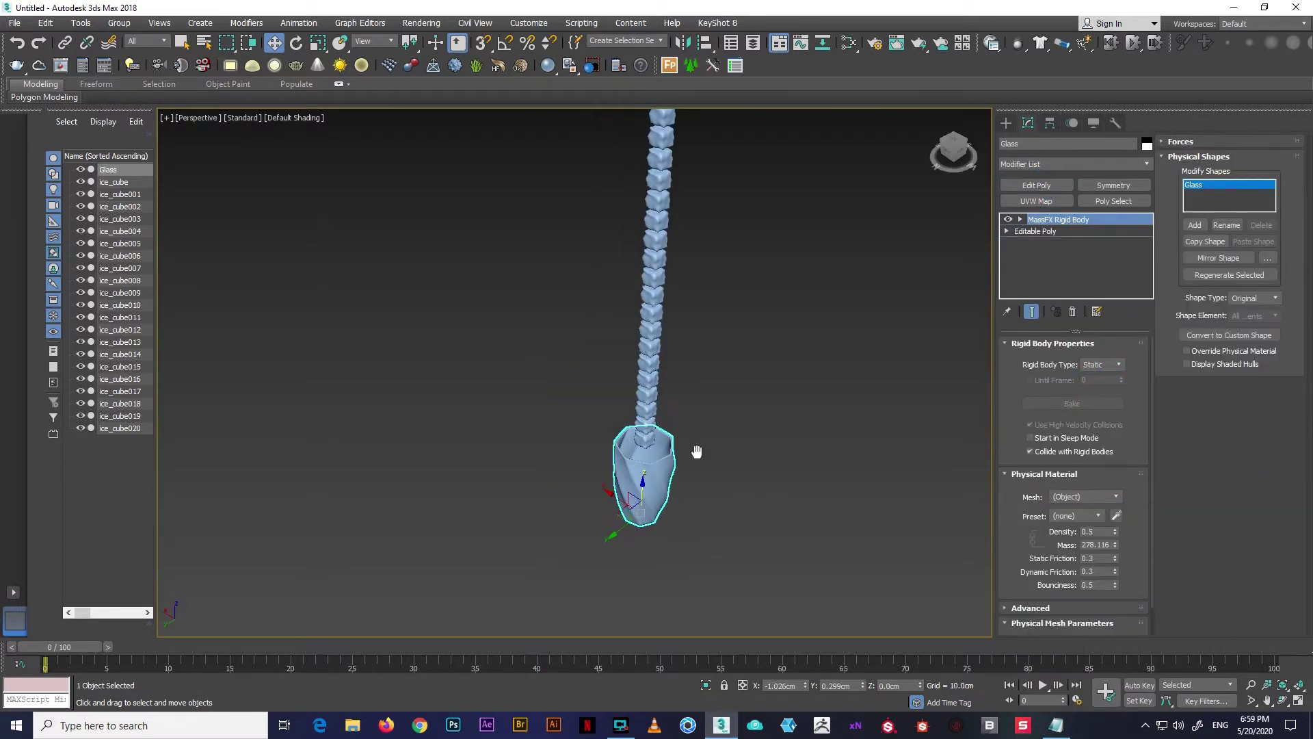
scroll(698, 449, down, 3)
click(775, 264)
right_click(1093, 67)
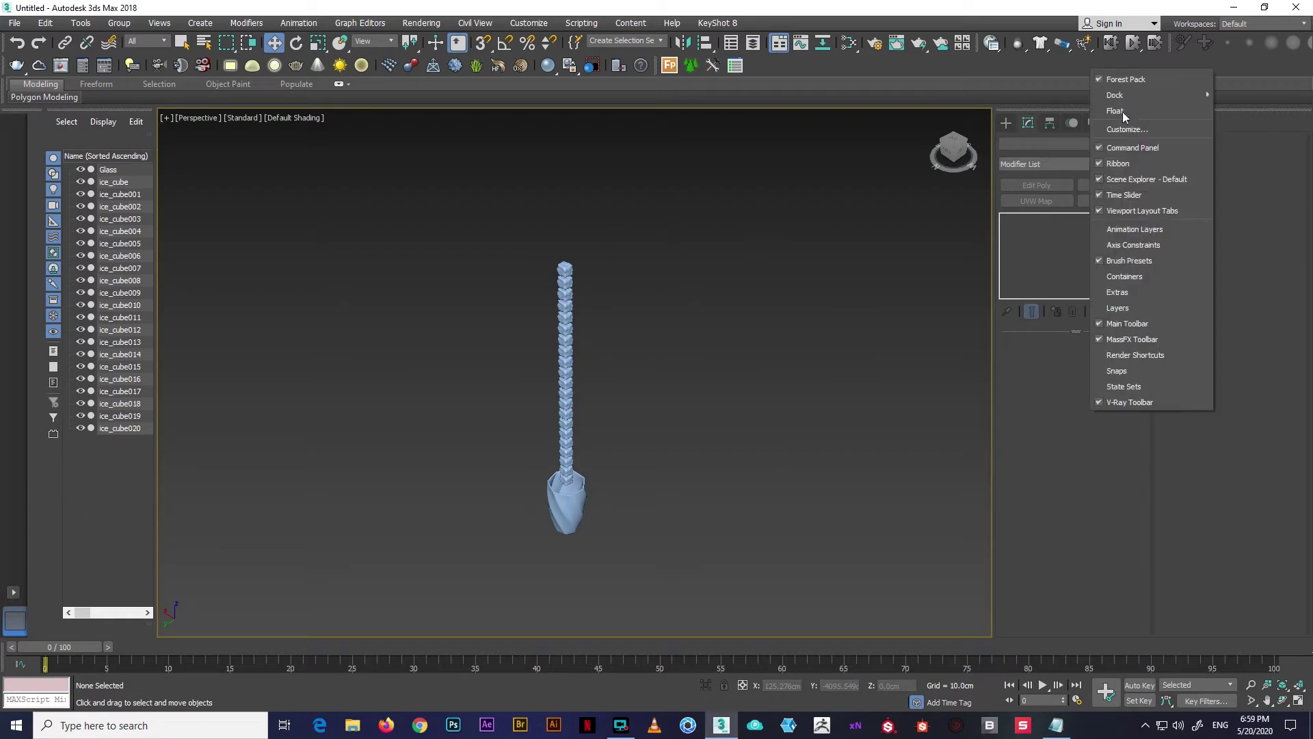
Show the MassFX toolbar and open MassFX Tools
click(1122, 354)
right_click(1133, 57)
click(1160, 331)
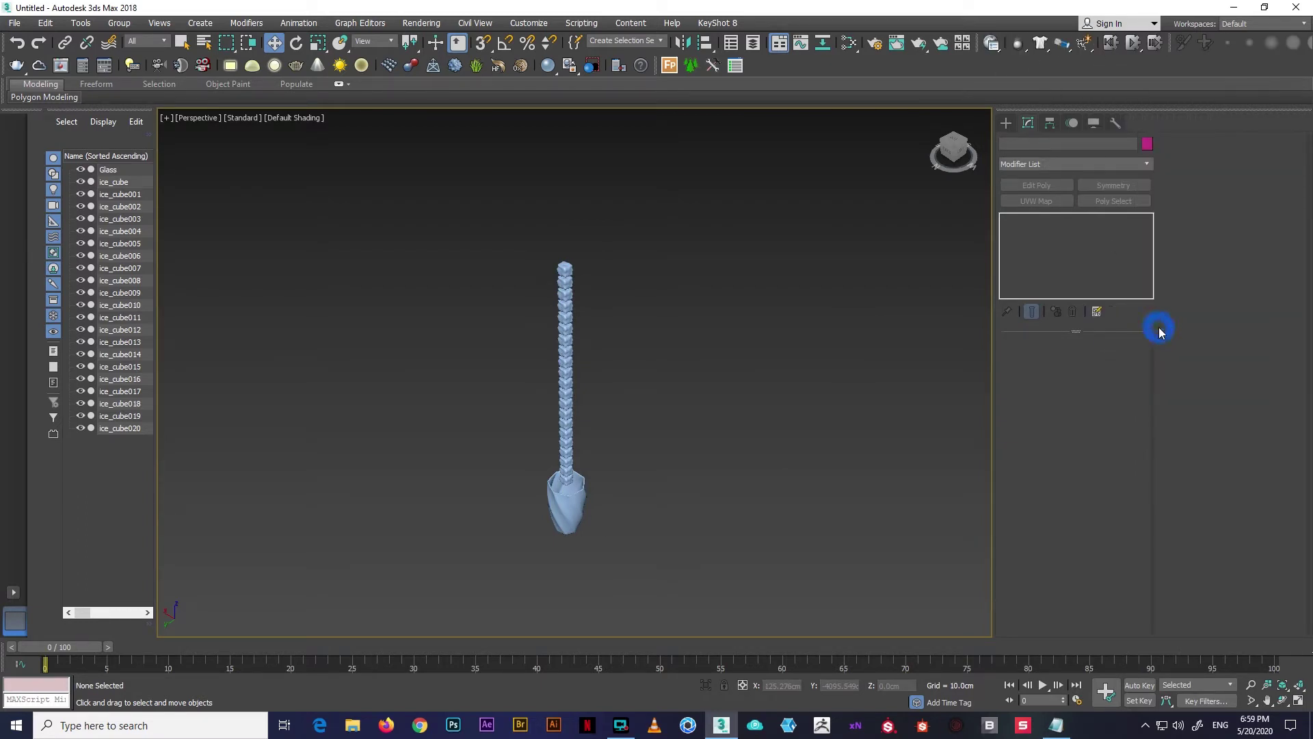
click(992, 45)
Select all twenty-one ice cubes and play the drop simulation
alt+middle_drag(520, 379, 594, 268)
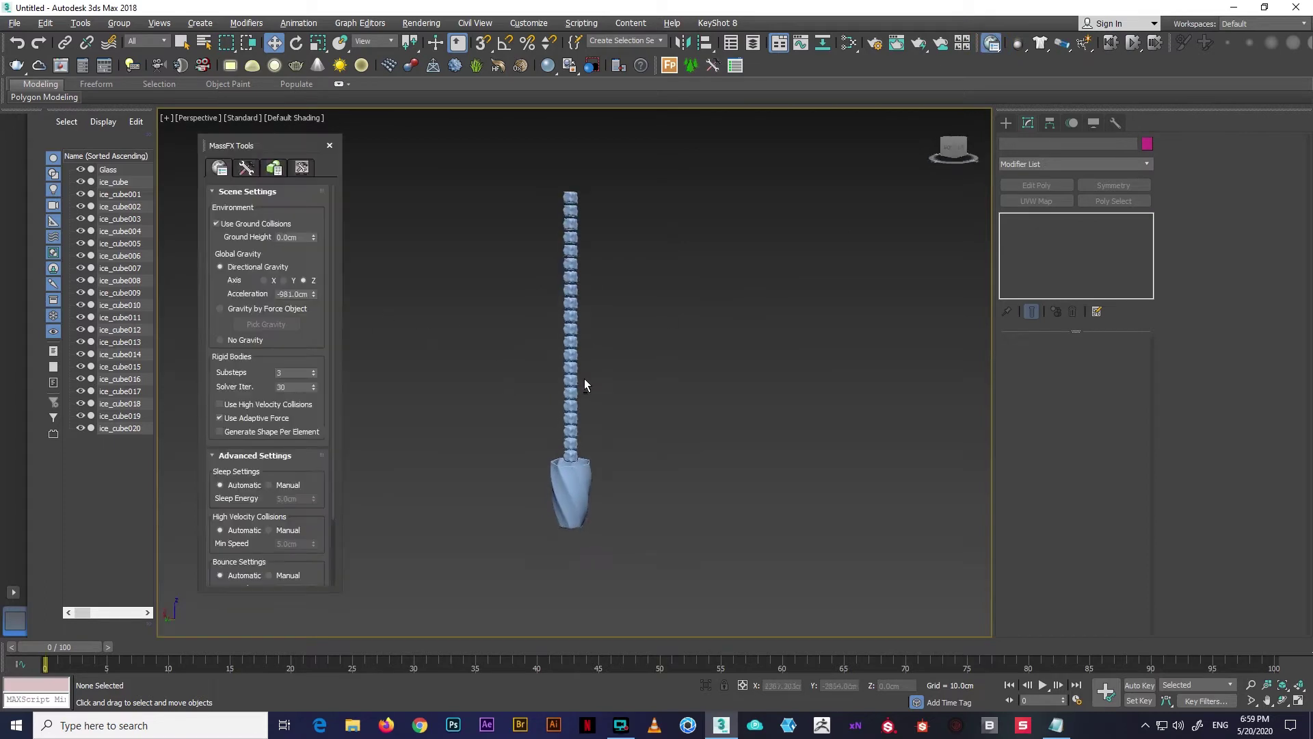
drag(527, 442, 530, 463)
scroll(529, 463, up, 5)
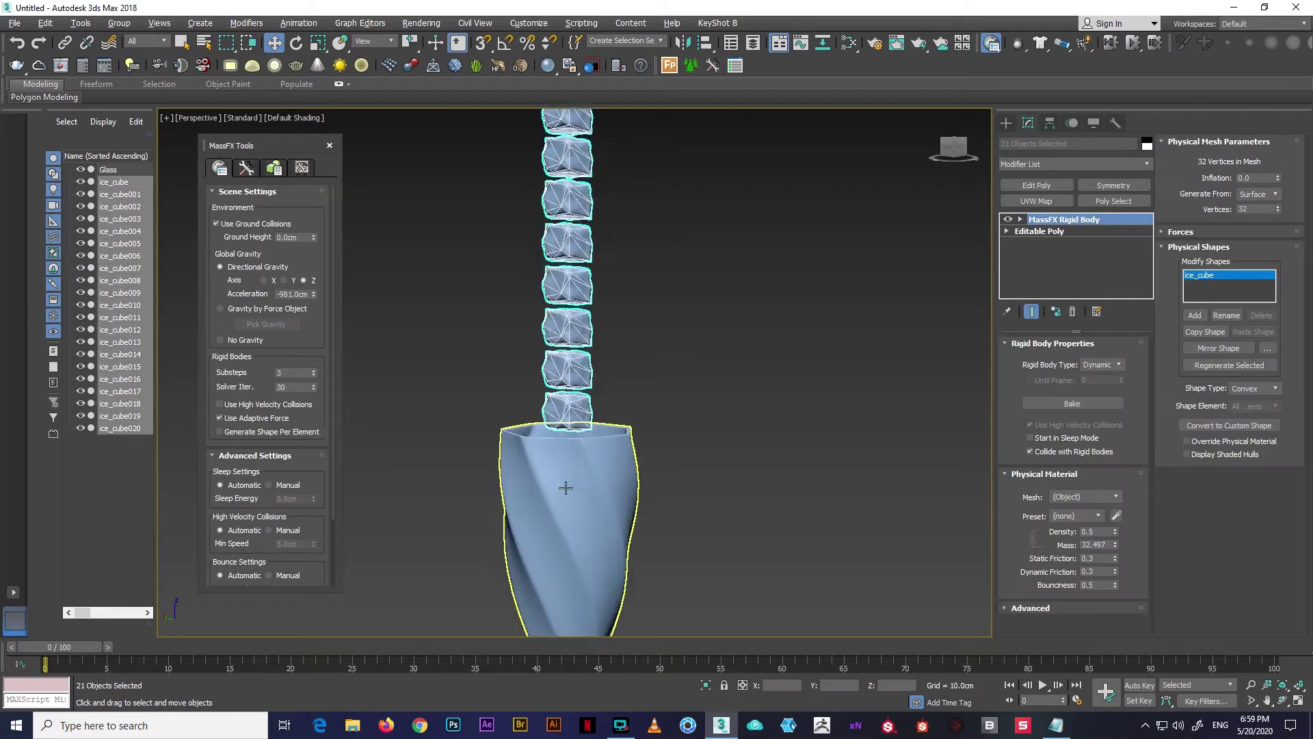
alt+middle_drag(529, 464, 588, 452)
scroll(594, 462, up, 3)
click(247, 168)
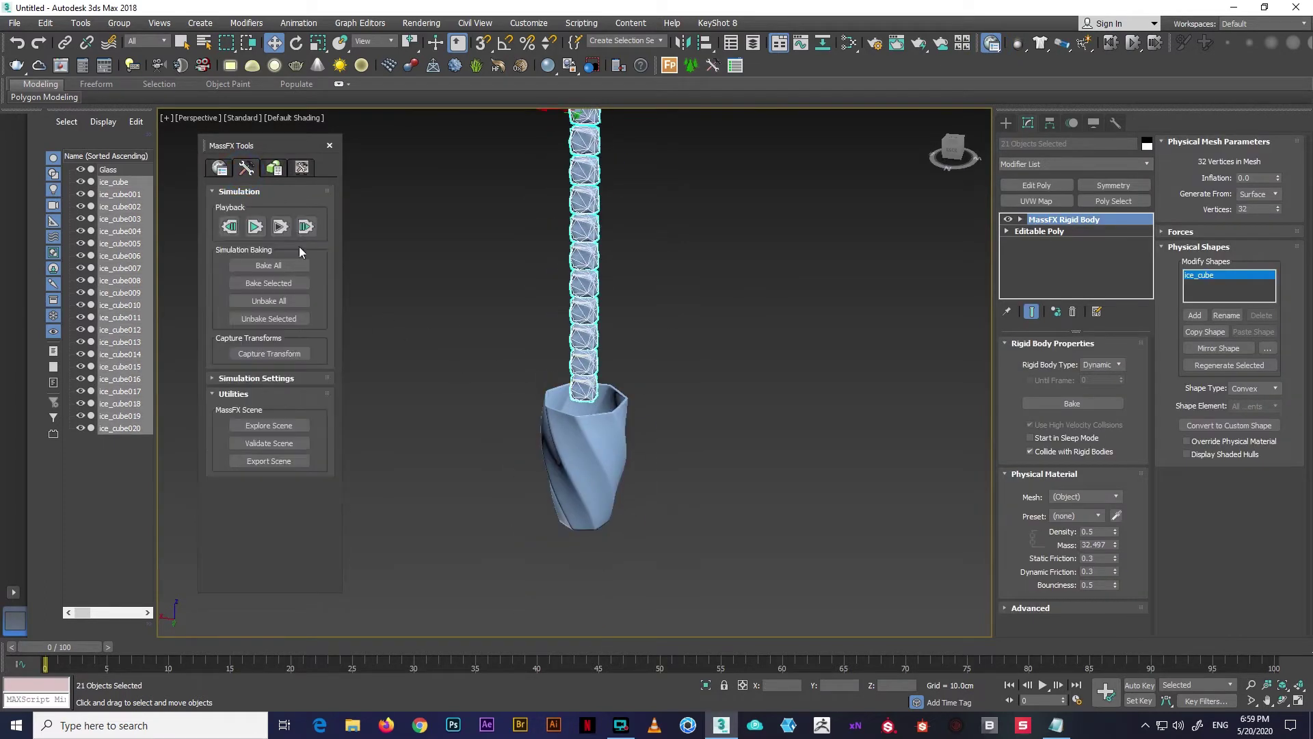
click(254, 230)
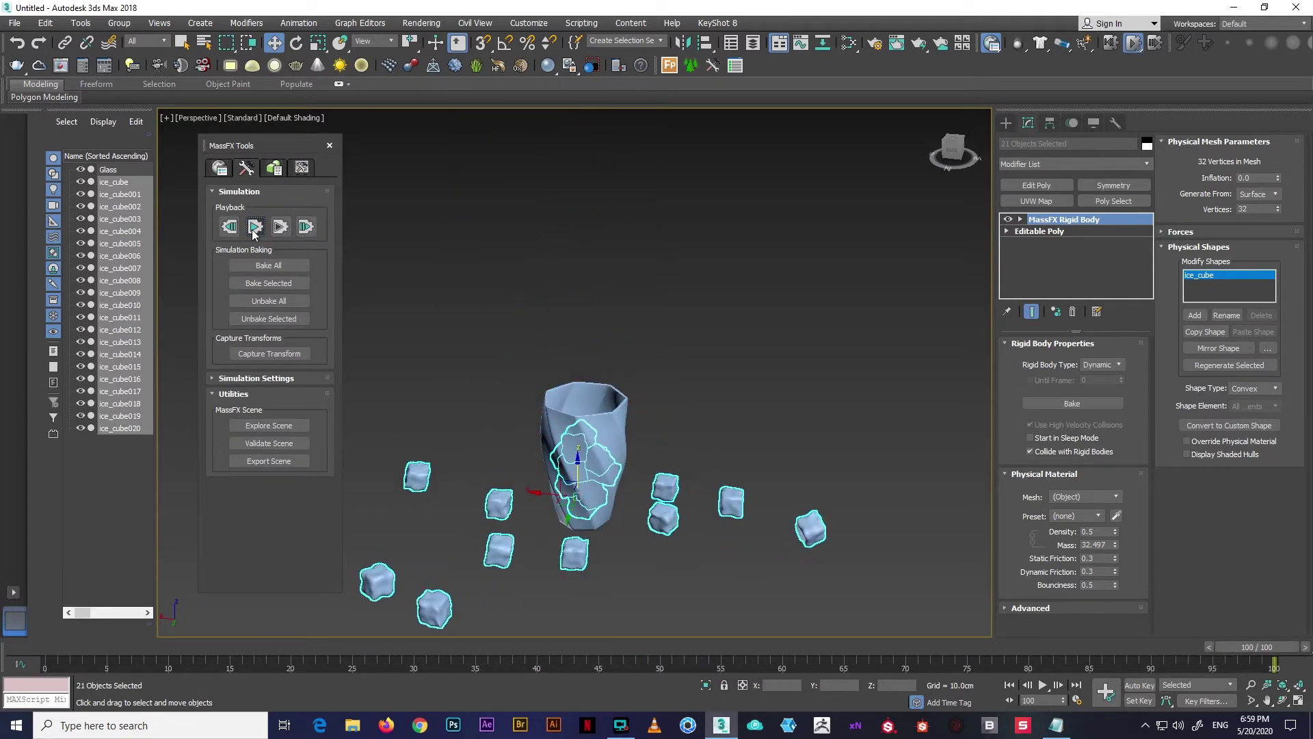
Inspect where the cubes landed, then rewind to frame 0 to restore the stack
alt+middle_drag(299, 253, 897, 598)
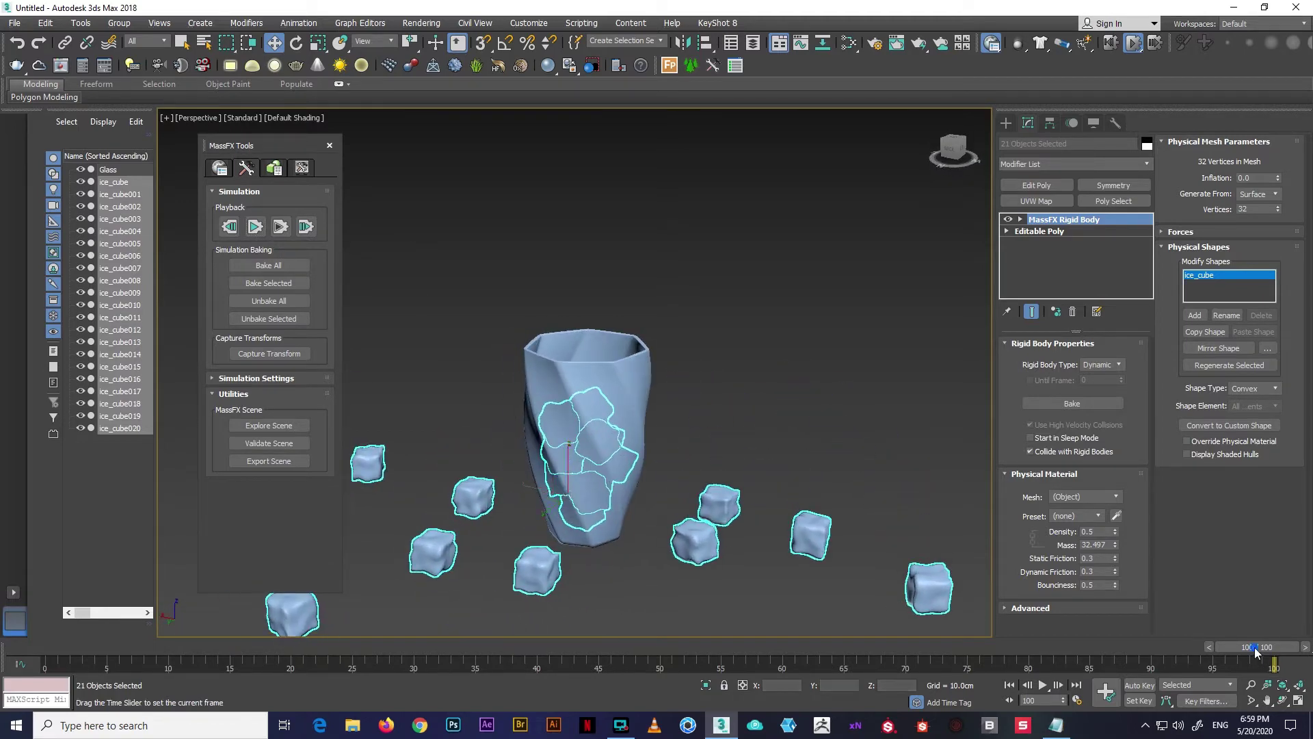
drag(60, 636, 42, 646)
alt+middle_drag(471, 531, 637, 500)
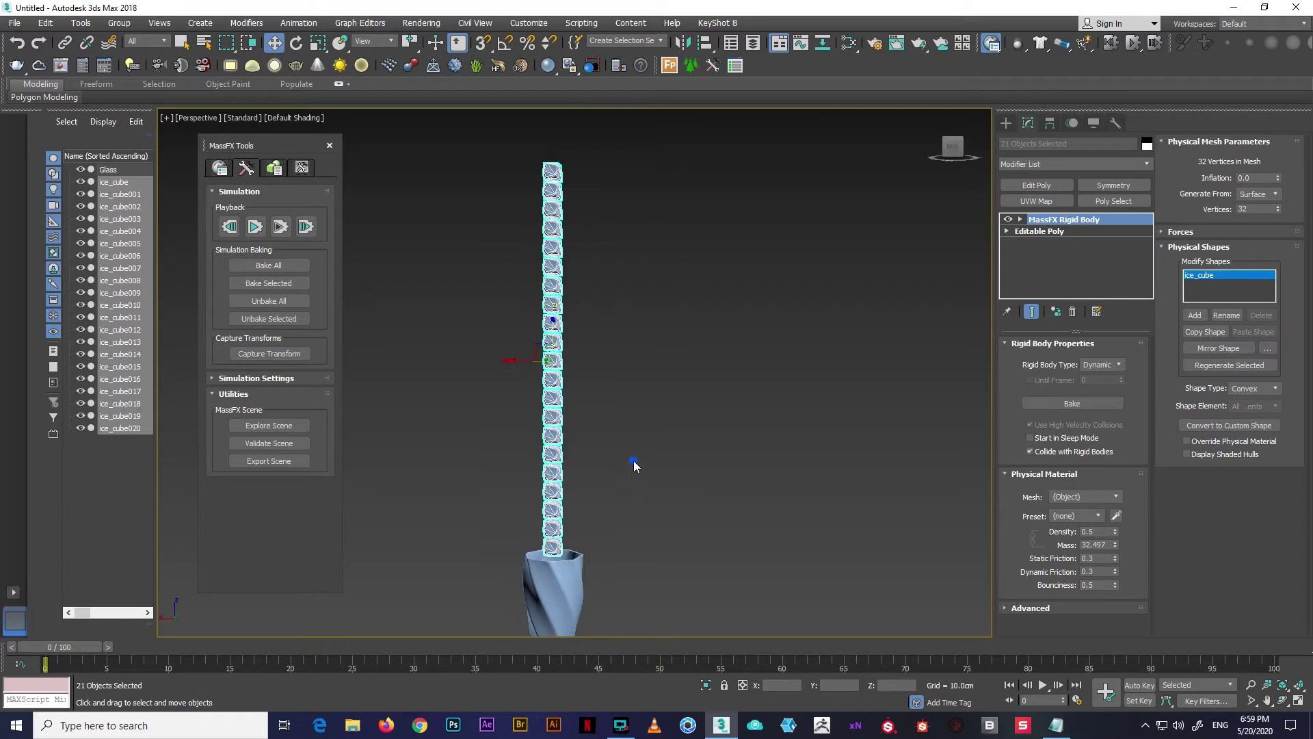
click(633, 461)
Delete the five topmost cubes, ice_cube016–020
drag(587, 140, 526, 243)
key(Delete)
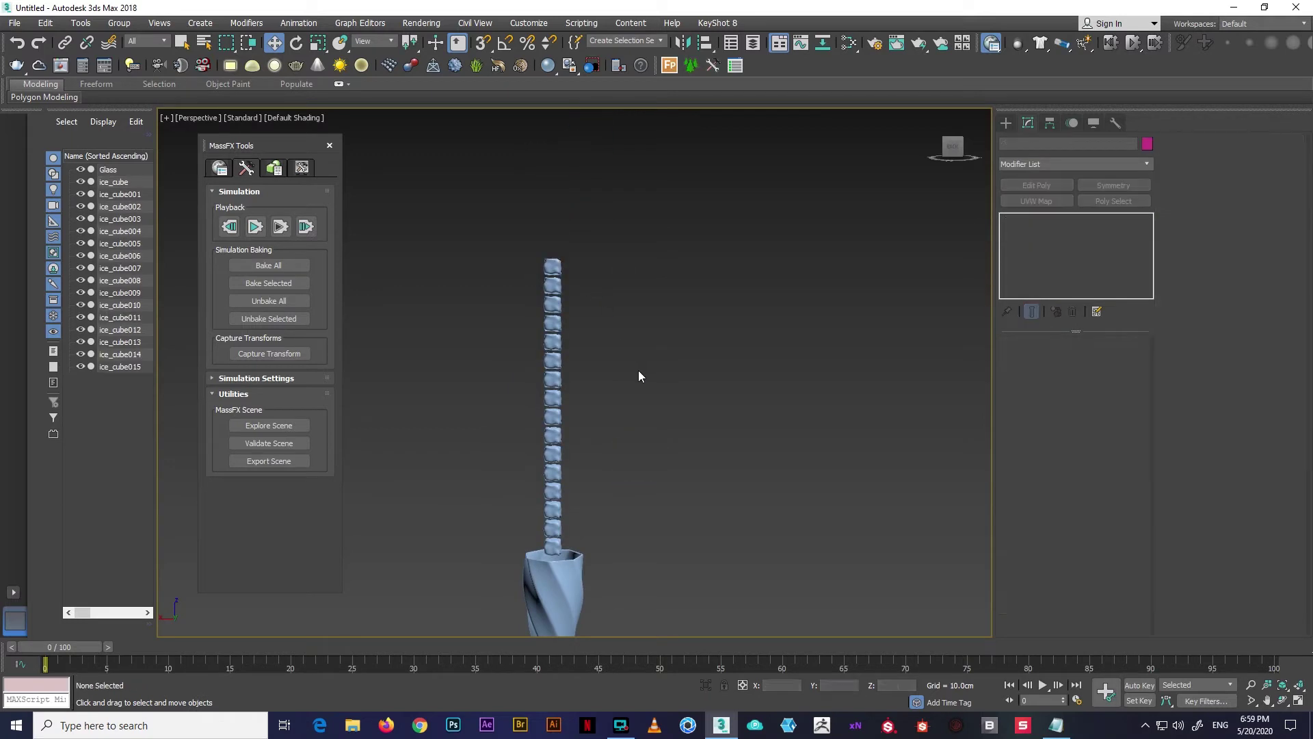
drag(622, 203, 531, 495)
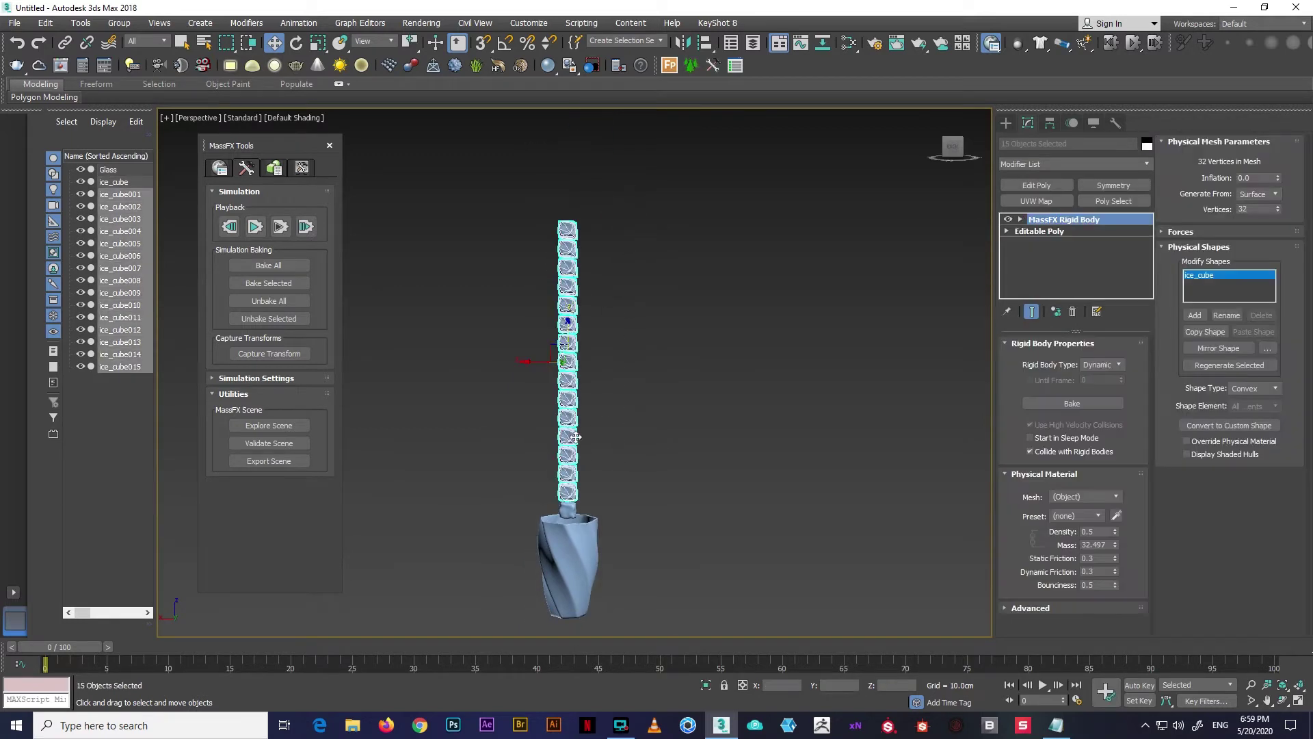
alt+click(575, 312)
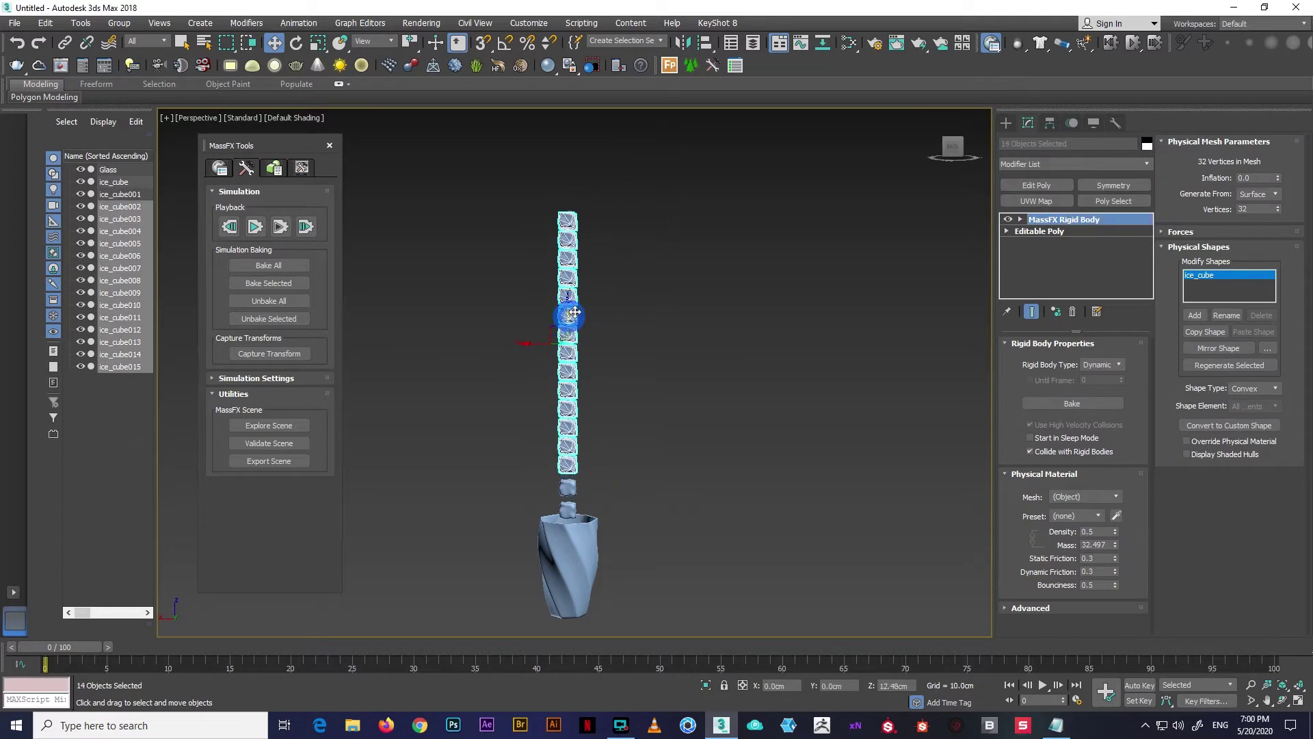
click(615, 412)
Select the sixteen remaining cubes, rerun the drop simulation and rewind to the start
drag(502, 527, 504, 519)
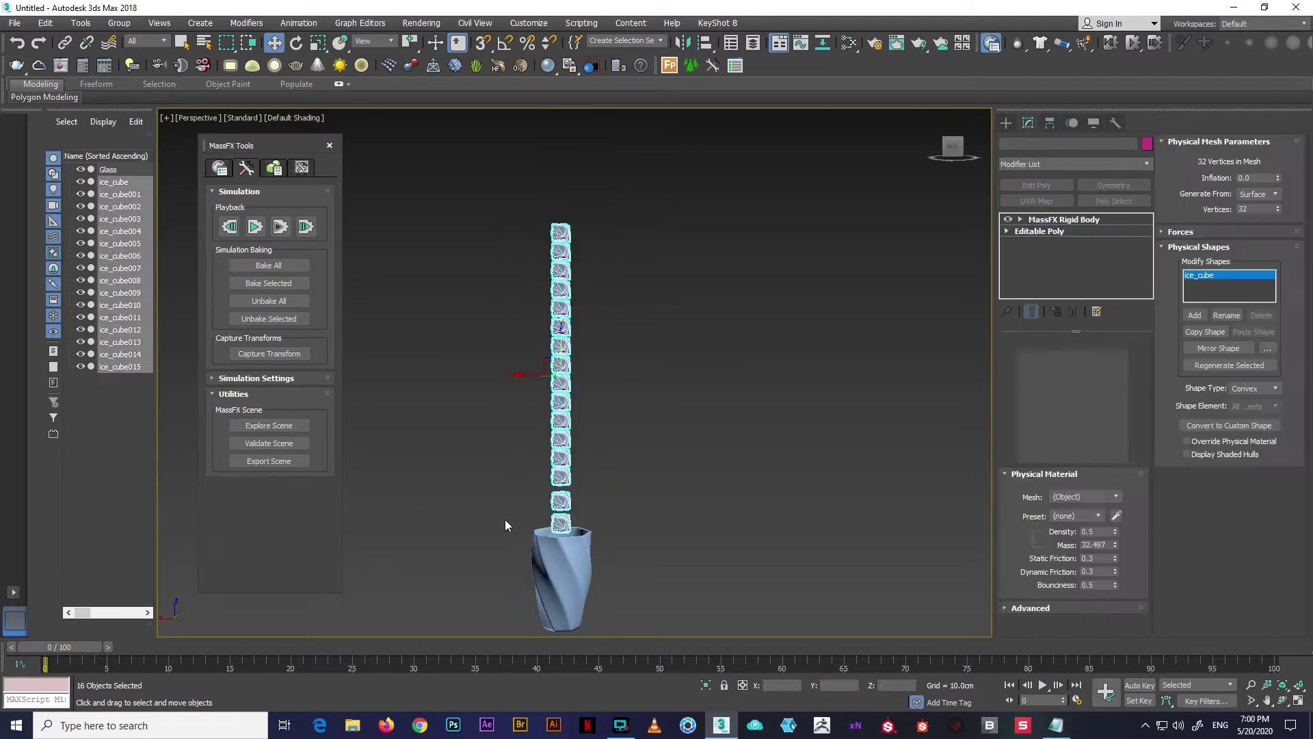
middle_drag(528, 452, 545, 381)
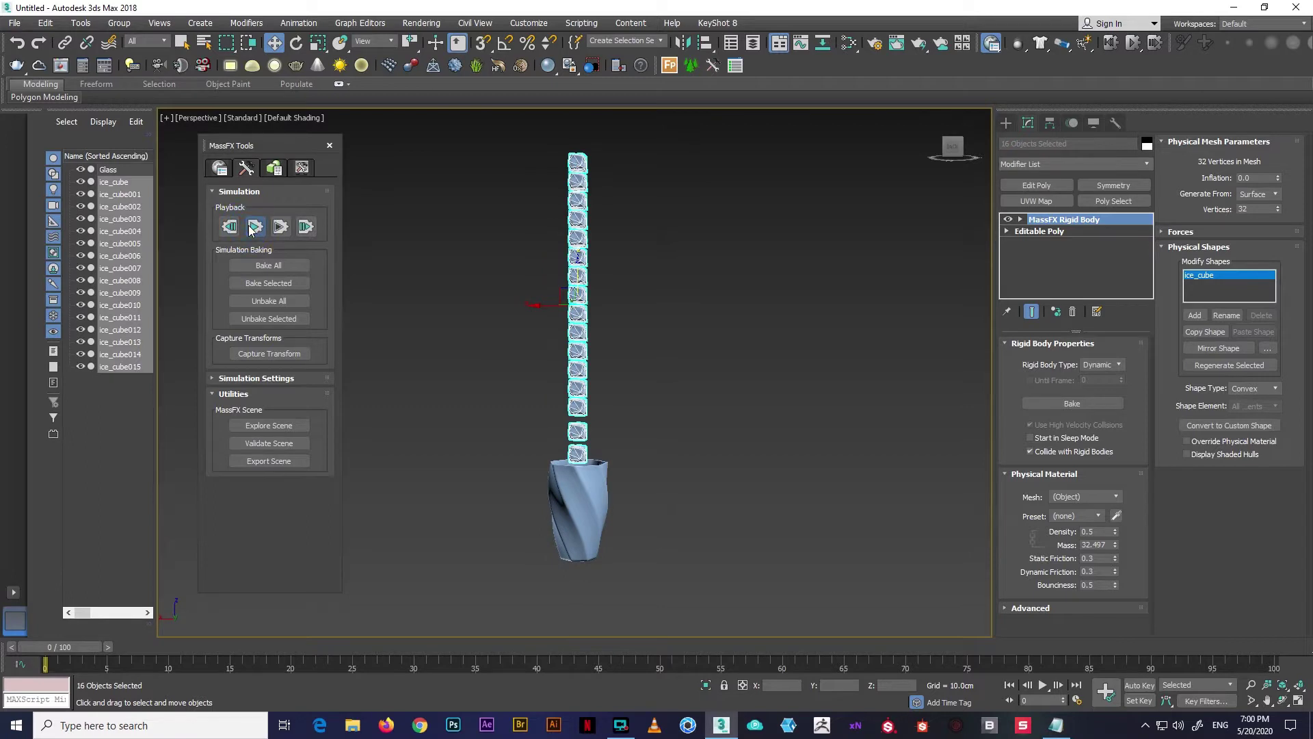
click(253, 227)
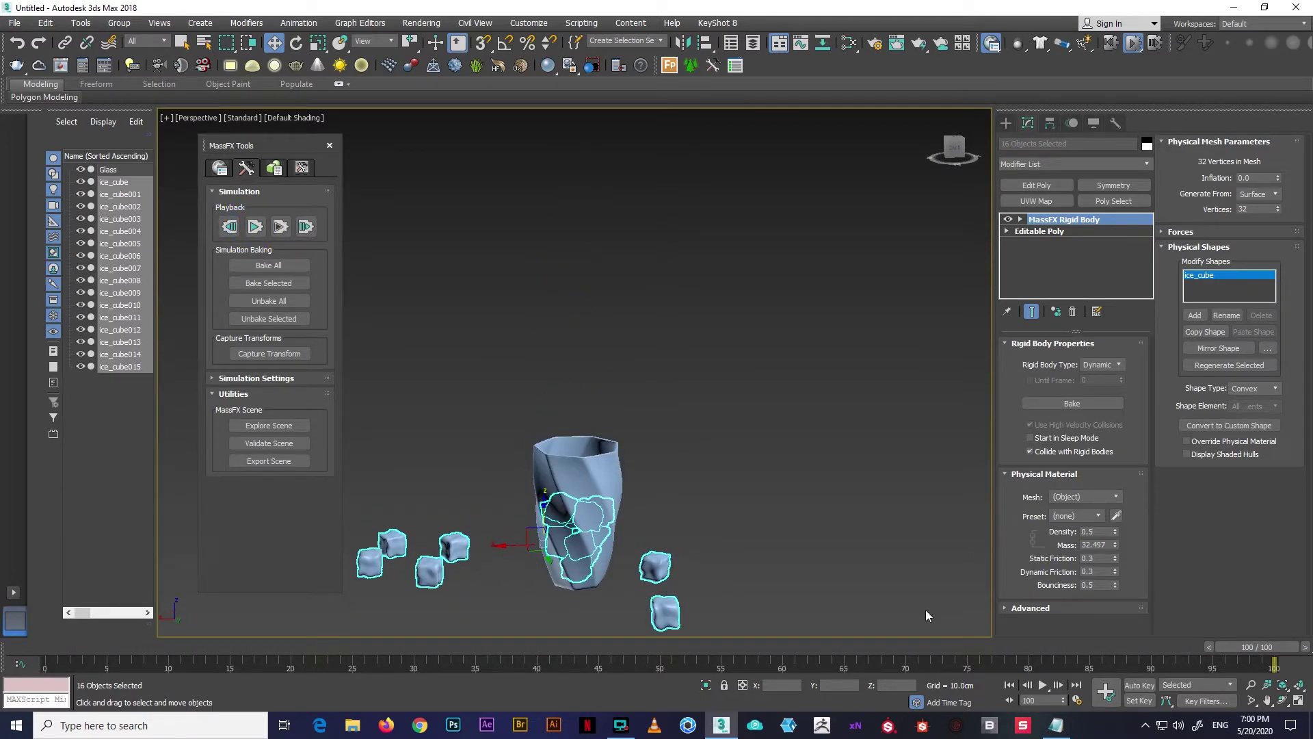
key(Home)
Delete the stacked ice cube copies and remove the MassFX Rigid Body from the original cube
key(w)
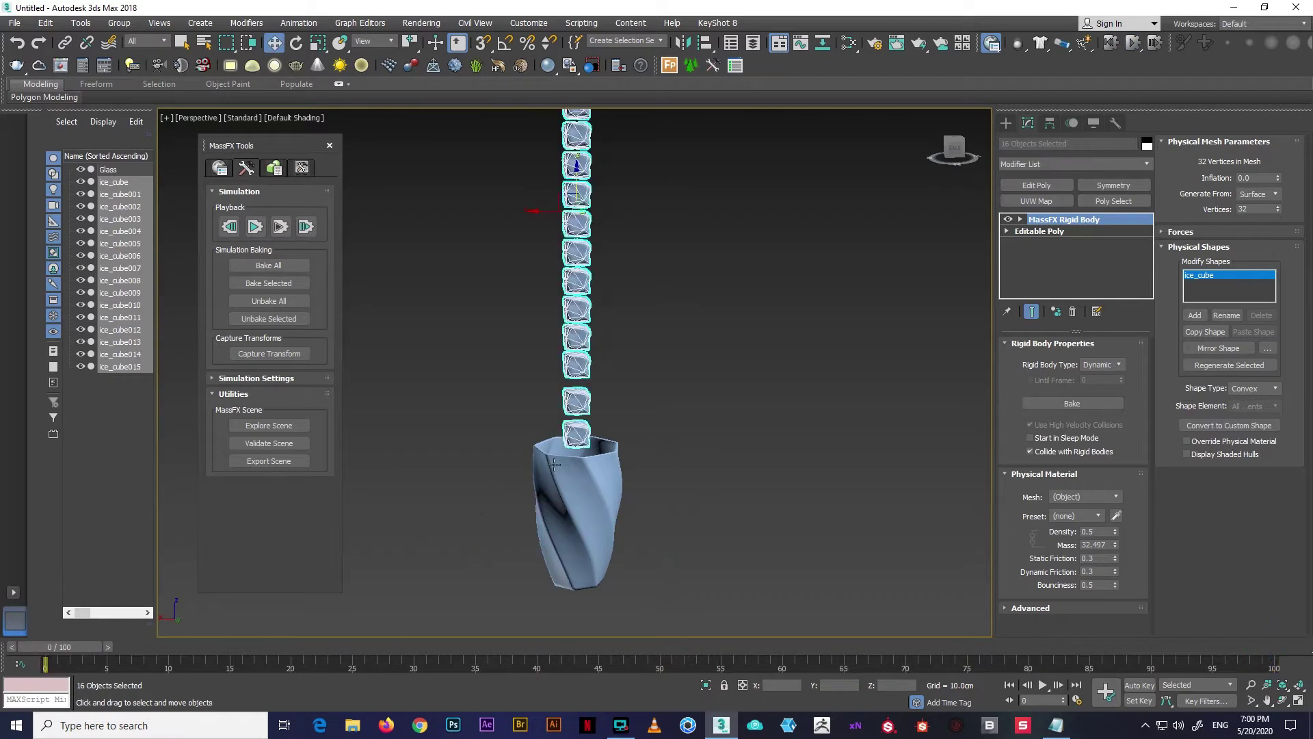
key(Delete)
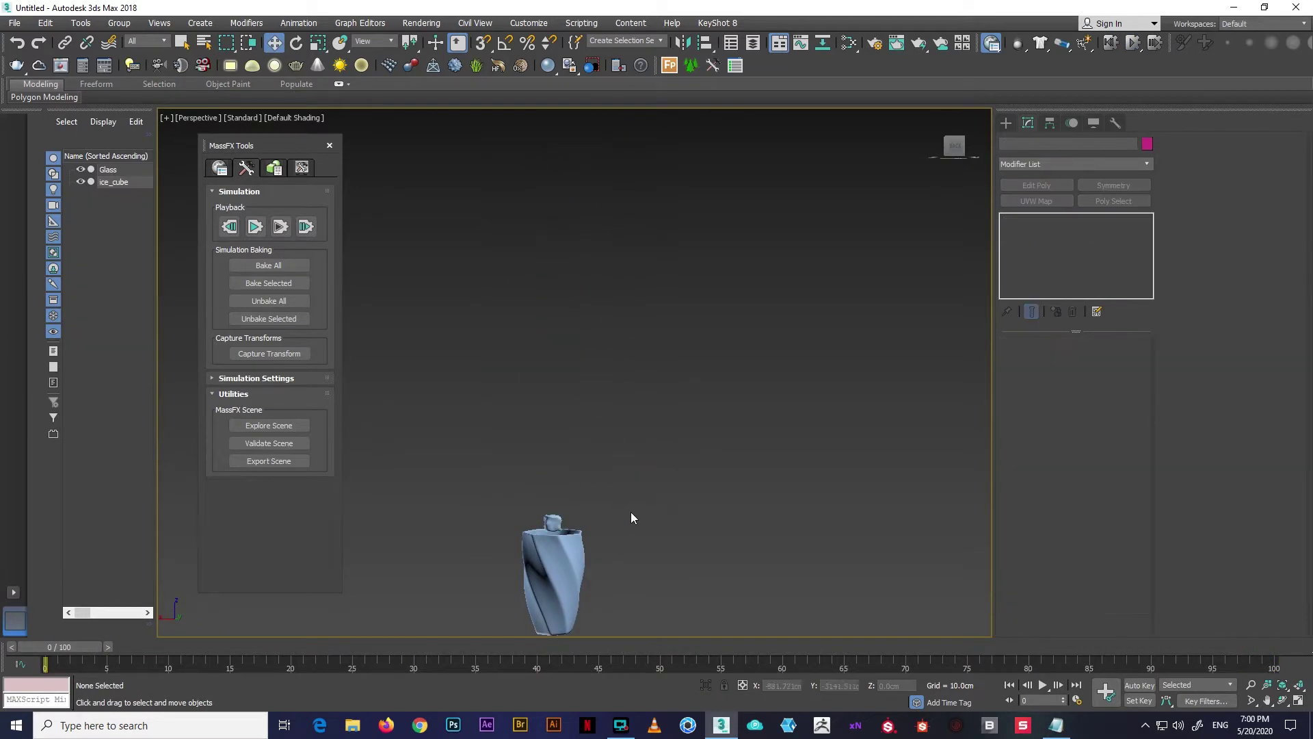
click(553, 523)
key(z)
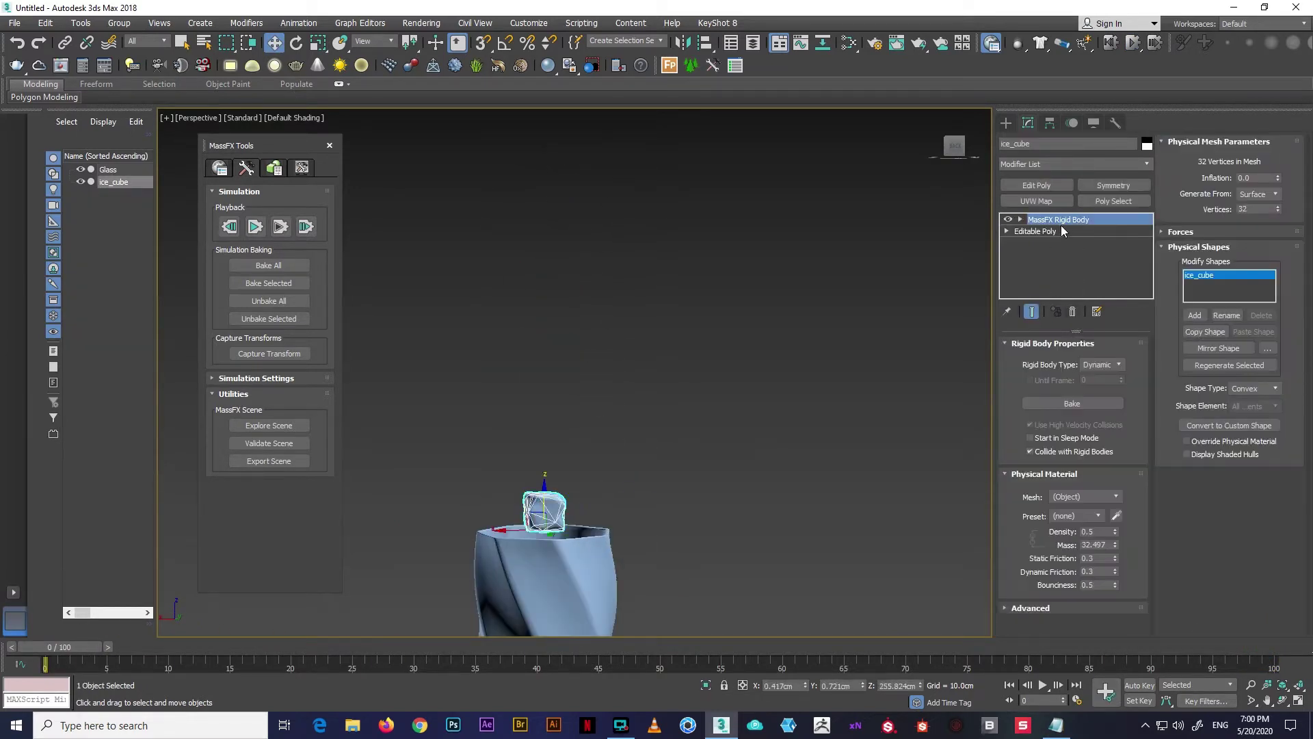
right_click(1061, 230)
click(1087, 257)
Stack fifteen instanced ice cube copies above the glass and paste the rigid body back on
scroll(624, 471, up, 3)
shift+drag(574, 457, 575, 349)
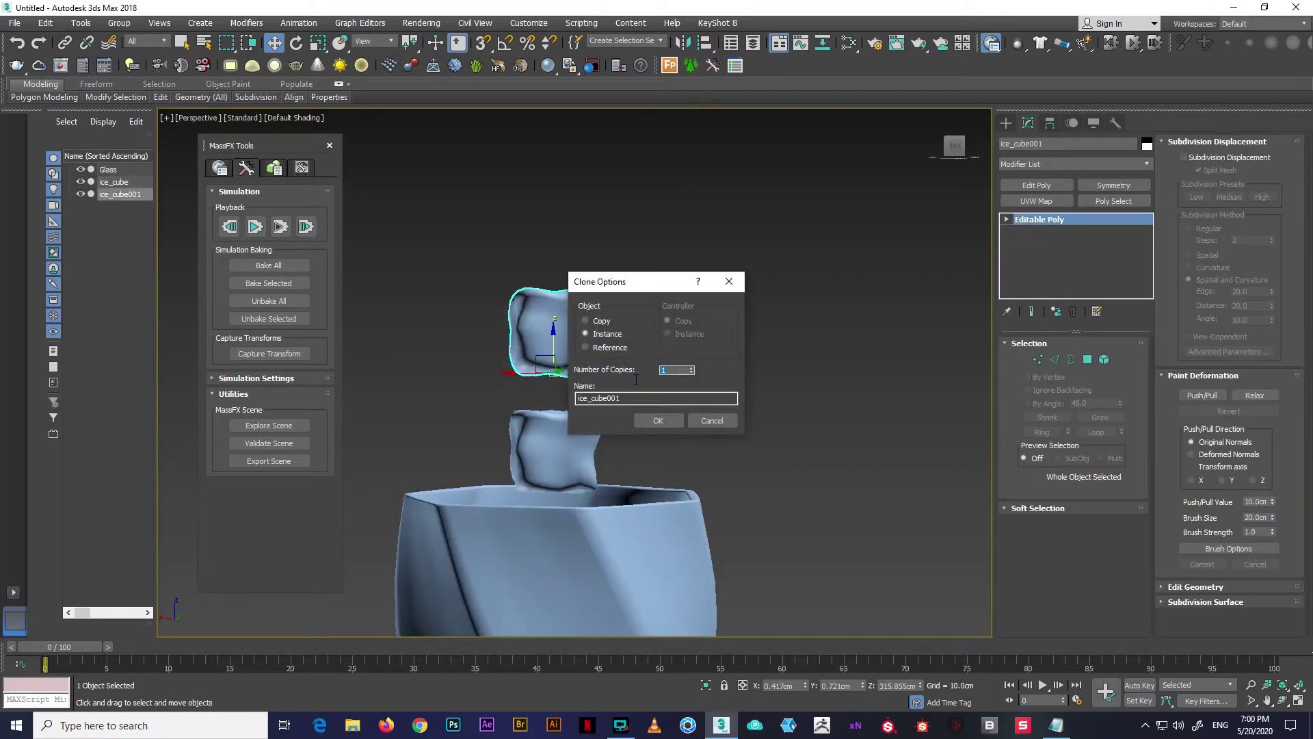
click(667, 420)
scroll(667, 419, down, 5)
middle_drag(632, 439, 610, 478)
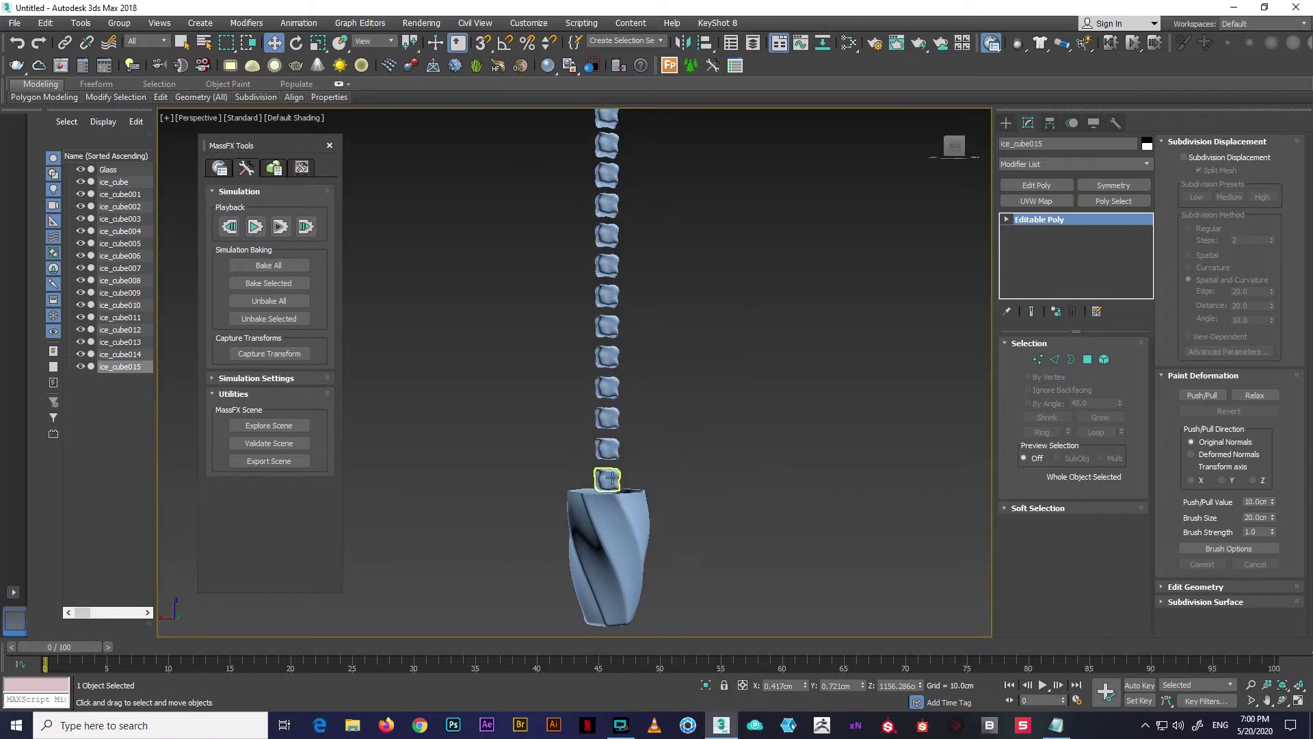
right_click(1044, 238)
click(1080, 228)
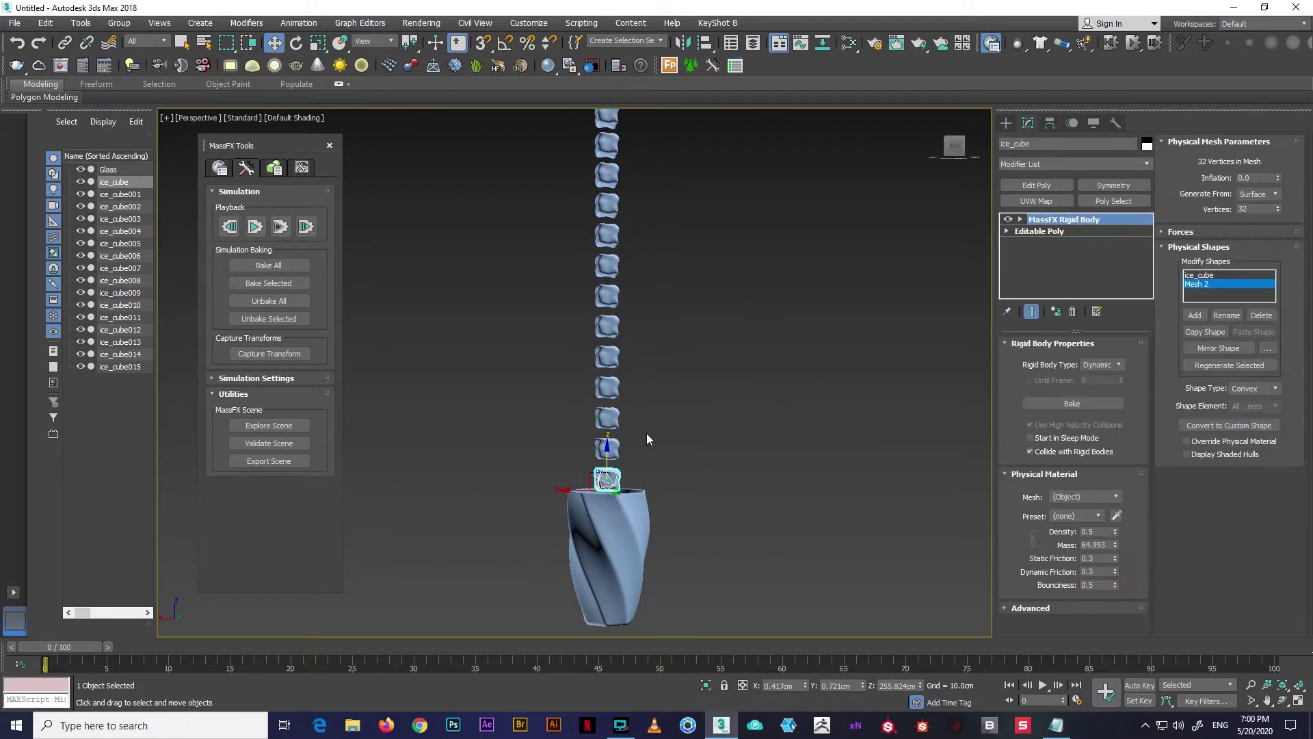
Select all 16 ice cubes, run the MassFX simulation, and bake their fall into keyframes
scroll(605, 404, down, 3)
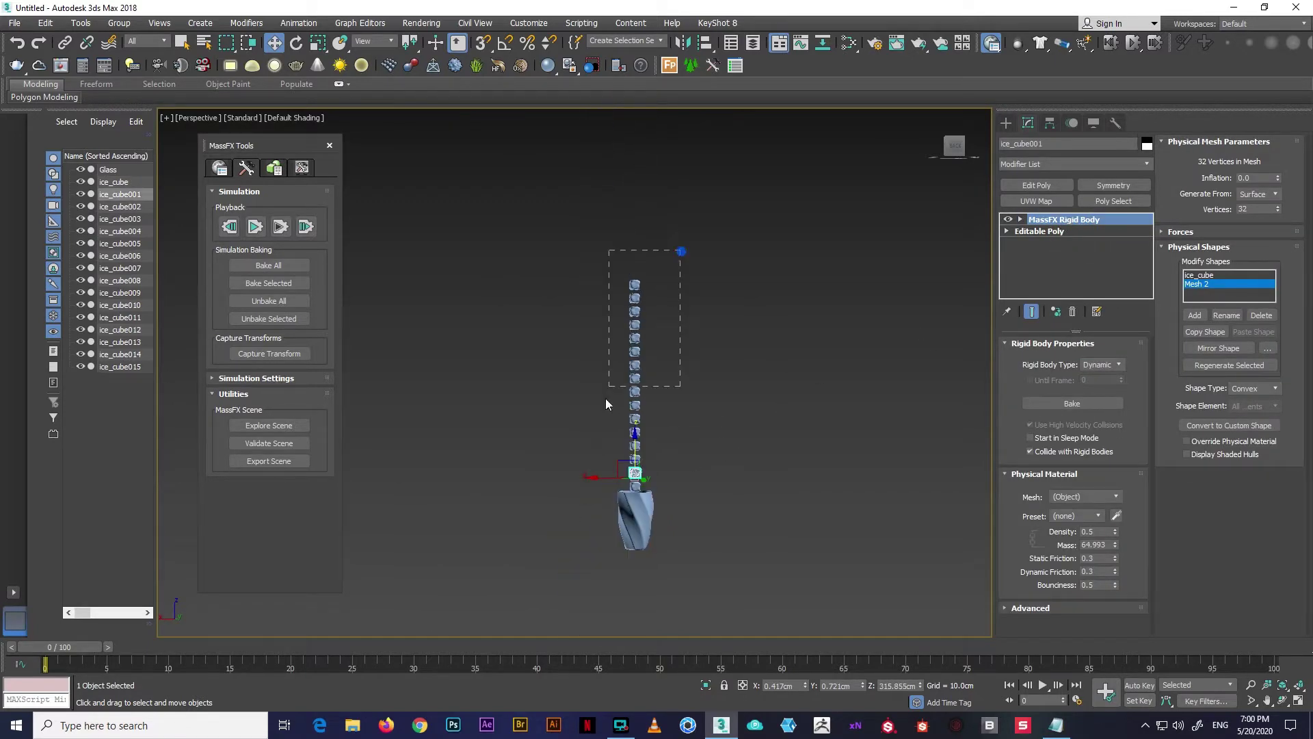
drag(629, 519, 680, 484)
key(z)
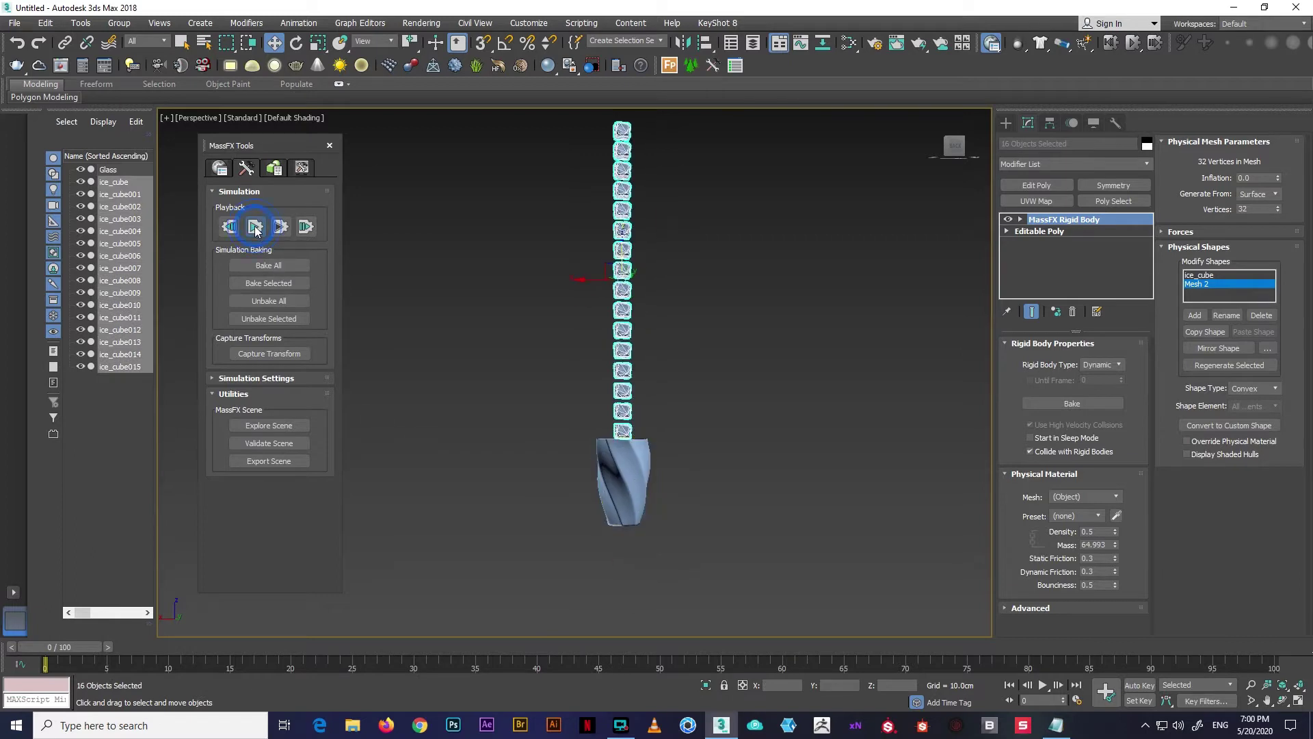
click(255, 226)
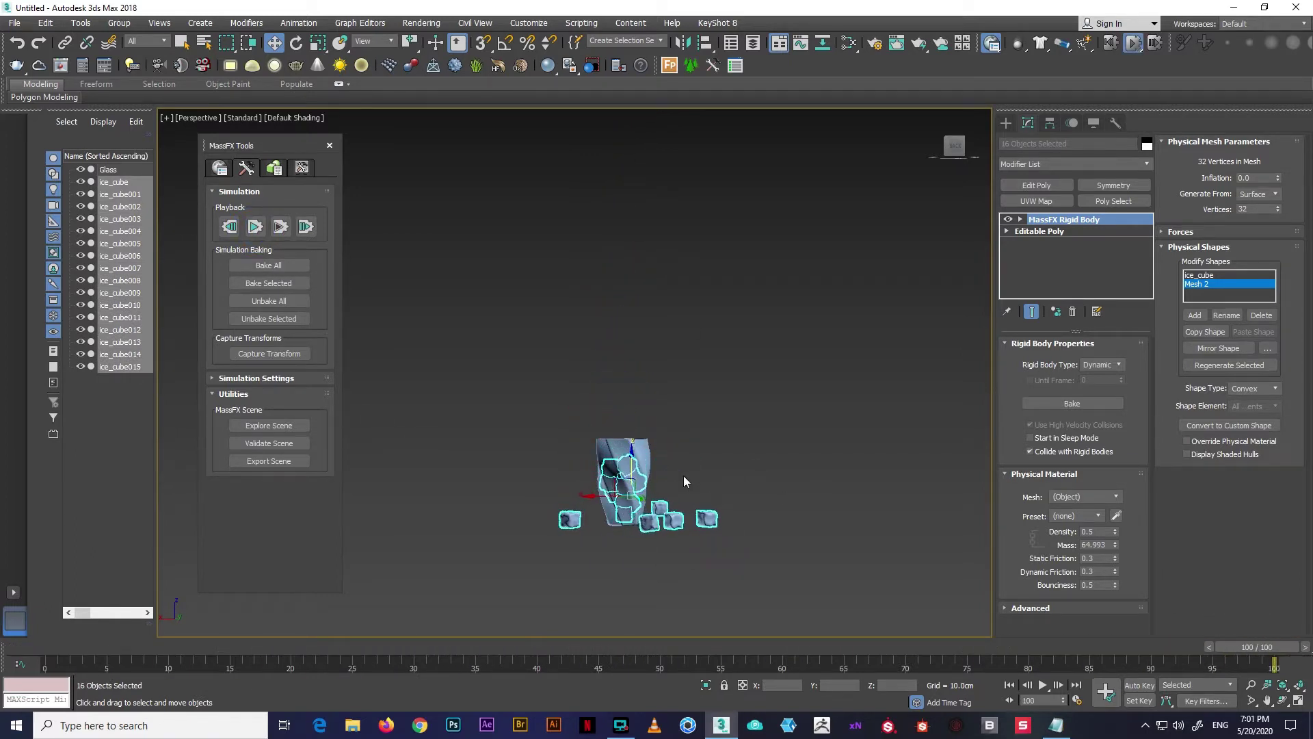
mouse_move(638, 478)
alt+middle_down()
mouse_move(888, 423)
mouse_move(1086, 588)
alt+middle_up()
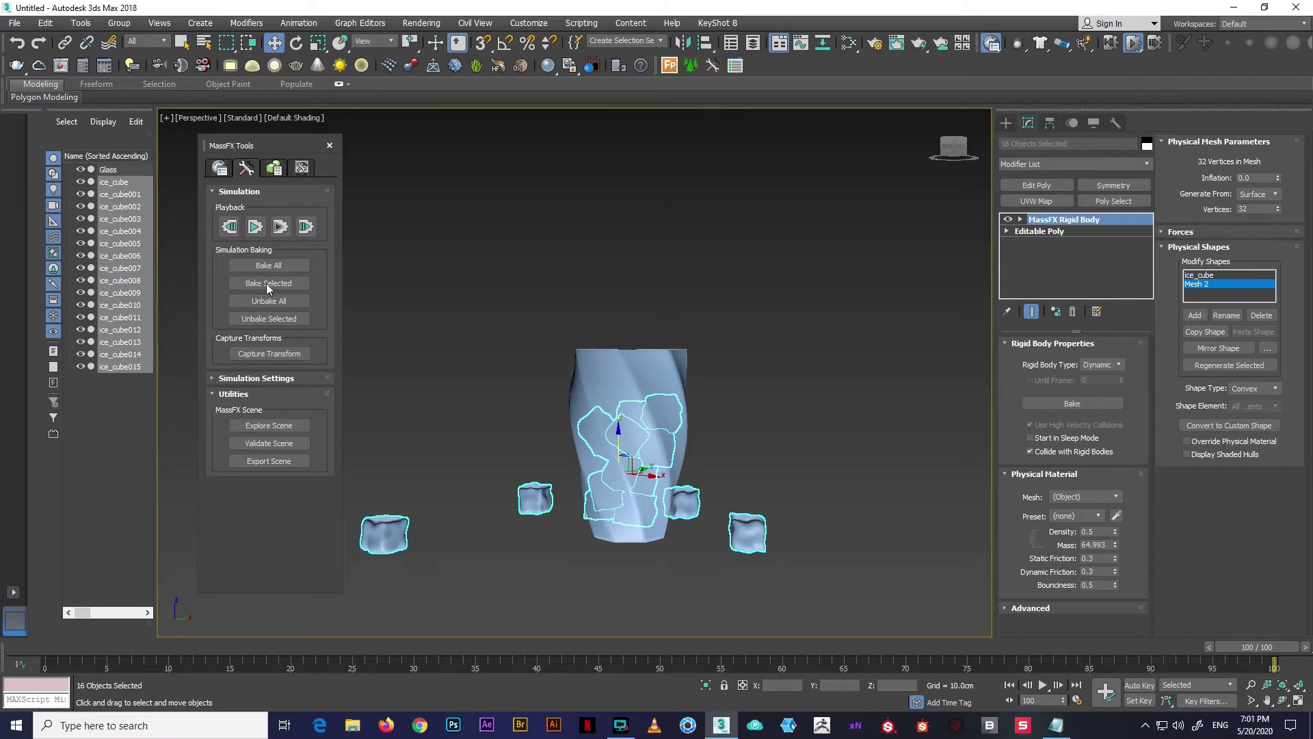
click(281, 266)
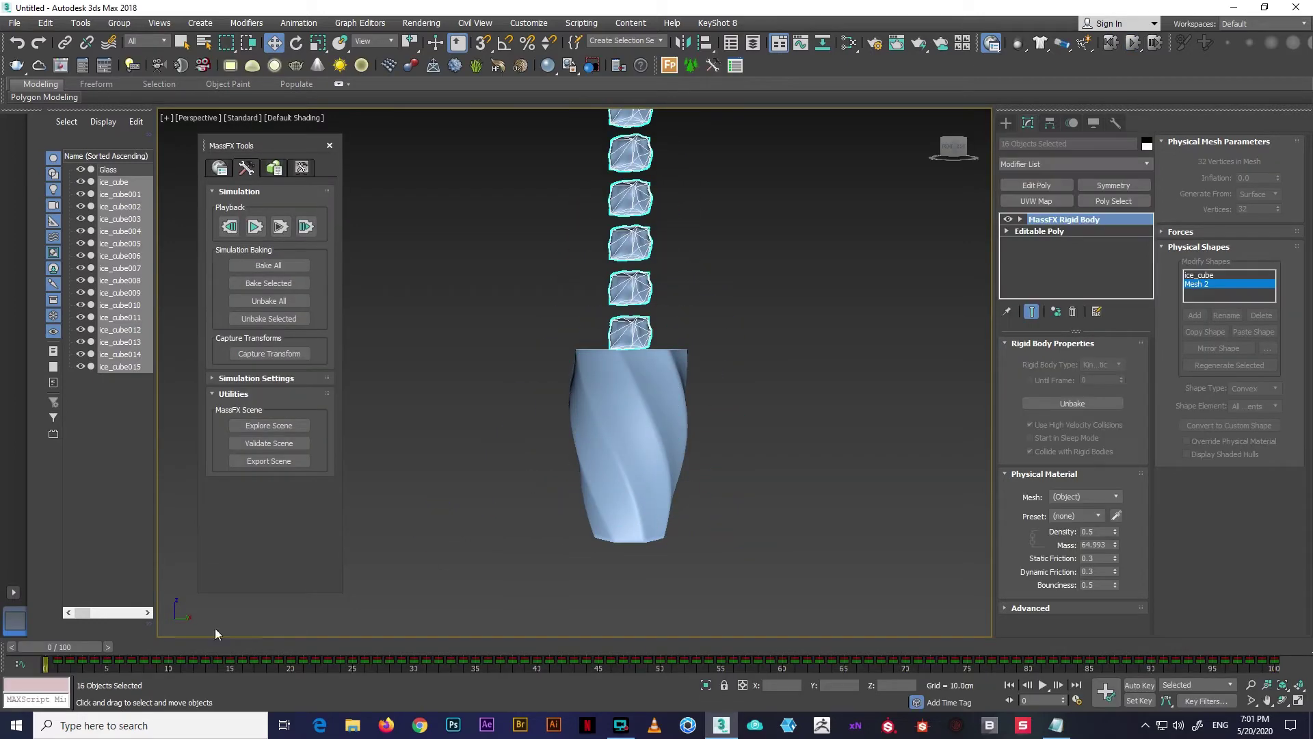
Scrub to the final frame and convert the fallen ice cubes to Editable Poly
mouse_move(115, 649)
mouse_down()
mouse_move(794, 704)
mouse_move(1275, 701)
mouse_up()
mouse_move(947, 448)
alt+middle_down()
mouse_move(785, 478)
mouse_move(478, 398)
alt+middle_up()
mouse_move(1258, 646)
mouse_down()
mouse_move(1208, 648)
mouse_move(1275, 648)
mouse_up()
key(w)
alt+middle_drag(725, 433, 724, 432)
right_click(724, 433)
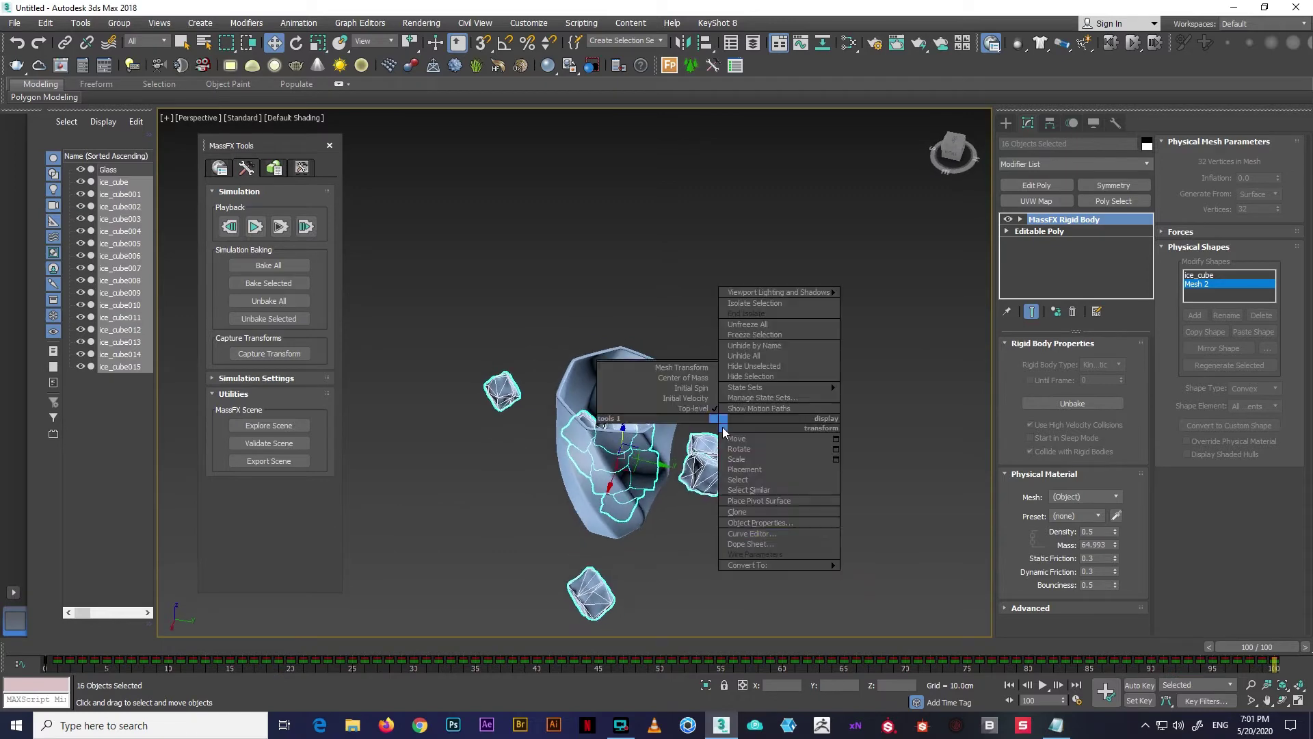
click(914, 576)
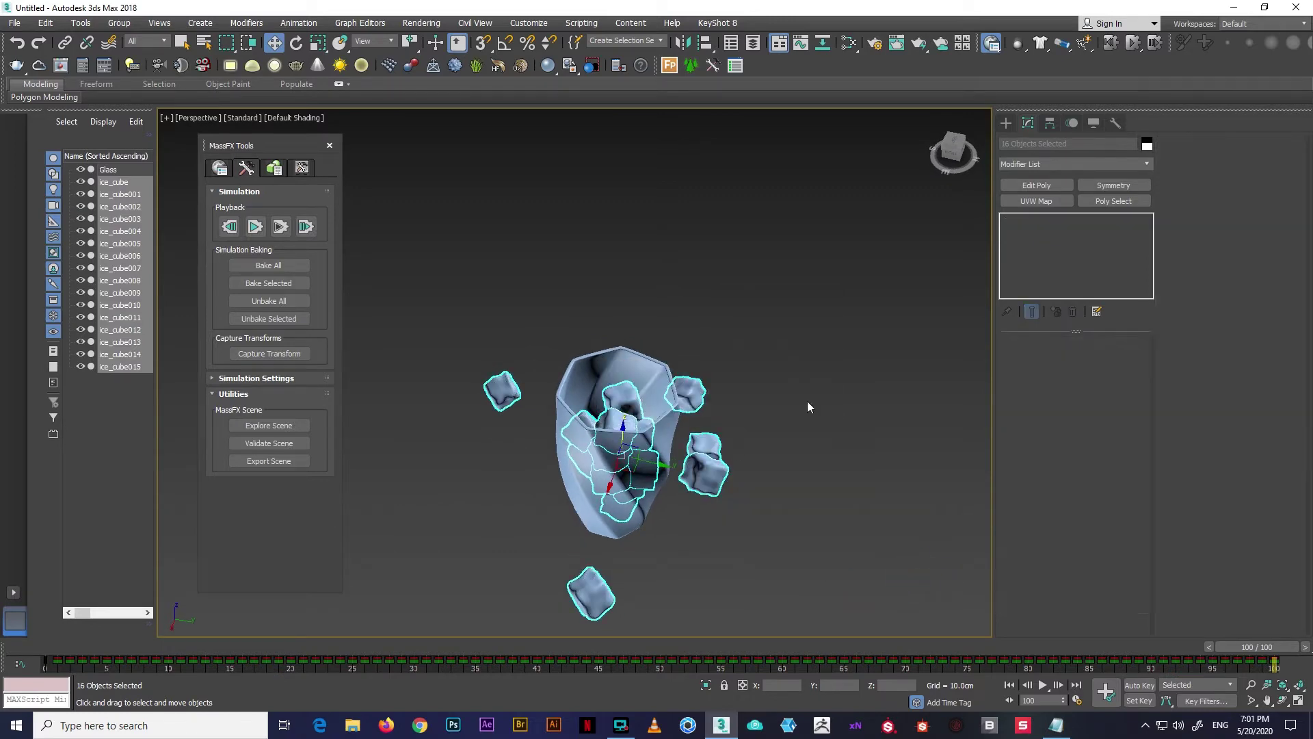
Close MassFX Tools and remove the stray ice cubes outside the glass
click(329, 146)
click(677, 441)
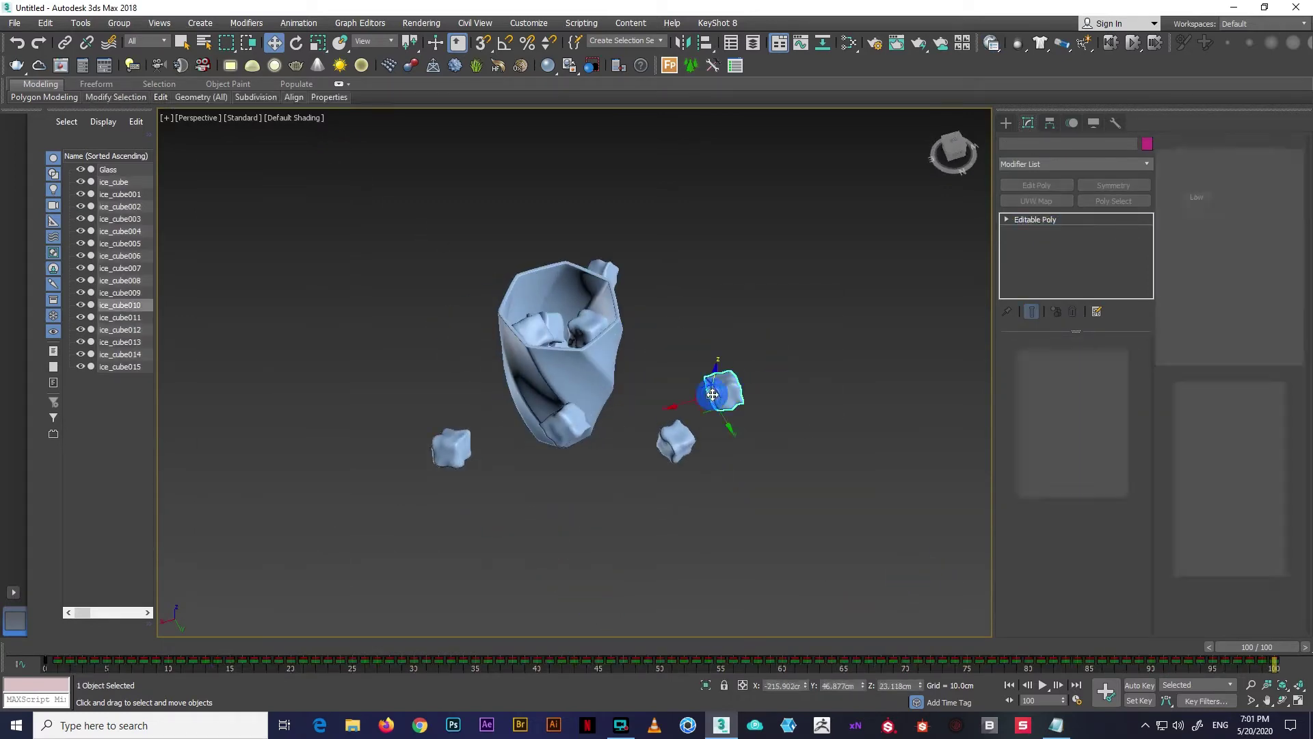
key(ctrl+z)
key(ctrl+z)
key(ctrl+z)
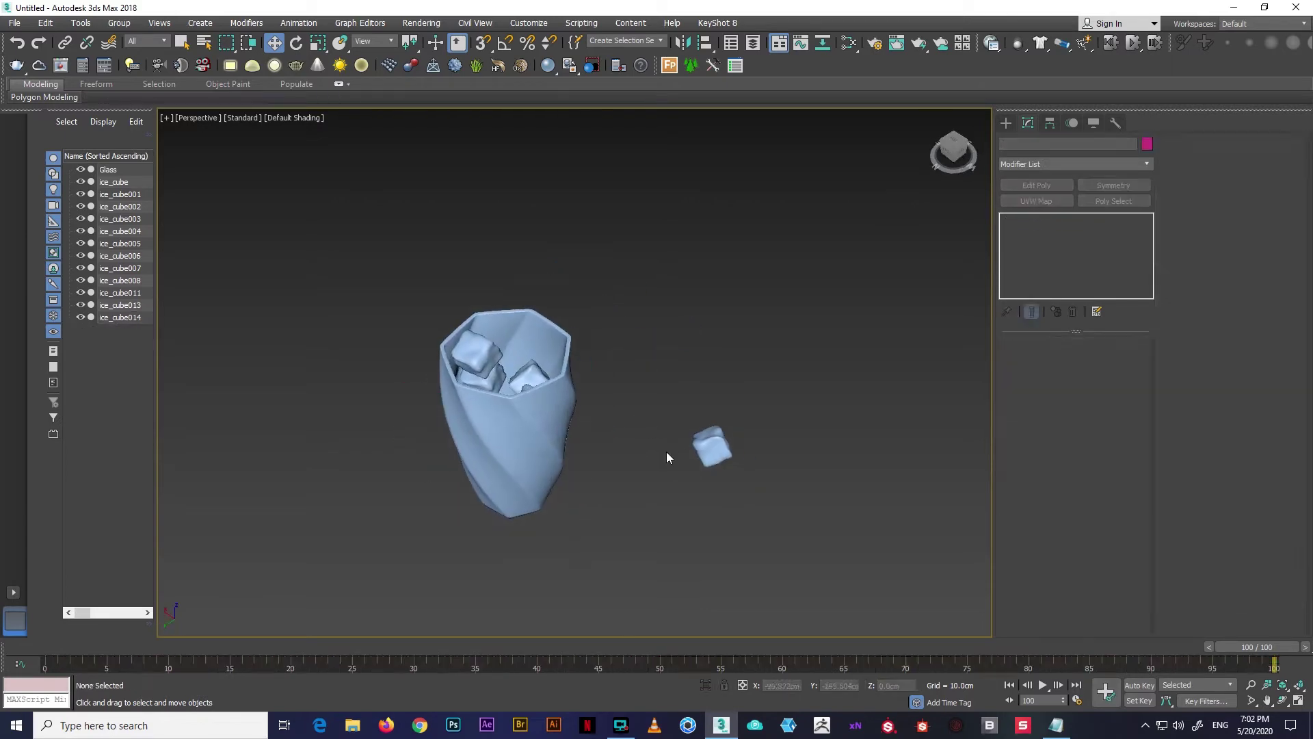
key(ctrl+z)
mouse_move(628, 450)
alt+middle_down()
mouse_move(653, 407)
mouse_move(659, 434)
alt+middle_up()
Convert Glass to Editable Poly, clone it in place, isolate the copy and name it water
click(659, 433)
right_click(646, 367)
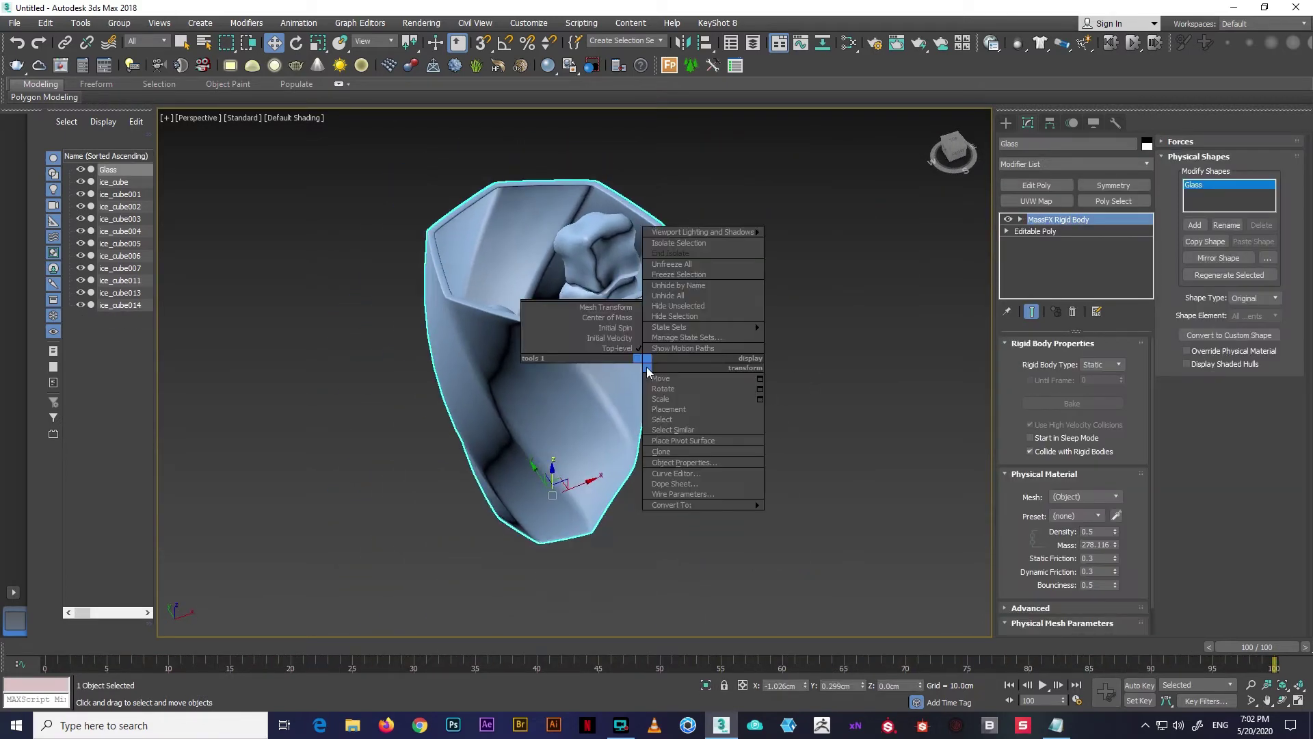
click(801, 514)
right_click(629, 398)
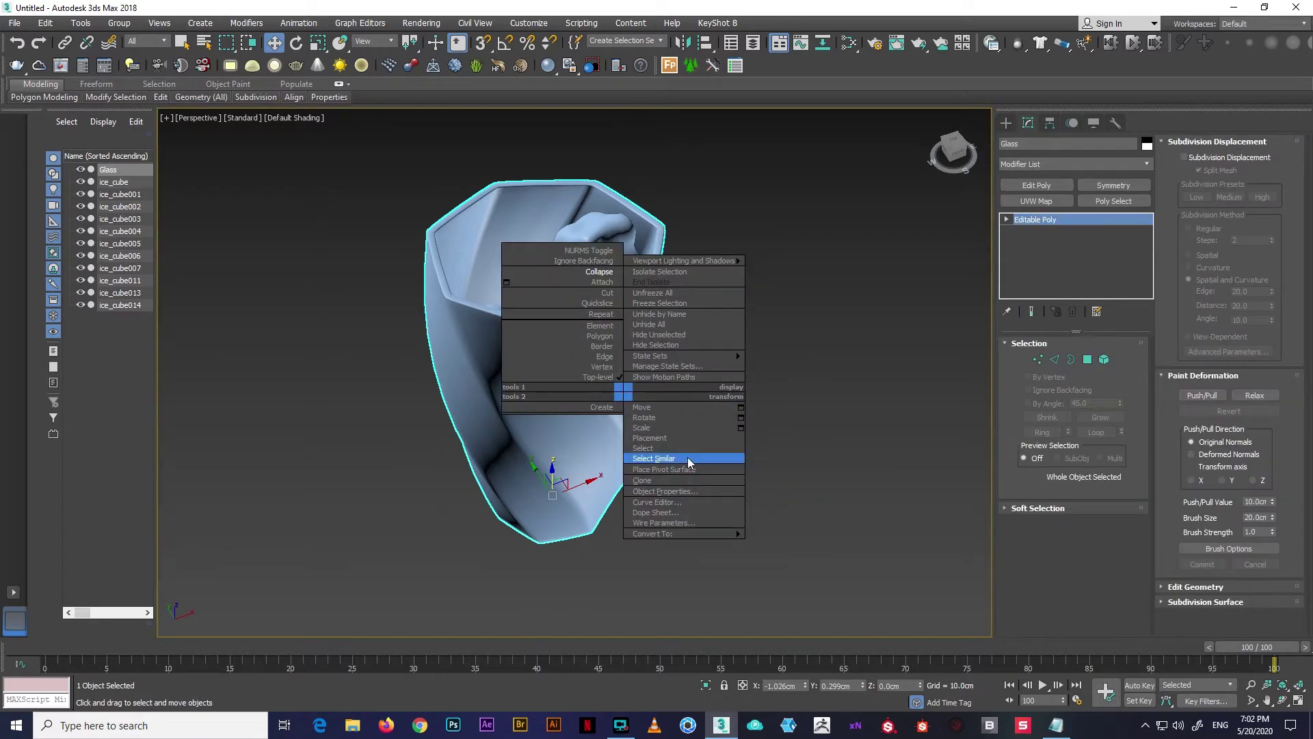
click(660, 482)
click(635, 413)
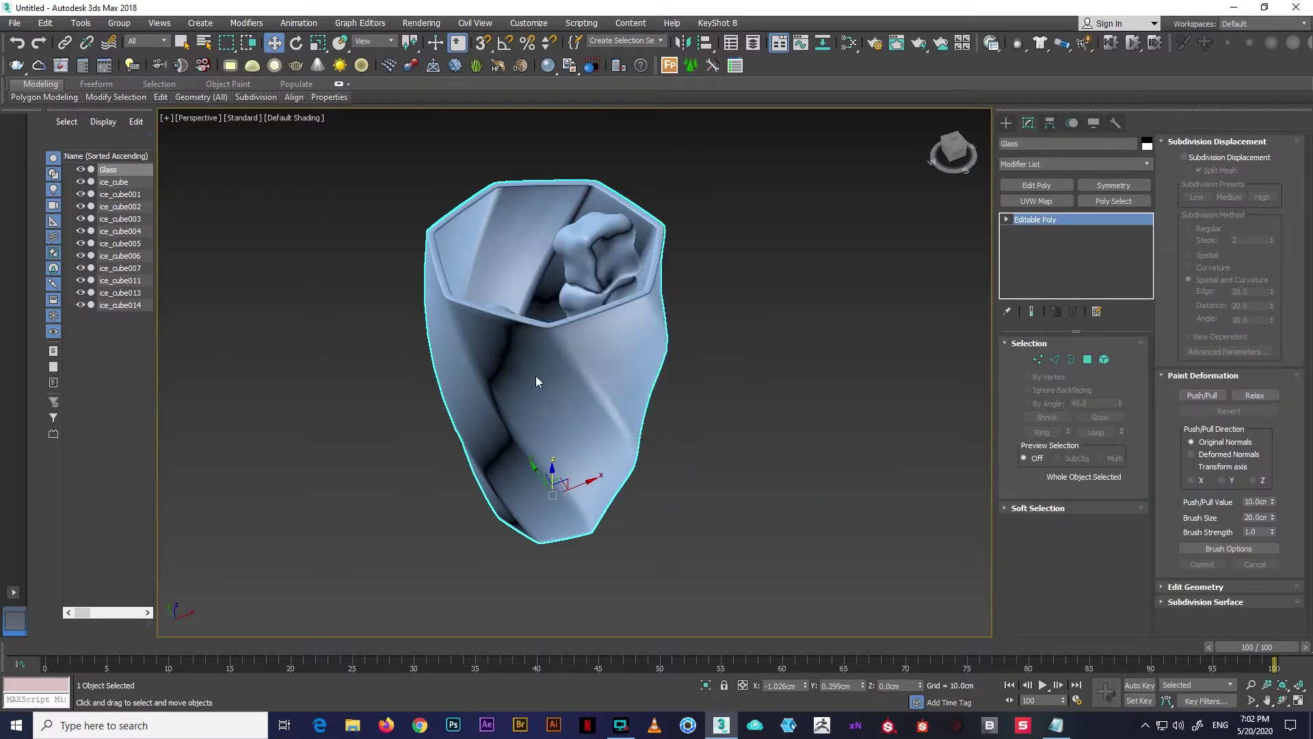
click(705, 685)
text(water\)
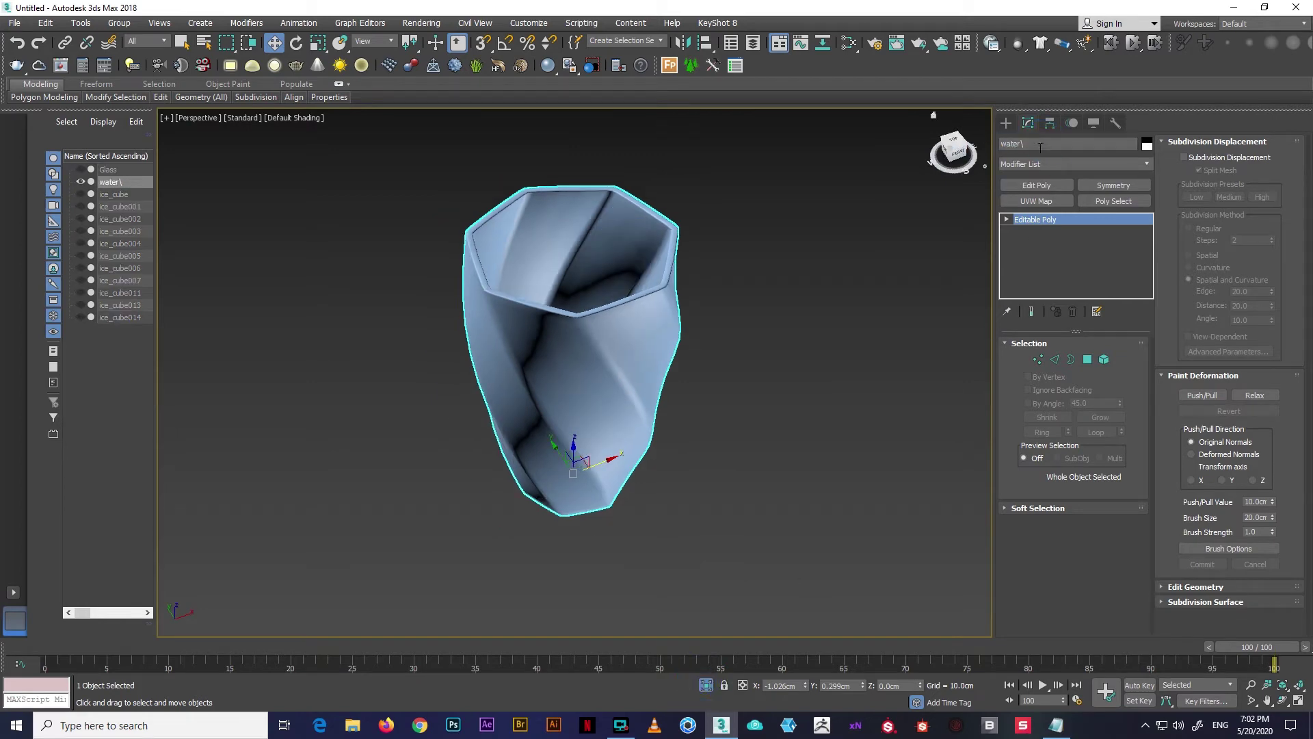
key(Return)
Select rim polygons and elements of the water copy with edged faces shown
scroll(952, 285, up, 3)
key(F4)
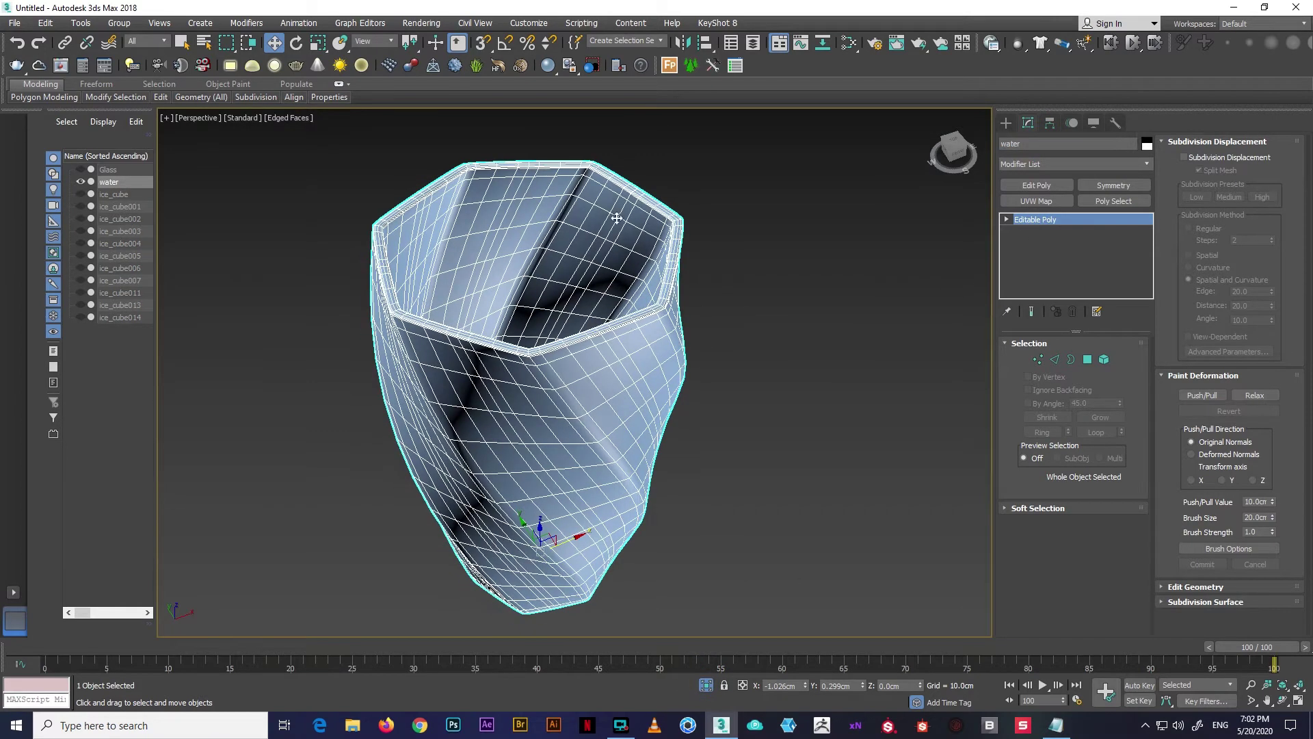
scroll(889, 245, up, 3)
key(4)
alt+middle_drag(684, 342, 656, 322)
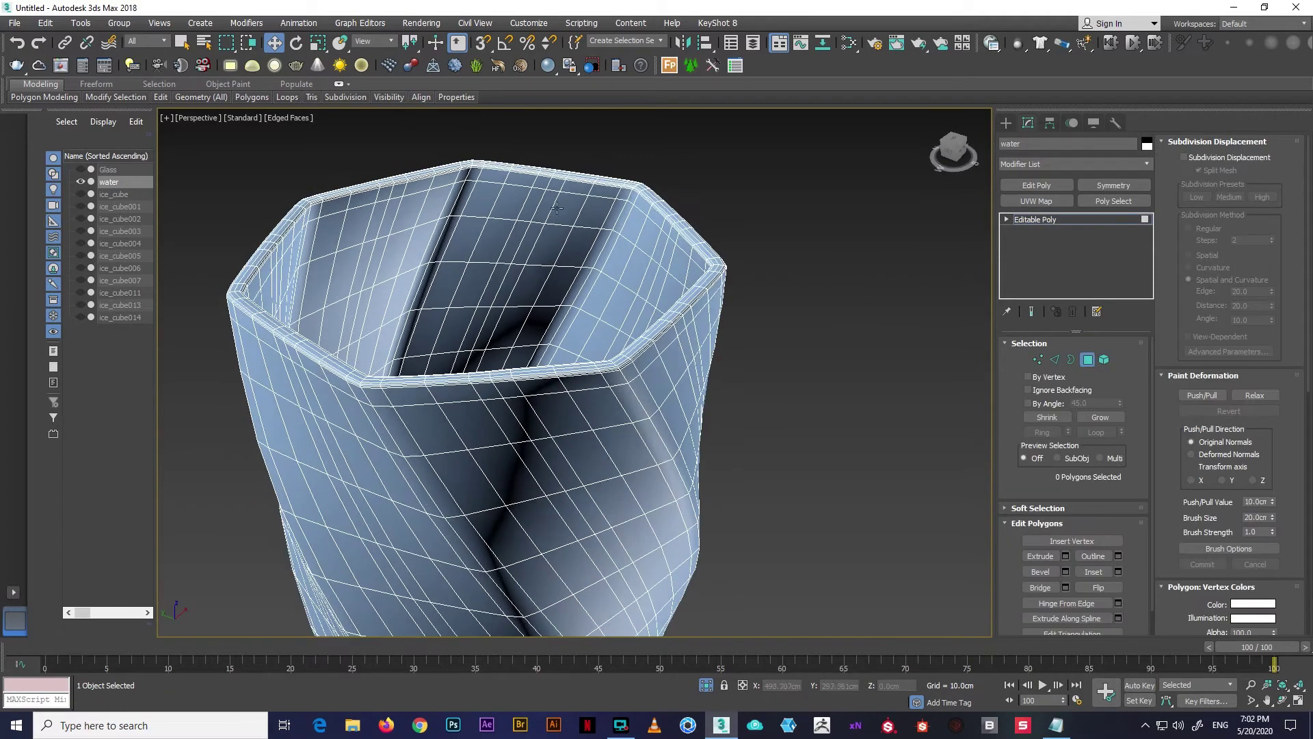
scroll(581, 223, up, 3)
click(581, 223)
click(819, 337)
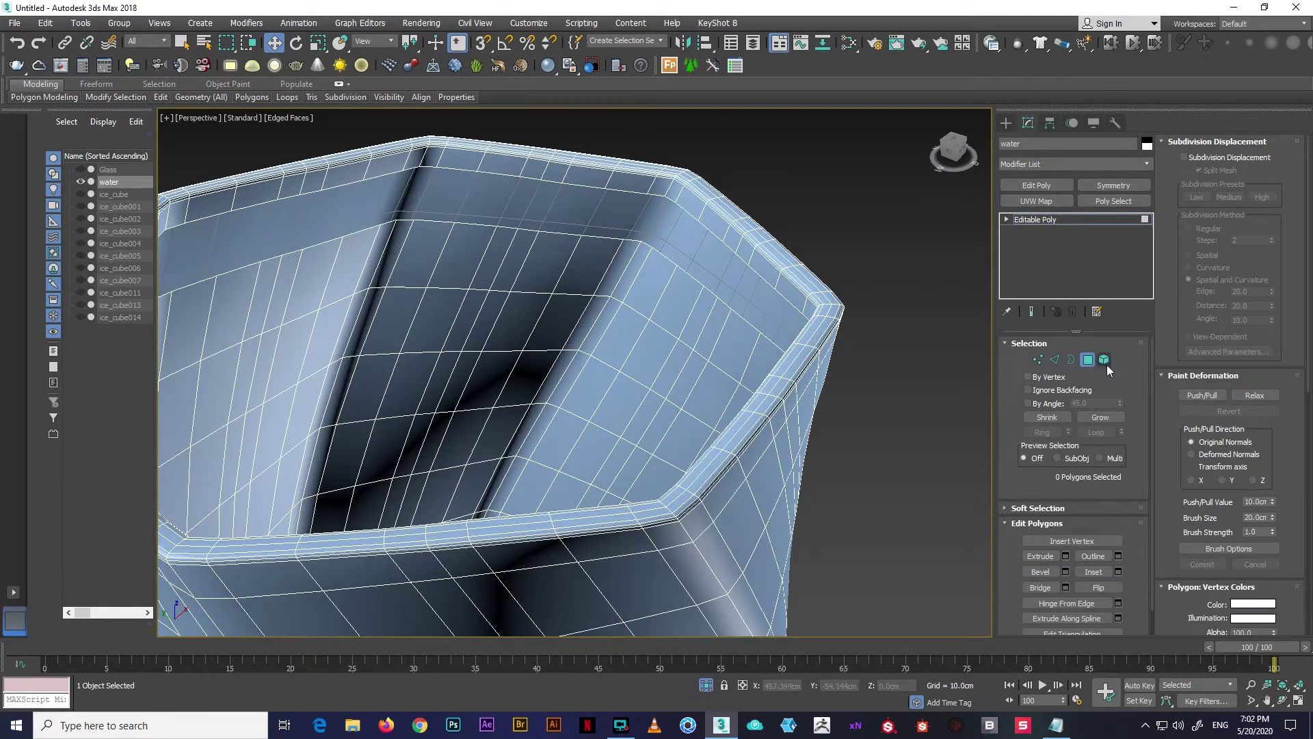
click(1103, 359)
click(848, 305)
scroll(684, 376, down, 5)
alt+middle_drag(684, 376, 657, 355)
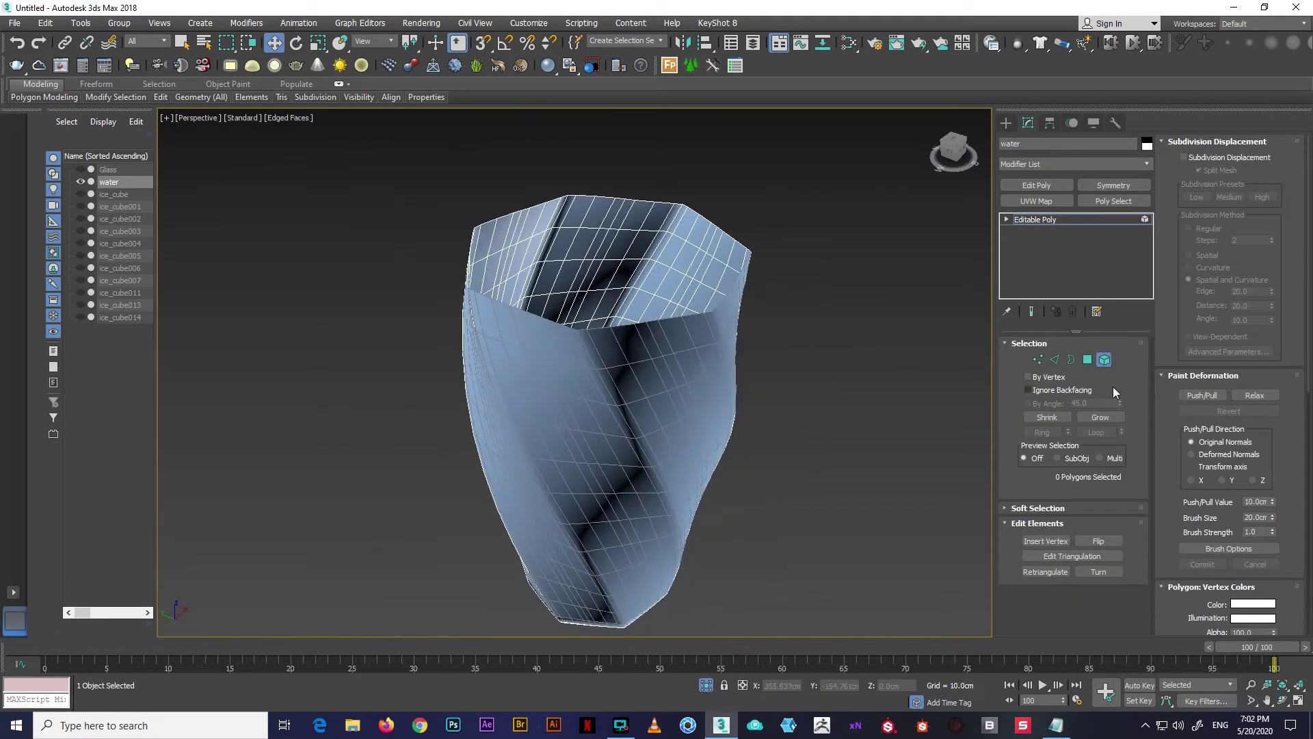
Select the top opening border of water and collapse it to close the top
click(1070, 359)
click(691, 304)
key(r)
scroll(622, 290, up, 3)
scroll(622, 290, up, 2)
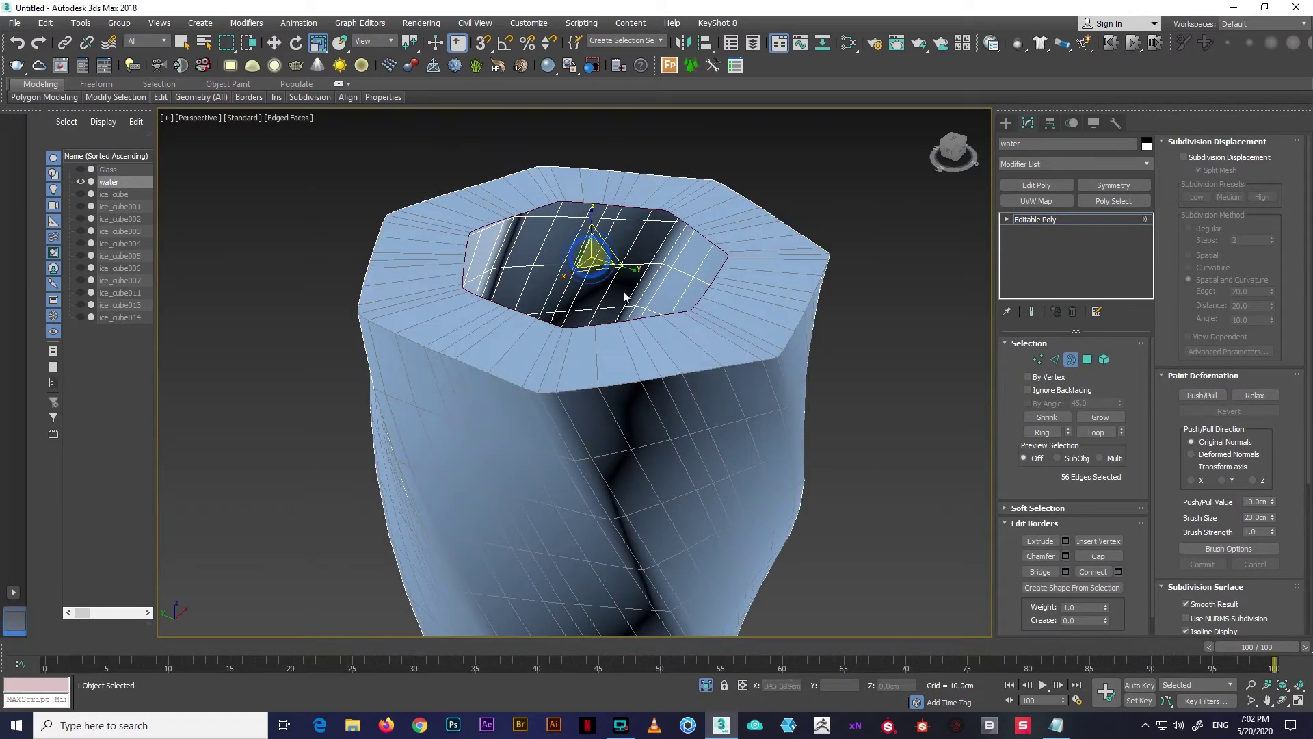
right_click(622, 290)
click(601, 143)
Add a Normal modifier to flip water's faces, collapse the stack, and exit isolation
click(1047, 218)
click(1146, 164)
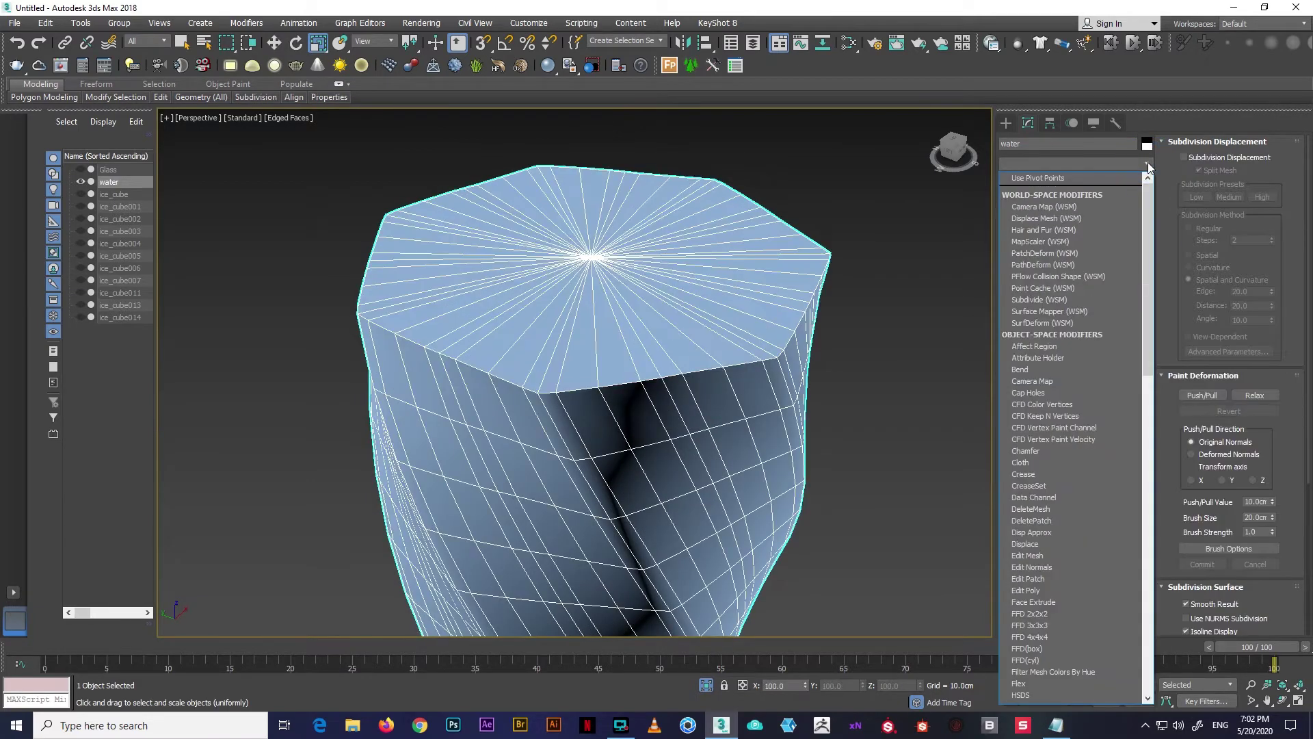
text(normal)
key(Return)
right_click(1052, 217)
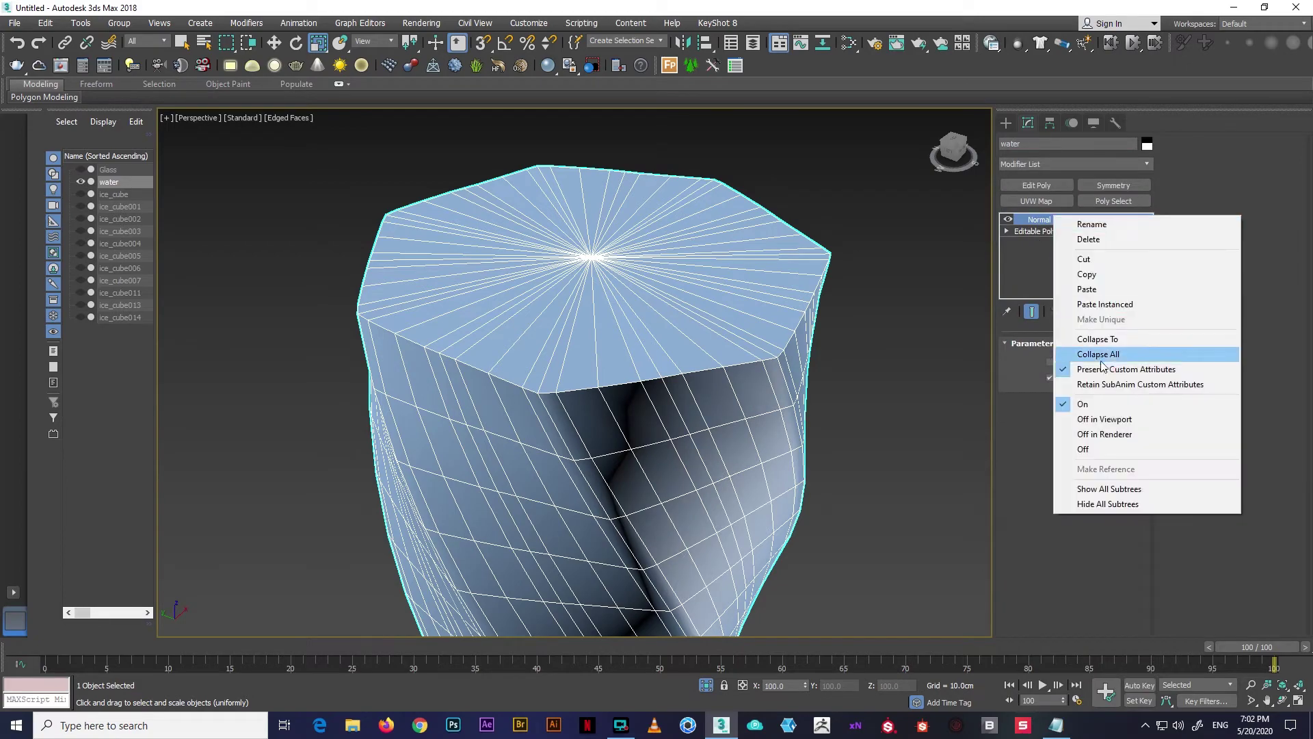
click(1101, 365)
key(alt+q)
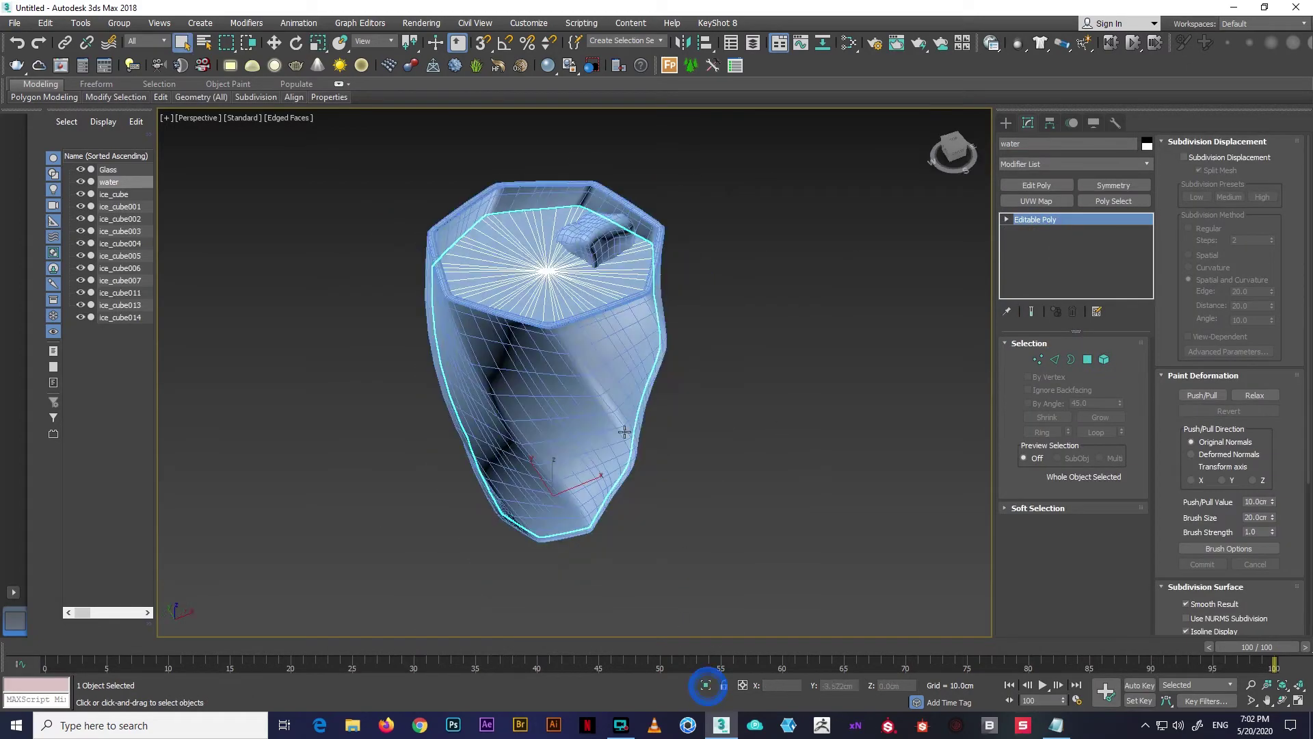
mouse_move(624, 431)
alt+middle_down()
mouse_move(551, 381)
mouse_move(518, 426)
mouse_move(548, 437)
alt+middle_up()
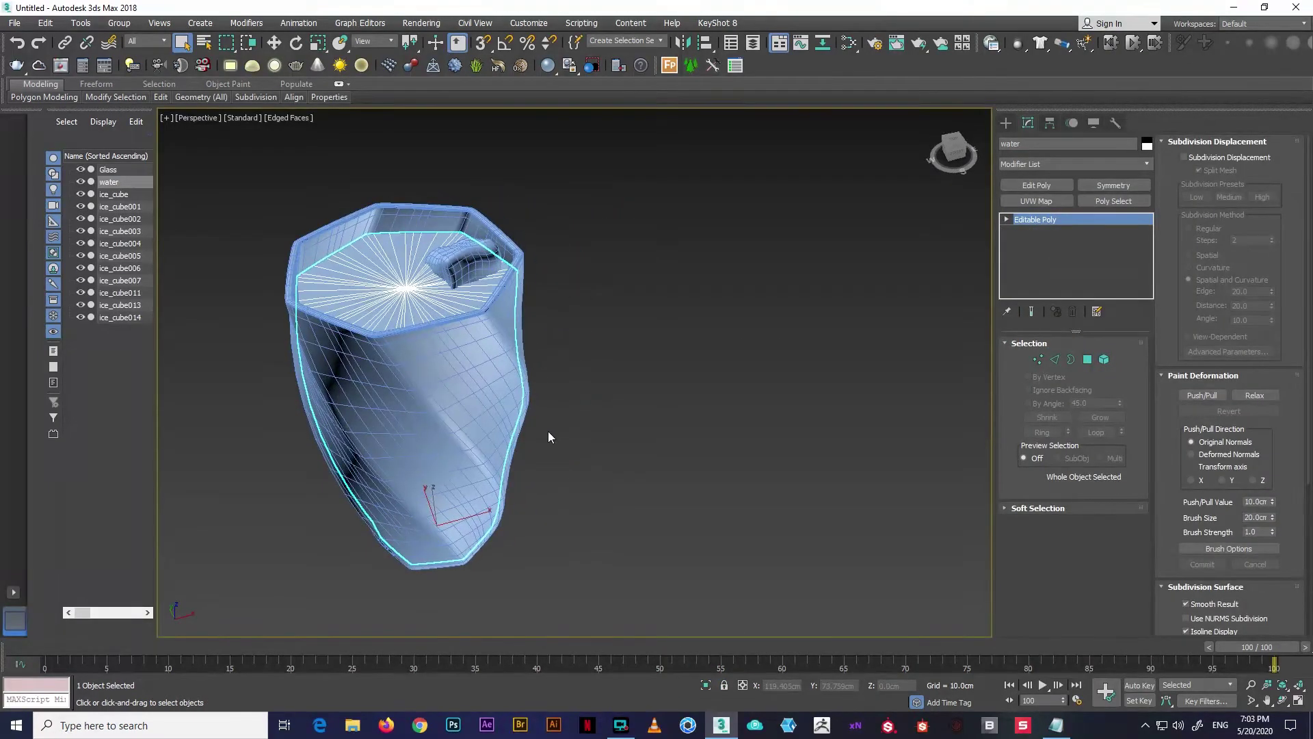
Create a cylinder beside the glass with a 5 cm radius
alt+middle_drag(848, 219, 818, 237)
click(1005, 122)
click(1046, 235)
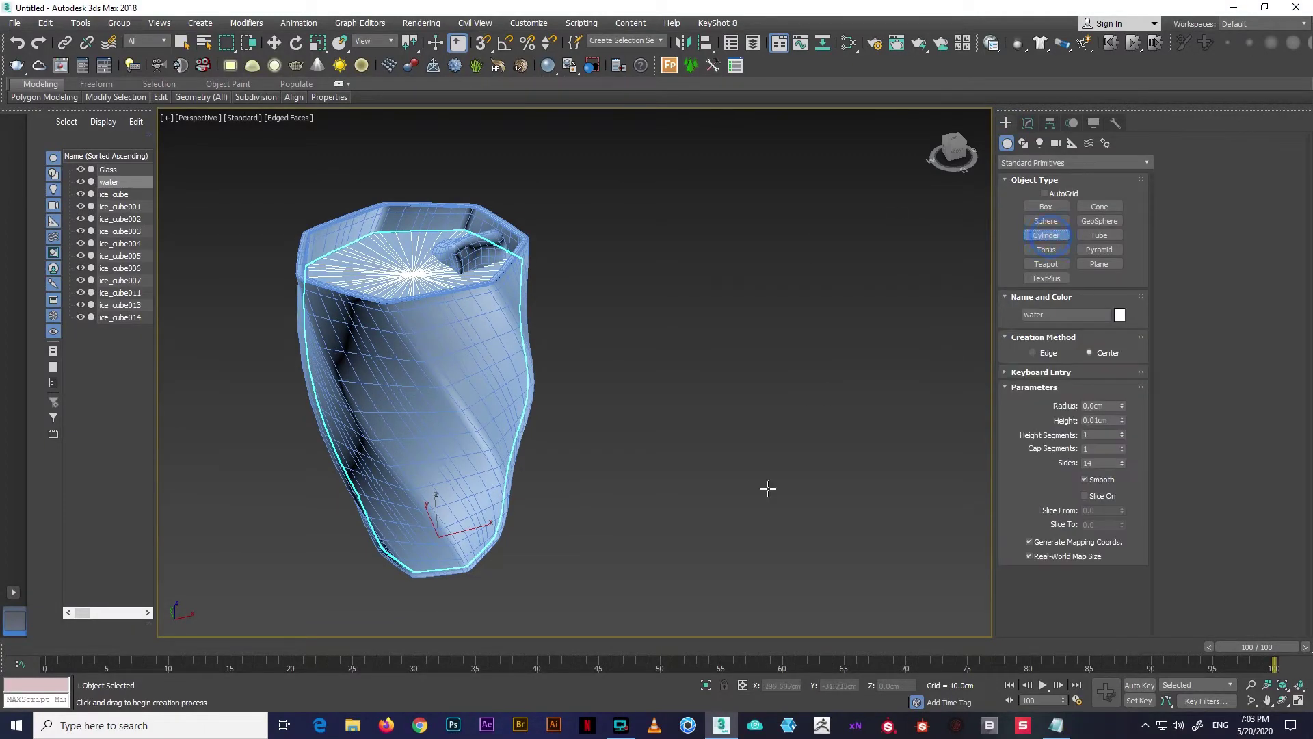
click(703, 535)
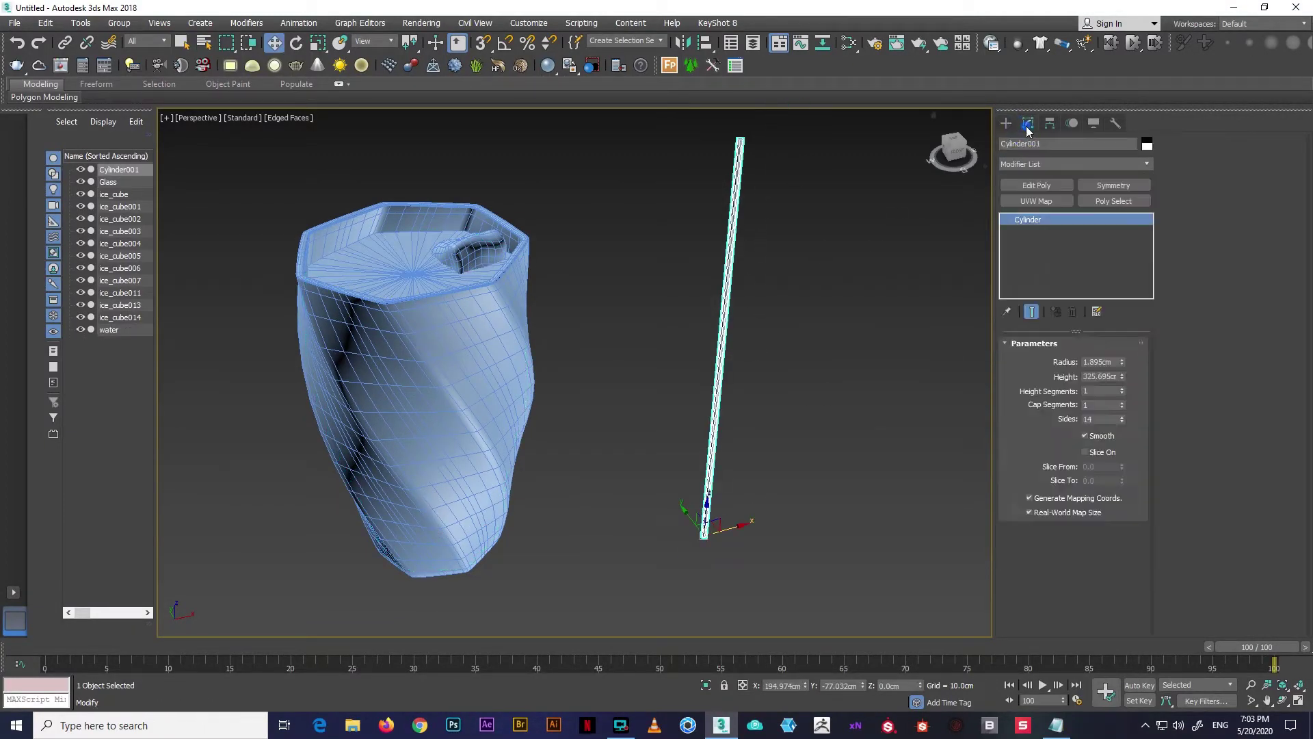
middle_drag(832, 404, 813, 406)
text(2.5)
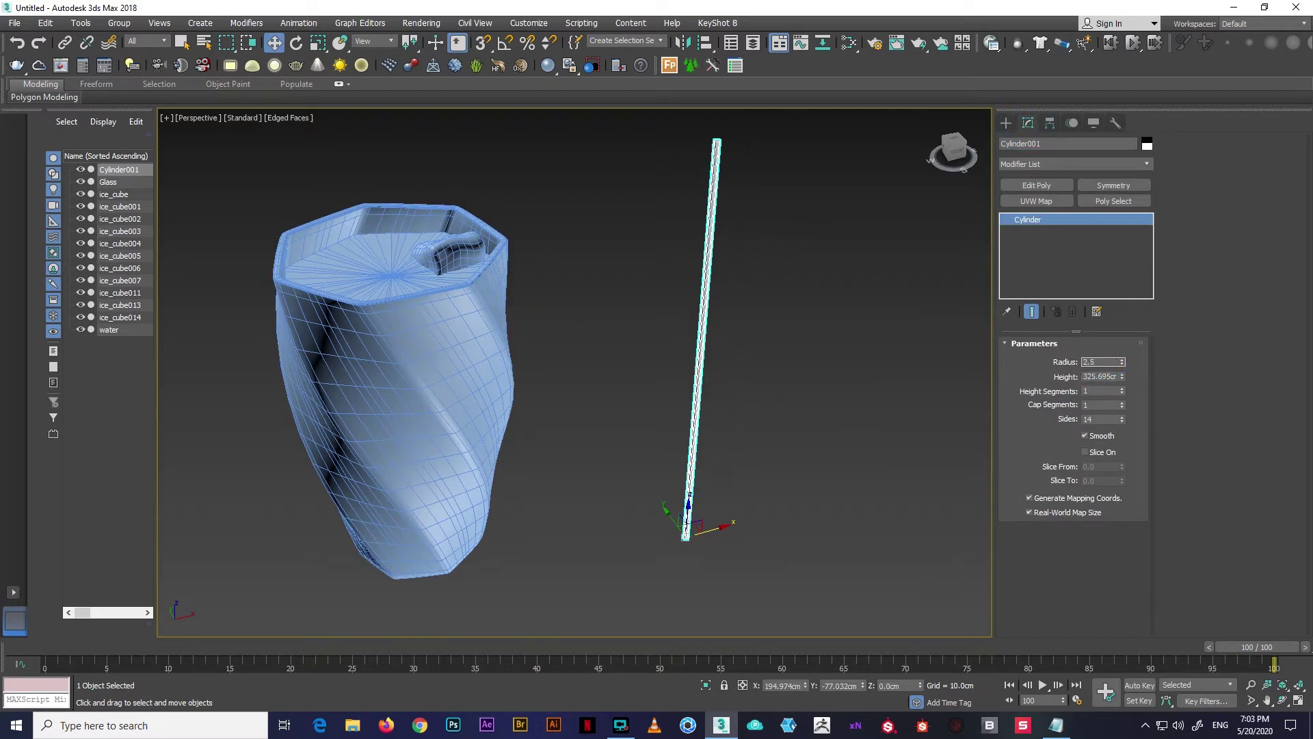
key(Return)
key(Return)
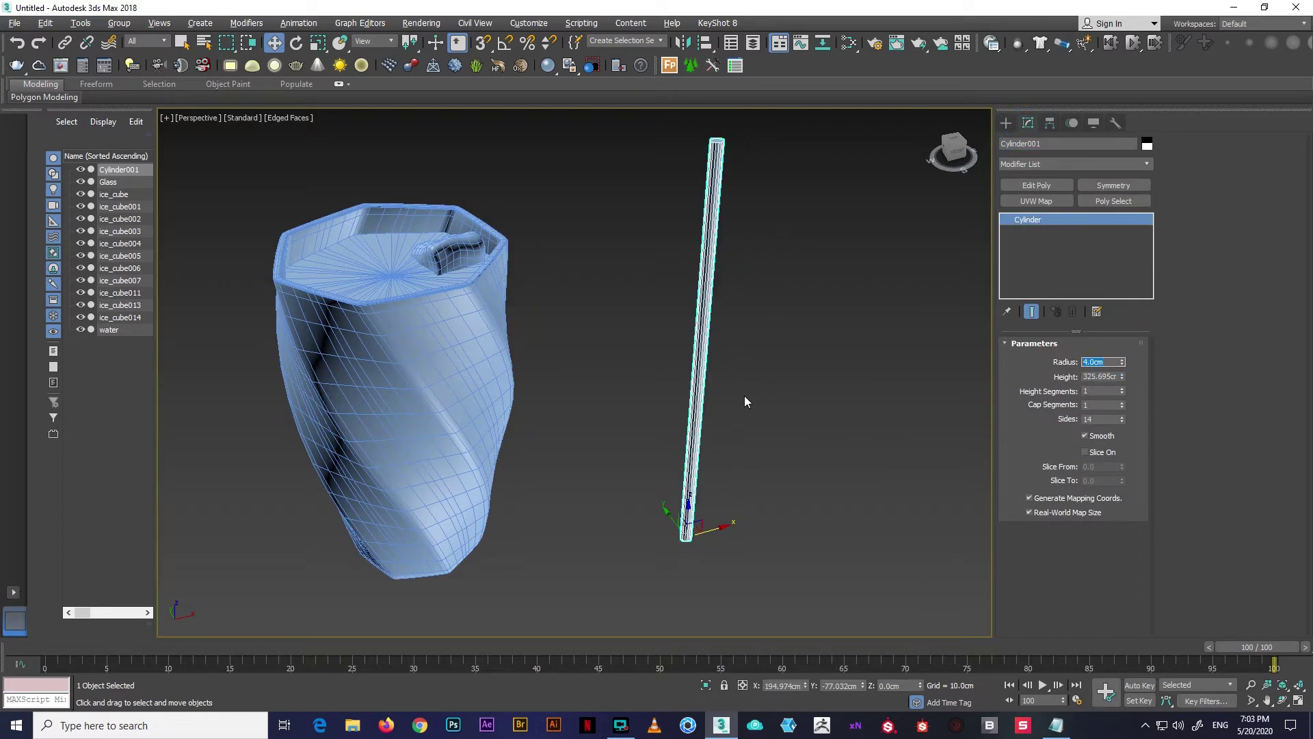
alt+middle_drag(744, 401, 939, 399)
text(5)
key(Return)
alt+middle_drag(706, 390, 692, 369)
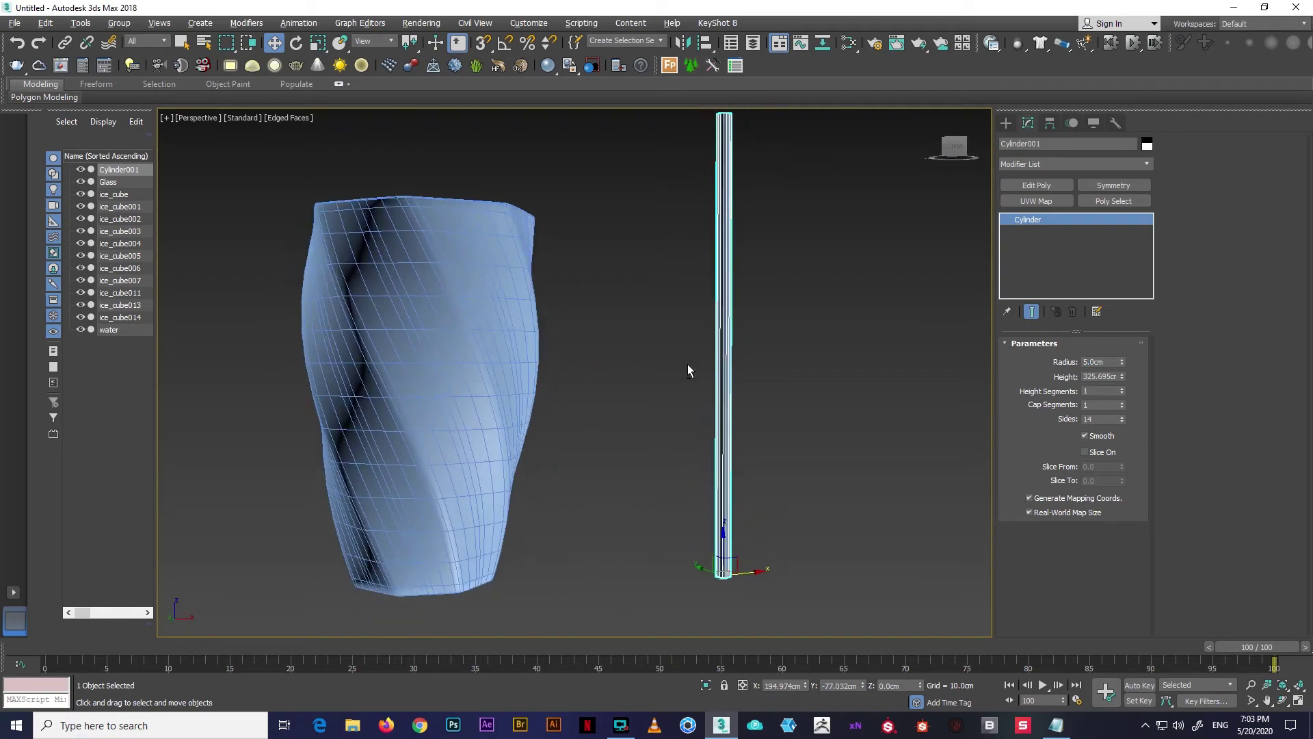
Tilt the cylinder like a straw, move it into the glass, and rename it Straw pipe
key(t)
key(p)
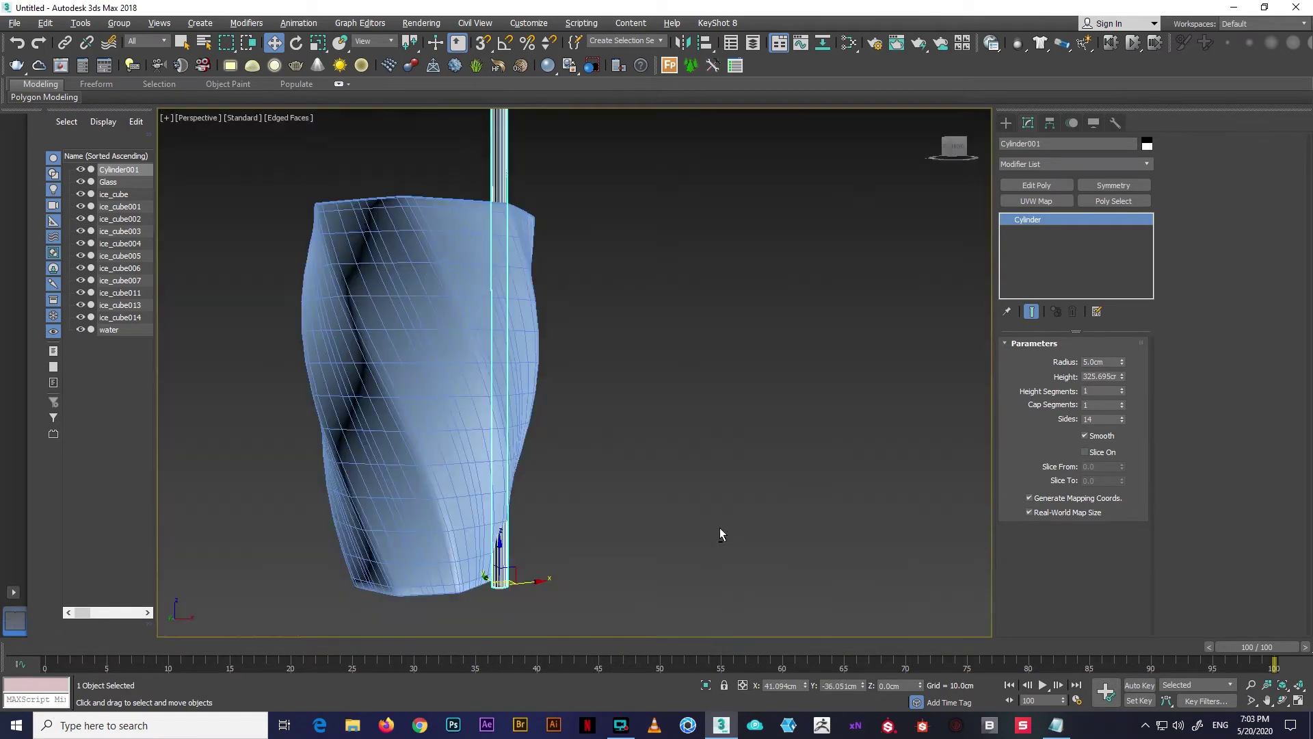
alt+middle_drag(719, 527, 543, 490)
key(e)
drag(530, 390, 444, 372)
key(w)
mouse_move(445, 373)
alt+middle_down()
mouse_move(476, 351)
mouse_move(483, 361)
mouse_move(472, 318)
mouse_move(481, 351)
alt+middle_up()
scroll(466, 306, up, 3)
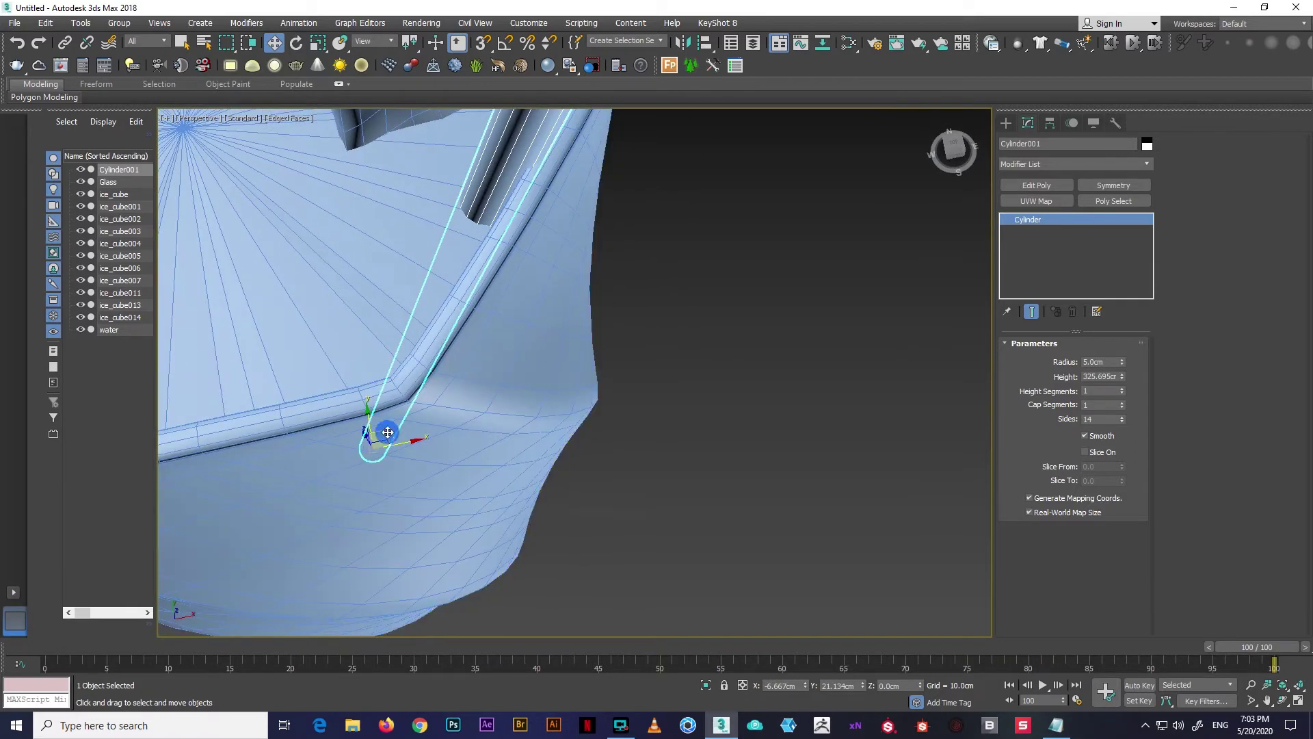
alt+middle_drag(387, 433, 516, 452)
scroll(383, 441, down, 3)
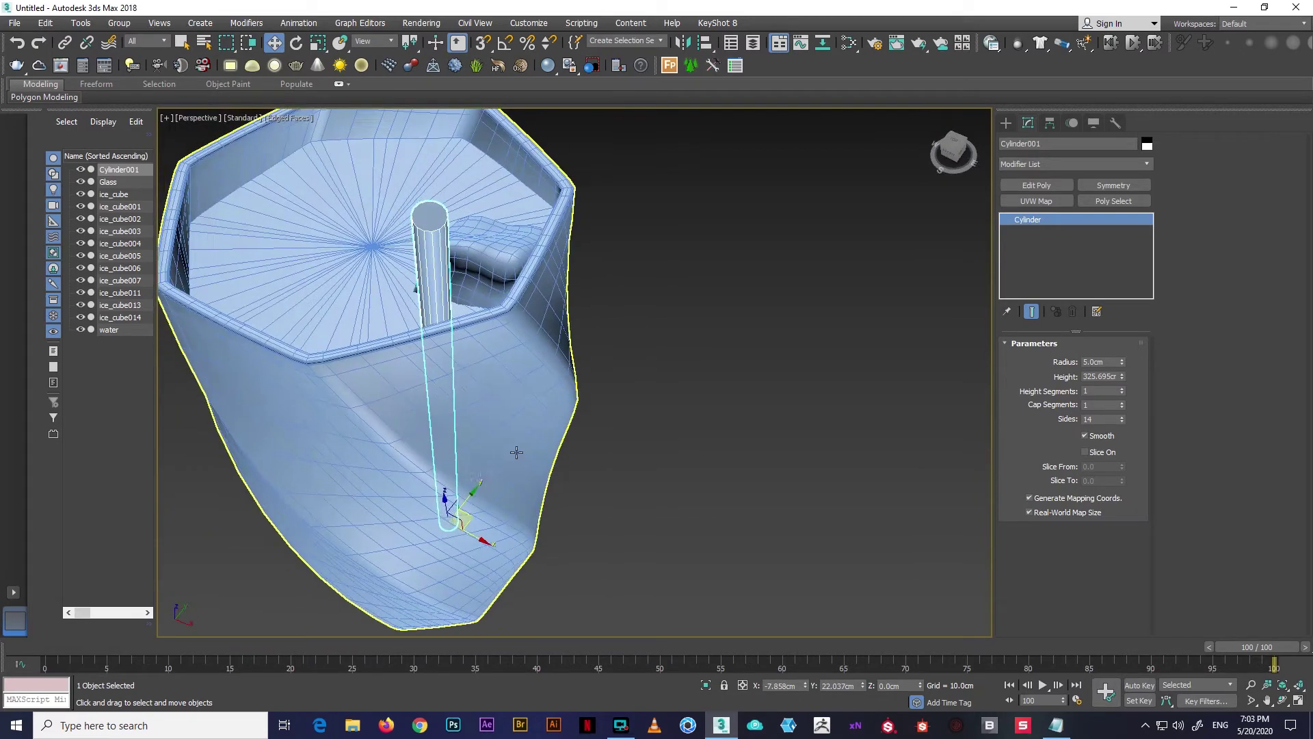
key(q)
click(1090, 148)
text(Straw pipe)
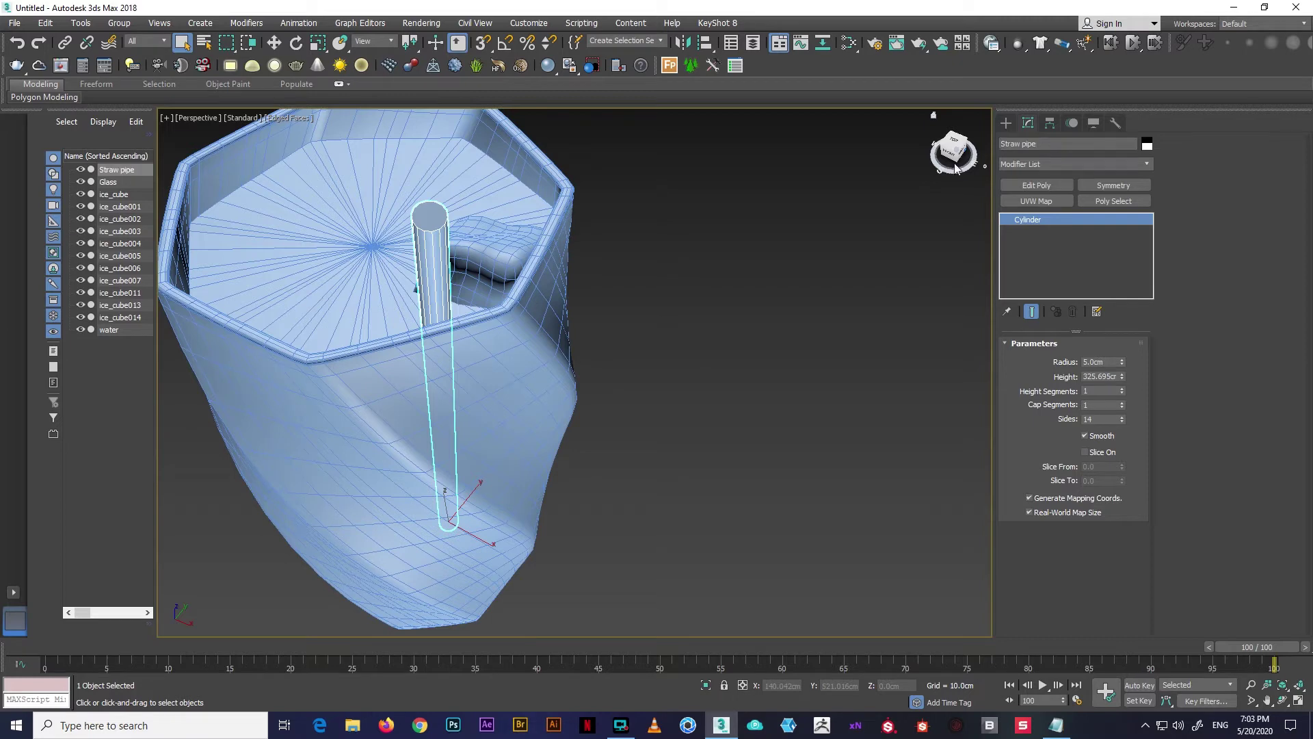
Add an Edit Poly modifier to Straw pipe and inspect it in isolation
click(1078, 164)
click(1045, 211)
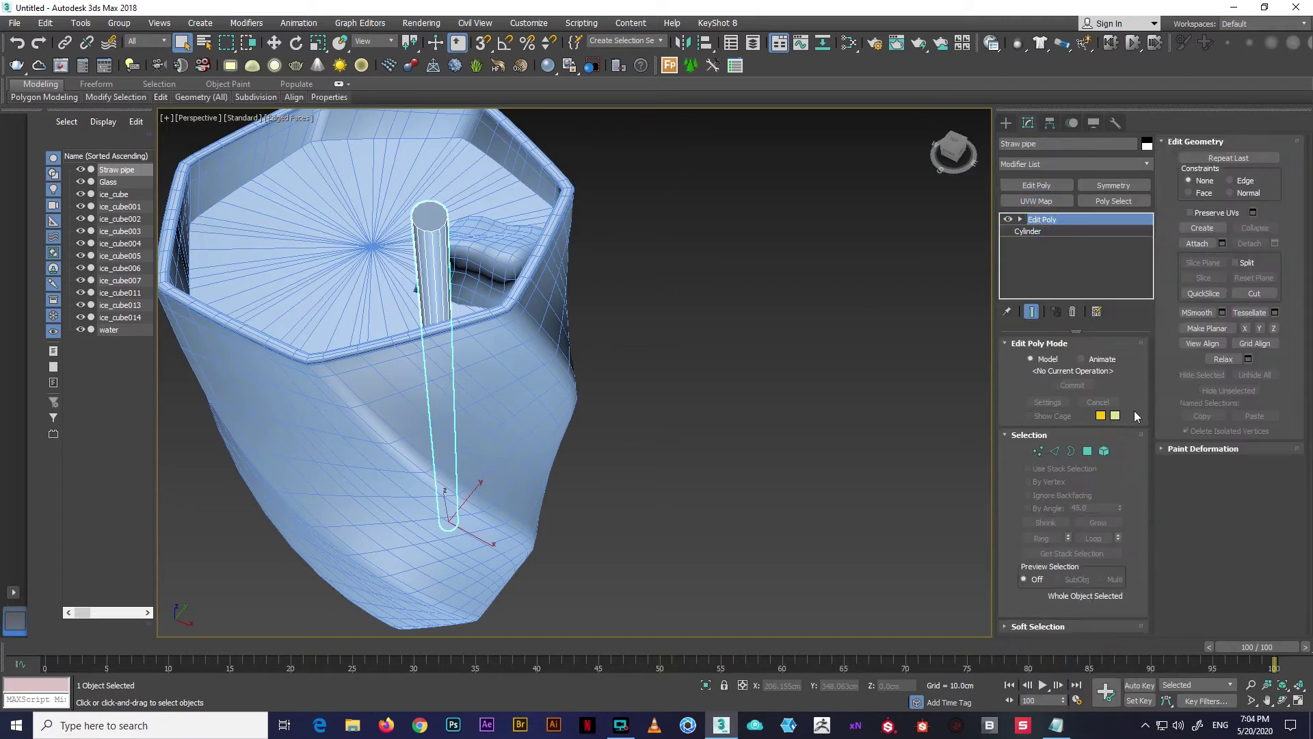
click(1088, 453)
key(alt+q)
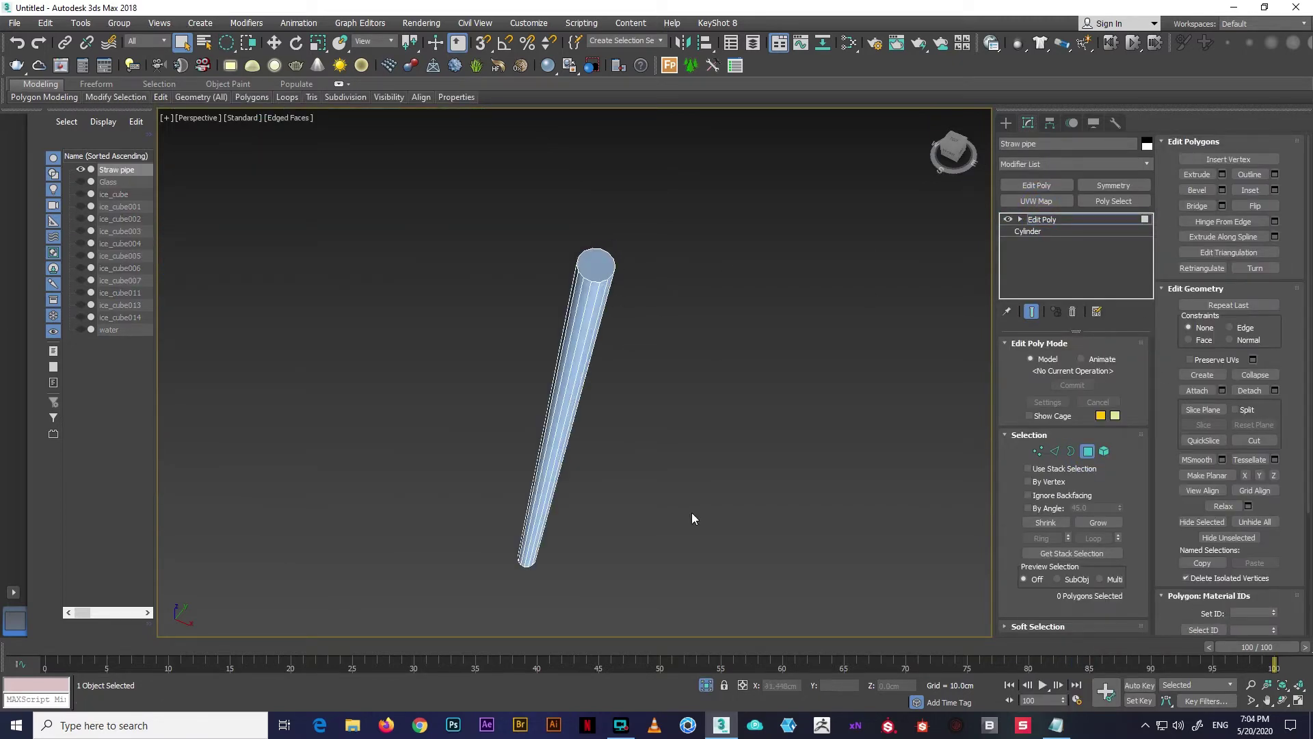
click(707, 695)
key(alt+q)
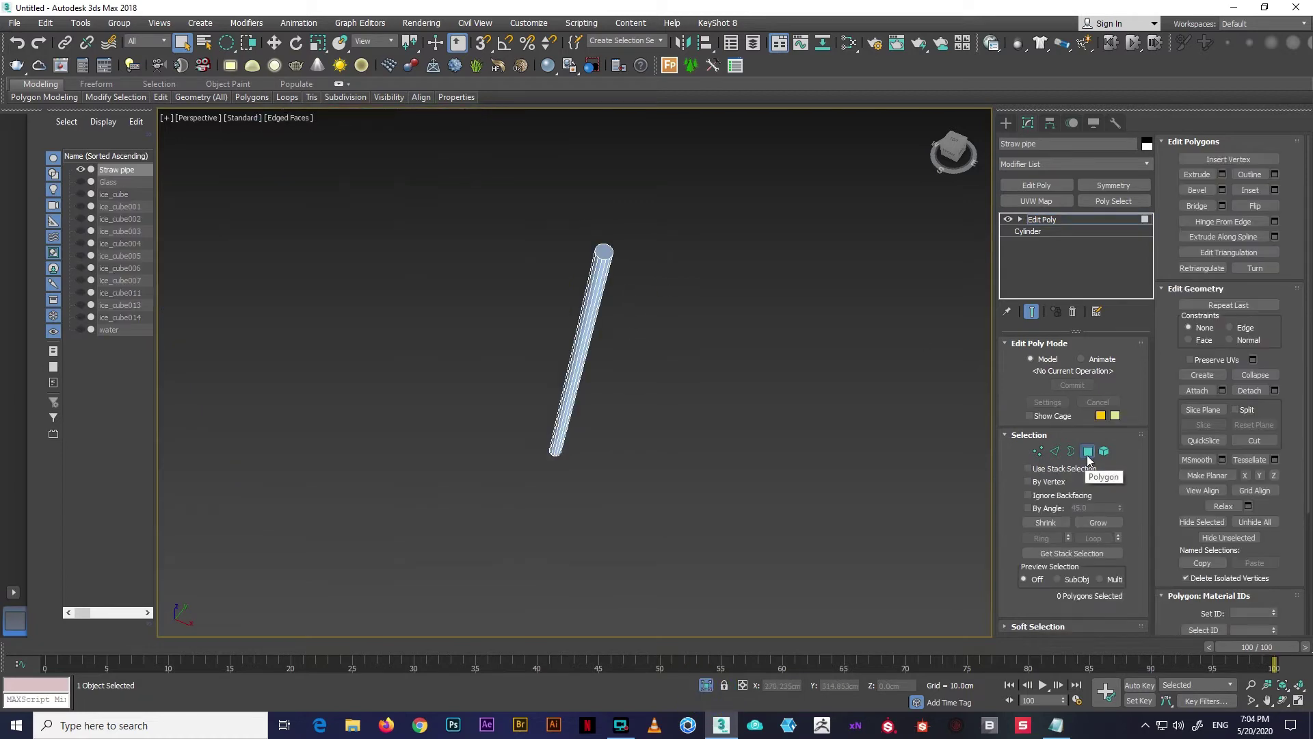
mouse_move(603, 252)
alt+middle_down()
mouse_move(786, 302)
mouse_move(768, 401)
mouse_move(743, 363)
mouse_move(720, 463)
mouse_move(800, 369)
mouse_move(777, 404)
alt+middle_up()
click(1087, 450)
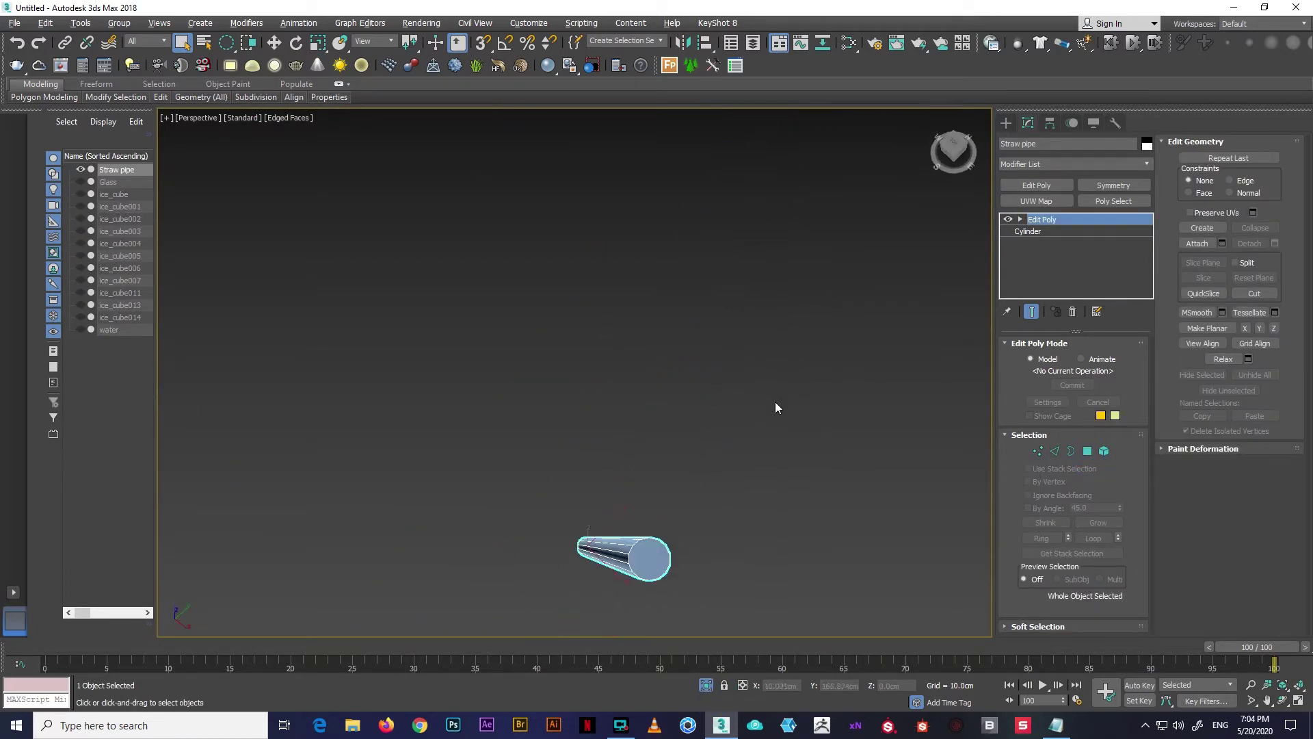
click(1087, 451)
click(1042, 219)
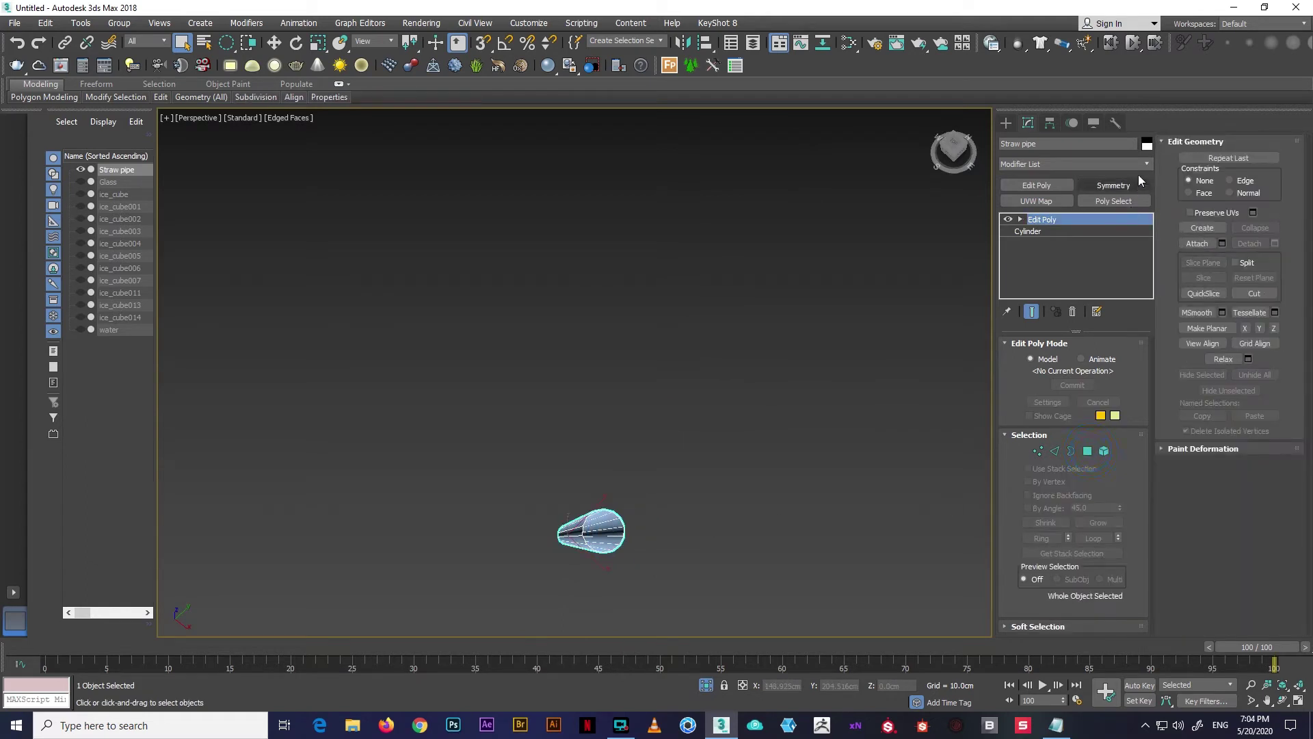
Add a Shell modifier with 0.62 cm inner amount to hollow the straw
click(1146, 164)
scroll(1066, 410, down, 5)
click(1039, 383)
alt+middle_drag(672, 468, 691, 438)
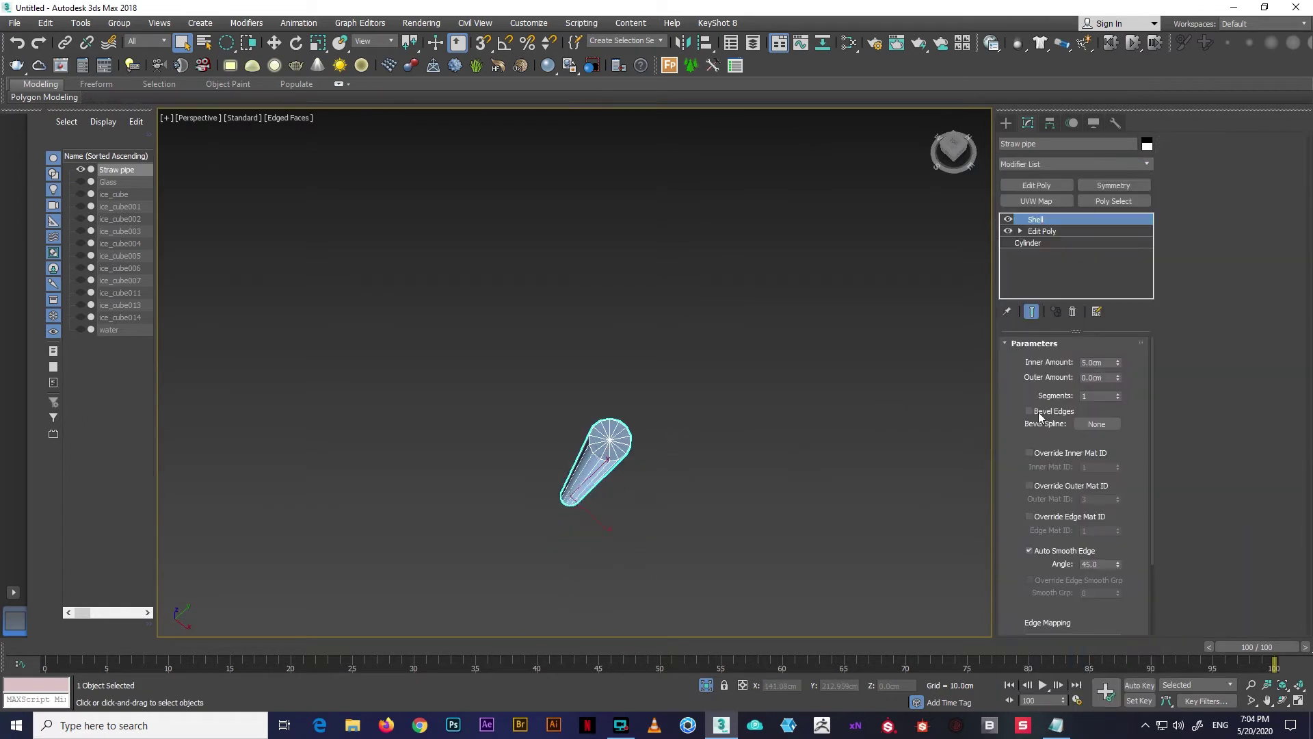
drag(1117, 364, 1127, 320)
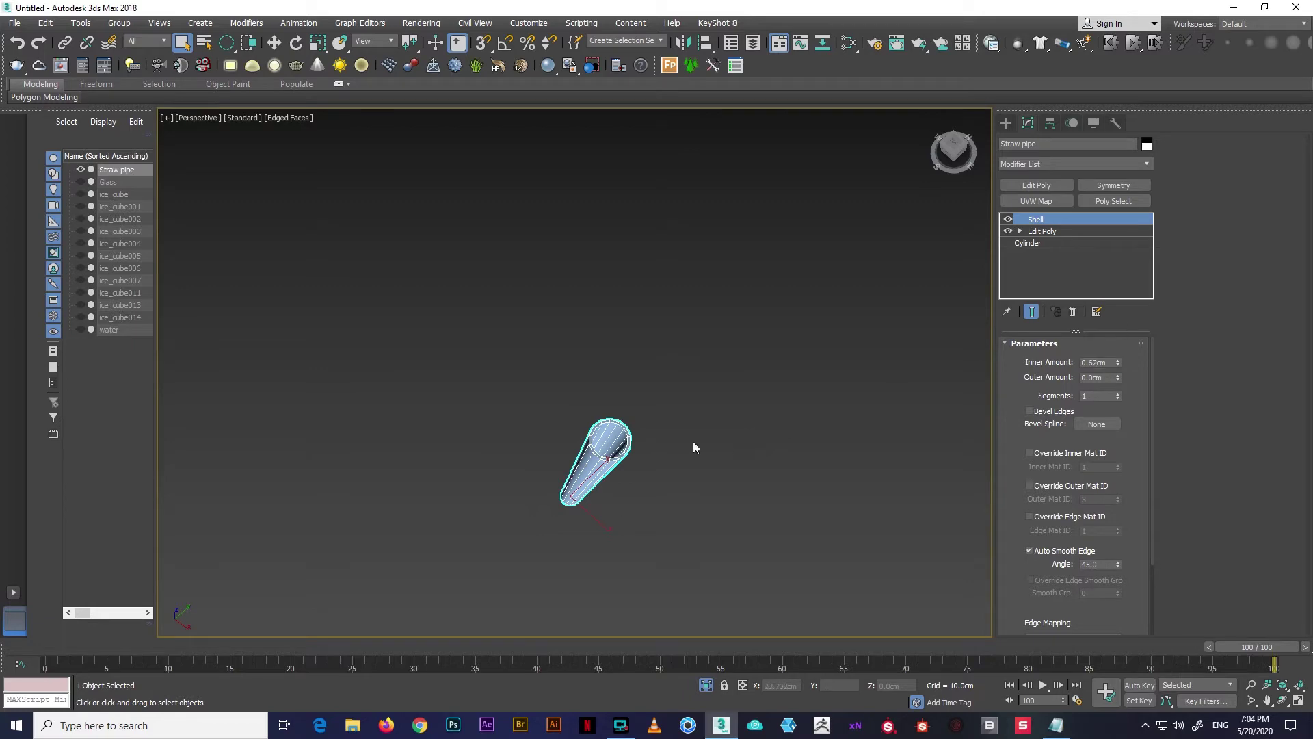
Exit isolation and shift the straw sideways into place inside the glass
key(alt+q)
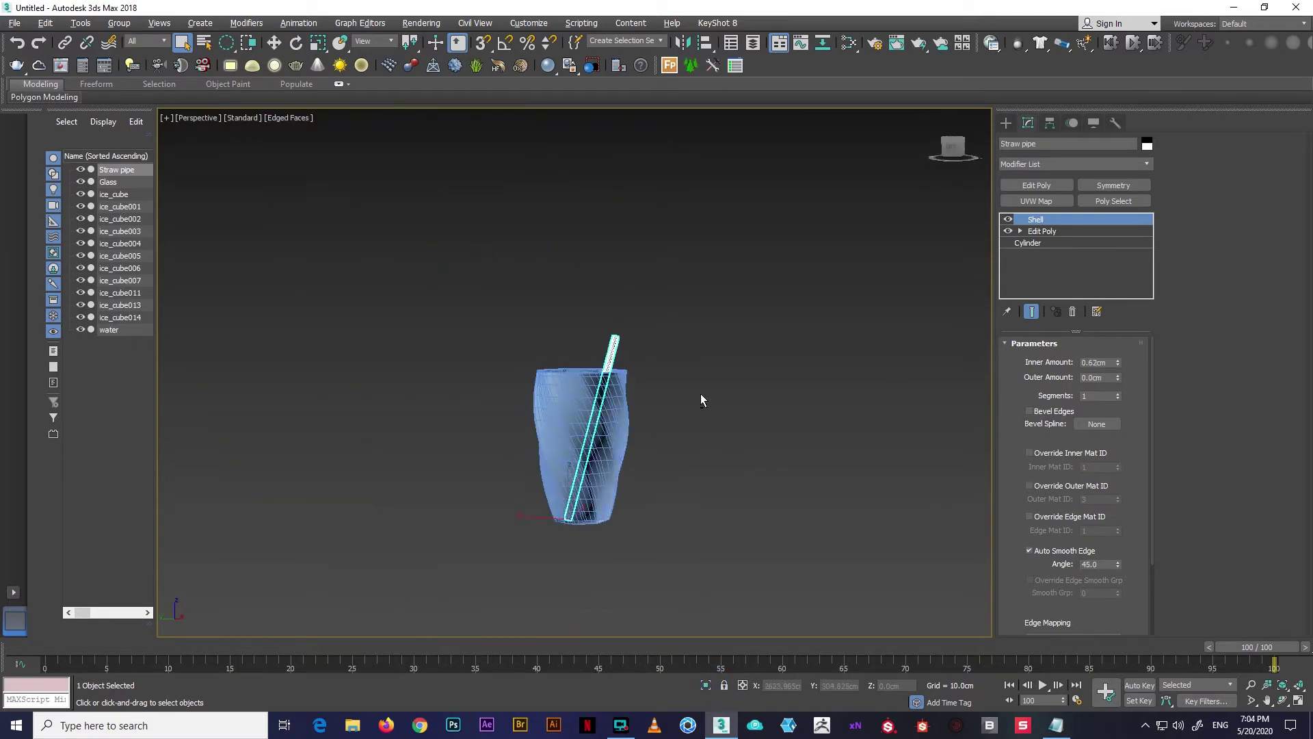
alt+middle_drag(700, 400, 636, 465)
scroll(542, 491, up, 5)
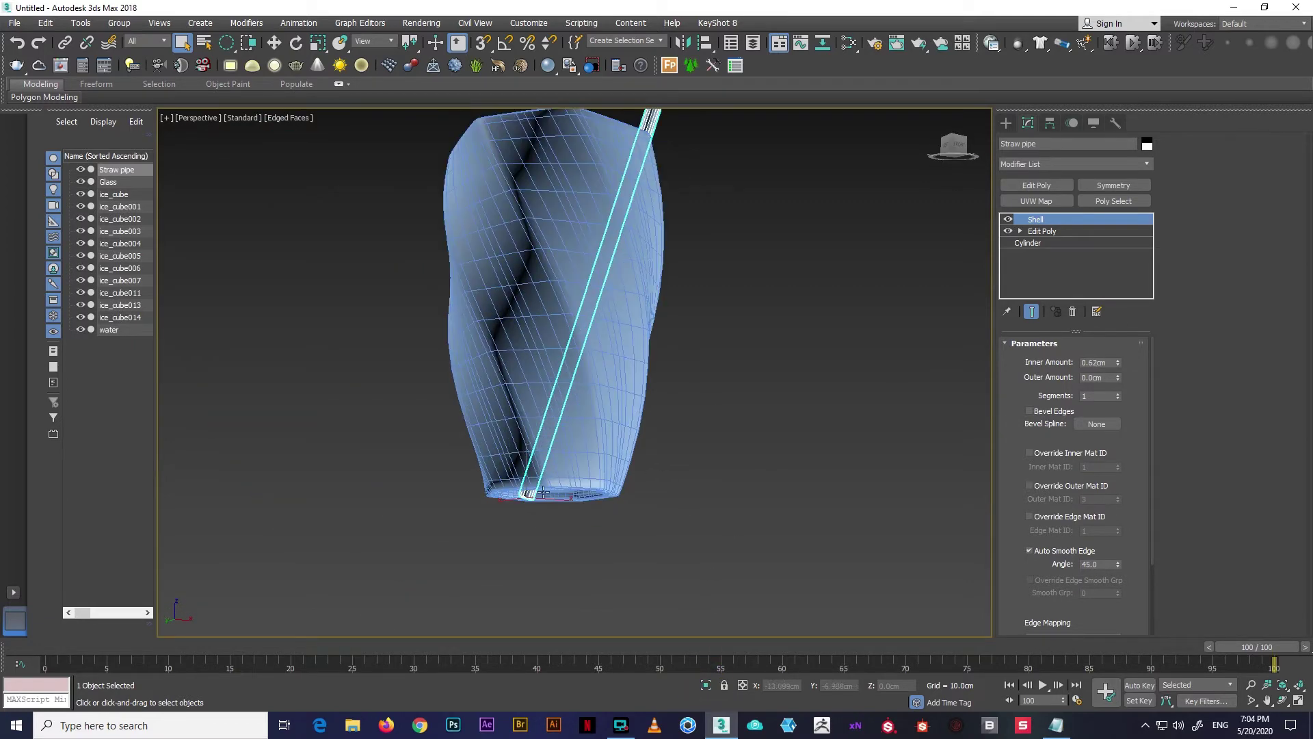
key(w)
alt+middle_drag(543, 465, 516, 420)
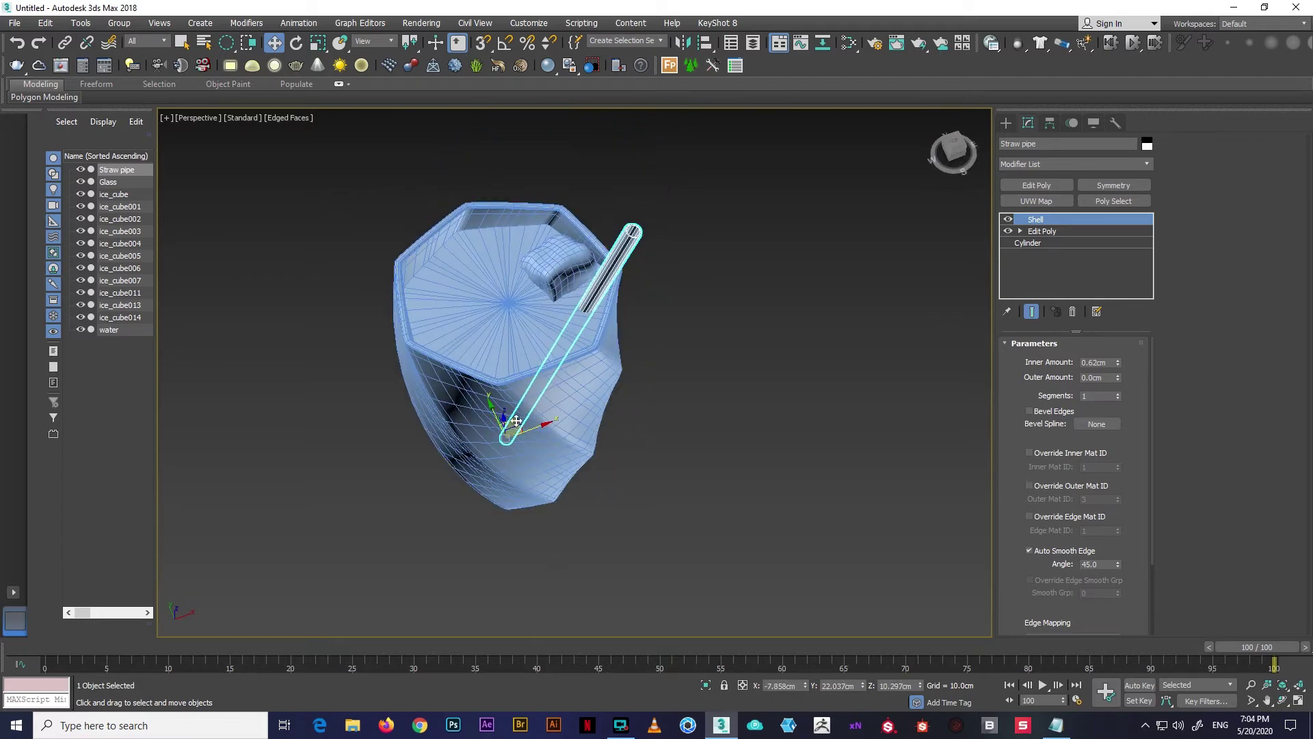
drag(516, 420, 522, 420)
alt+middle_drag(521, 421, 642, 486)
Open the Slate Material Editor and position its window beside the viewport
click(641, 486)
key(m)
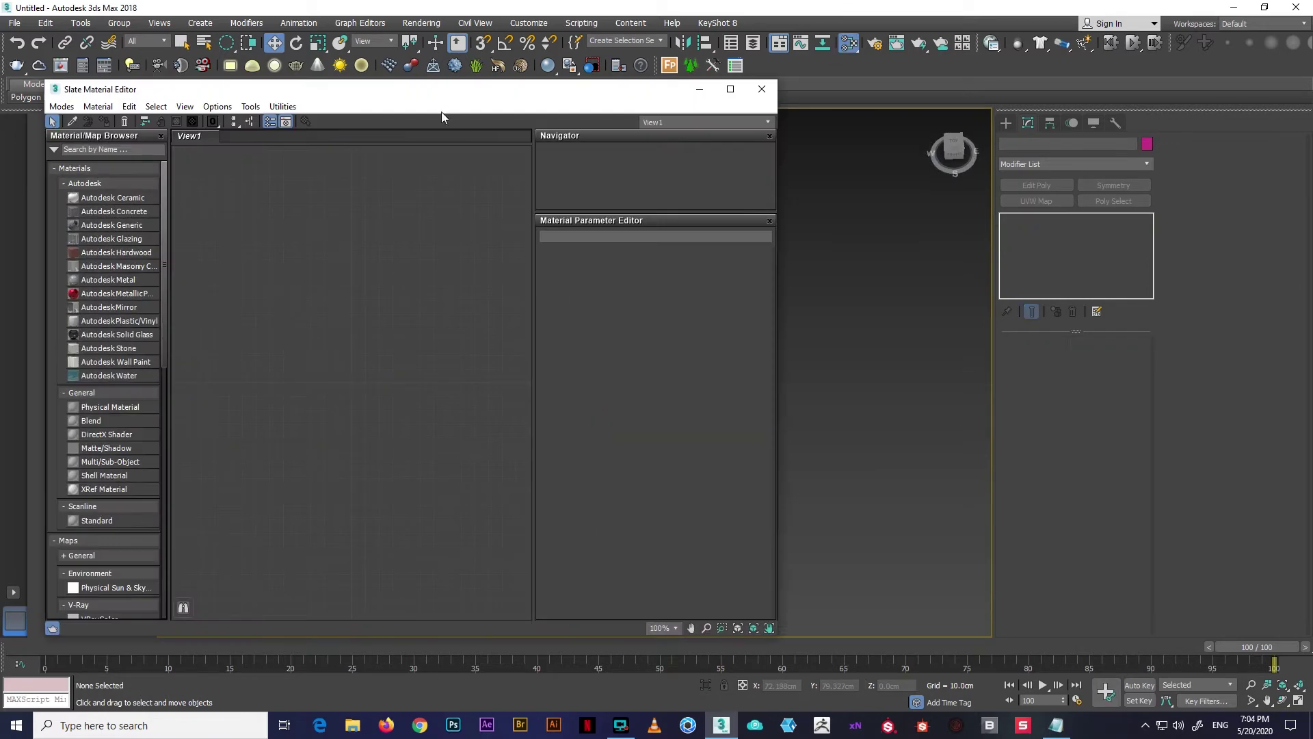
mouse_move(369, 81)
mouse_down()
mouse_move(621, 101)
mouse_move(807, 72)
mouse_up()
mouse_move(356, 356)
alt+middle_down()
mouse_move(286, 320)
mouse_move(467, 374)
alt+middle_up()
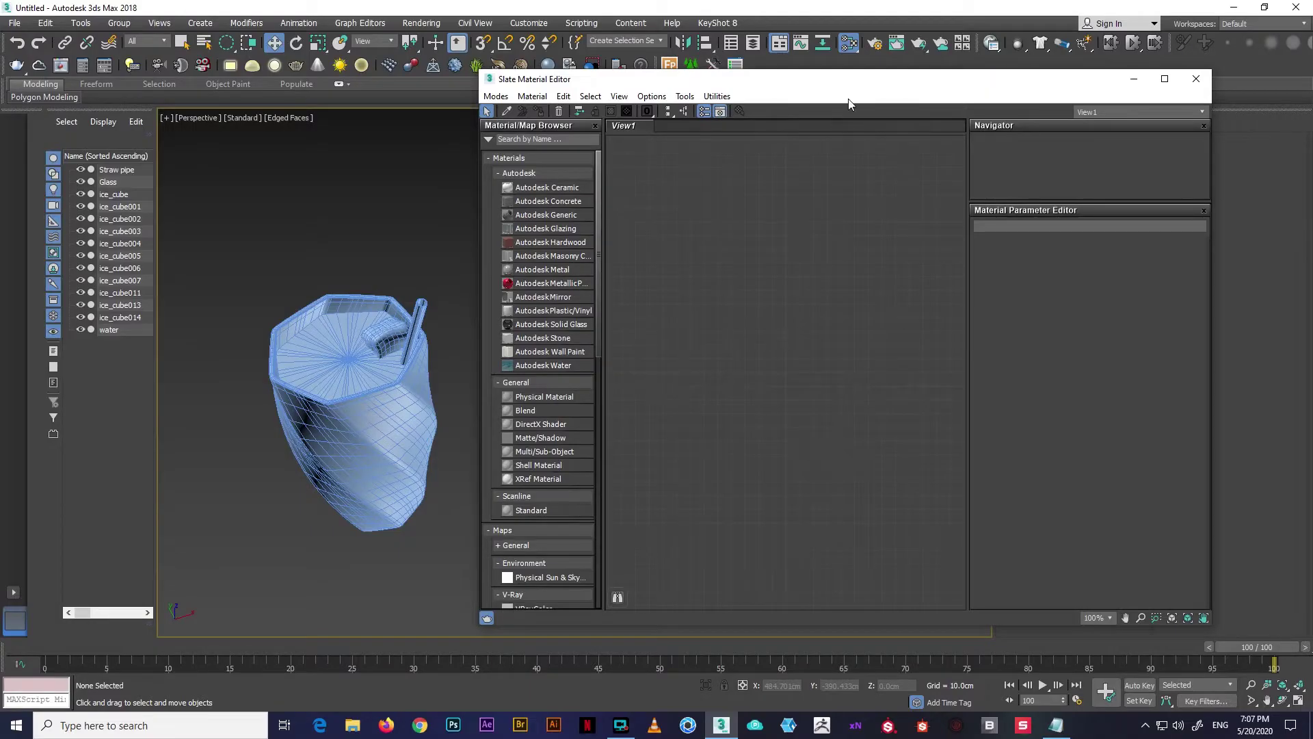
drag(848, 101, 706, 150)
Set the renderer to V-Ray Next in Render Setup
click(875, 44)
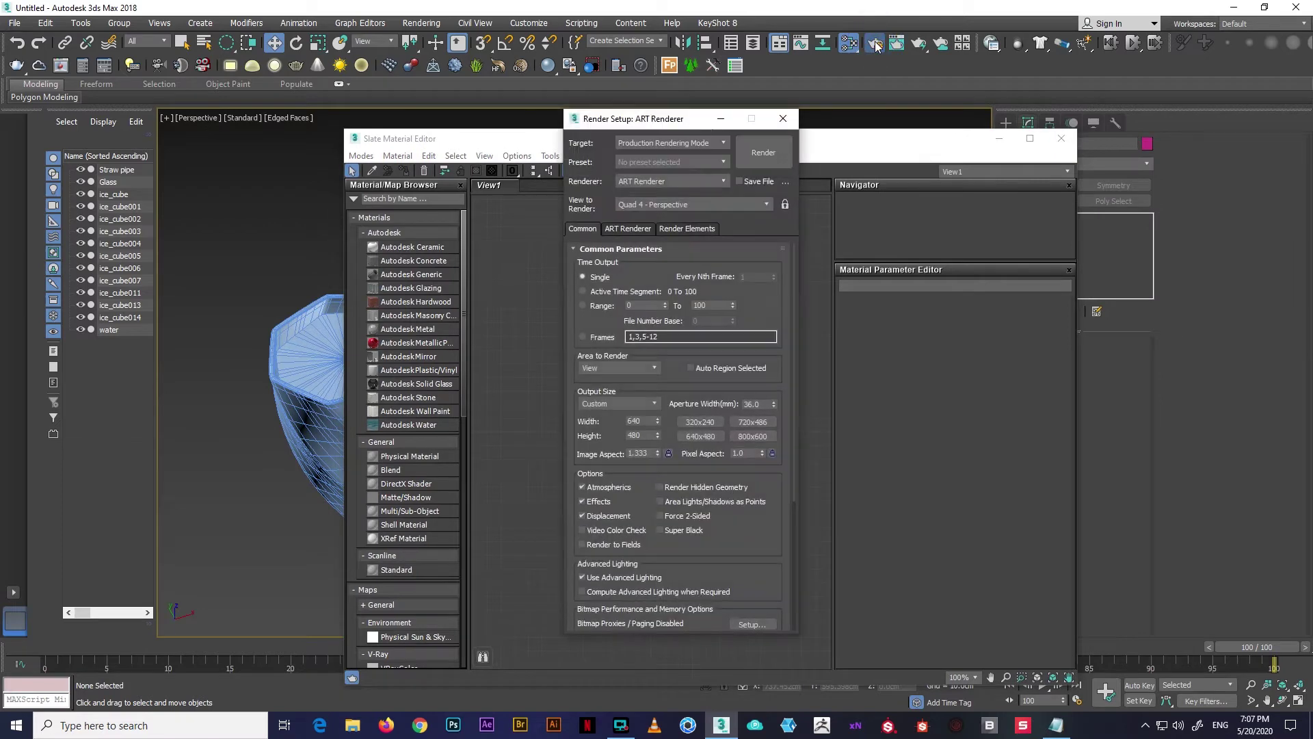
click(705, 181)
click(658, 244)
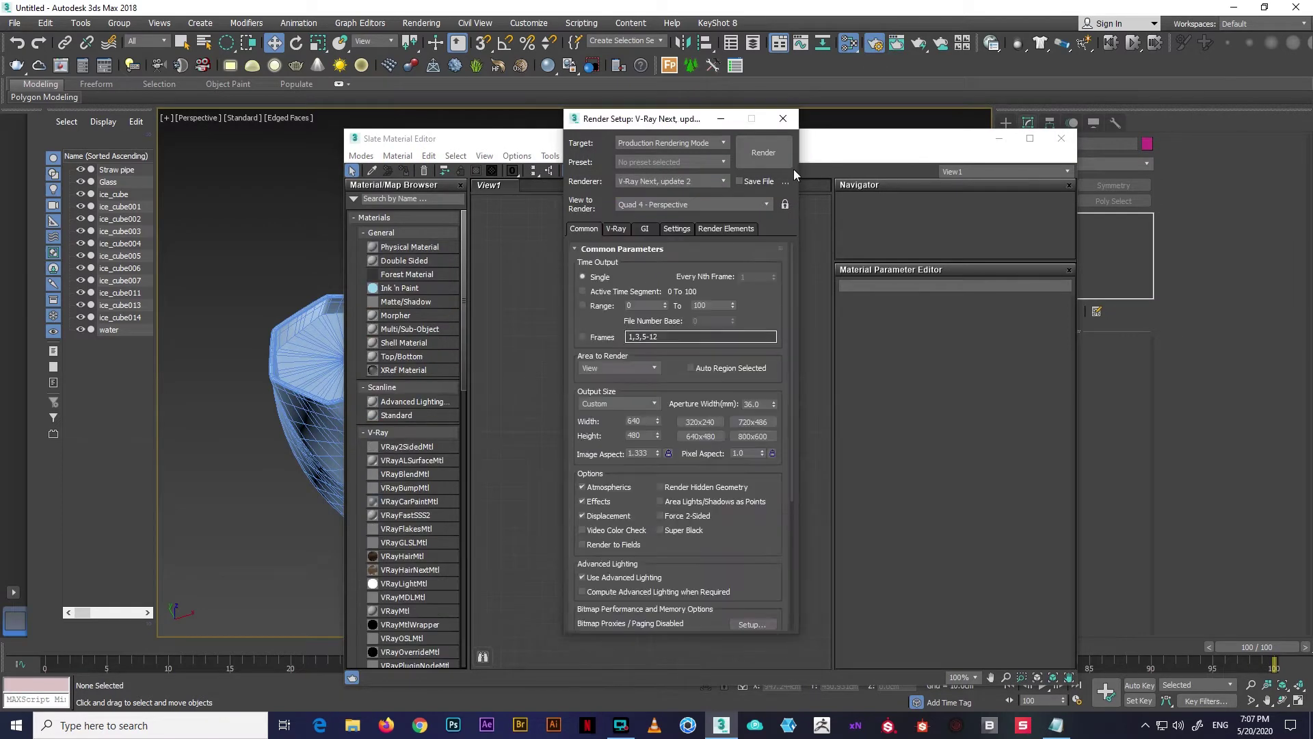
click(791, 118)
Create a VRayMtl node, clone it, and open Material #25 to name it glass
mouse_move(446, 564)
mouse_down()
mouse_move(618, 292)
mouse_move(773, 294)
mouse_up()
scroll(617, 298, down, 1)
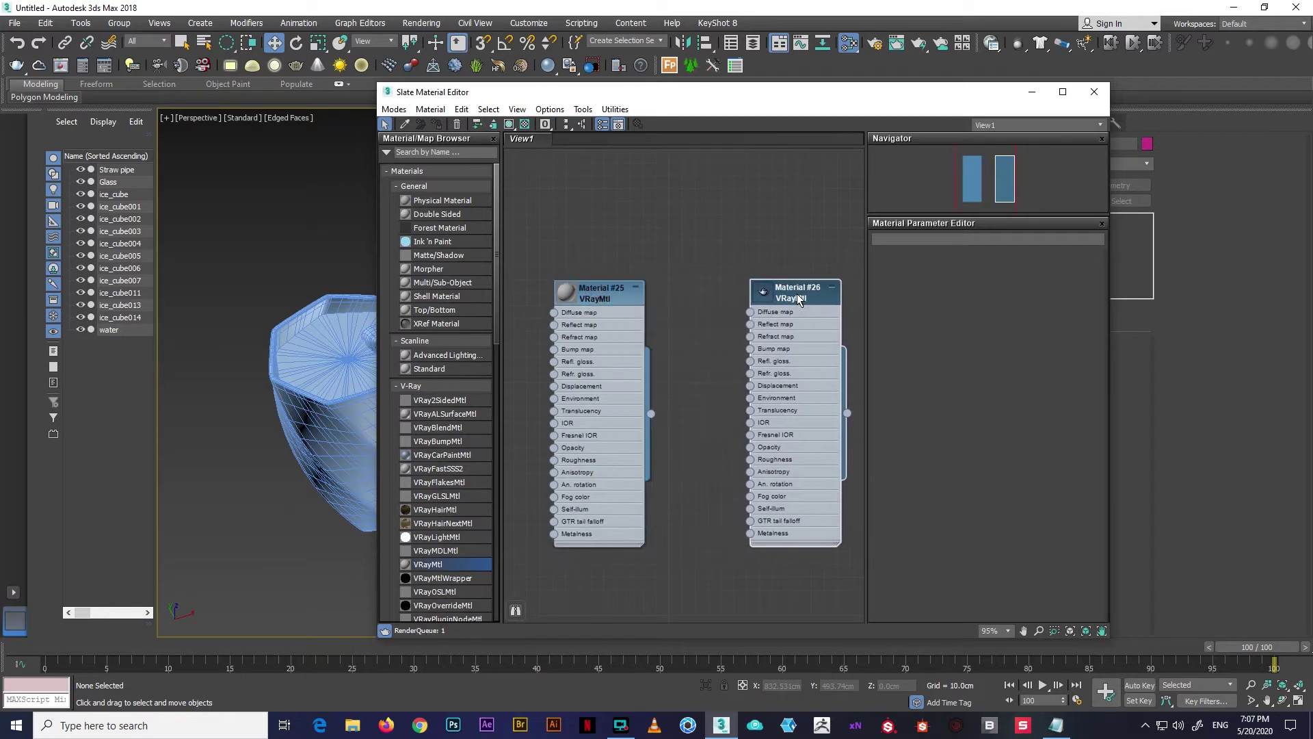
scroll(684, 288, down, 3)
shift+drag(684, 292, 830, 294)
middle_drag(642, 270, 735, 274)
double_click(608, 302)
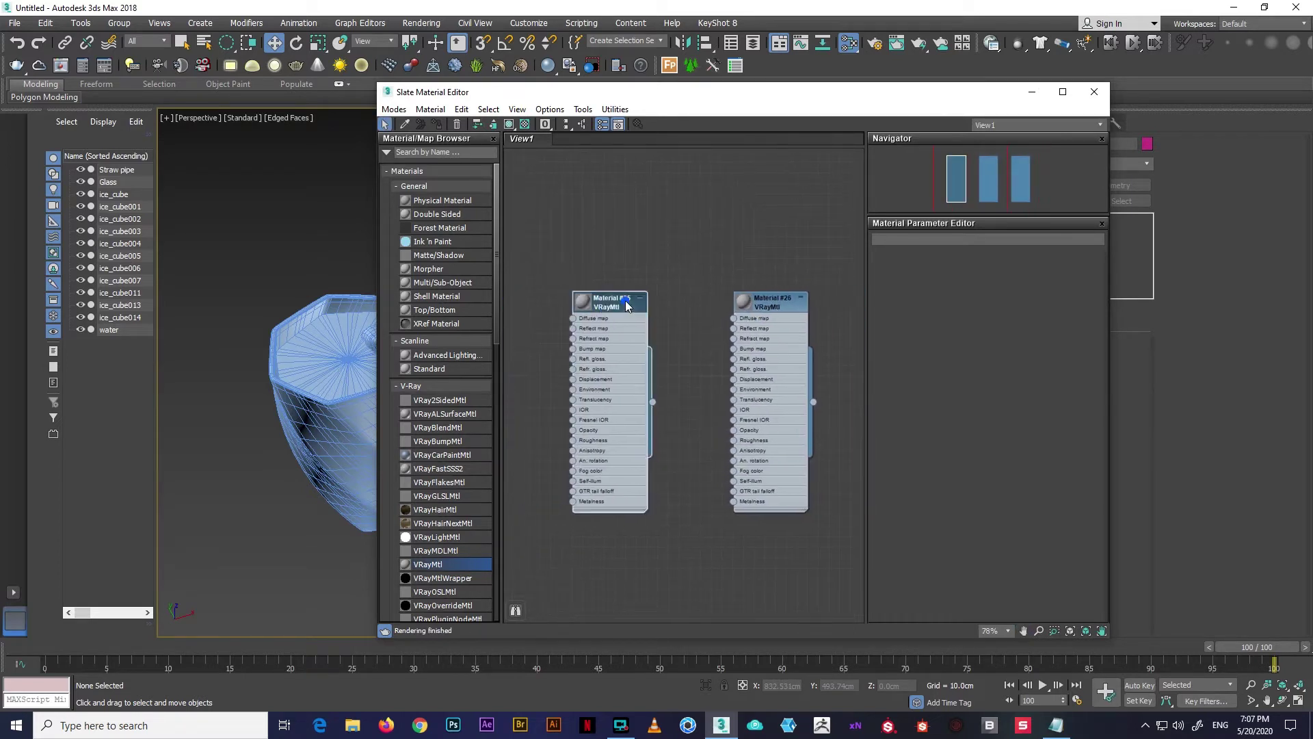
Name the material glass and give it a black diffuse and white reflection
text(glass)
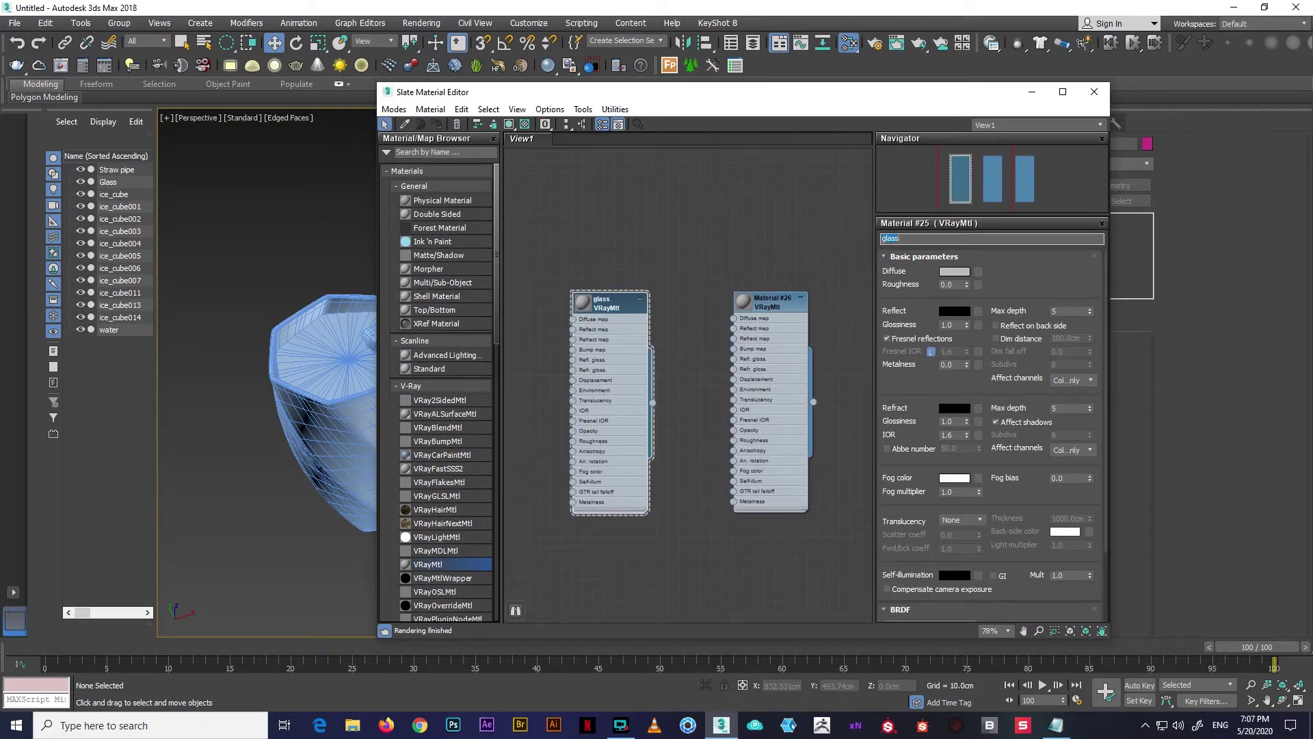
scroll(630, 338, up, 2)
click(954, 271)
mouse_move(479, 145)
mouse_down()
mouse_move(435, 145)
mouse_move(533, 145)
mouse_up()
click(502, 208)
click(503, 208)
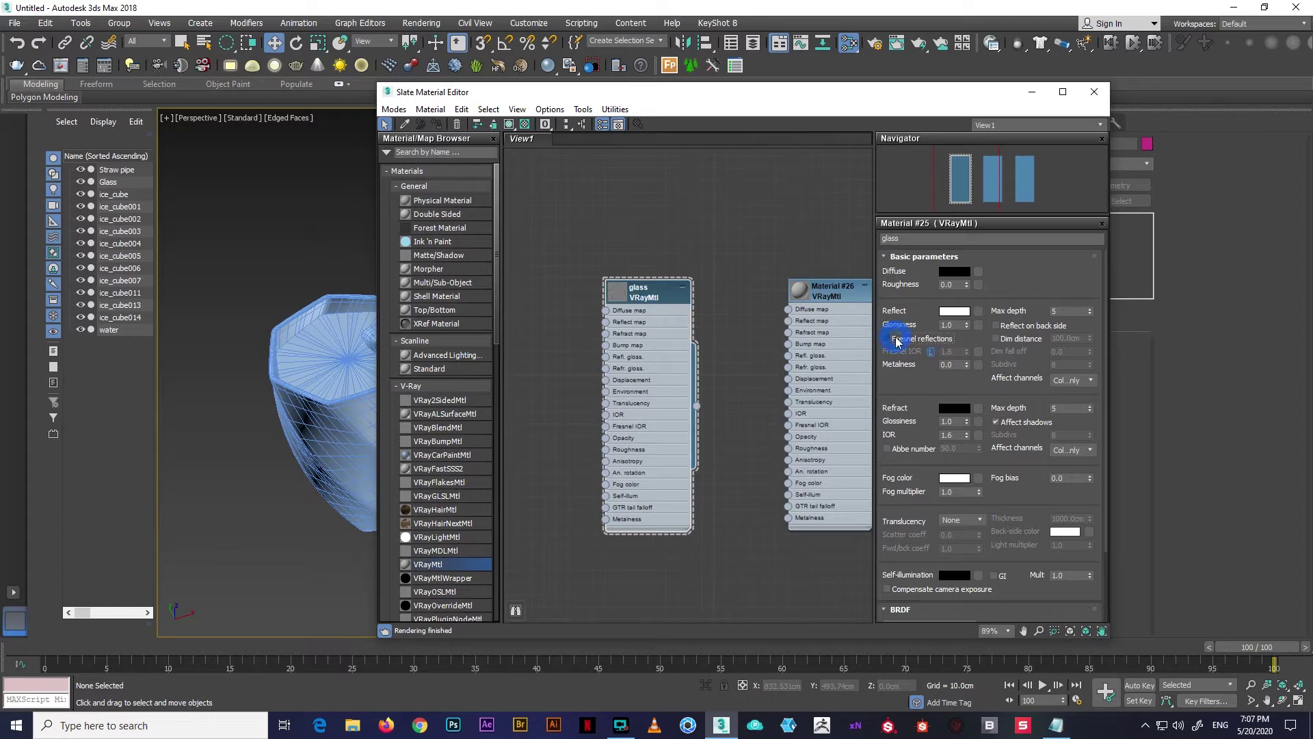
Unlock Fresnel IOR and set refraction white with IOR 1.515 and max depth 8
click(930, 352)
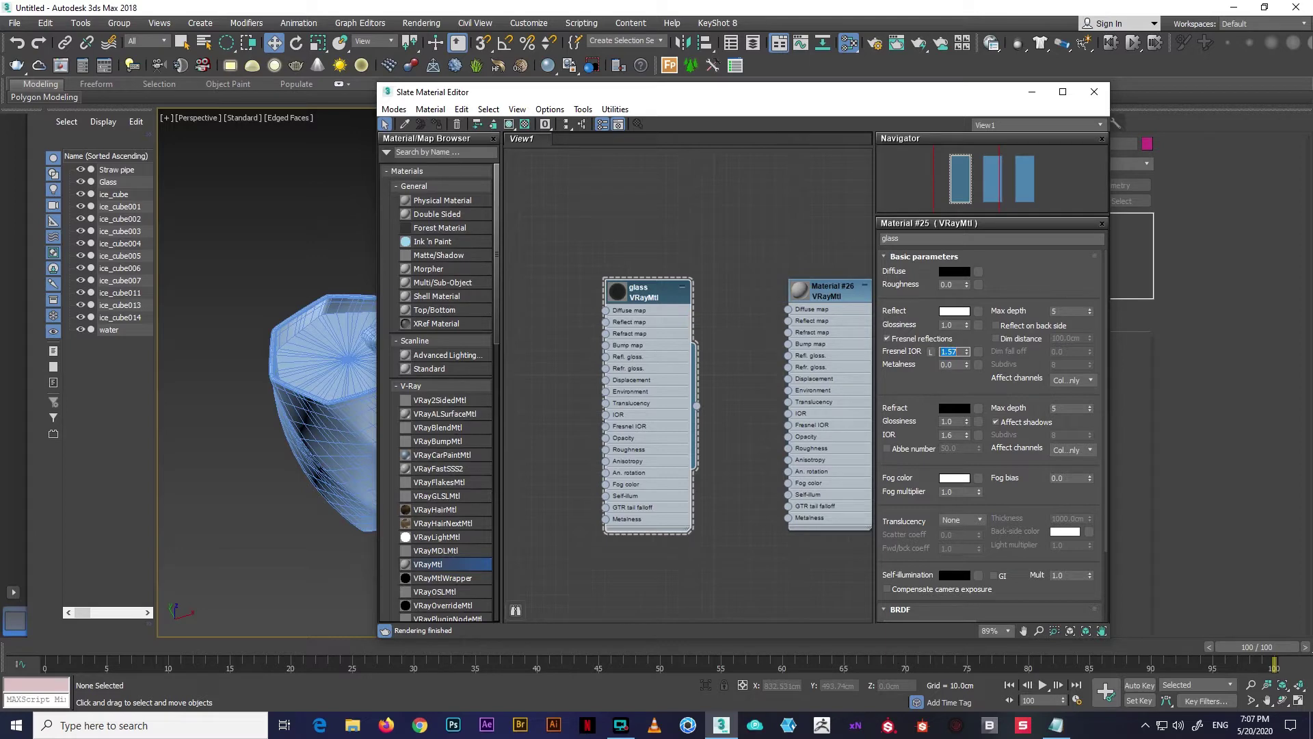
click(954, 408)
drag(393, 205, 393, 88)
click(520, 214)
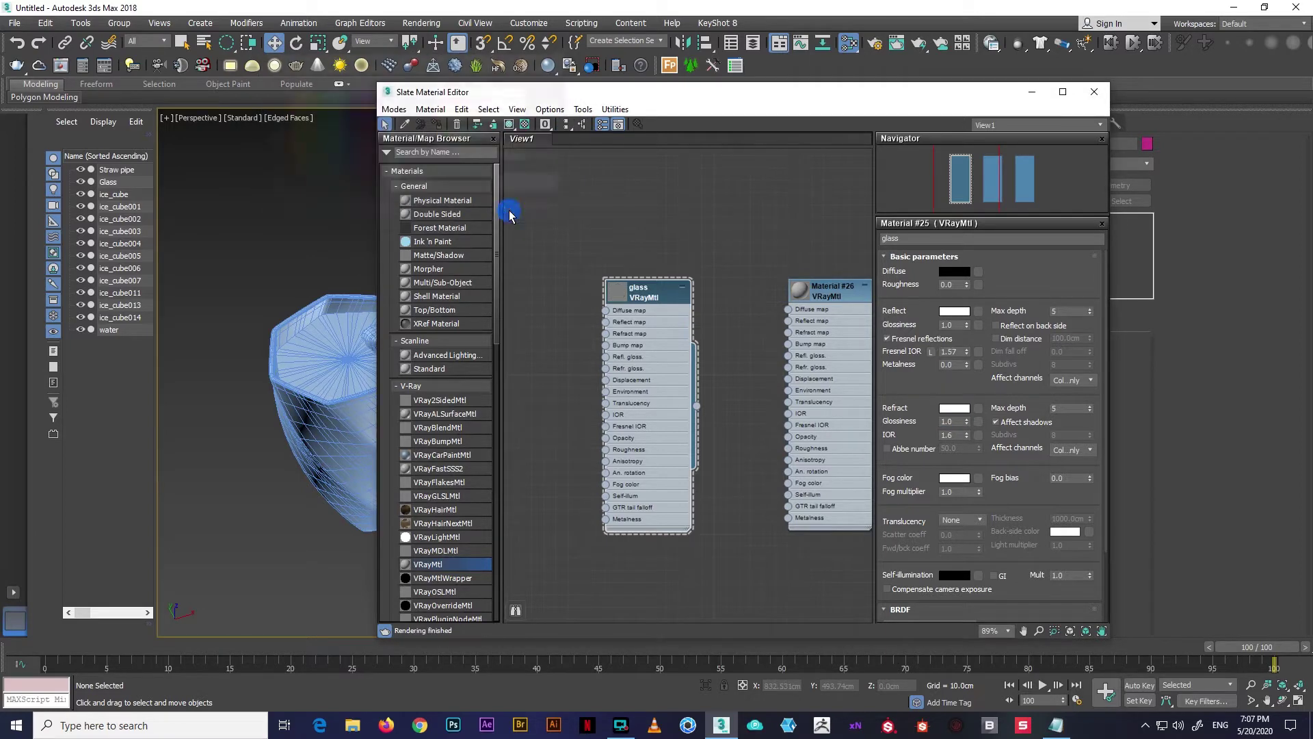
double_click(950, 435)
text(1.)
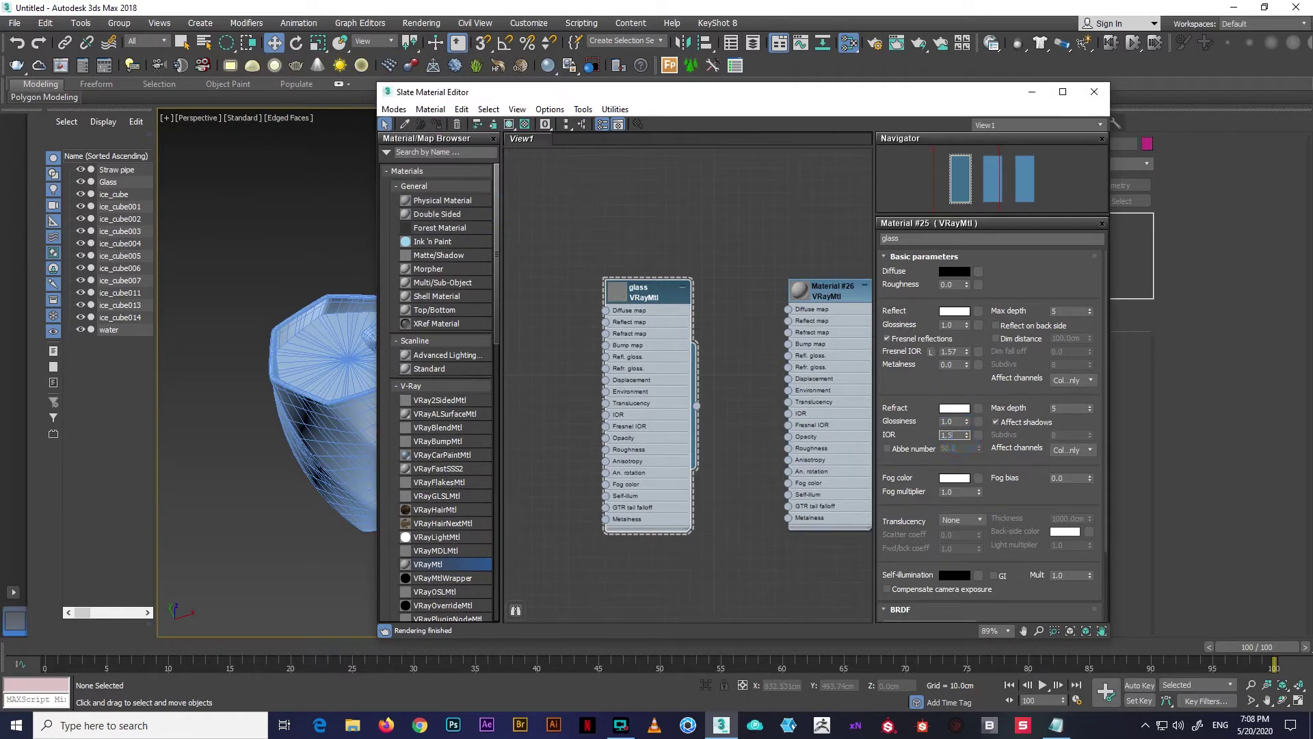
double_click(1068, 409)
text(8)
key(Return)
Enable Reflect on back side and assign the glass material to the glass object
scroll(1012, 408, down, 1)
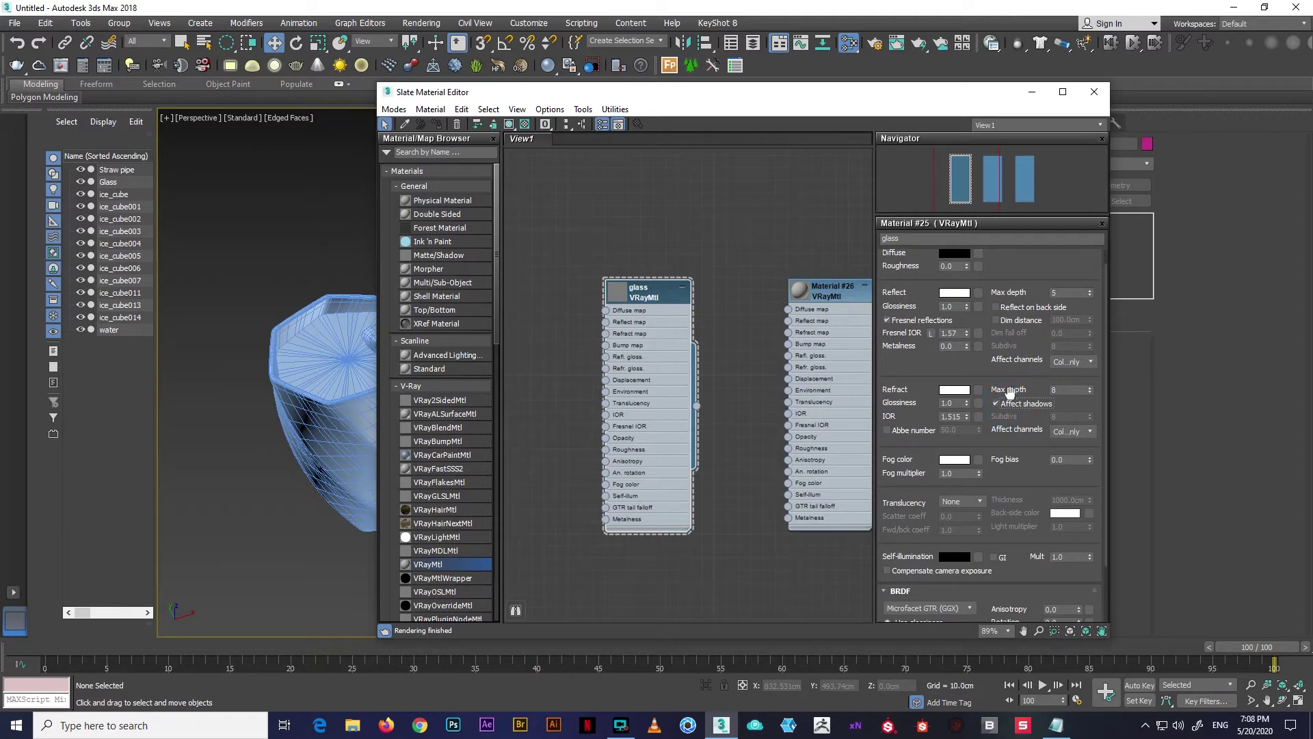
click(1005, 306)
scroll(1017, 324, up, 1)
click(328, 410)
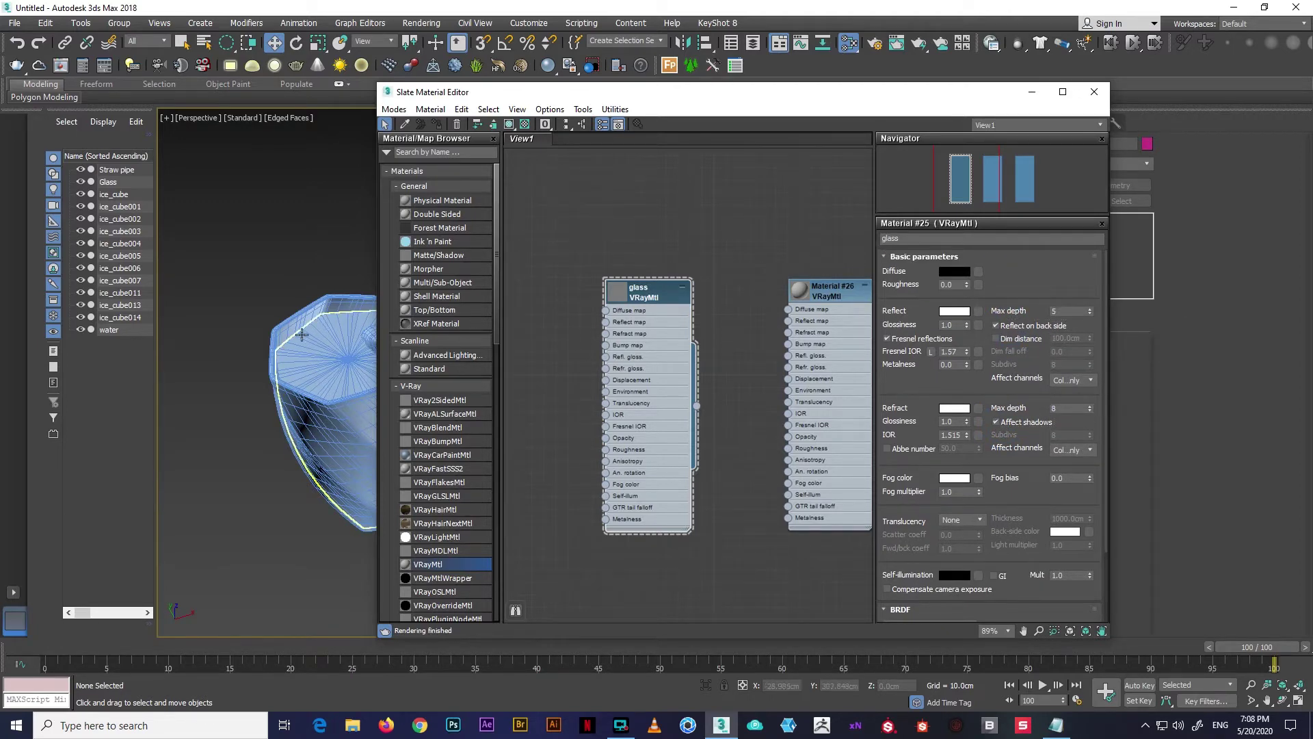
click(522, 125)
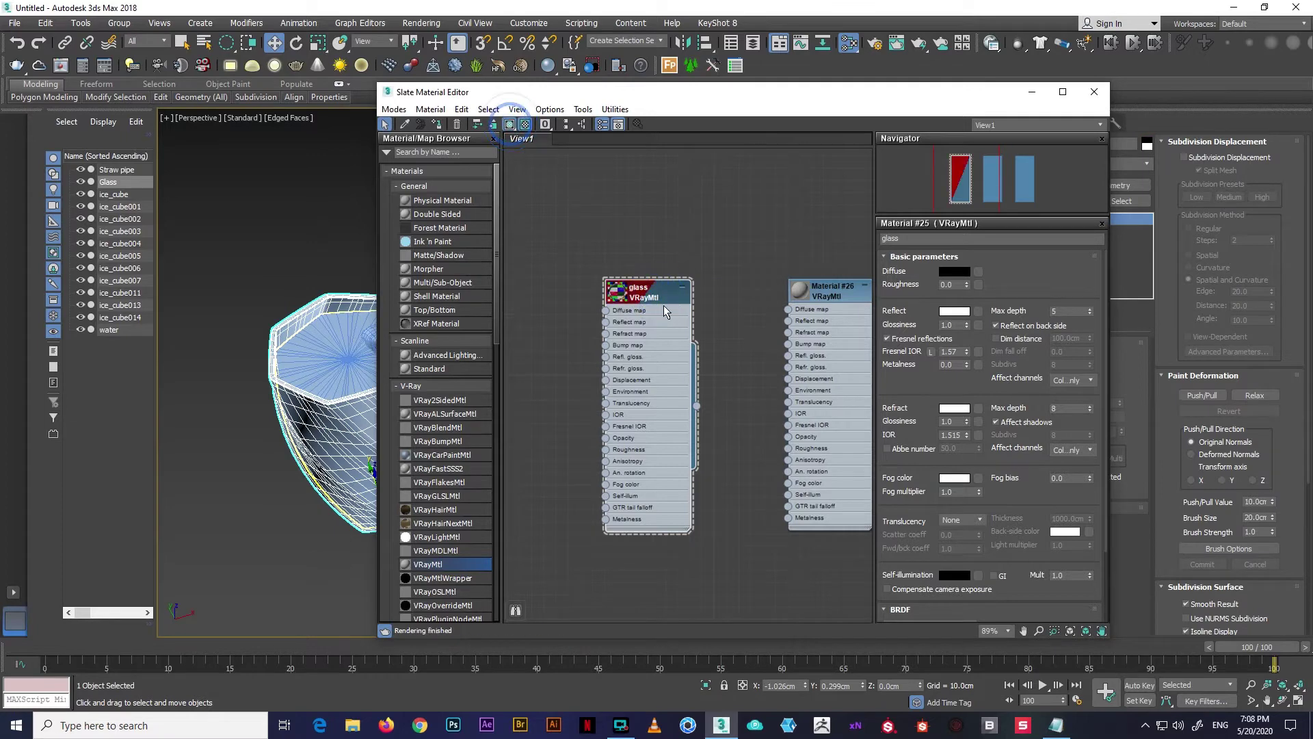
Show the glass material in the viewport and rename Material #26 to ice
click(436, 125)
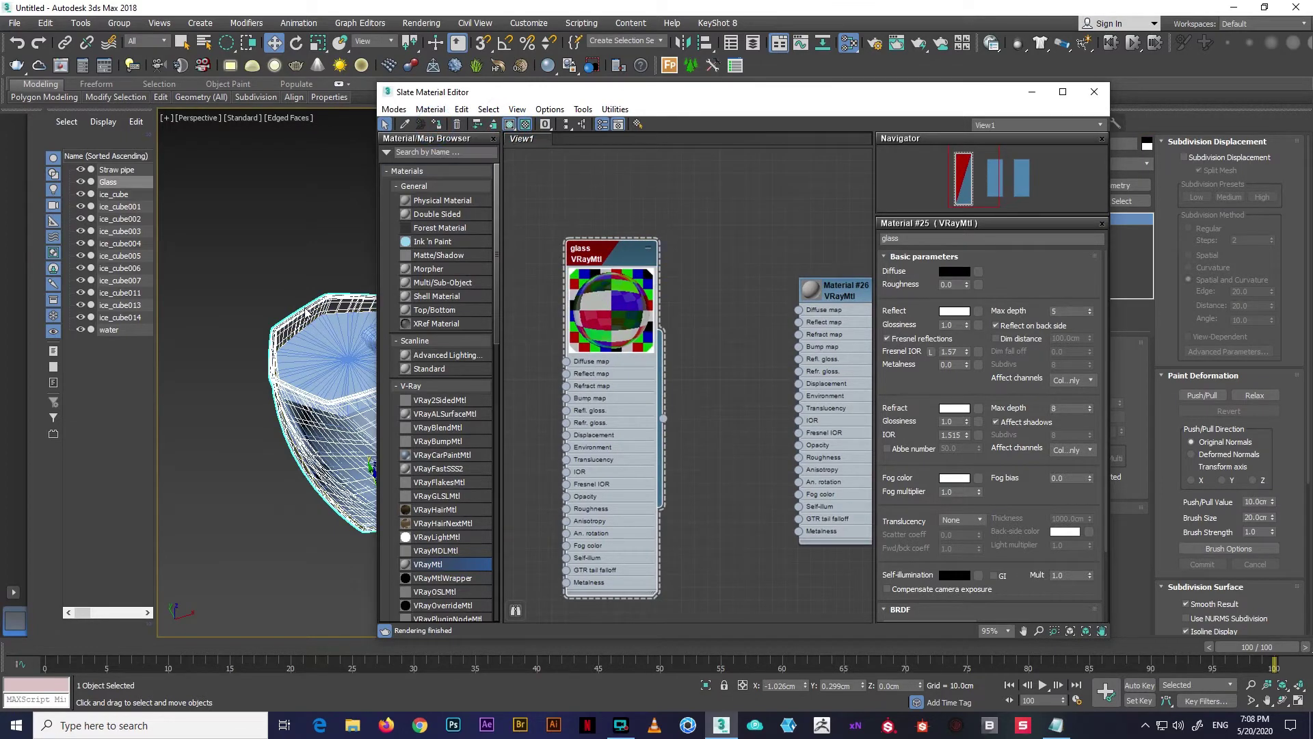
click(348, 234)
double_click(750, 296)
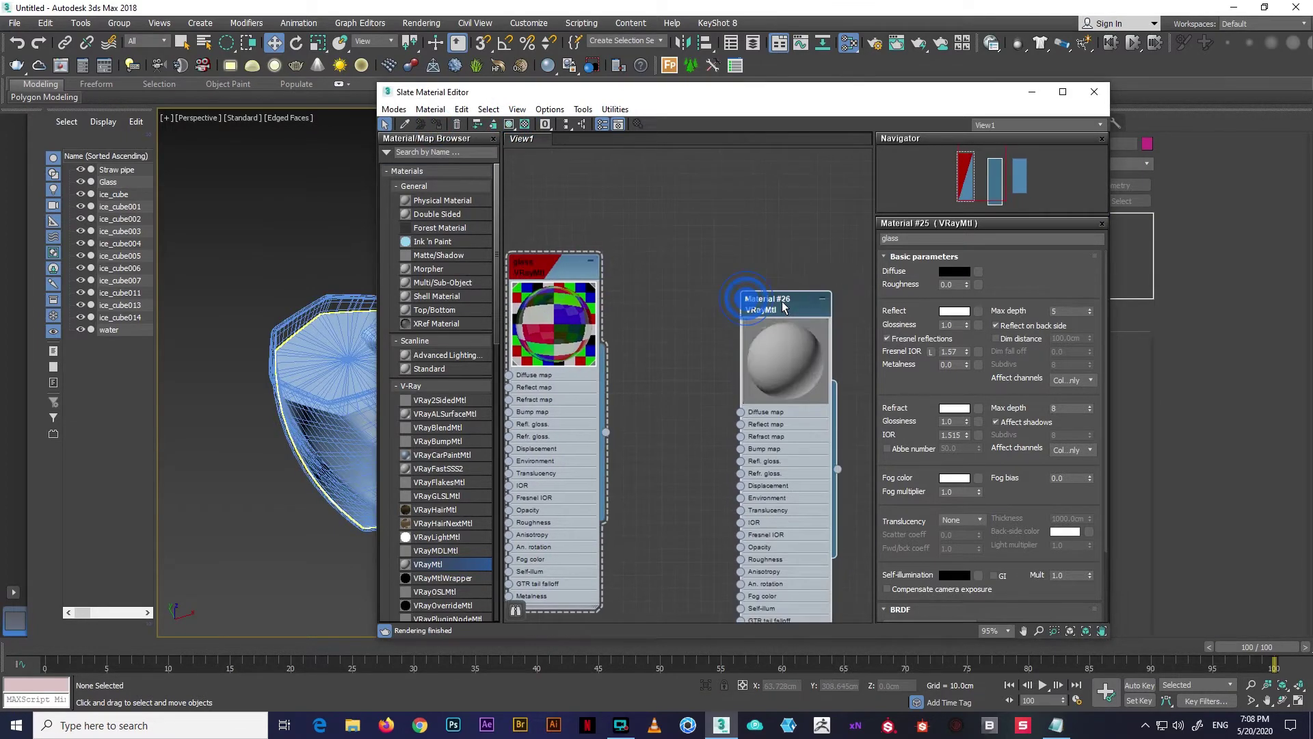
double_click(777, 290)
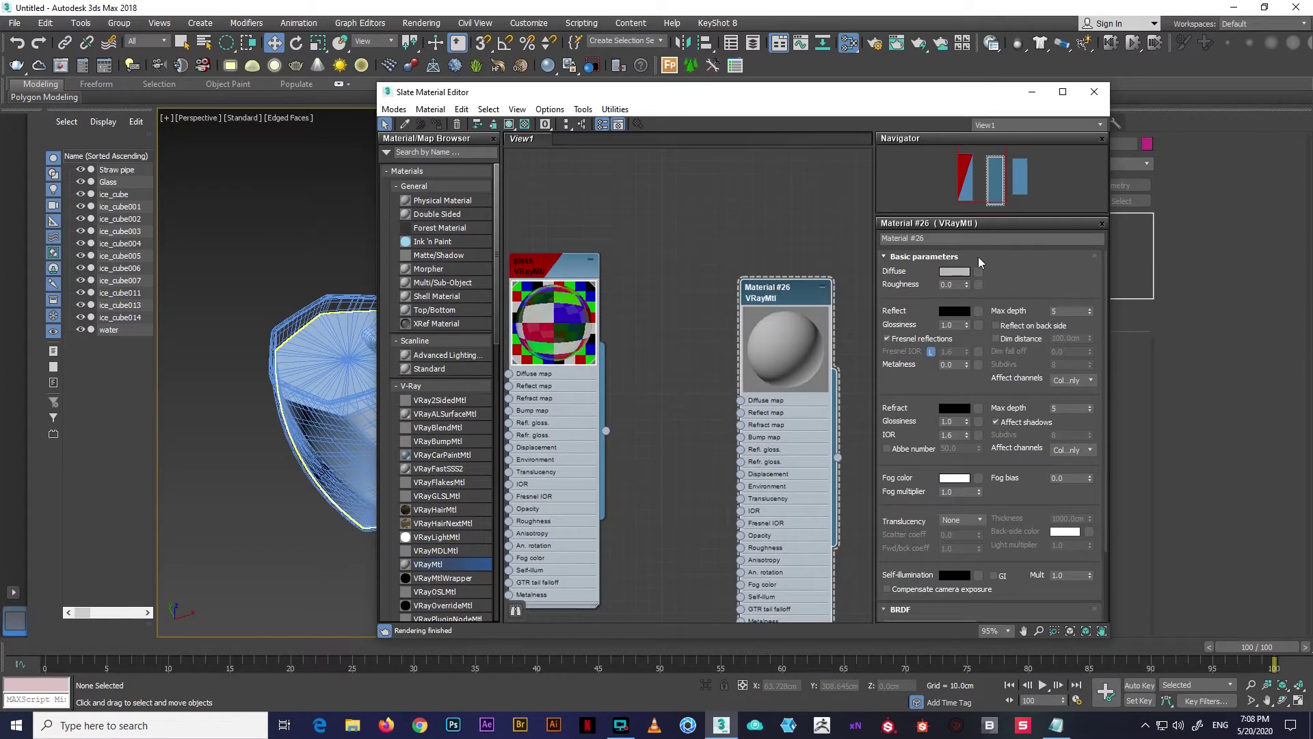
click(960, 238)
text(ice)
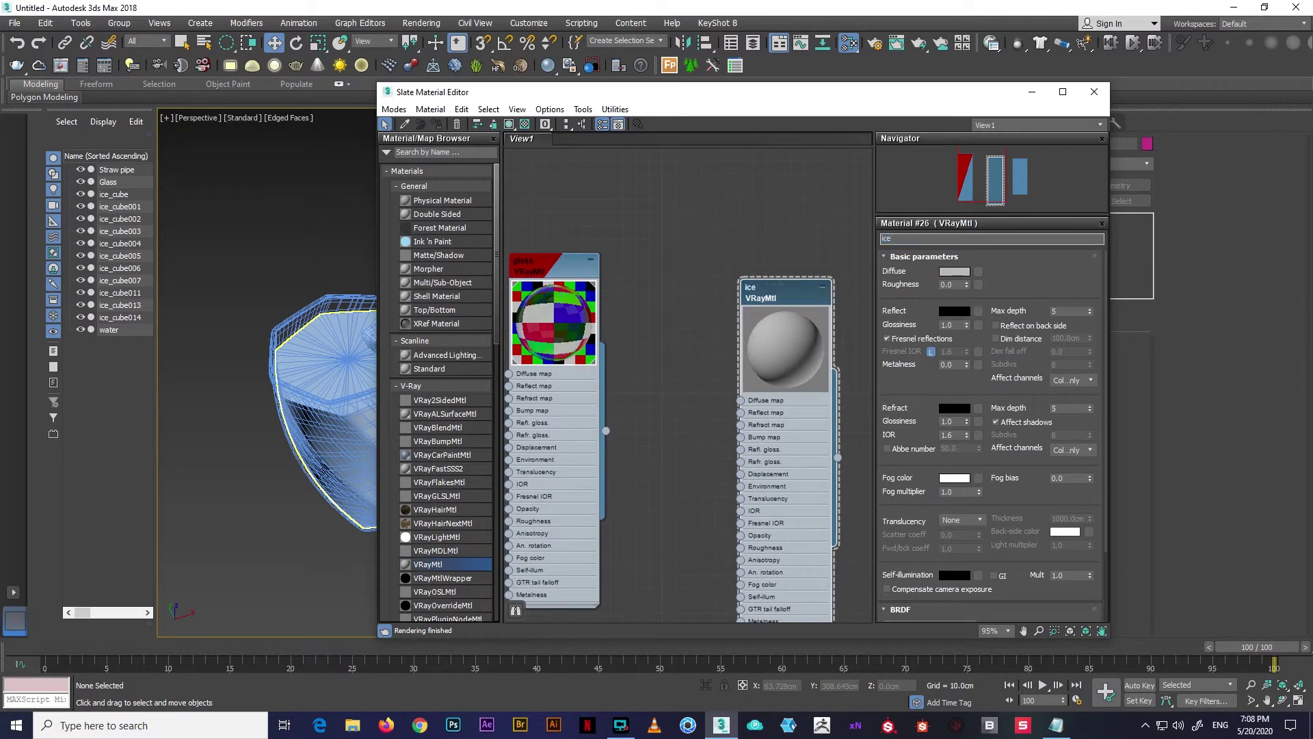
key(Return)
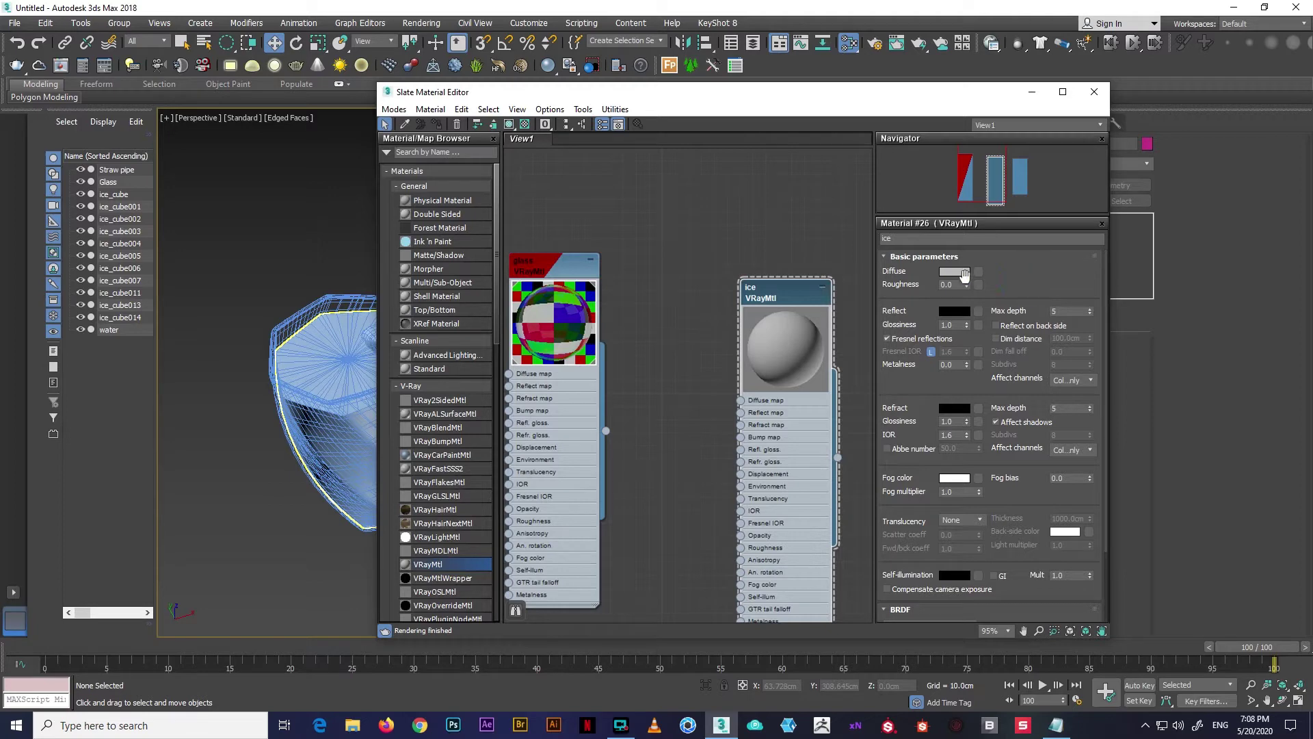
Give the ice white reflection, back-side reflection and an unlocked Fresnel IOR
click(958, 274)
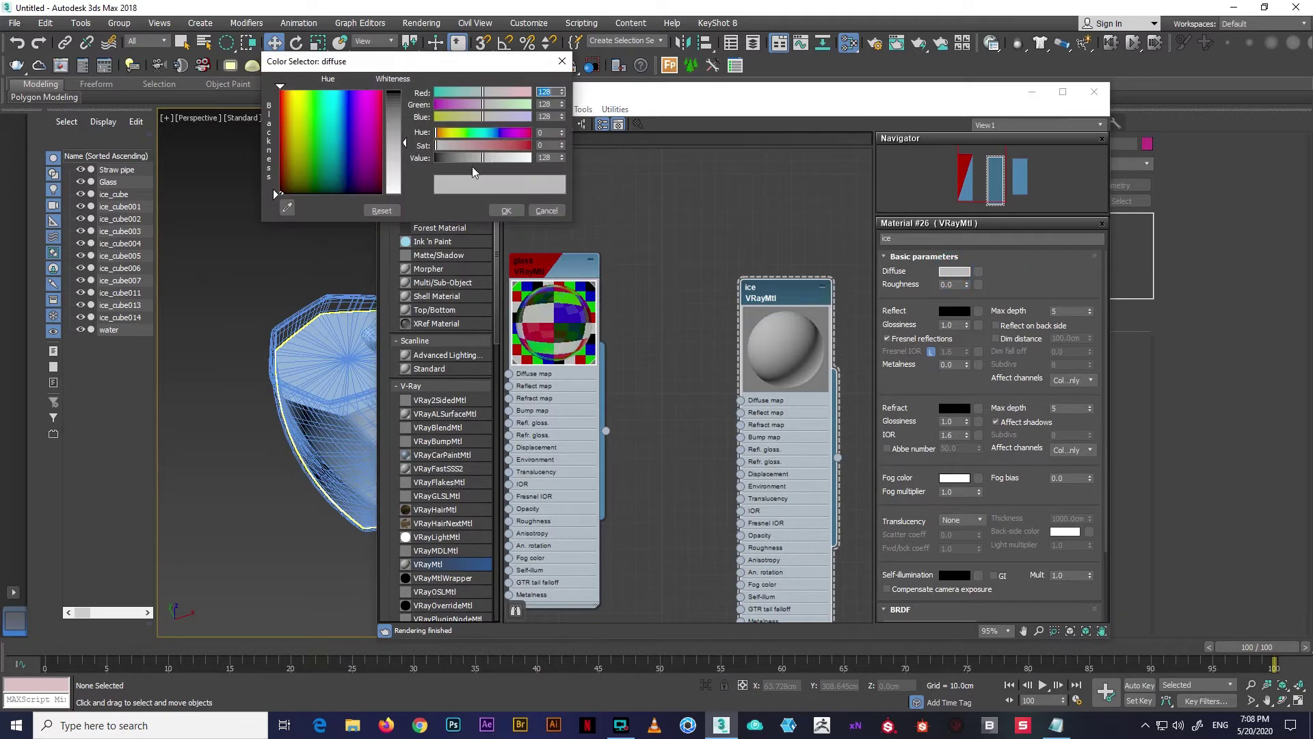
click(506, 210)
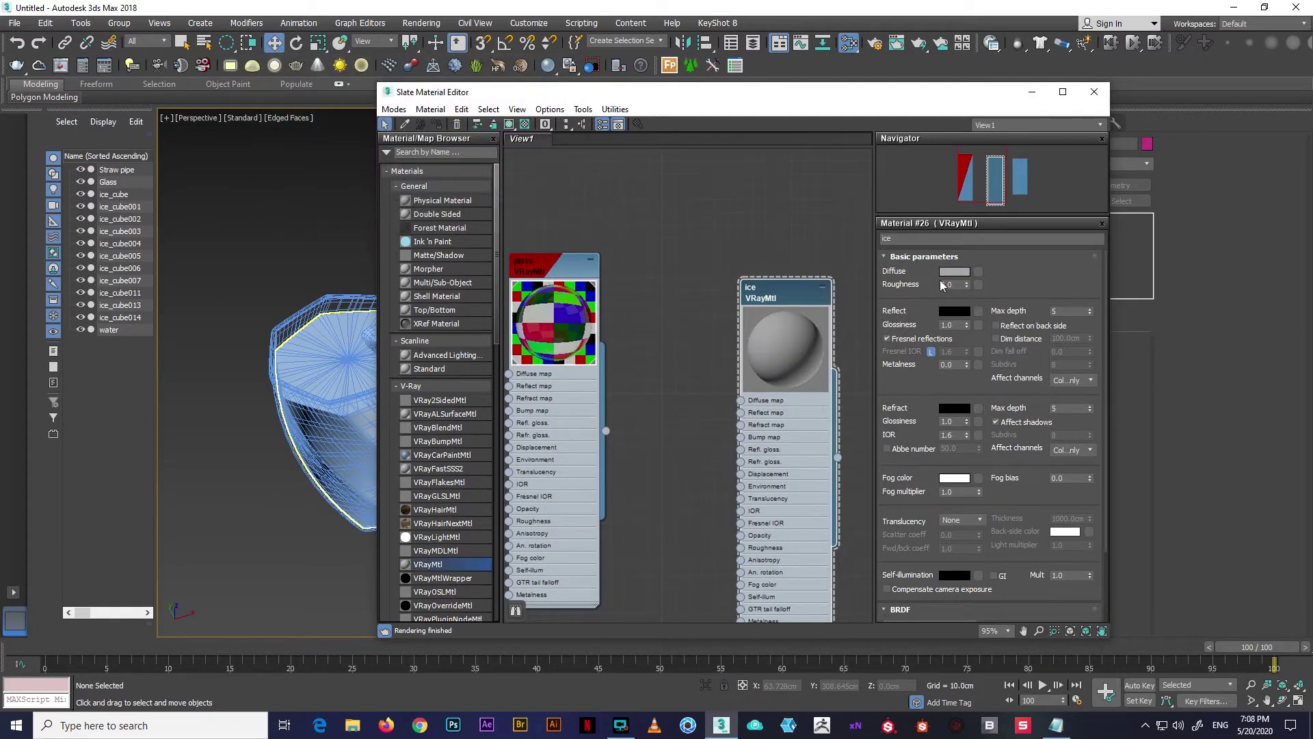
click(954, 311)
drag(403, 167, 506, 188)
click(514, 213)
click(1017, 329)
click(931, 352)
text(1.33)
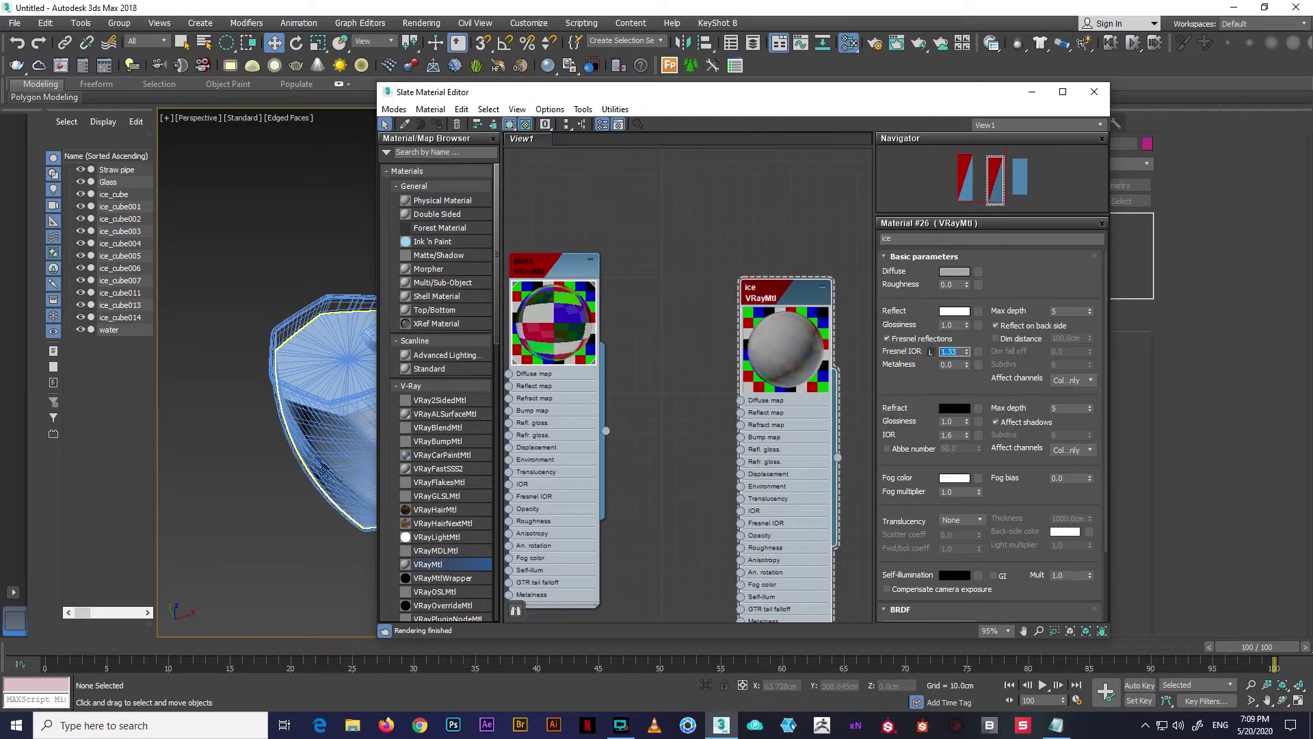
Set the ice refraction white with IOR 2.21, keep max depth 5, select an ice cube
scroll(913, 410, down, 1)
click(954, 379)
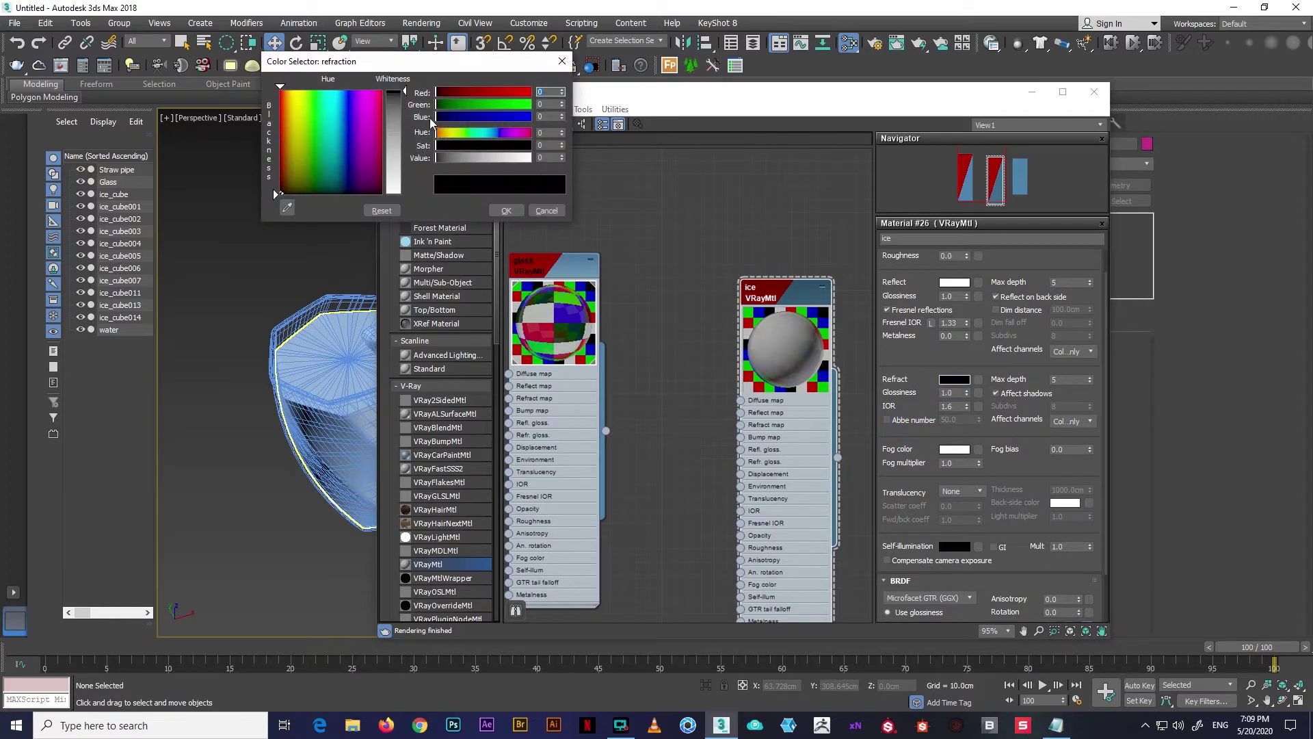
drag(395, 124, 396, 194)
click(505, 210)
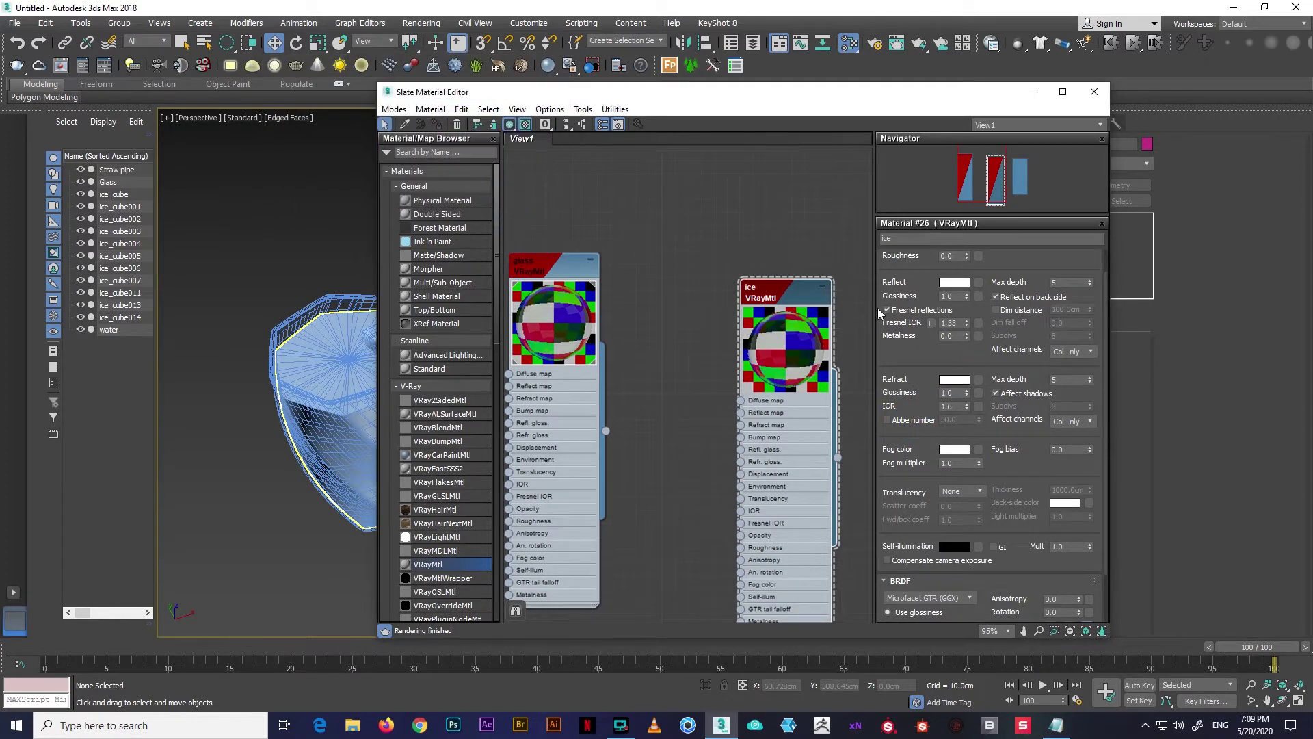
double_click(953, 406)
text(2.21)
key(Return)
double_click(1071, 380)
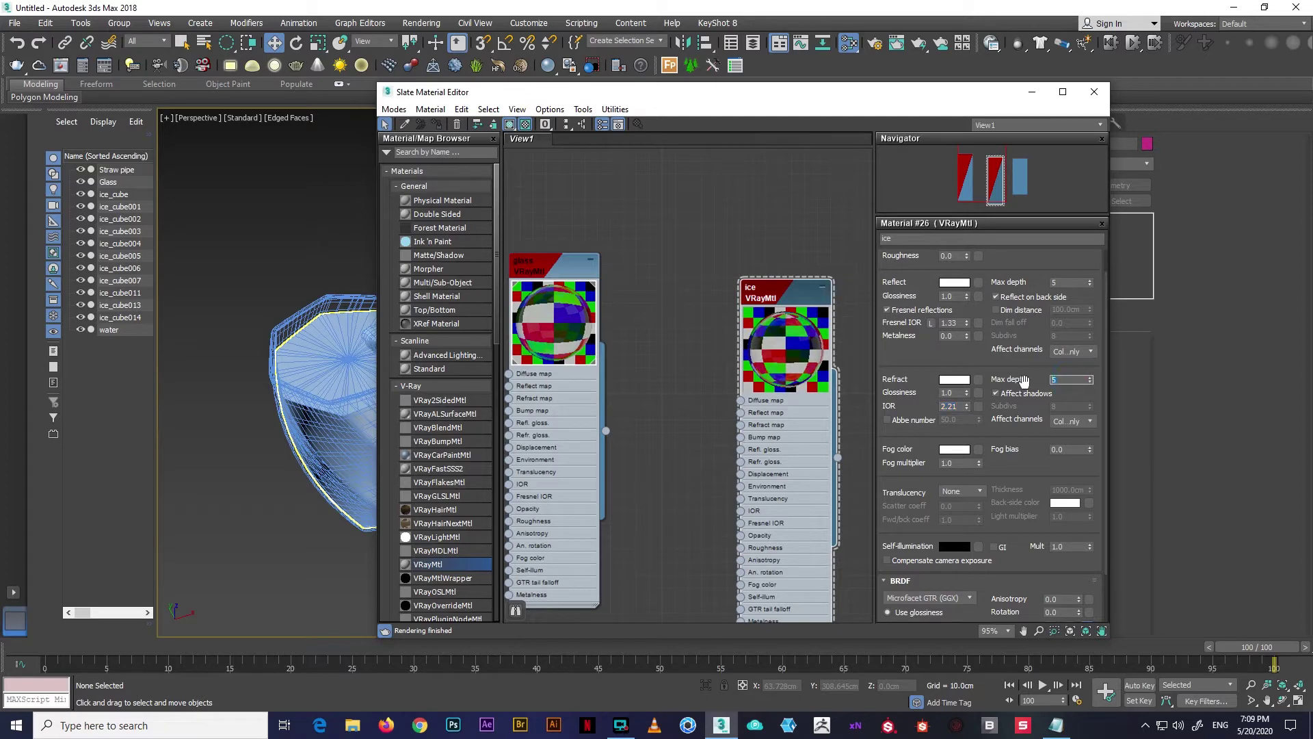
click(1058, 398)
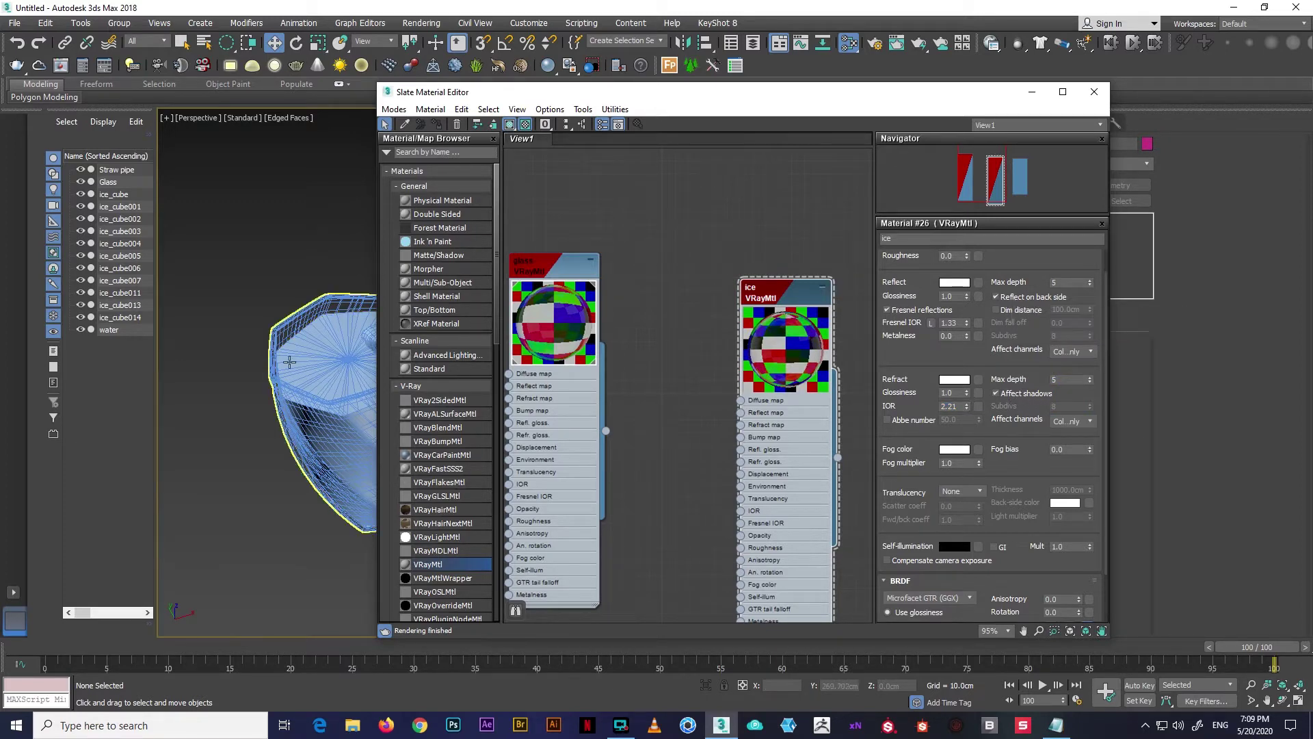
click(311, 322)
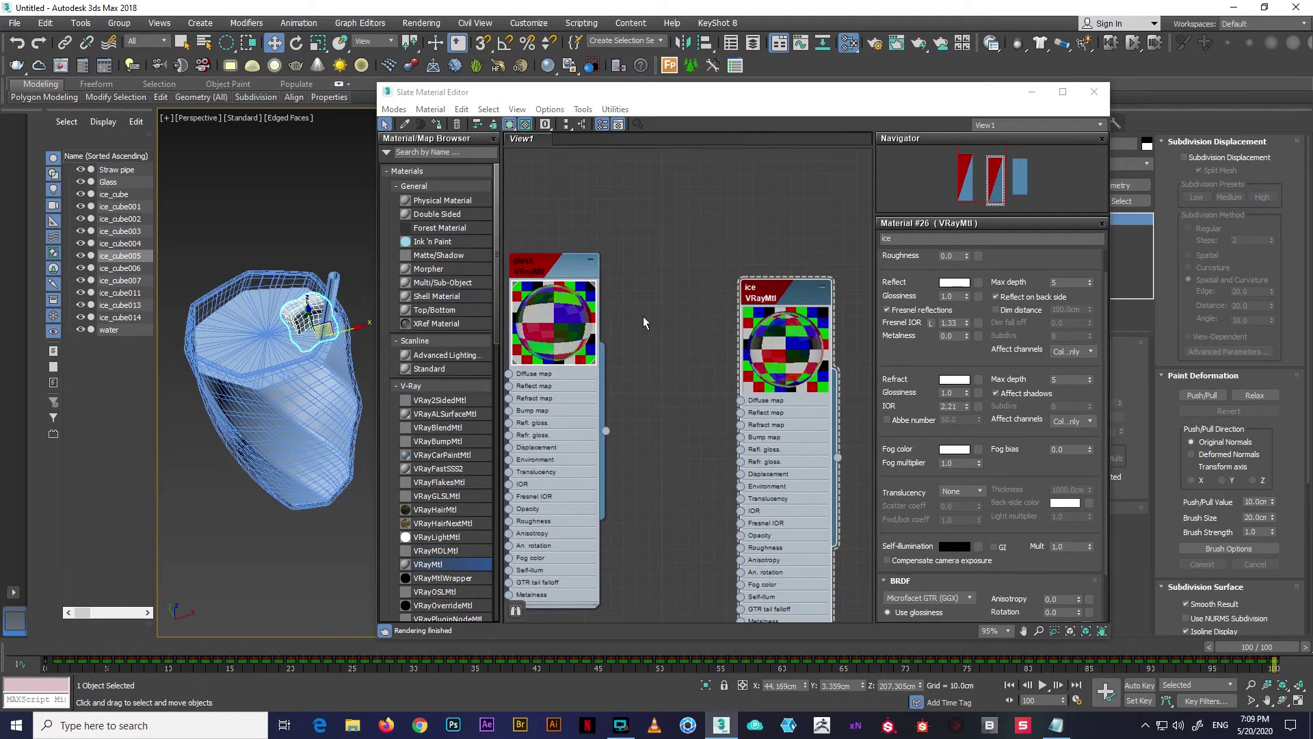
Minimize the material editor and switch the viewport to wireframe
drag(818, 92, 978, 185)
alt+middle_drag(389, 345, 411, 335)
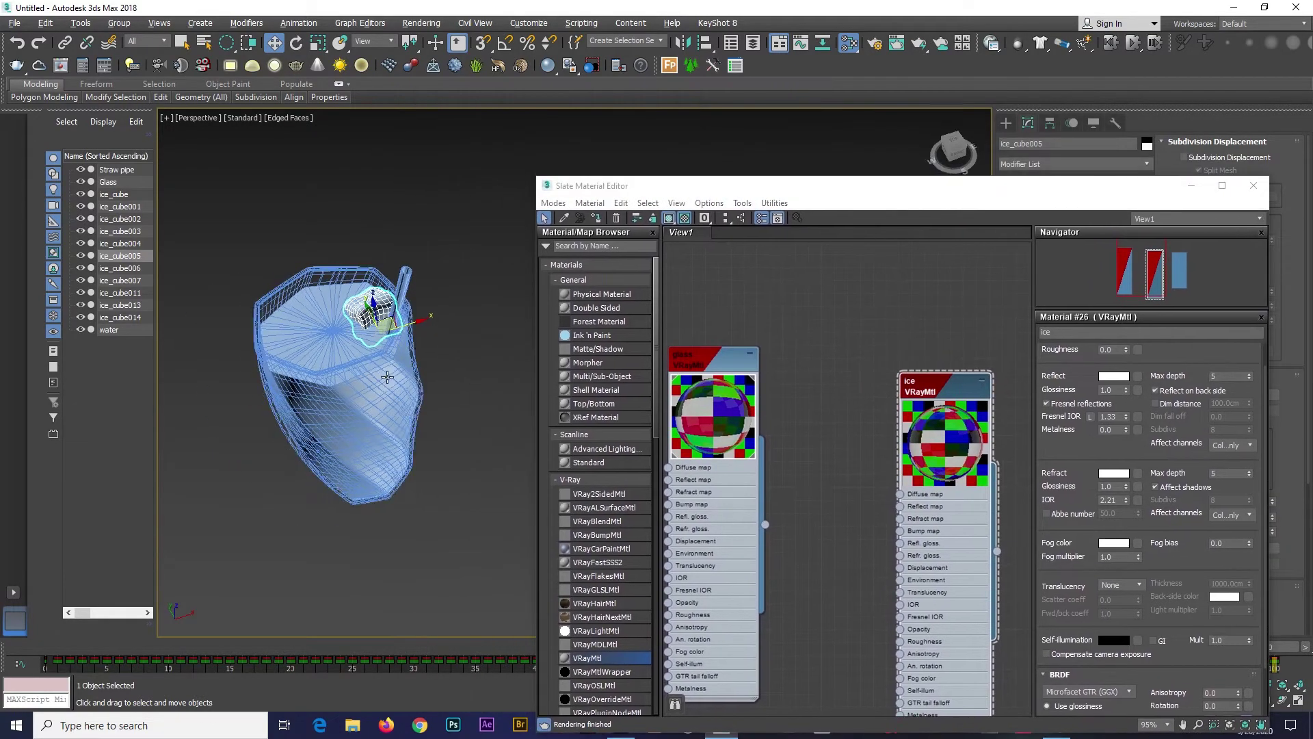
drag(889, 185, 876, 210)
click(1178, 210)
mouse_move(424, 346)
middle_down()
mouse_move(594, 345)
mouse_move(654, 393)
mouse_move(757, 322)
mouse_move(677, 351)
mouse_move(774, 240)
middle_up()
key(F3)
click(773, 240)
Region-select the glass contents, drop glass, water and straw, and isolate the eleven ice cubes
click(226, 42)
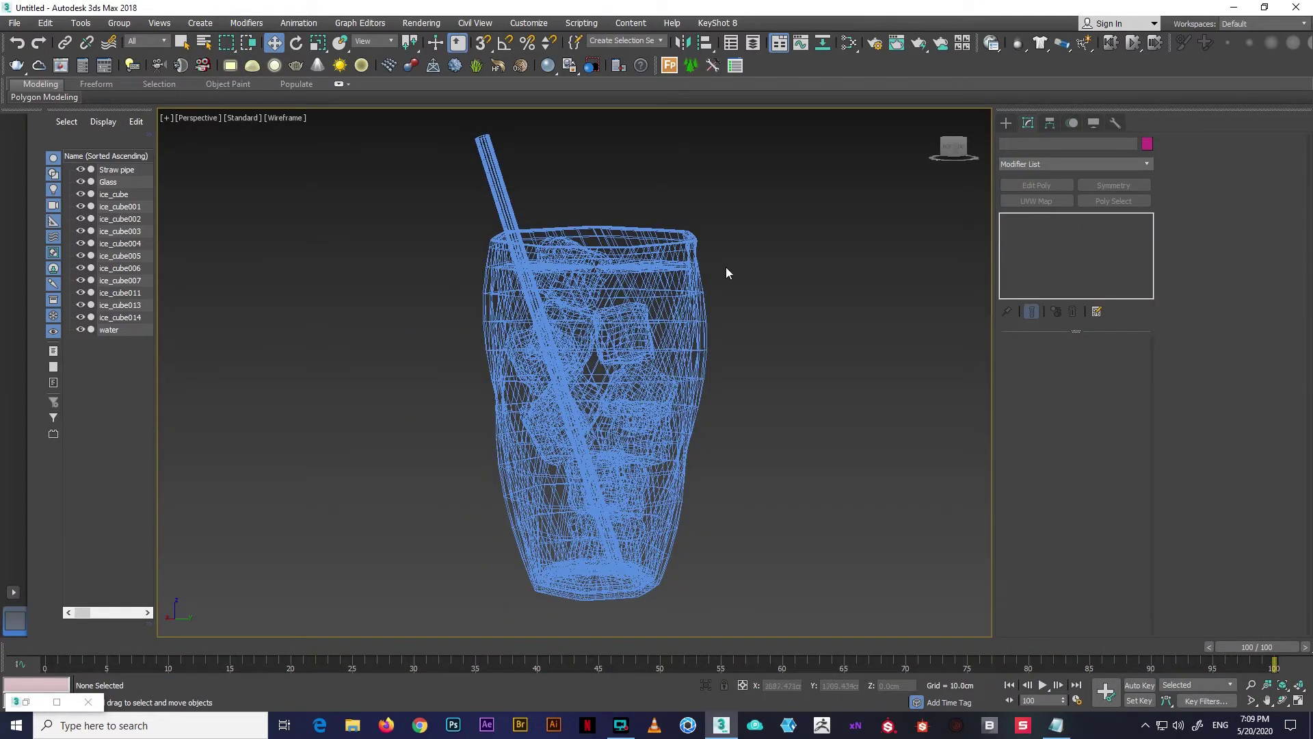
drag(748, 211, 429, 598)
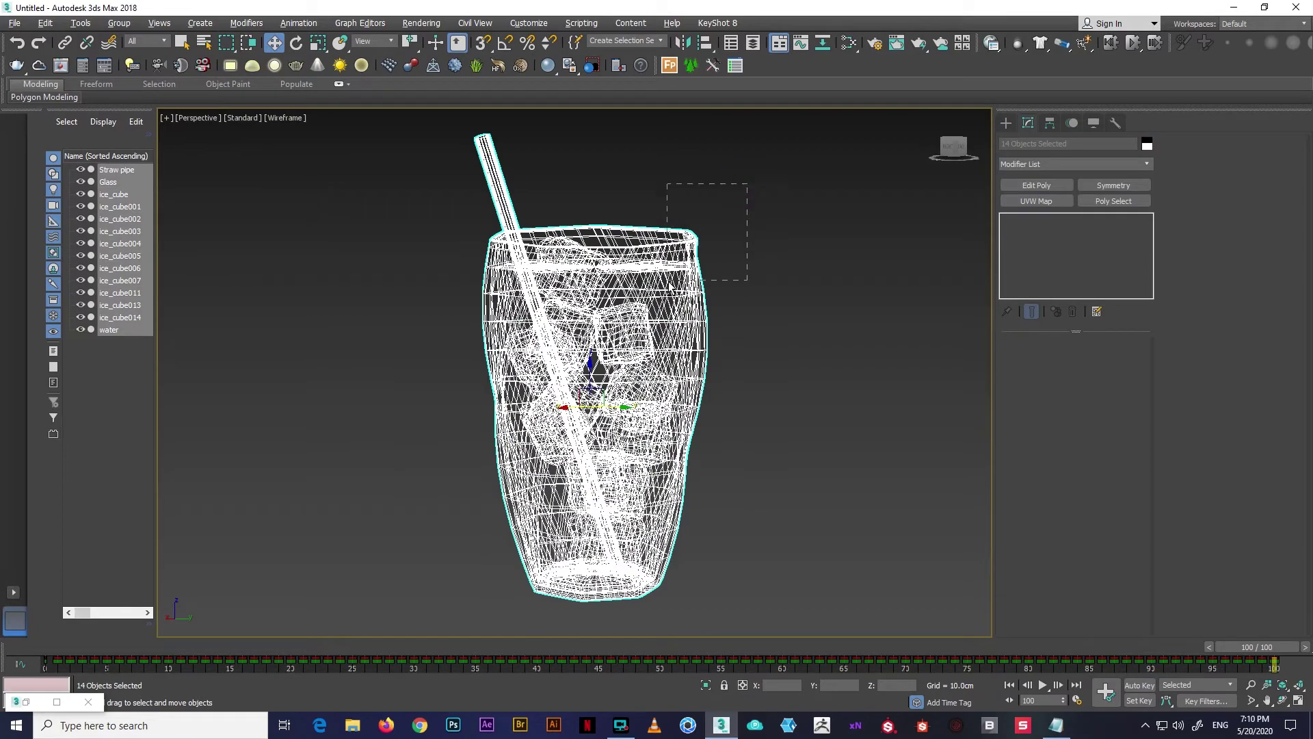
alt+drag(692, 239, 669, 287)
alt+drag(573, 150, 556, 170)
mouse_move(781, 354)
alt+middle_down()
mouse_move(524, 376)
mouse_move(602, 478)
alt+middle_up()
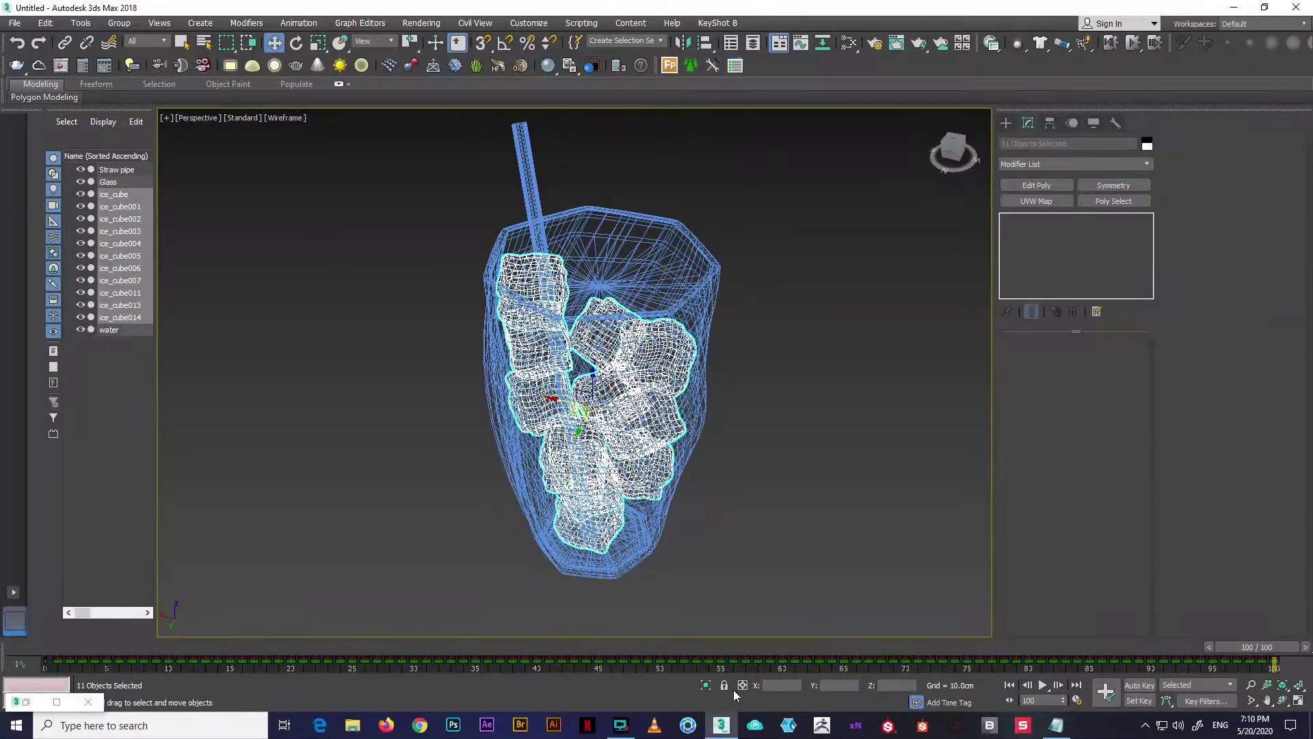
click(705, 685)
mouse_move(684, 560)
alt+middle_down()
mouse_move(670, 520)
mouse_move(694, 499)
alt+middle_up()
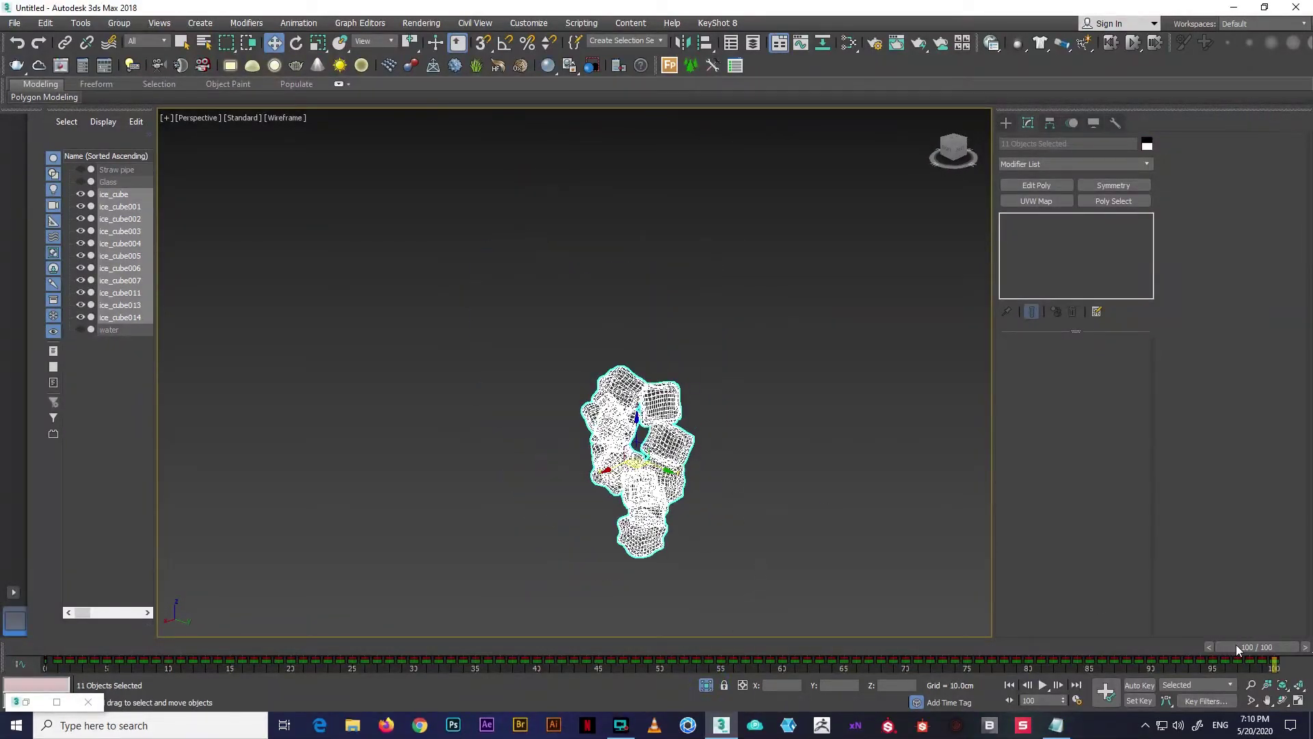
Delete the ice cubes' animation keys on the track bar and return to frame 0
drag(1236, 646, 1272, 646)
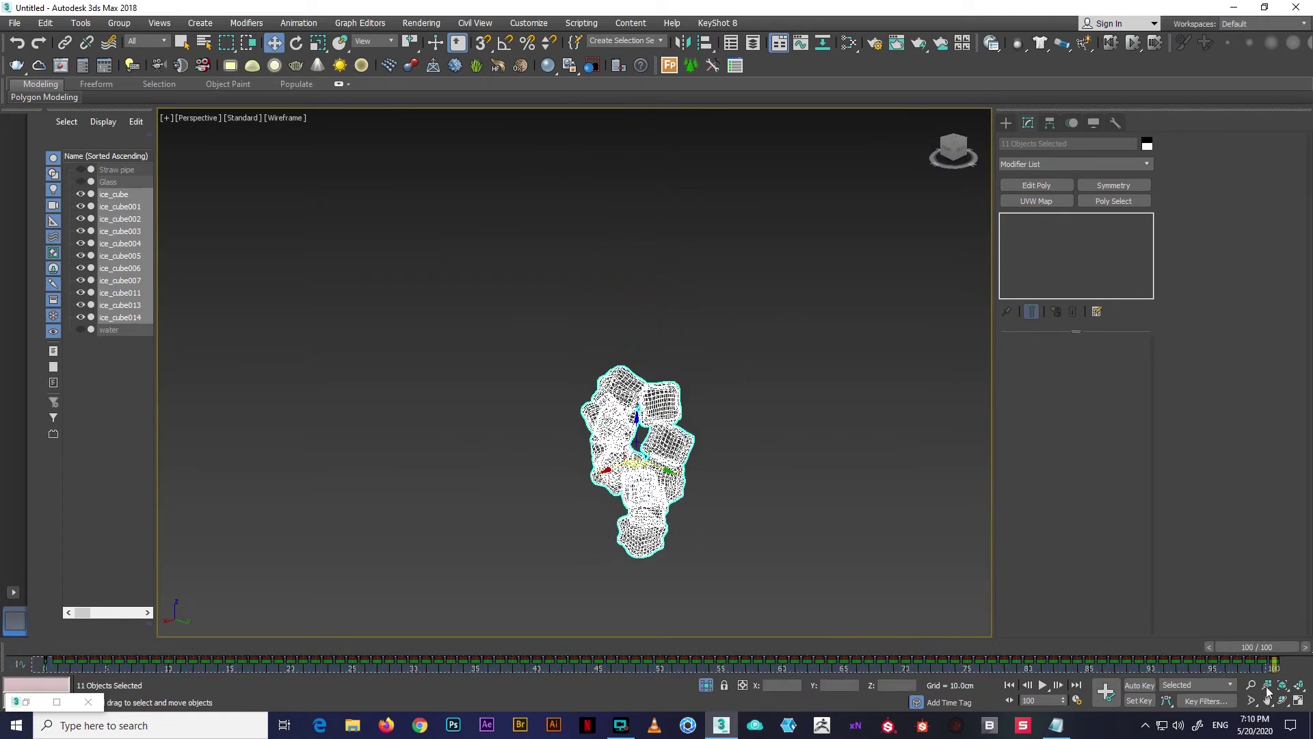
right_click(1180, 662)
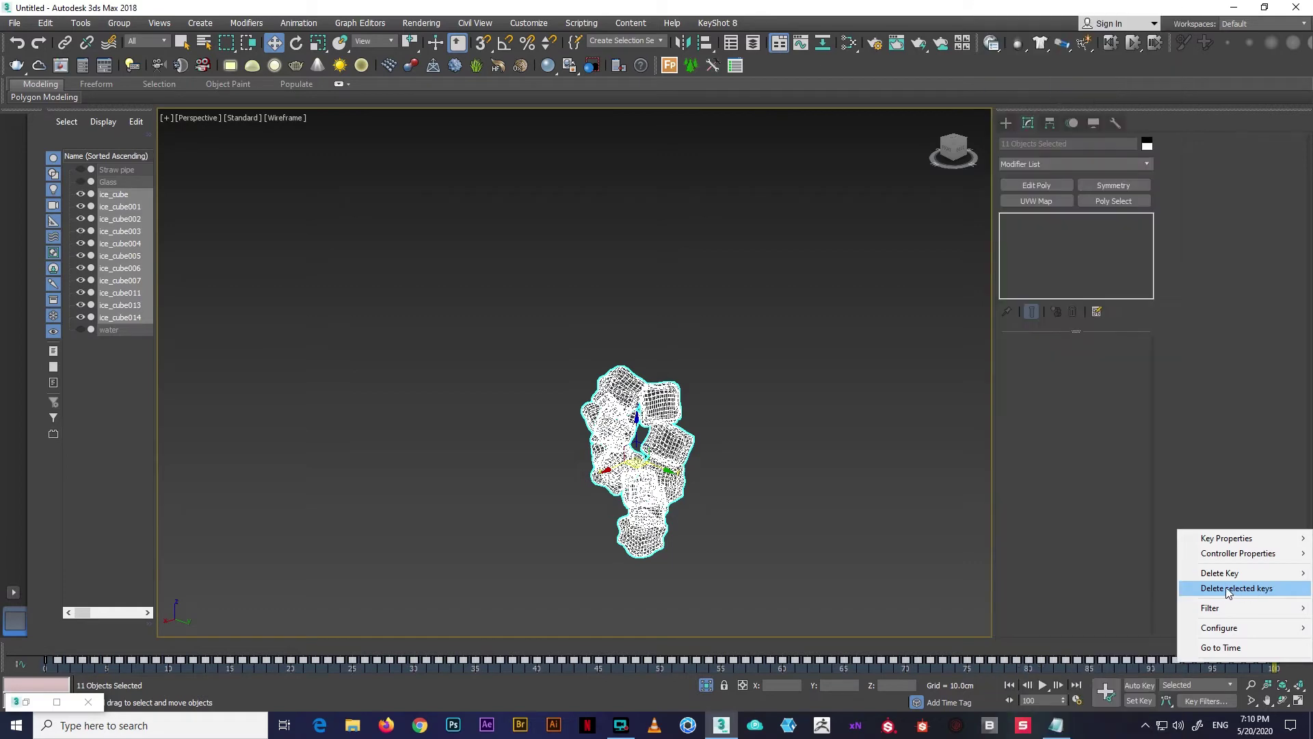
click(1229, 589)
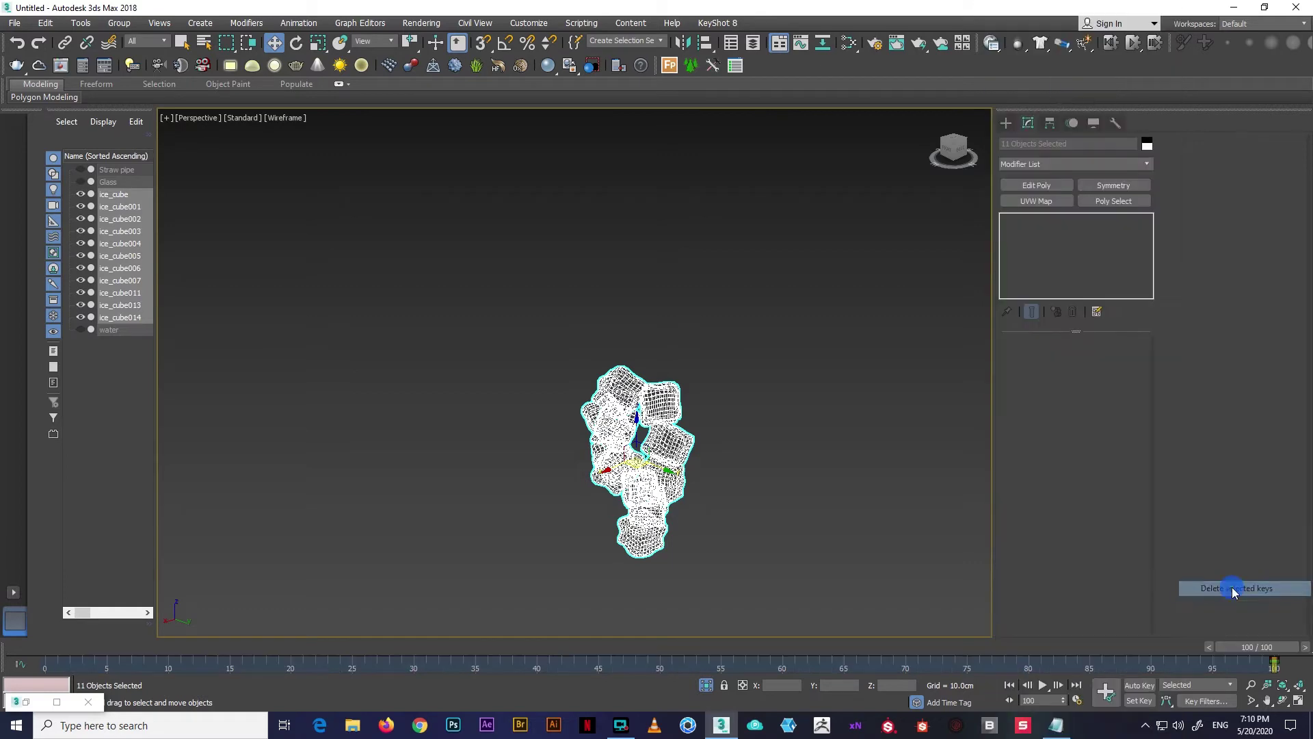
right_click(1236, 661)
drag(1252, 647, 61, 647)
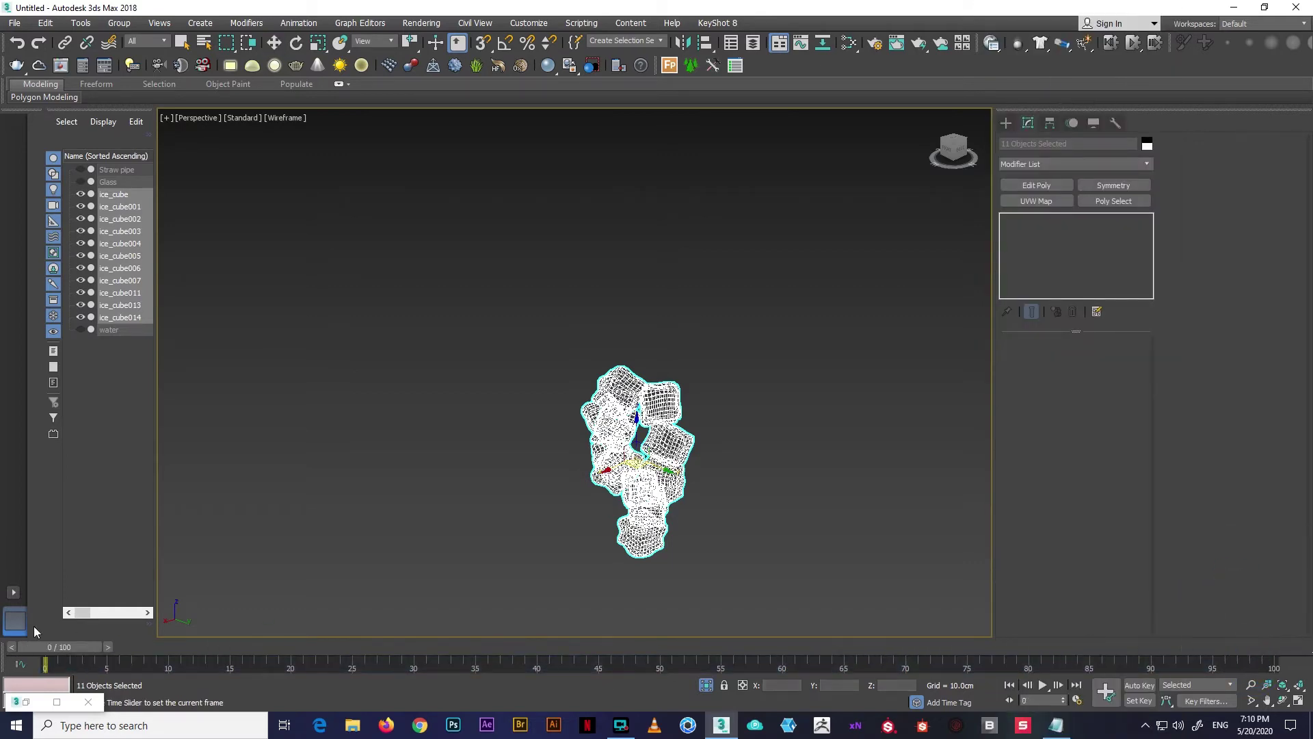
Restore shaded display, deselect the ice cubes, and check the rendered frame window
key(F3)
click(692, 547)
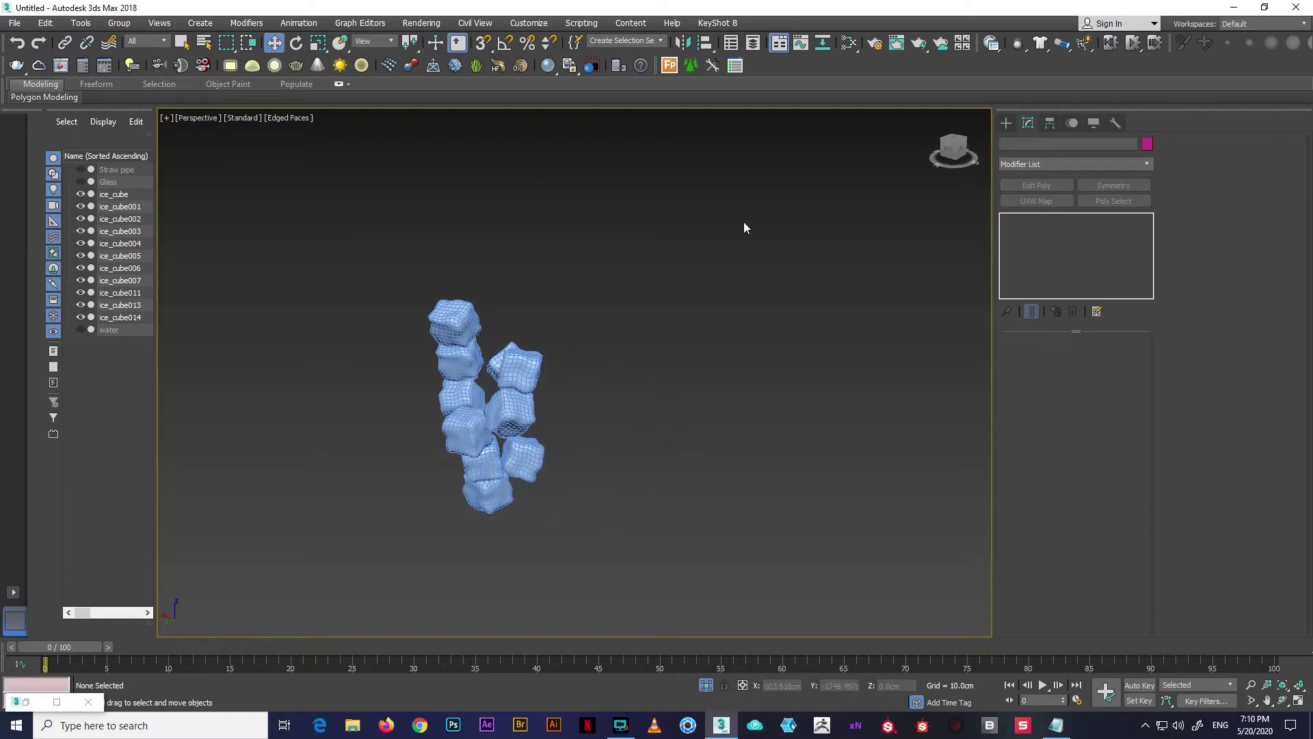
click(896, 42)
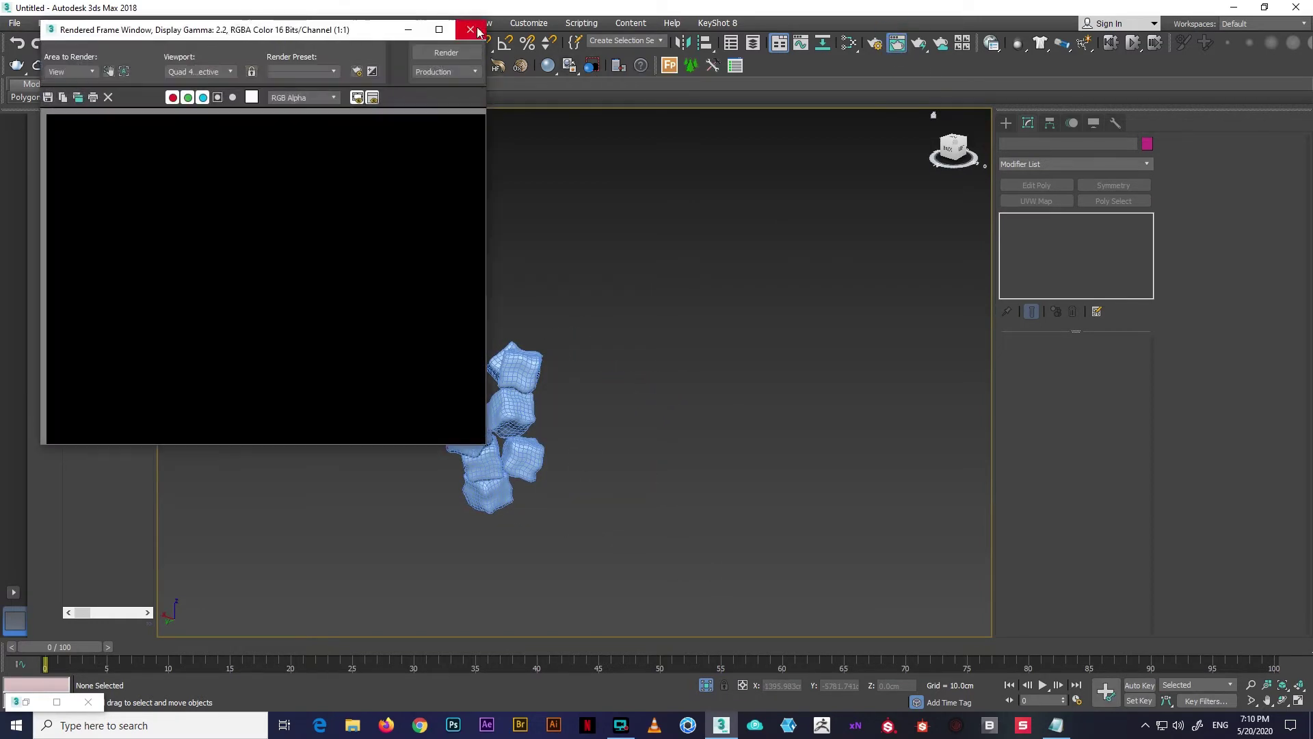
click(470, 30)
Open the node material editor and end isolation to bring back glass, straw and water
key(m)
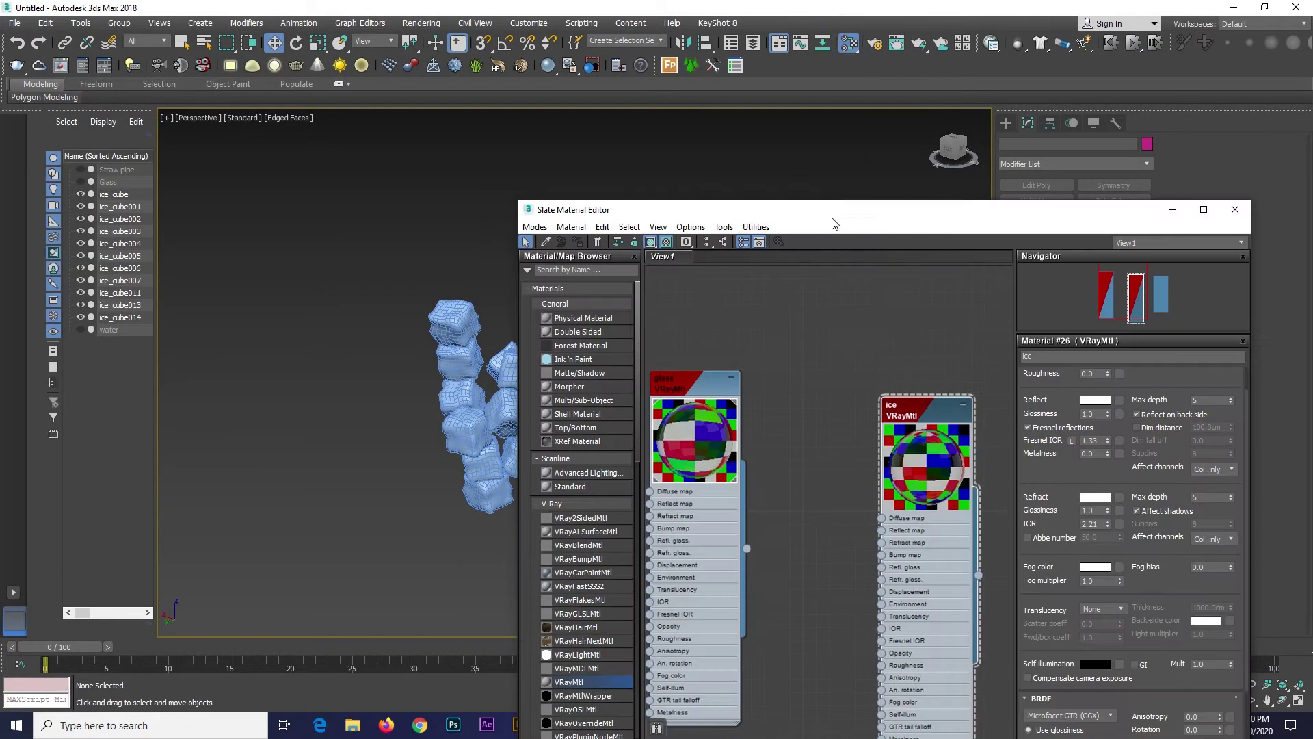
drag(533, 222, 400, 494)
drag(1046, 274, 1033, 262)
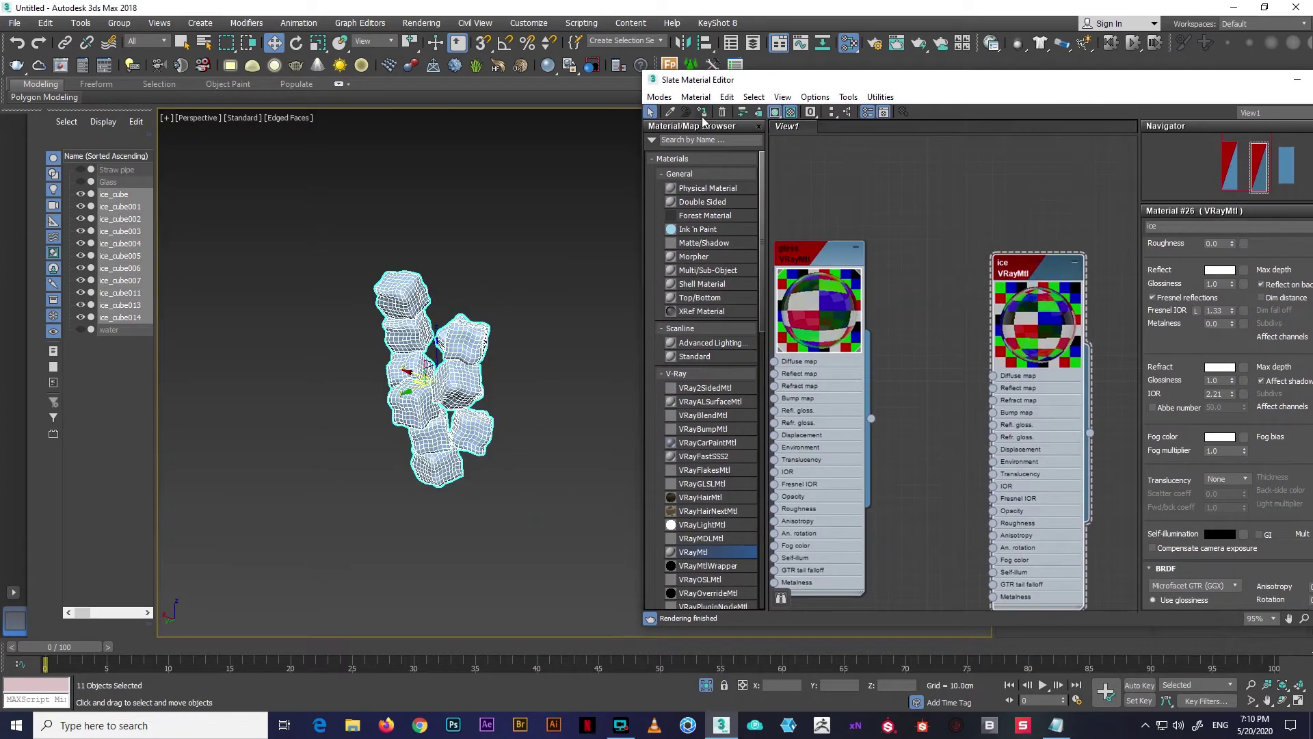
click(703, 111)
click(544, 388)
middle_drag(544, 388, 494, 399)
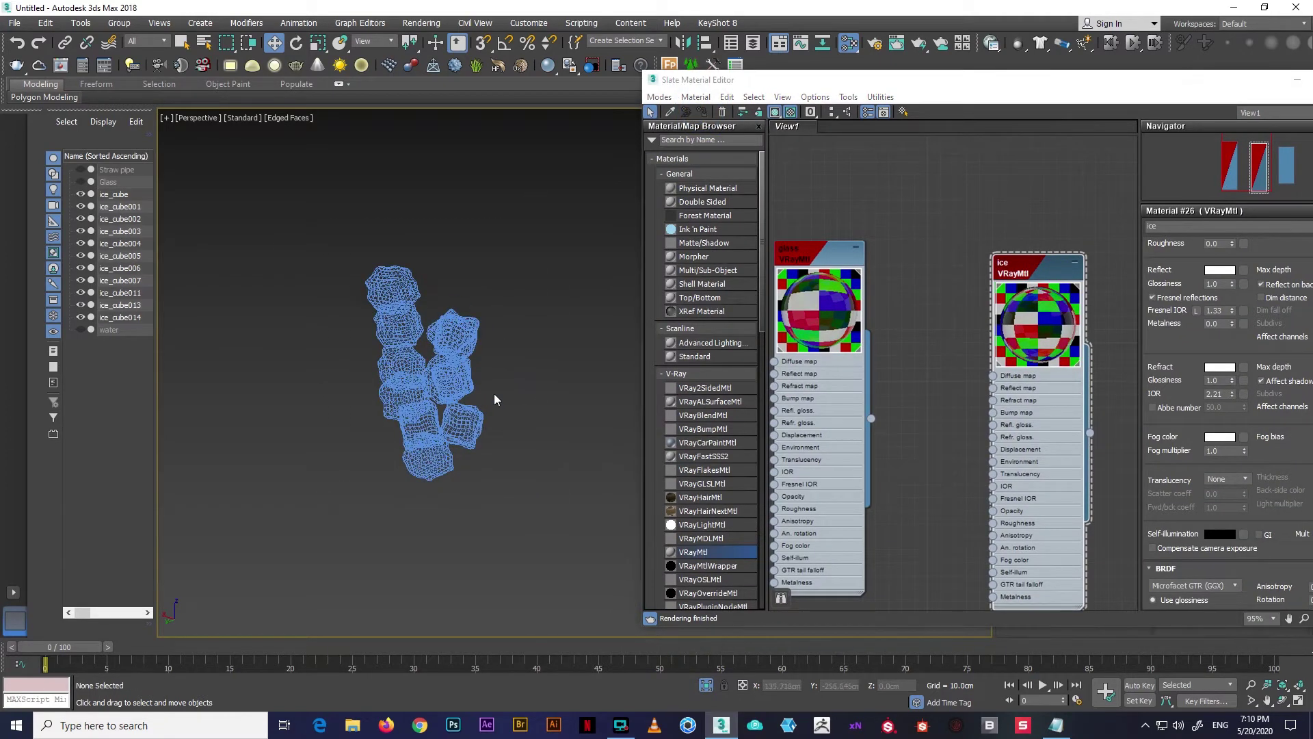
click(705, 684)
scroll(957, 322, down, 1)
middle_drag(1060, 321, 880, 315)
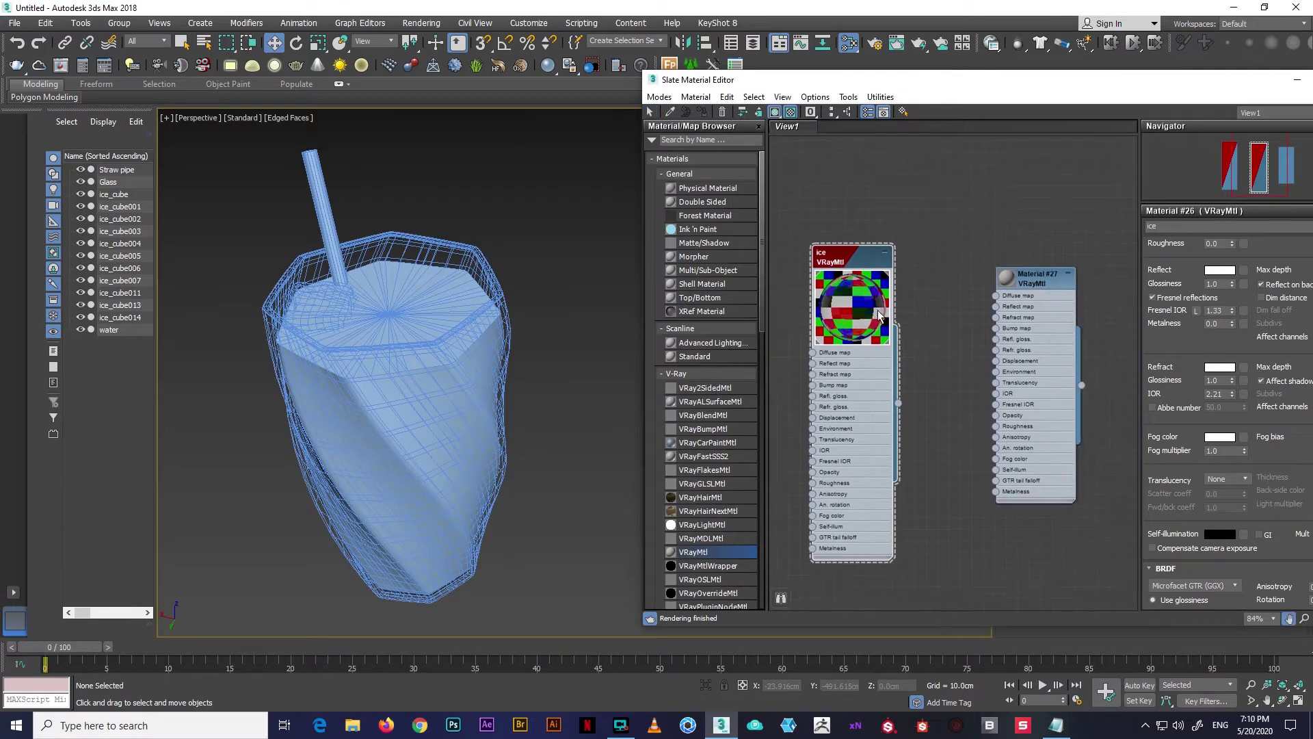
Rename the new material to water and clone it as a material named pipe
double_click(1018, 277)
drag(1106, 88, 844, 83)
triple_click(957, 220)
text(water)
key(Return)
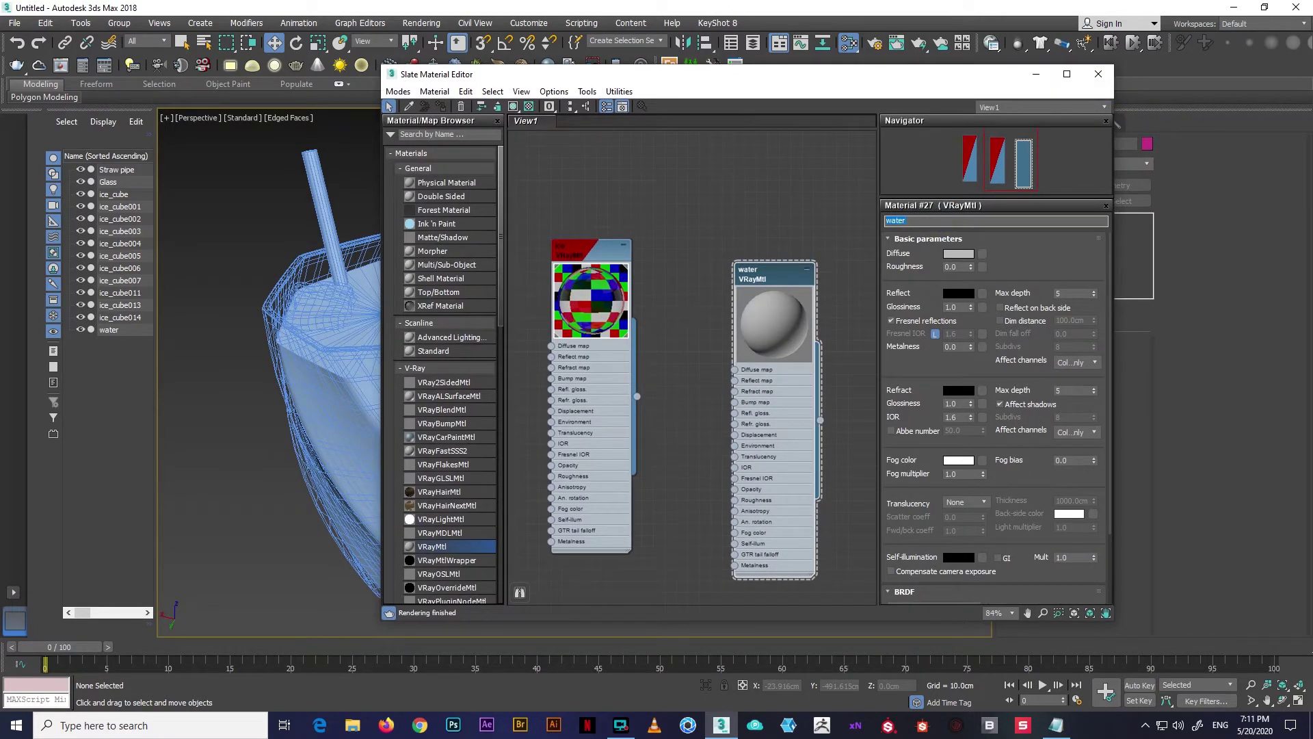
scroll(702, 375, down, 2)
shift+drag(674, 310, 824, 311)
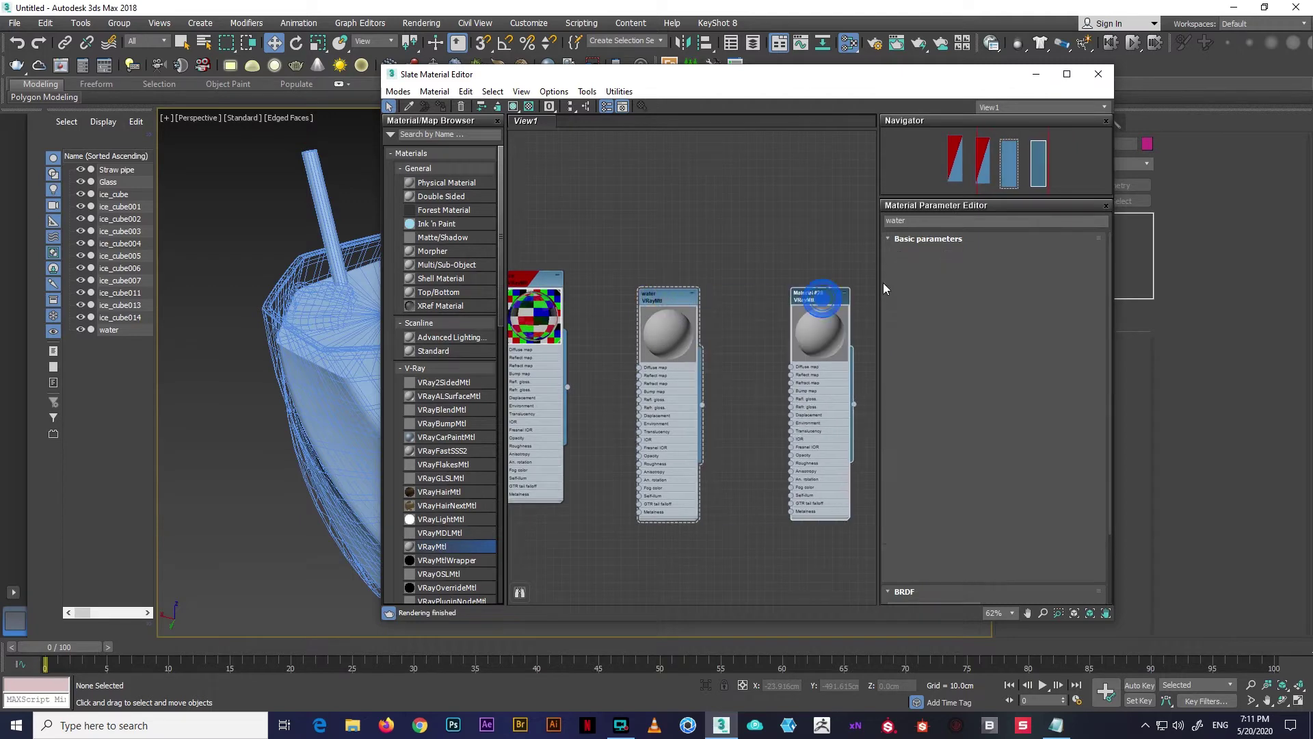
click(941, 220)
text(pipe)
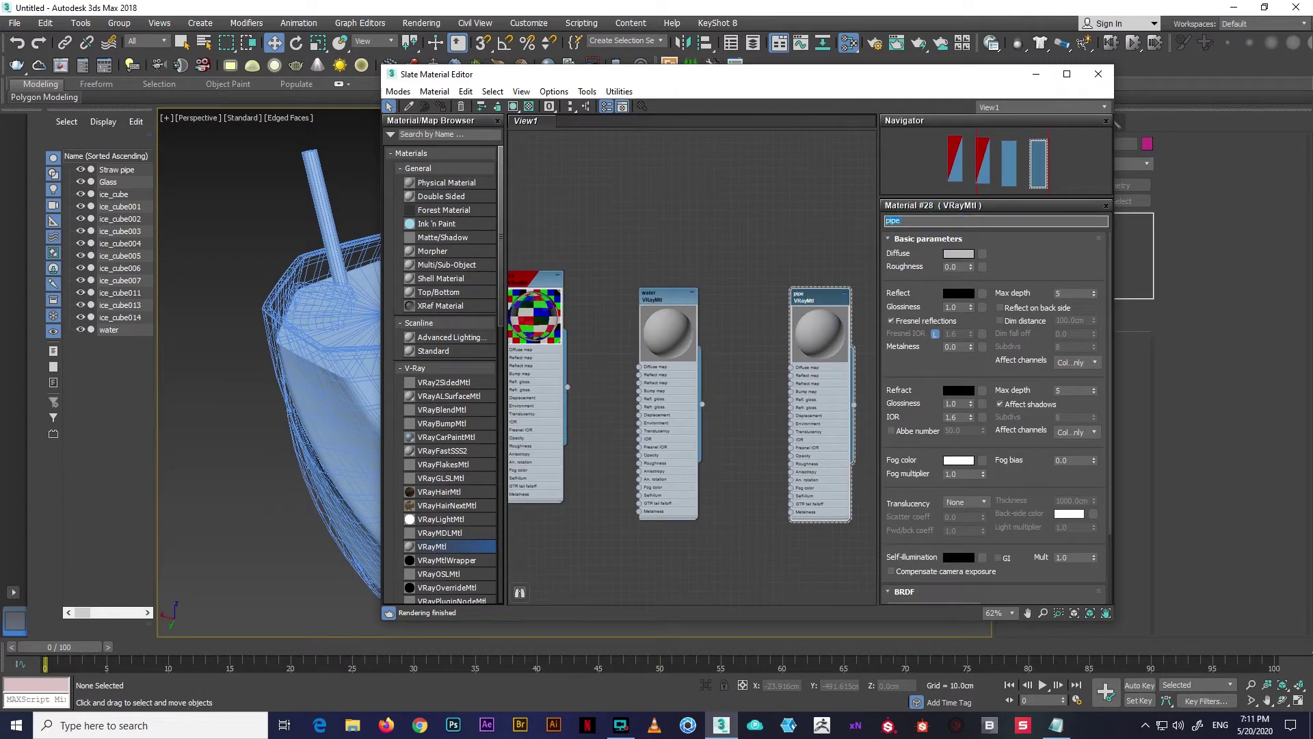
Give the water material black diffuse, white reflection and refraction, and an unlocked Fresnel IOR
click(655, 317)
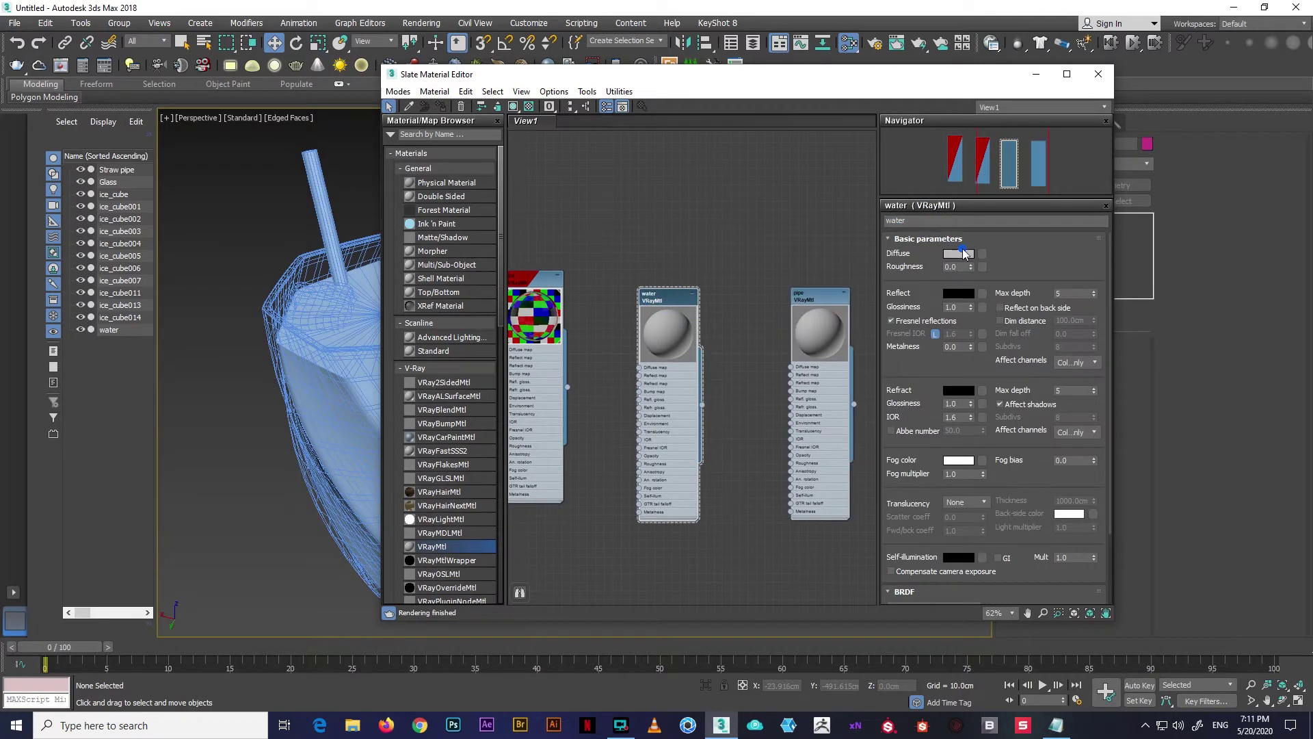
click(958, 253)
mouse_move(478, 157)
mouse_down()
mouse_move(436, 157)
mouse_move(532, 158)
mouse_up()
click(506, 210)
click(958, 293)
click(506, 210)
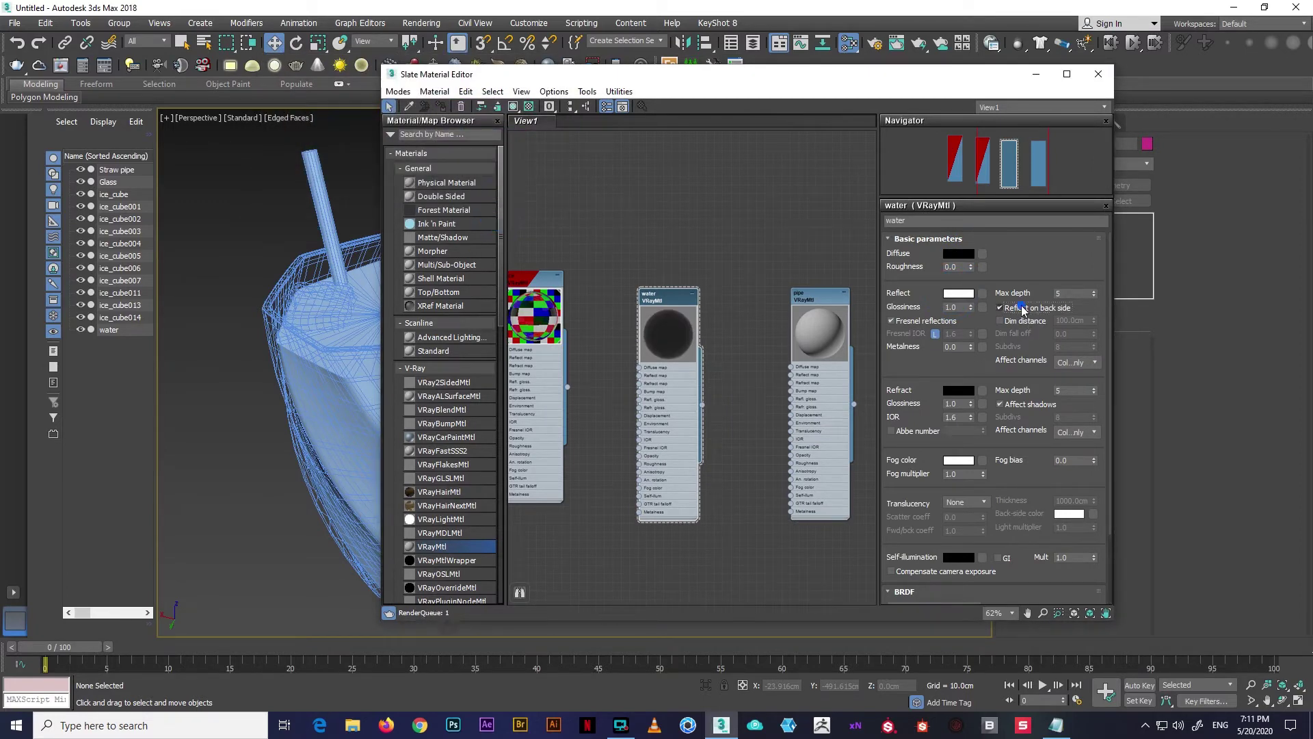
click(935, 333)
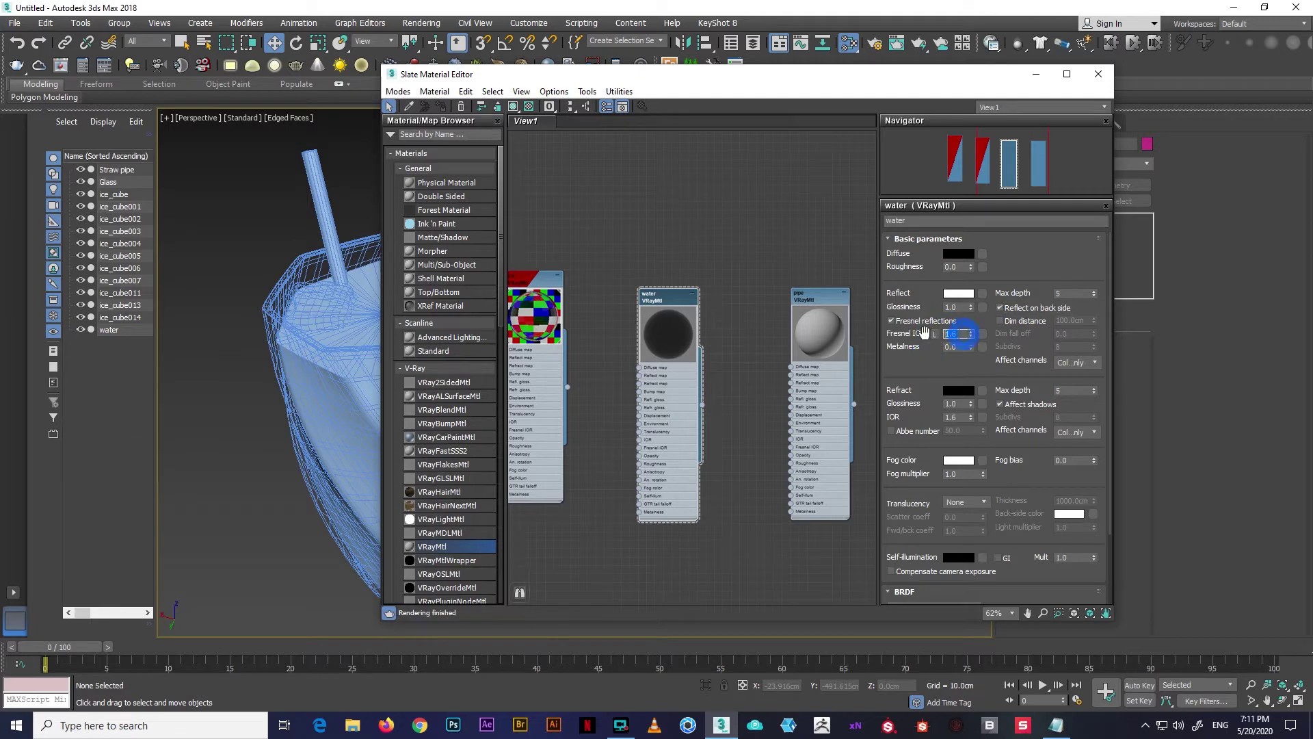
click(958, 389)
drag(435, 158, 532, 157)
click(506, 210)
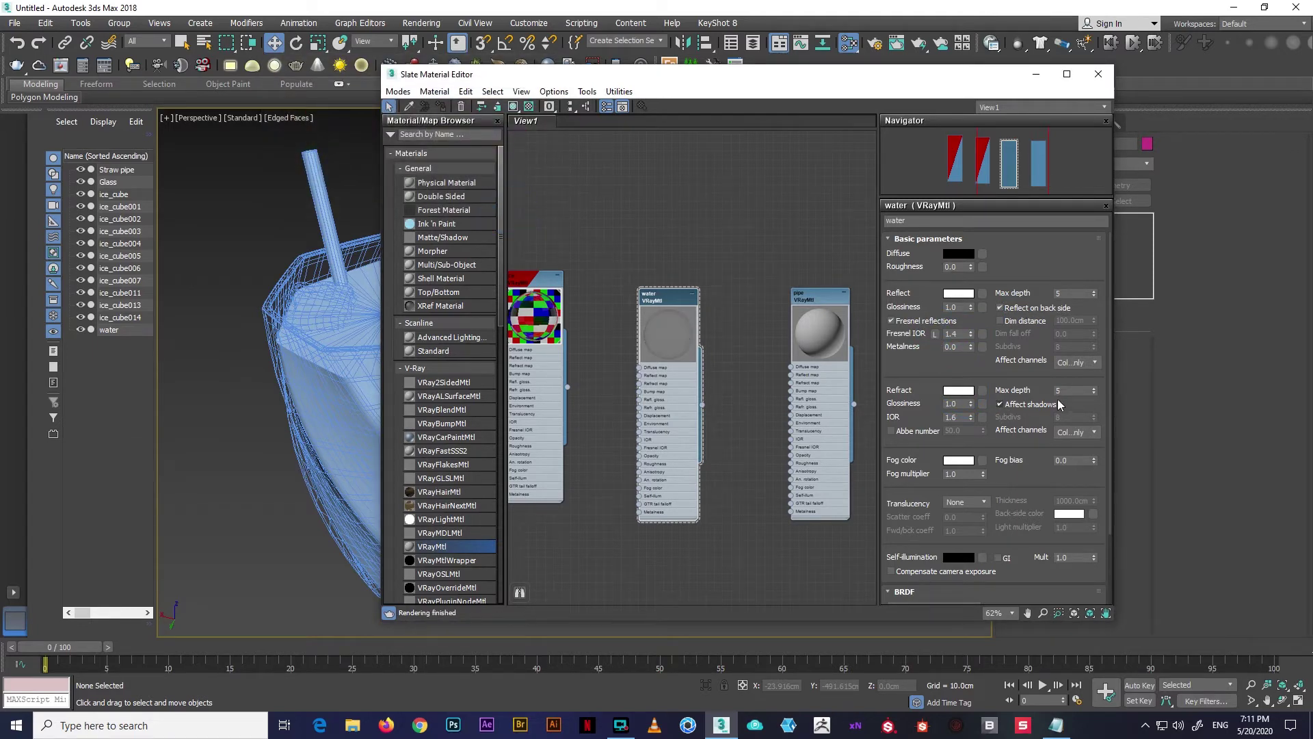
double_click(959, 417)
text(1.333)
Turn on the checker preview background and arrange the water and pipe nodes
scroll(1000, 375, down, 2)
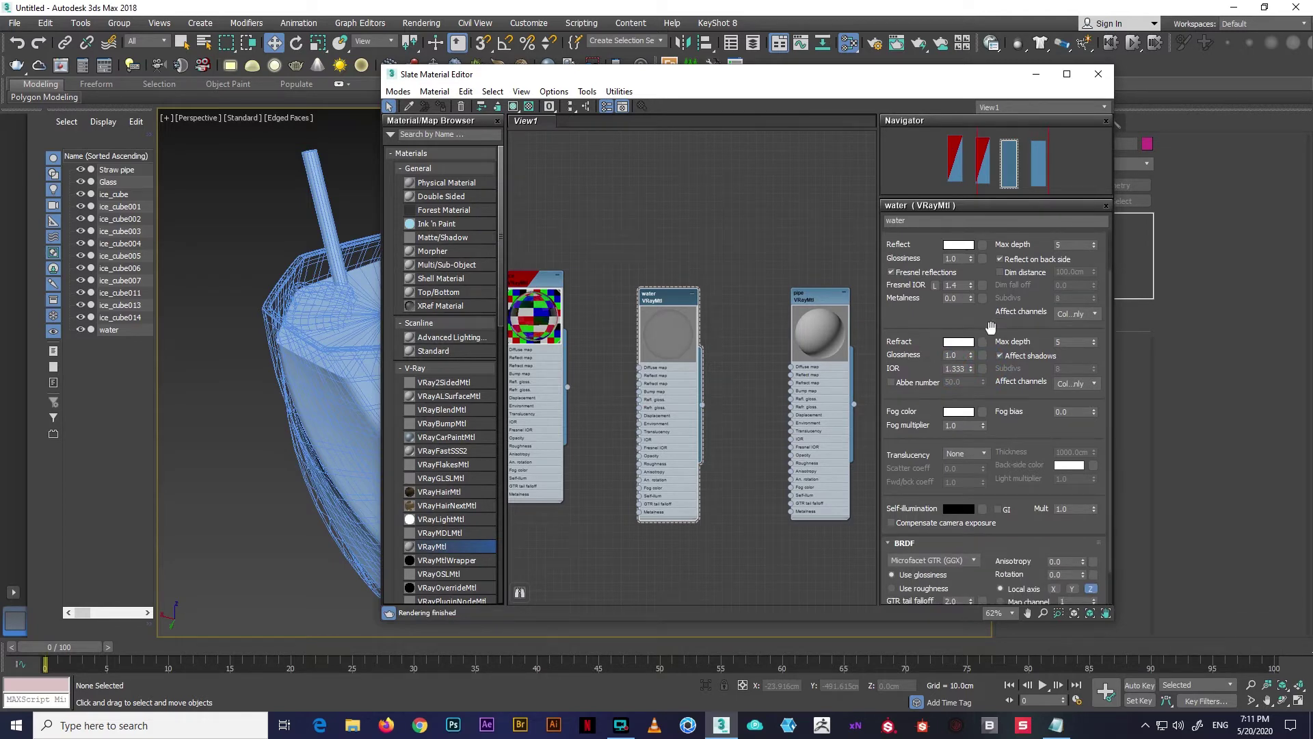
click(1073, 344)
scroll(1026, 335, up, 1)
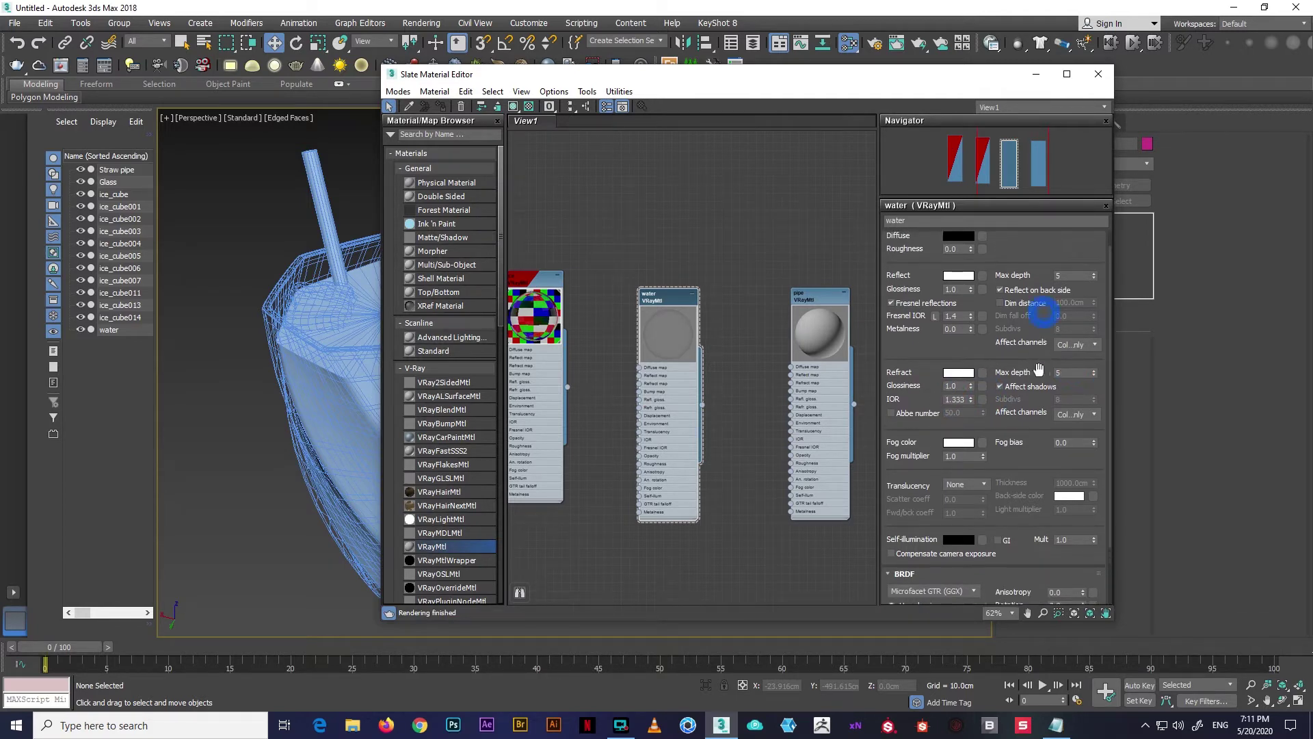
scroll(1012, 374, up, 1)
click(528, 106)
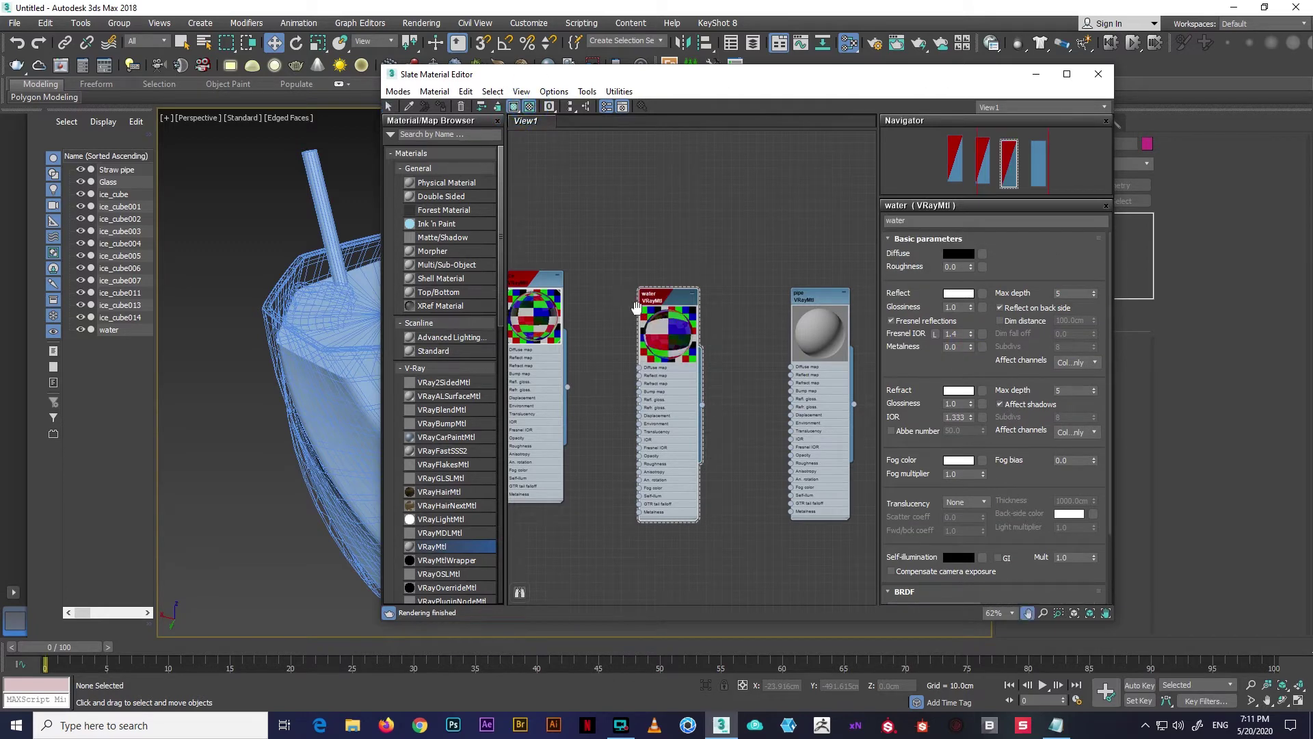
drag(660, 295, 793, 295)
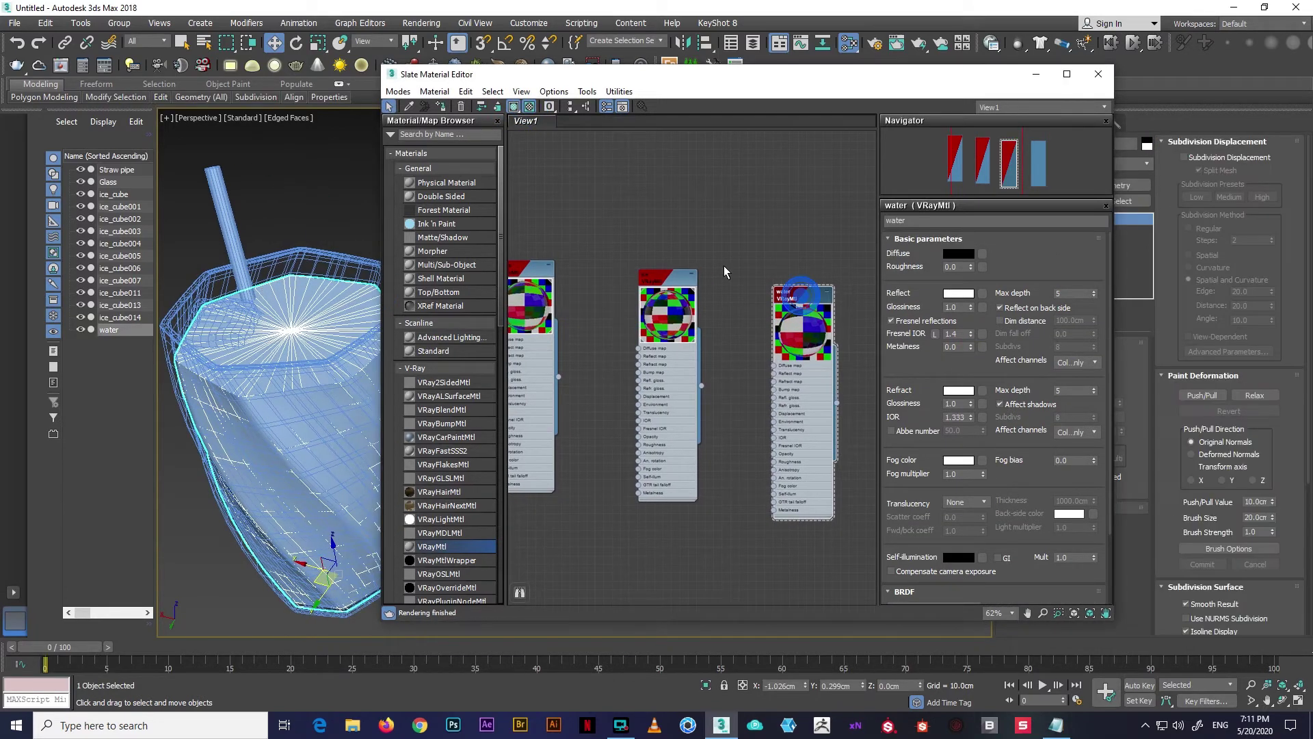
middle_drag(896, 313, 735, 324)
Assign the pipe material to the straw with white diffuse and mid-grey reflection
click(305, 444)
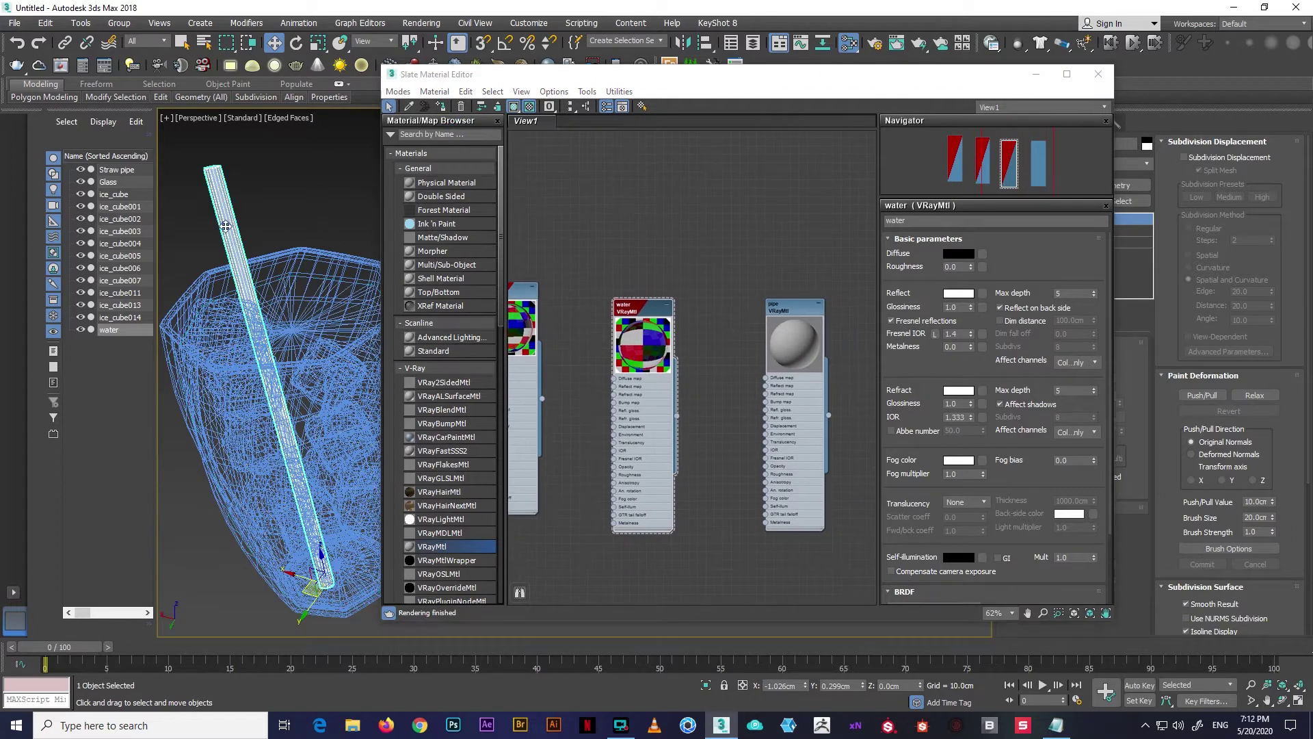
double_click(786, 306)
click(442, 107)
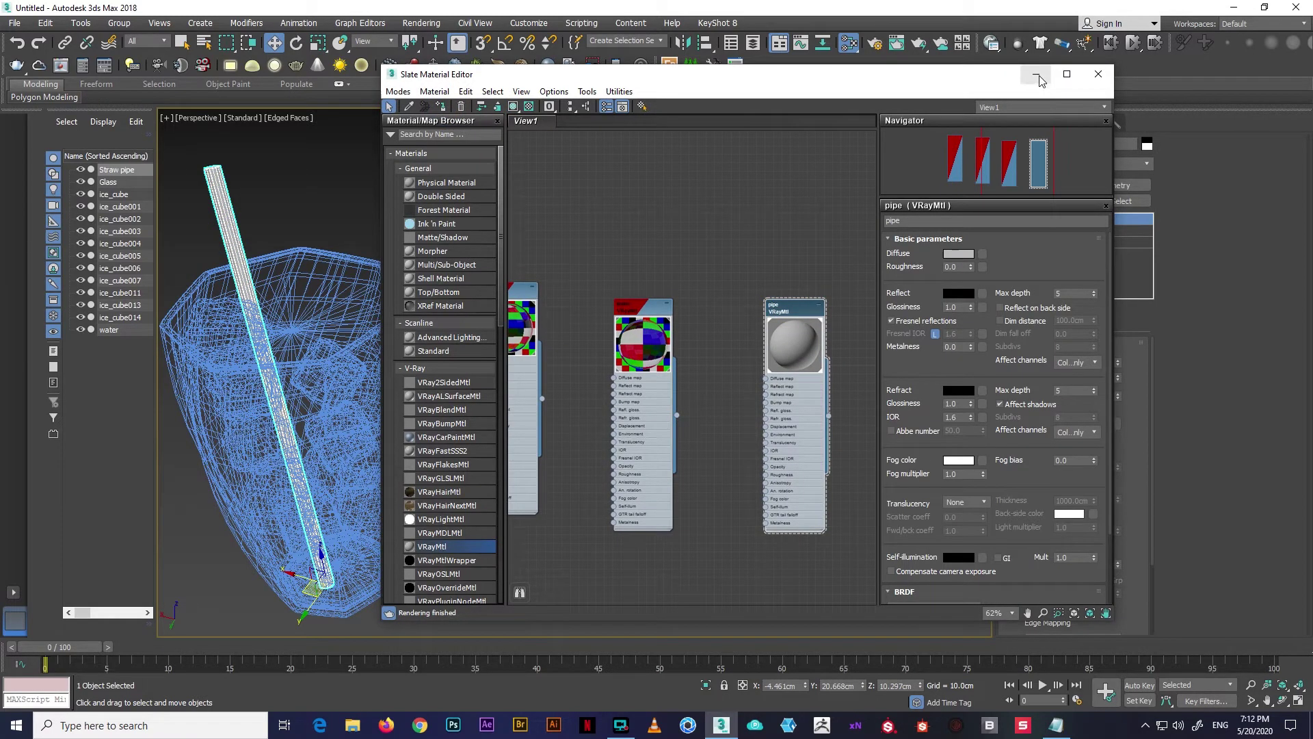
click(959, 253)
drag(435, 156, 530, 157)
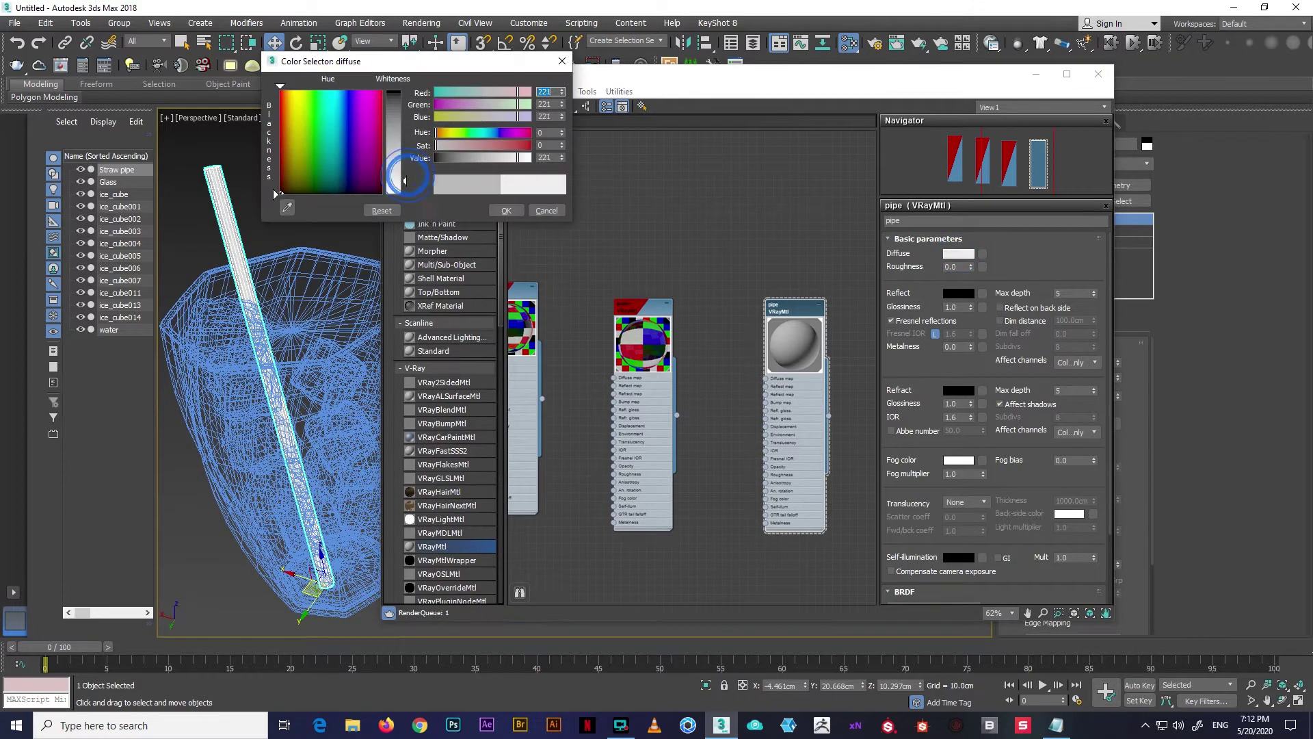
click(506, 210)
click(958, 292)
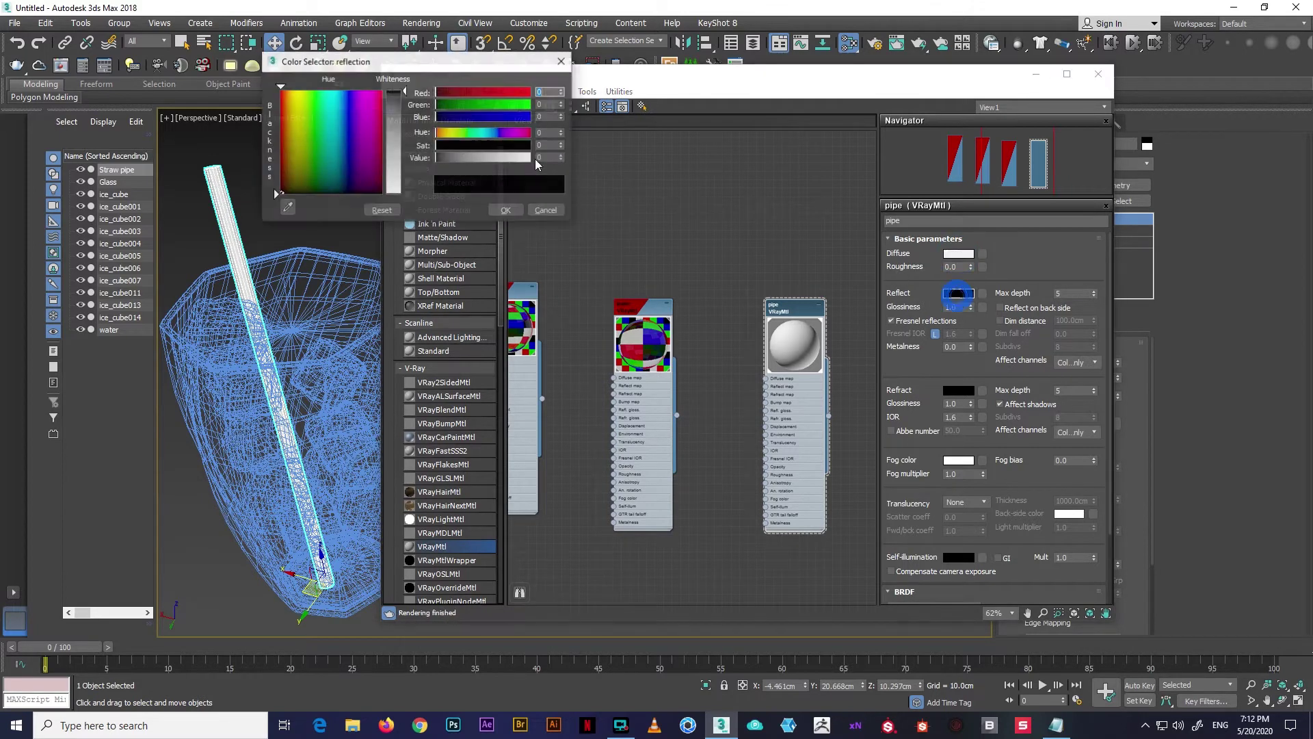
click(396, 122)
click(506, 210)
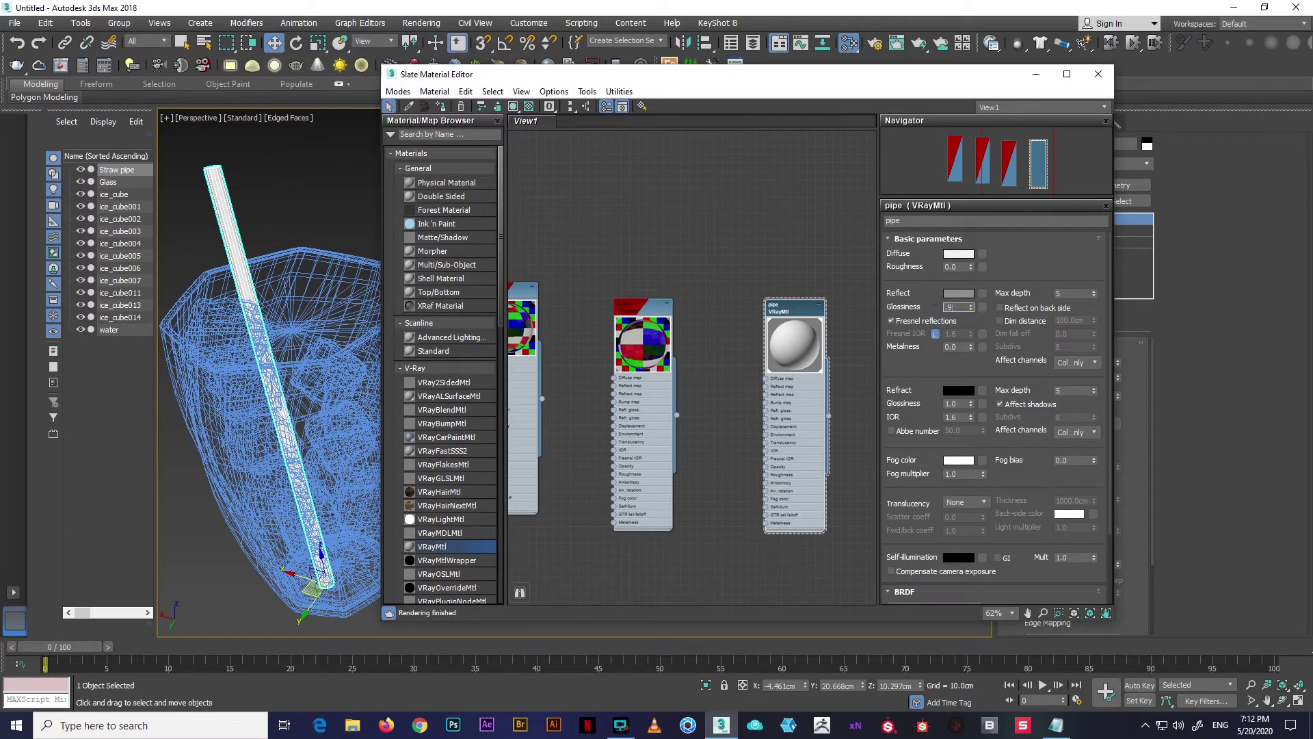
Darken the pipe's reflection grey and set reflection glossiness to 0.85
scroll(793, 342, up, 2)
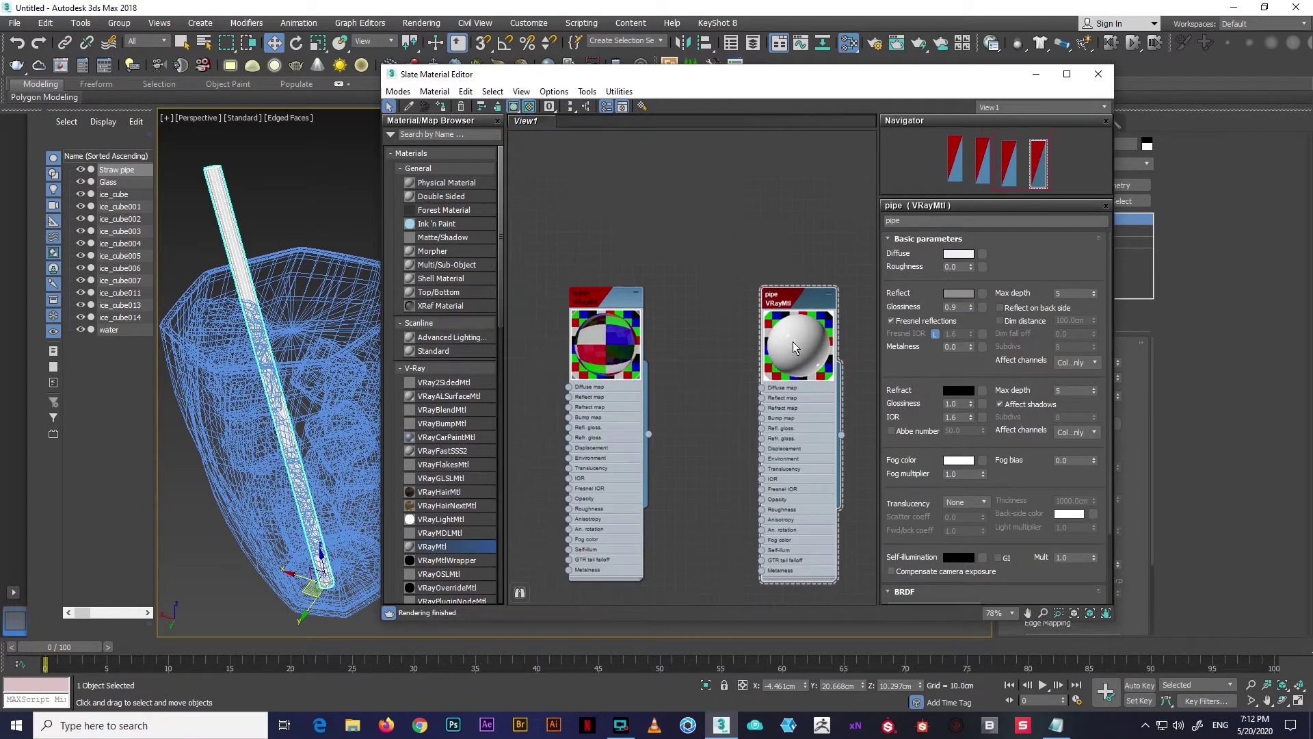
scroll(682, 273, down, 2)
scroll(732, 320, down, 2)
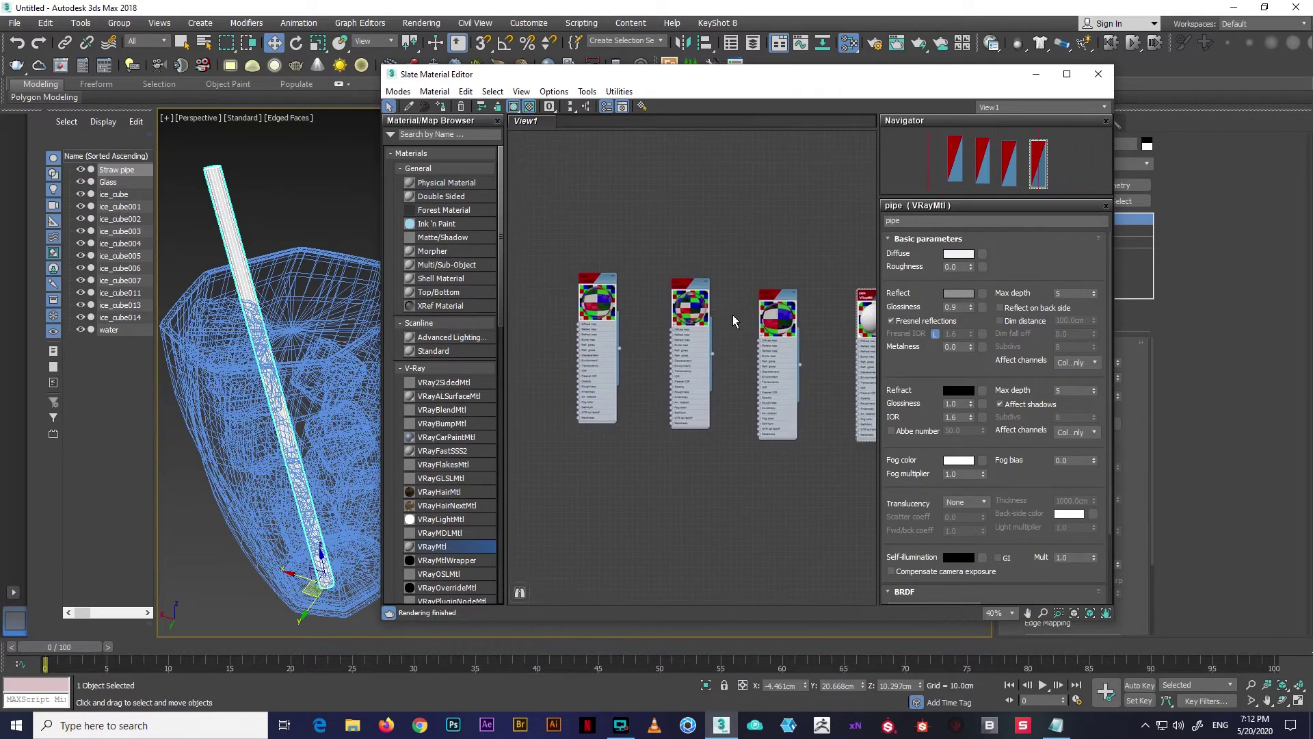
click(958, 293)
click(492, 185)
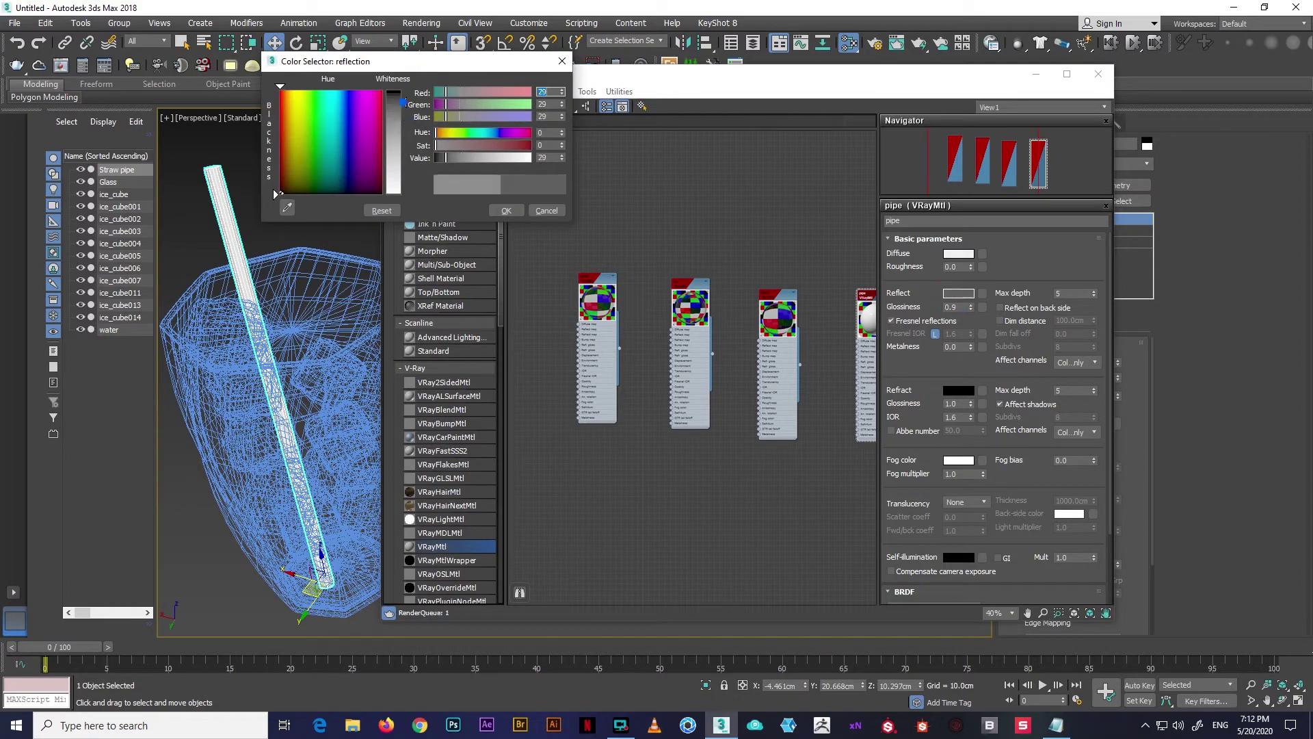
click(506, 210)
double_click(957, 307)
text(0.85)
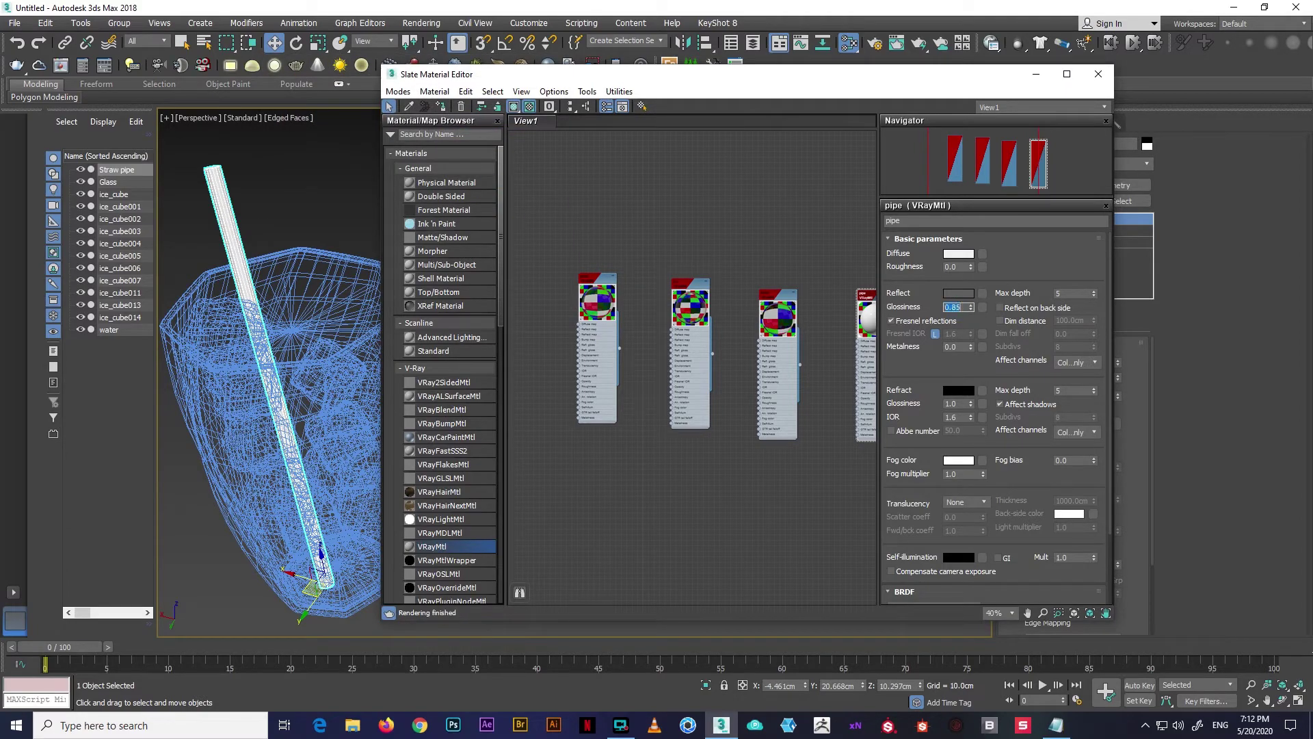
click(1096, 74)
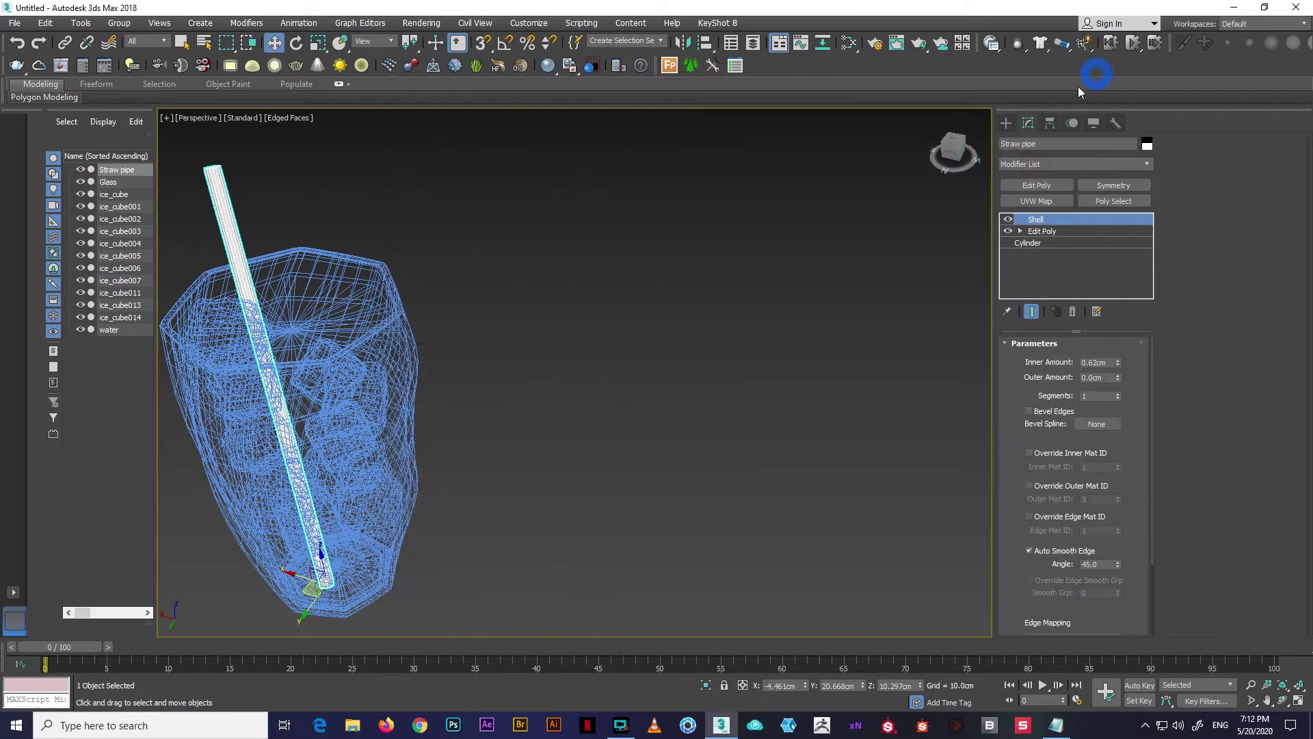
click(666, 320)
alt+middle_drag(666, 320, 651, 393)
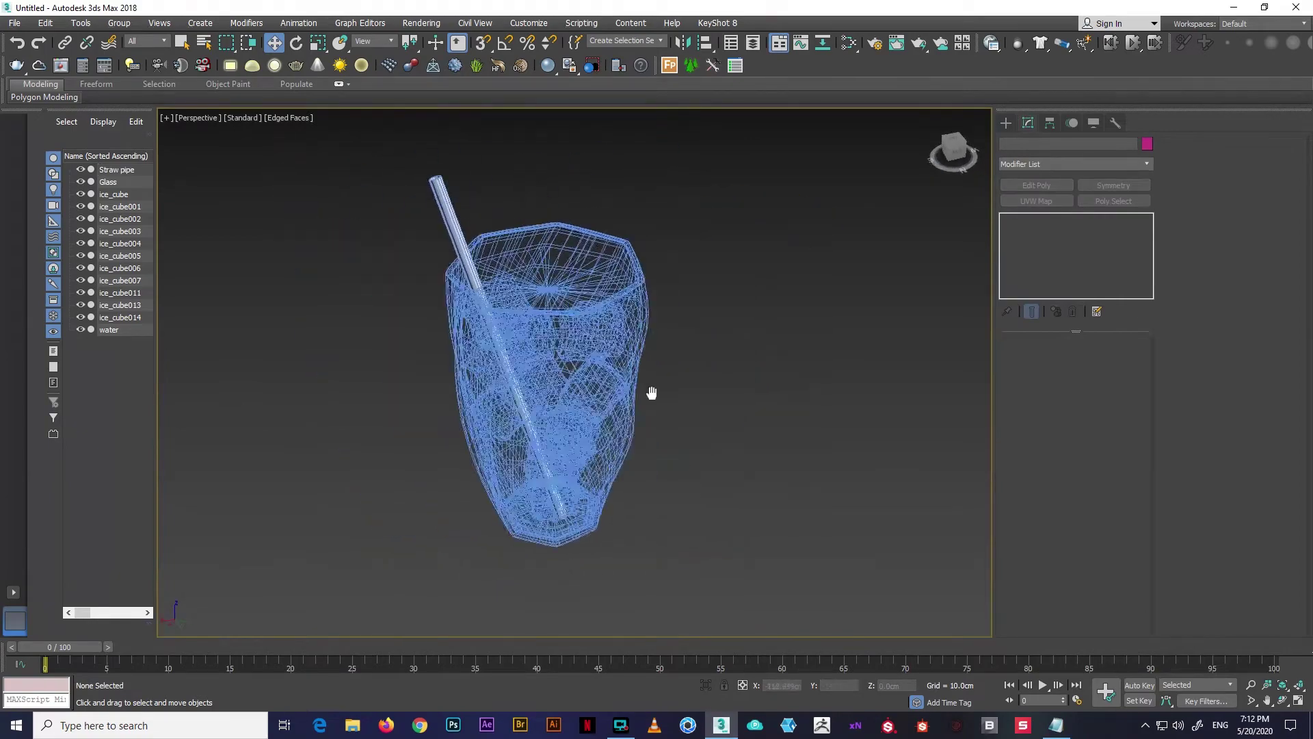
alt+middle_drag(970, 602, 740, 316)
Create a new VRayMtl, Material #29, and assign it to the glass
key(m)
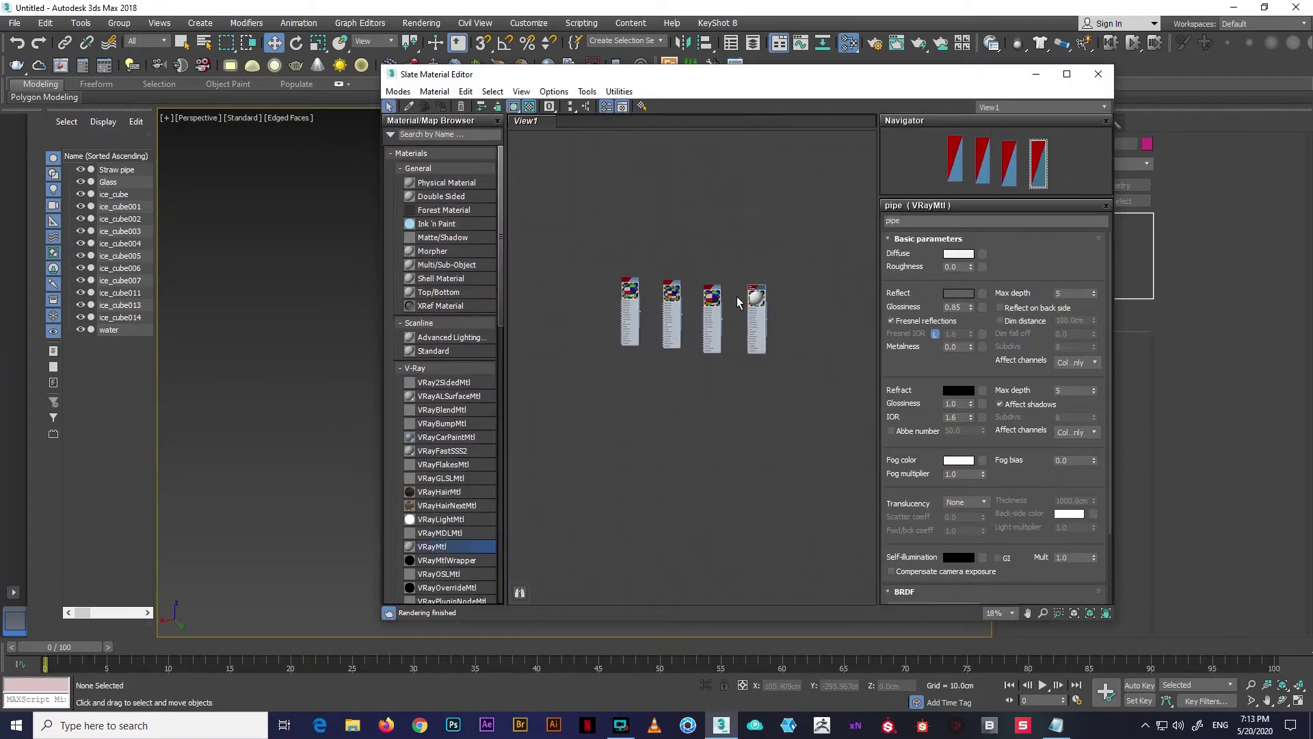
scroll(704, 301, up, 2)
drag(449, 547, 624, 438)
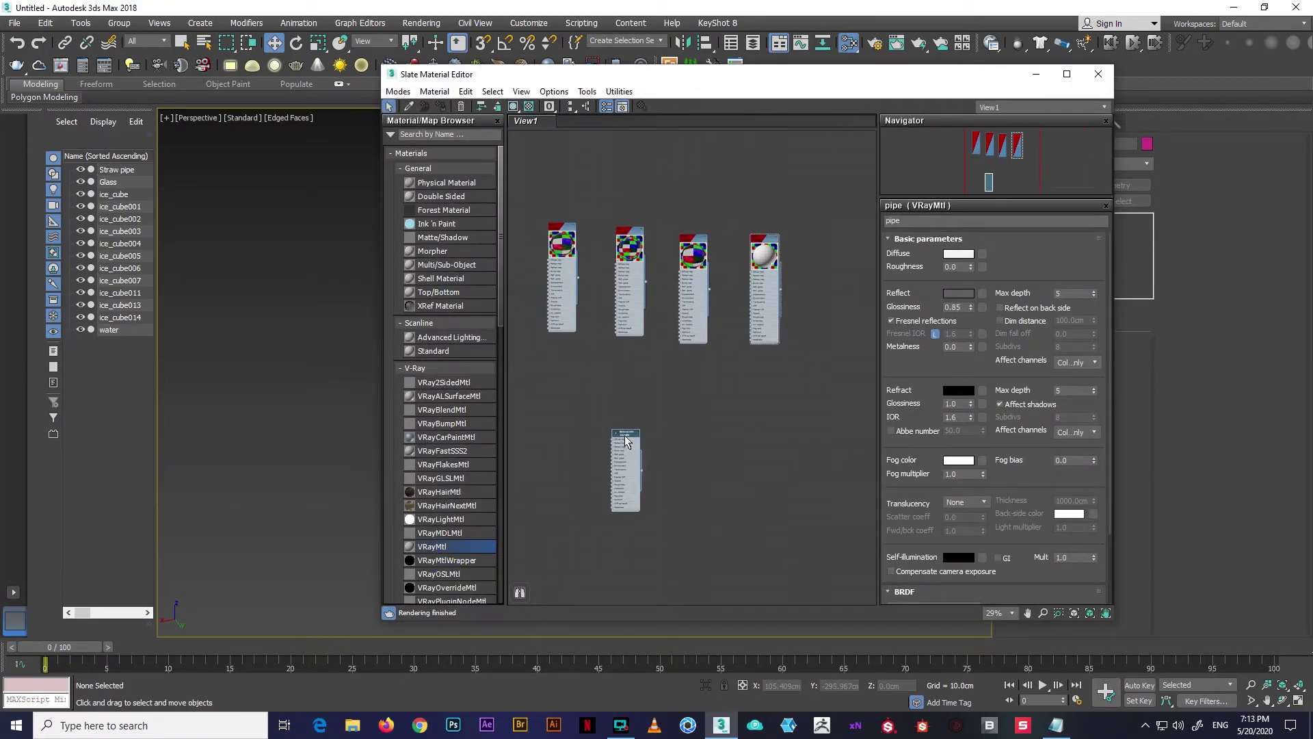
double_click(624, 438)
drag(738, 75, 914, 134)
click(426, 228)
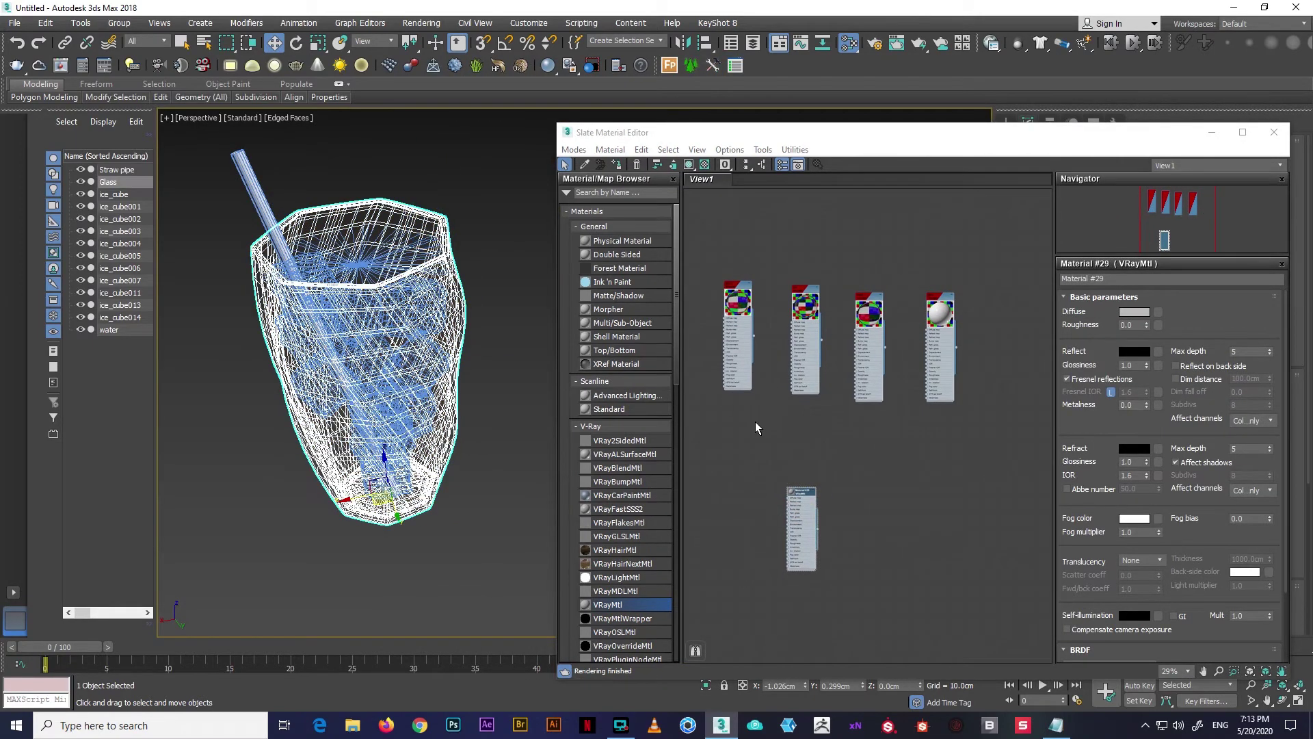
click(601, 164)
key(m)
middle_drag(612, 344, 749, 397)
click(750, 397)
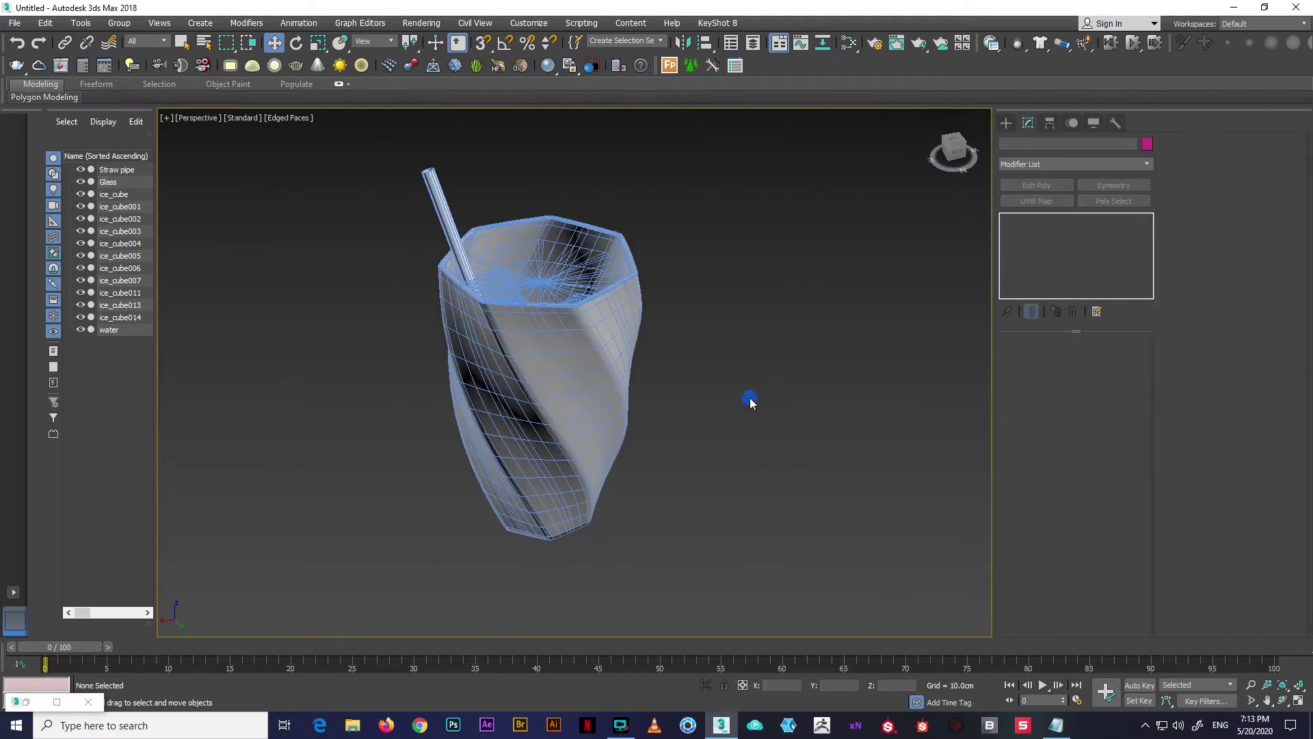
click(1006, 123)
click(1028, 163)
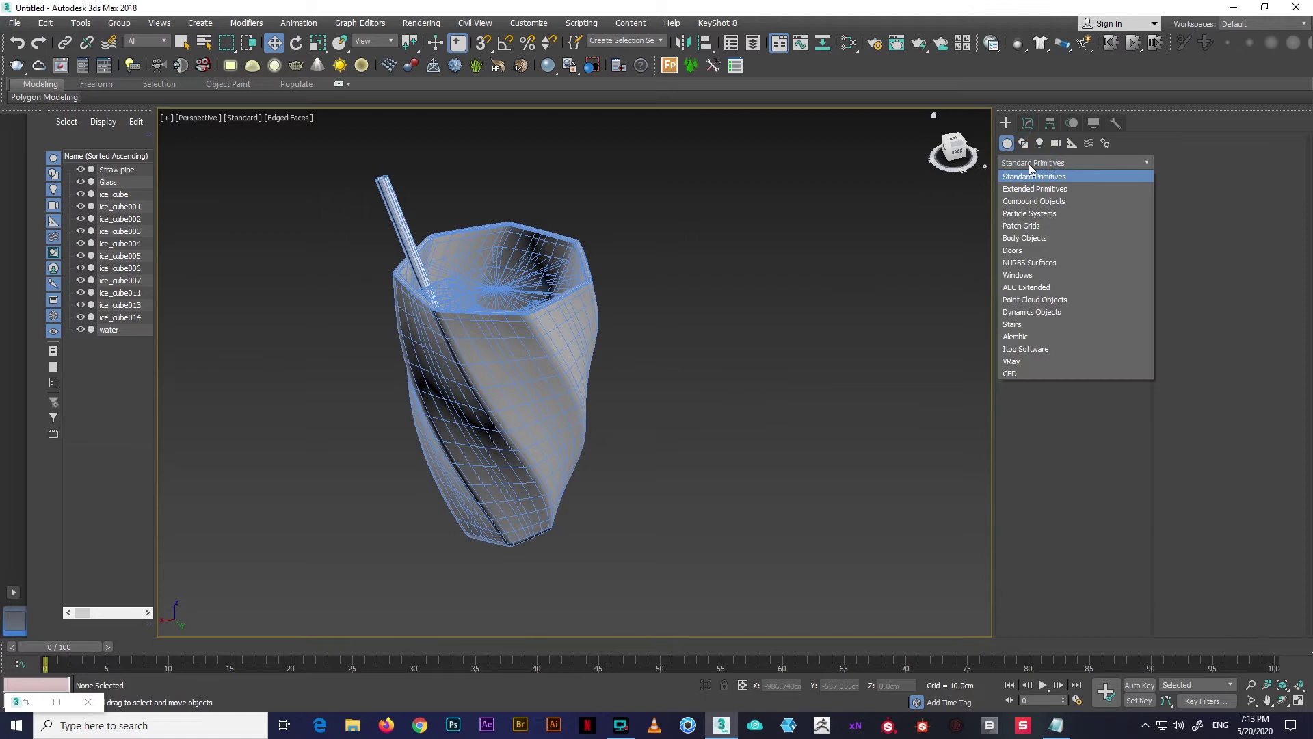
Create a PArray emitter beside the glass, using Glass as the emitter object
click(1027, 214)
click(1115, 236)
middle_drag(753, 342, 667, 352)
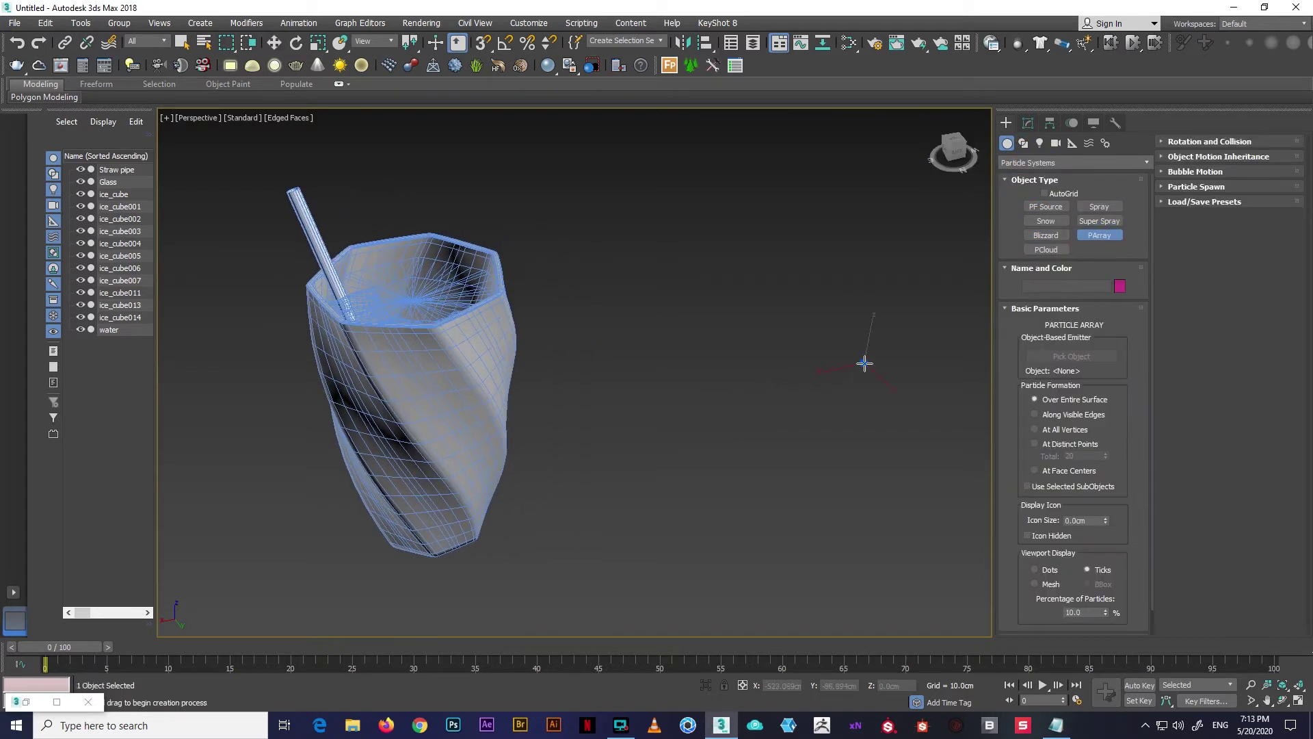
drag(865, 360, 917, 410)
click(1028, 123)
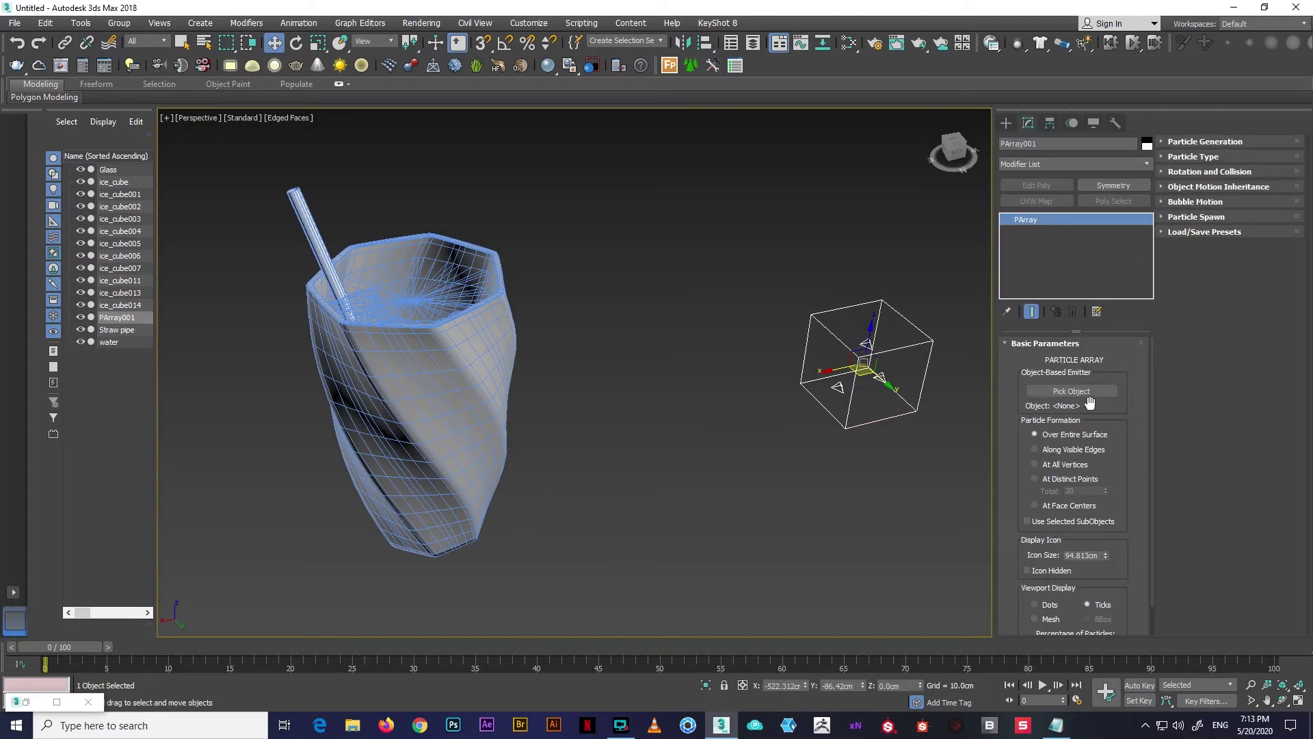
click(1072, 390)
click(487, 401)
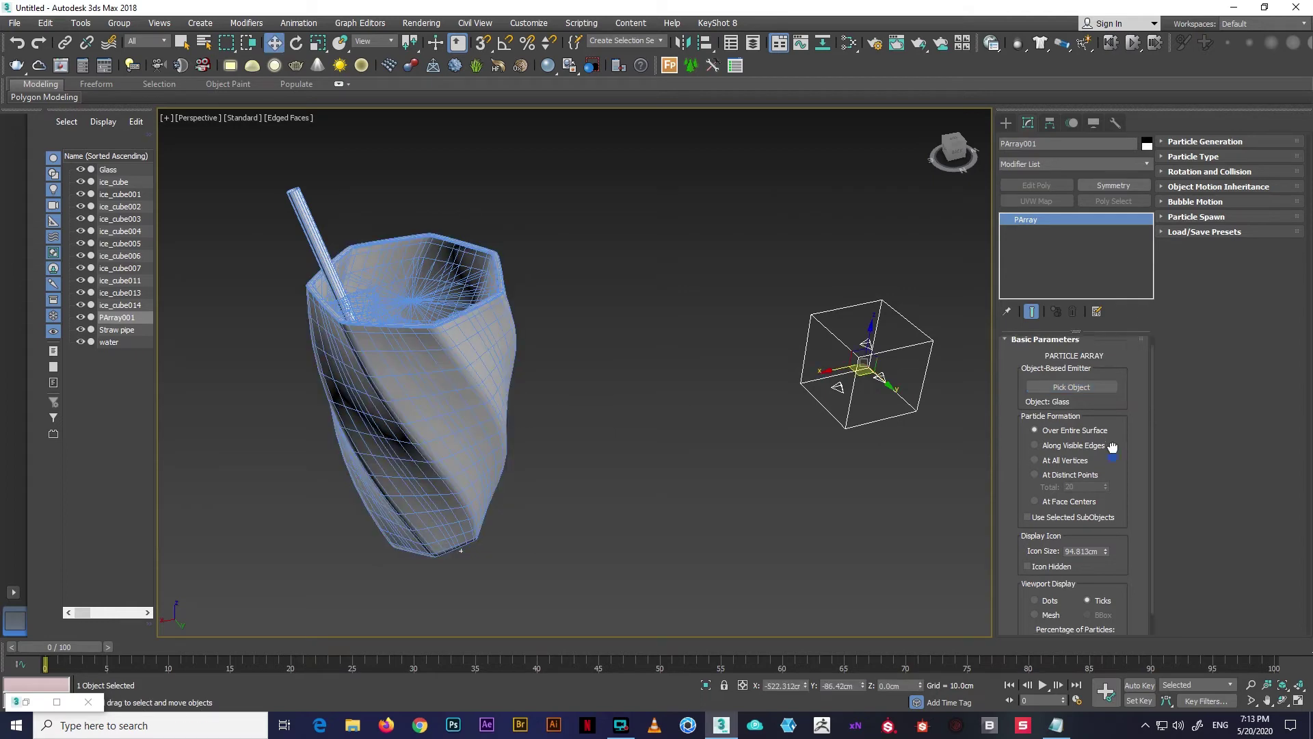
Display the particles as Mesh at 100% and use a total of 1000 particles
scroll(1095, 532, down, 1)
click(1051, 589)
click(1074, 616)
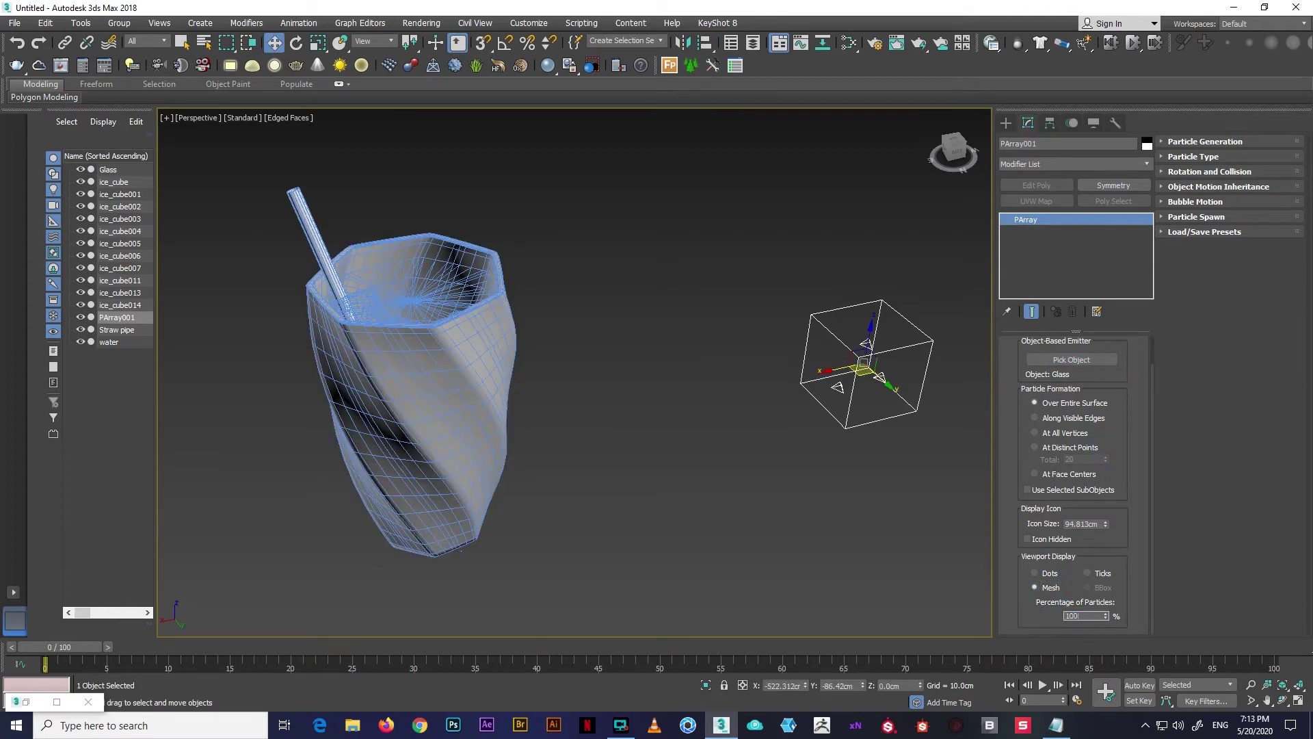
click(1179, 142)
click(1234, 168)
double_click(1248, 181)
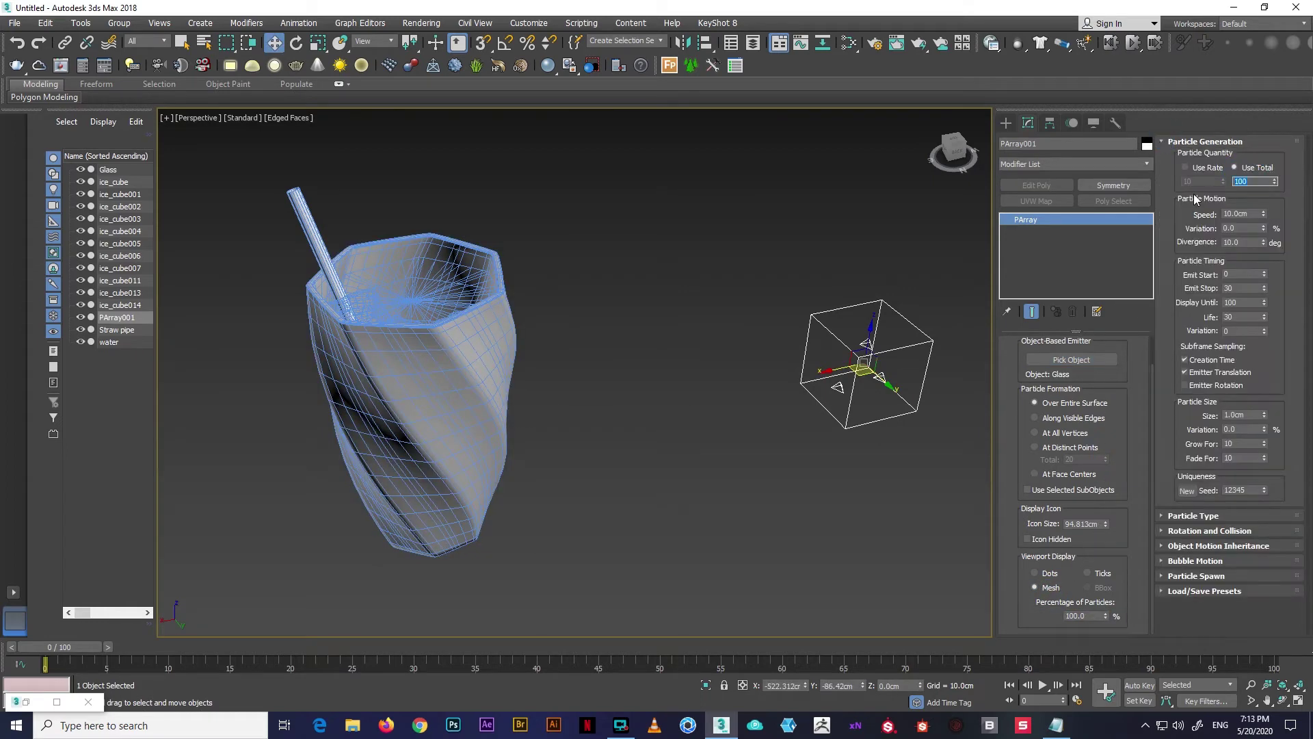
Reset the particle display-until, life, grow and fade times to zero
right_click(1264, 302)
right_click(1264, 316)
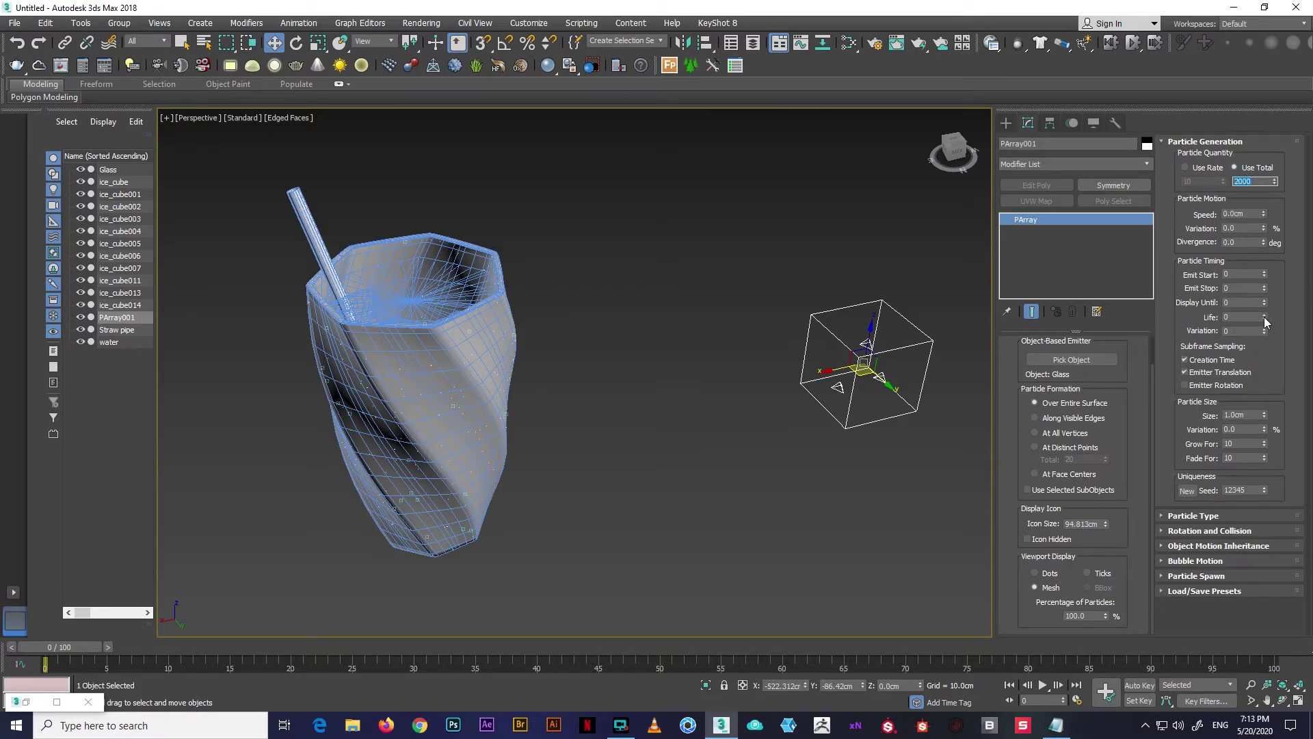
right_click(1263, 443)
right_click(1263, 457)
Set the particle type to MetaParticles with a 5 cm particle size
click(1195, 519)
drag(1217, 529, 1219, 269)
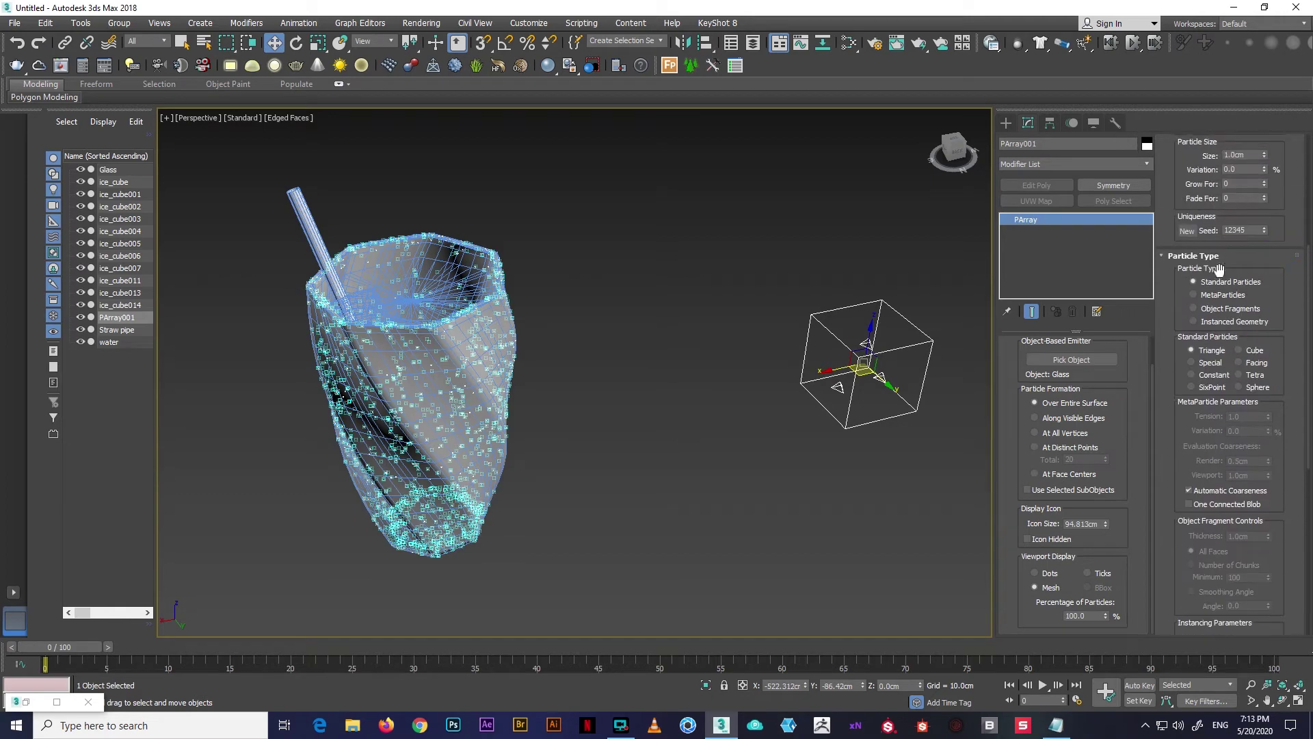
click(1222, 301)
scroll(1217, 301, up, 4)
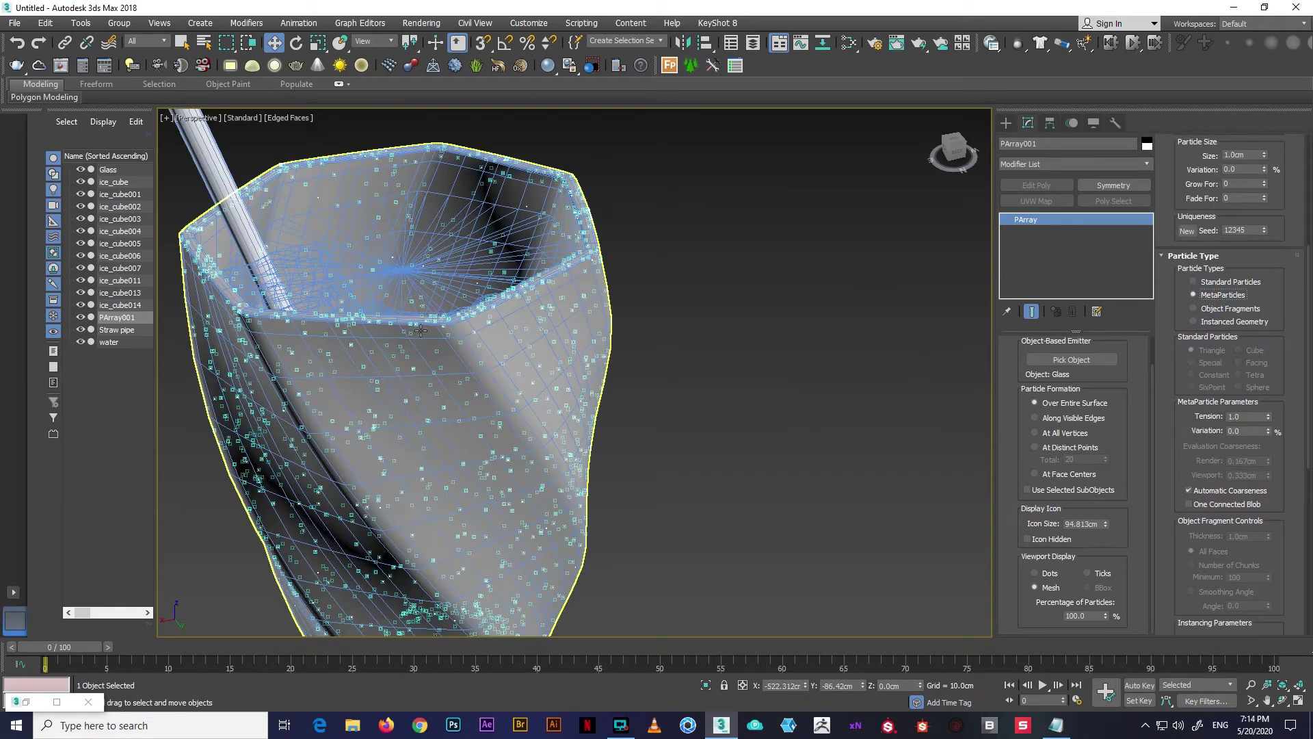
drag(1267, 279, 1266, 437)
double_click(1242, 312)
text(5)
key(Return)
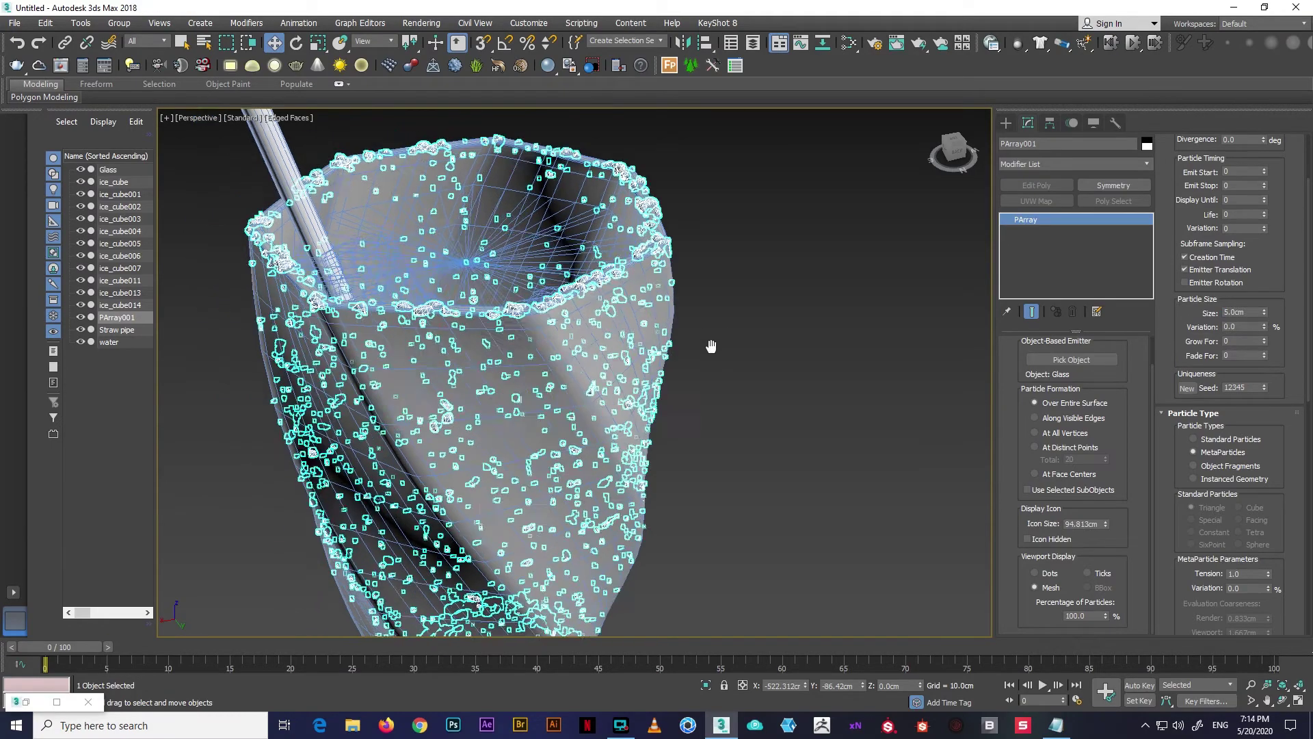
Enlarge the metaparticles to 15 cm and inspect the blobs around the glass
click(721, 313)
scroll(703, 322, up, 2)
click(528, 331)
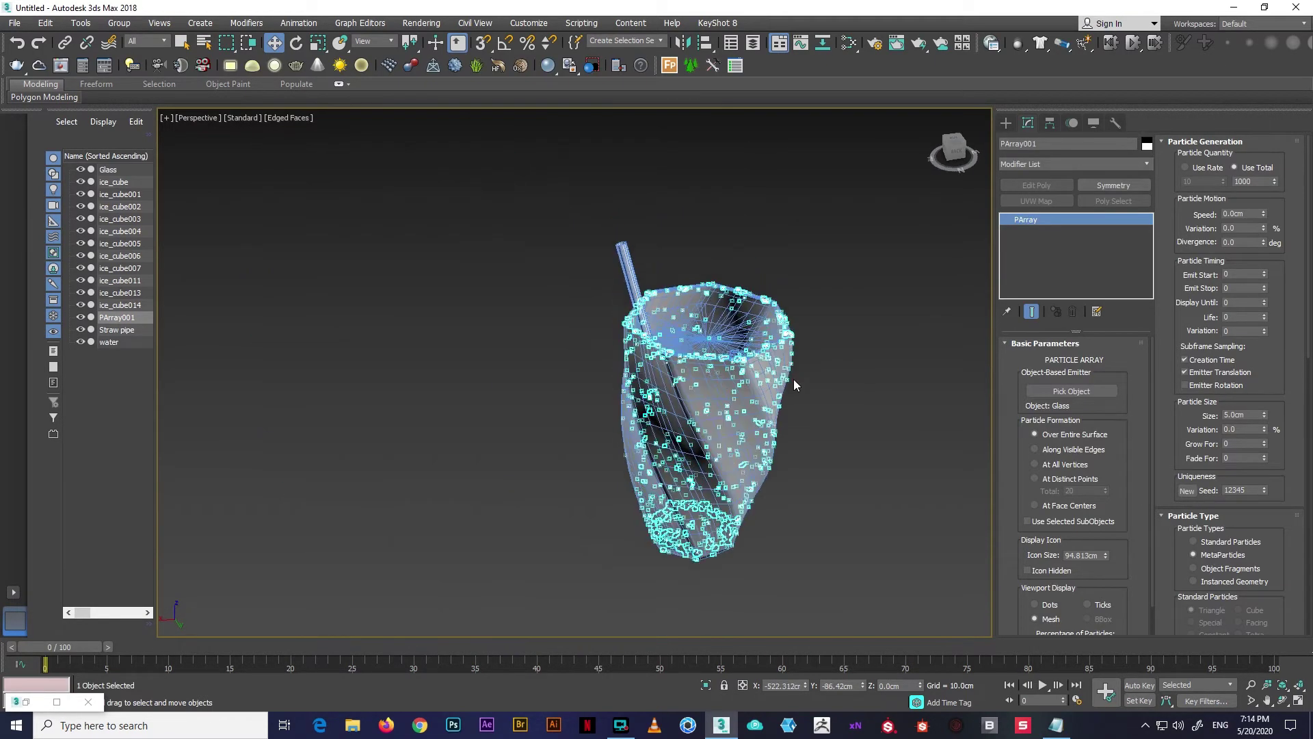
scroll(793, 379, up, 3)
click(1224, 415)
text(10)
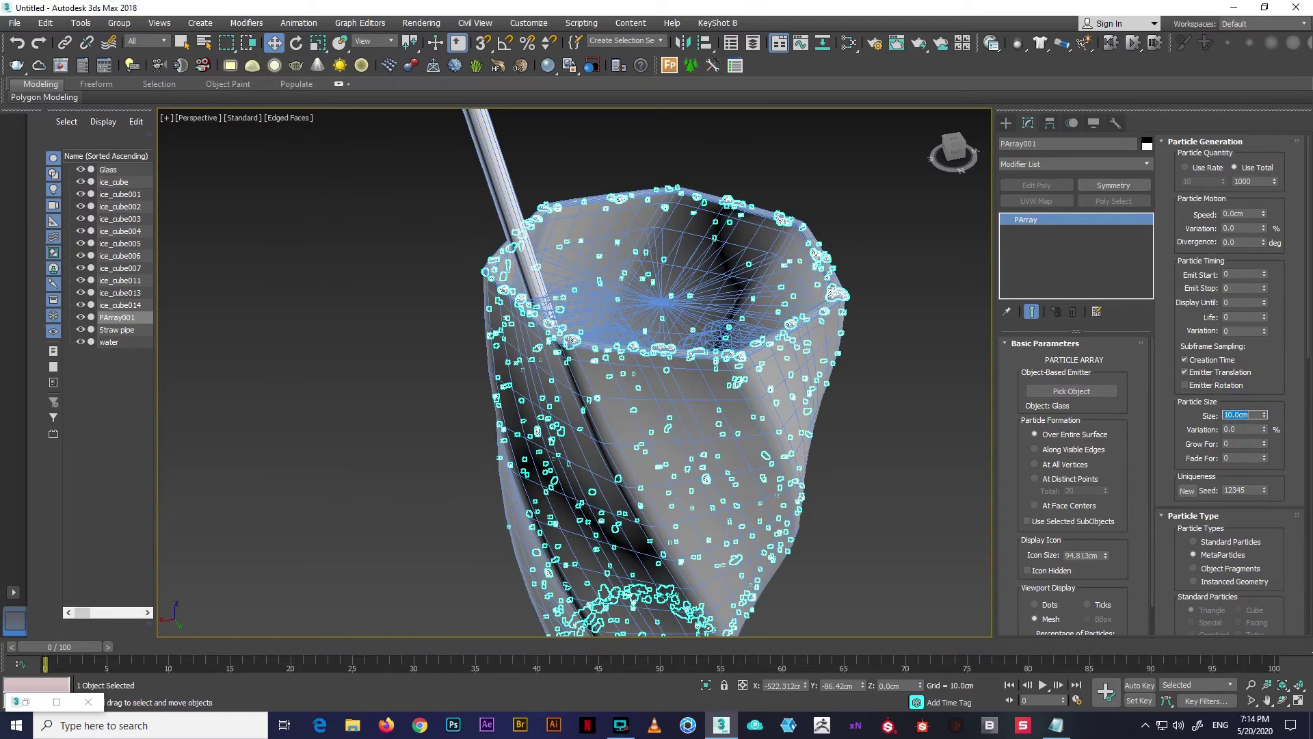
click(785, 388)
scroll(785, 388, down, 2)
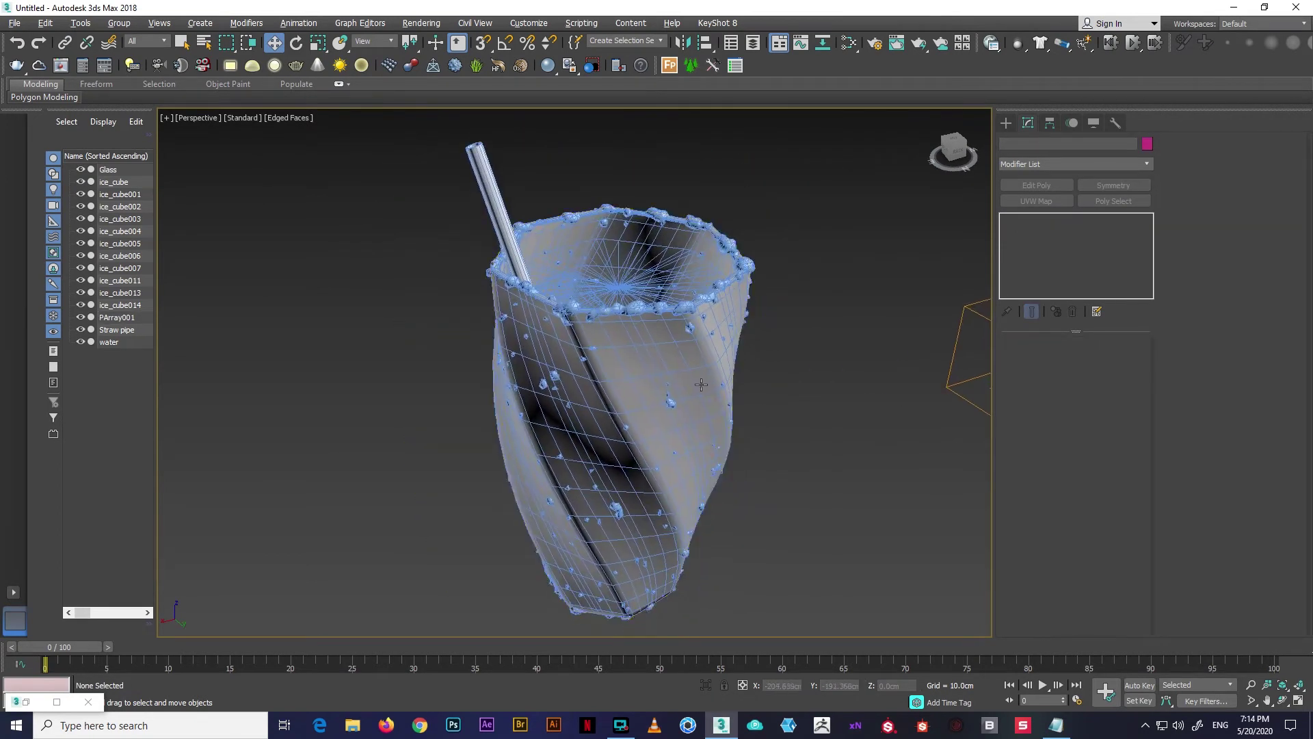
mouse_move(701, 384)
alt+middle_down()
mouse_move(624, 411)
mouse_move(613, 388)
alt+middle_up()
click(619, 403)
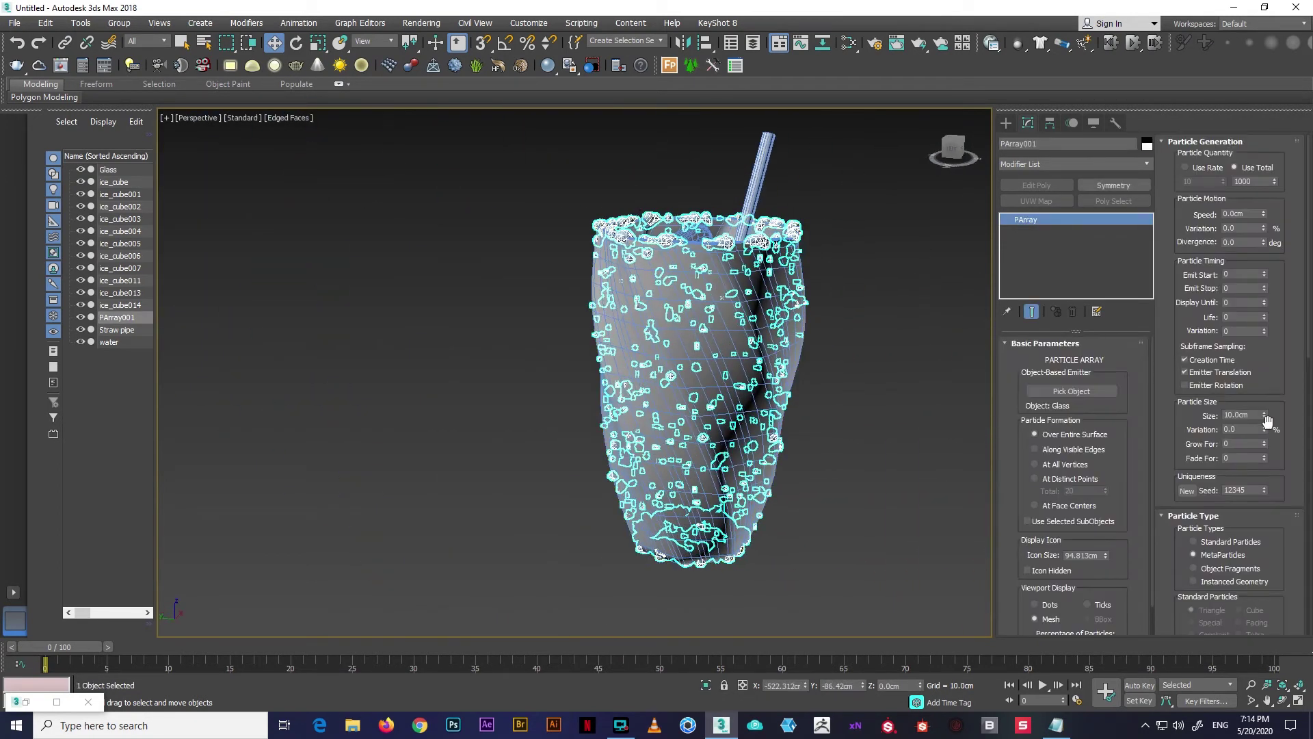
alt+middle_drag(918, 428, 731, 409)
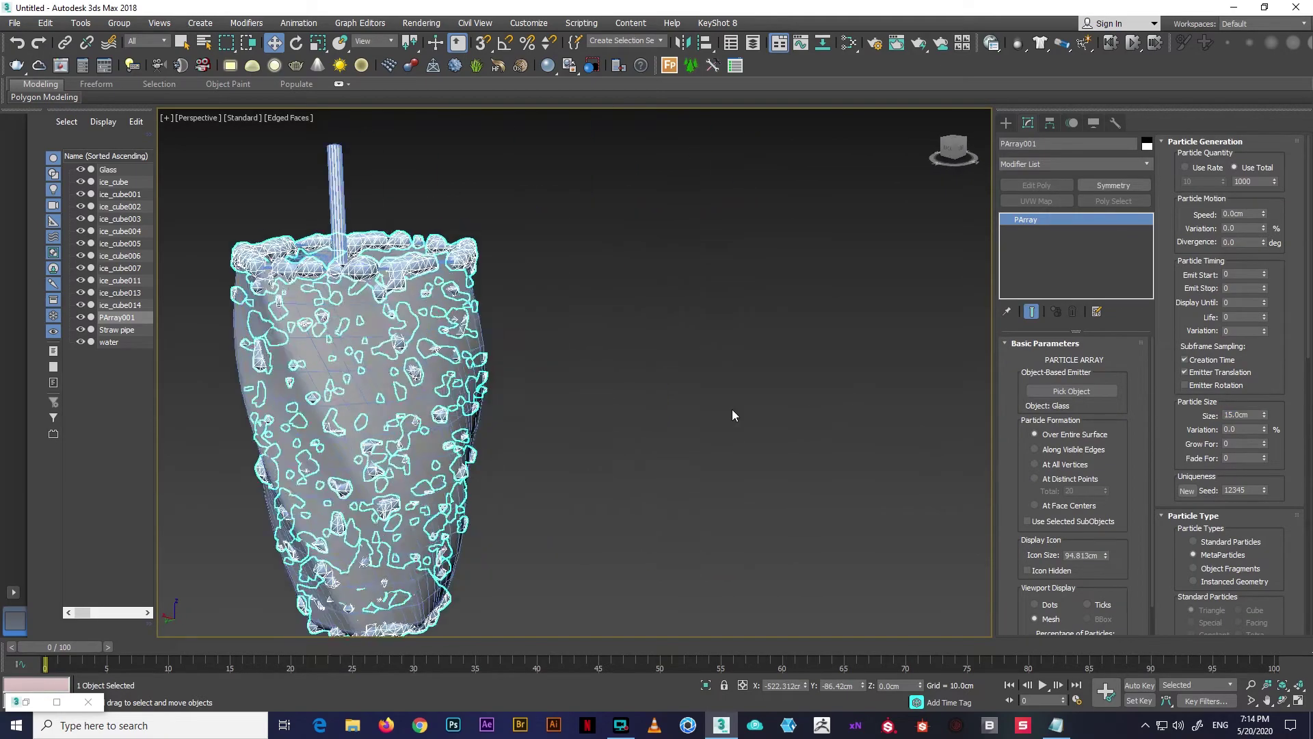
click(844, 404)
click(627, 245)
mouse_move(627, 245)
alt+middle_down()
mouse_move(769, 343)
mouse_move(615, 308)
alt+middle_up()
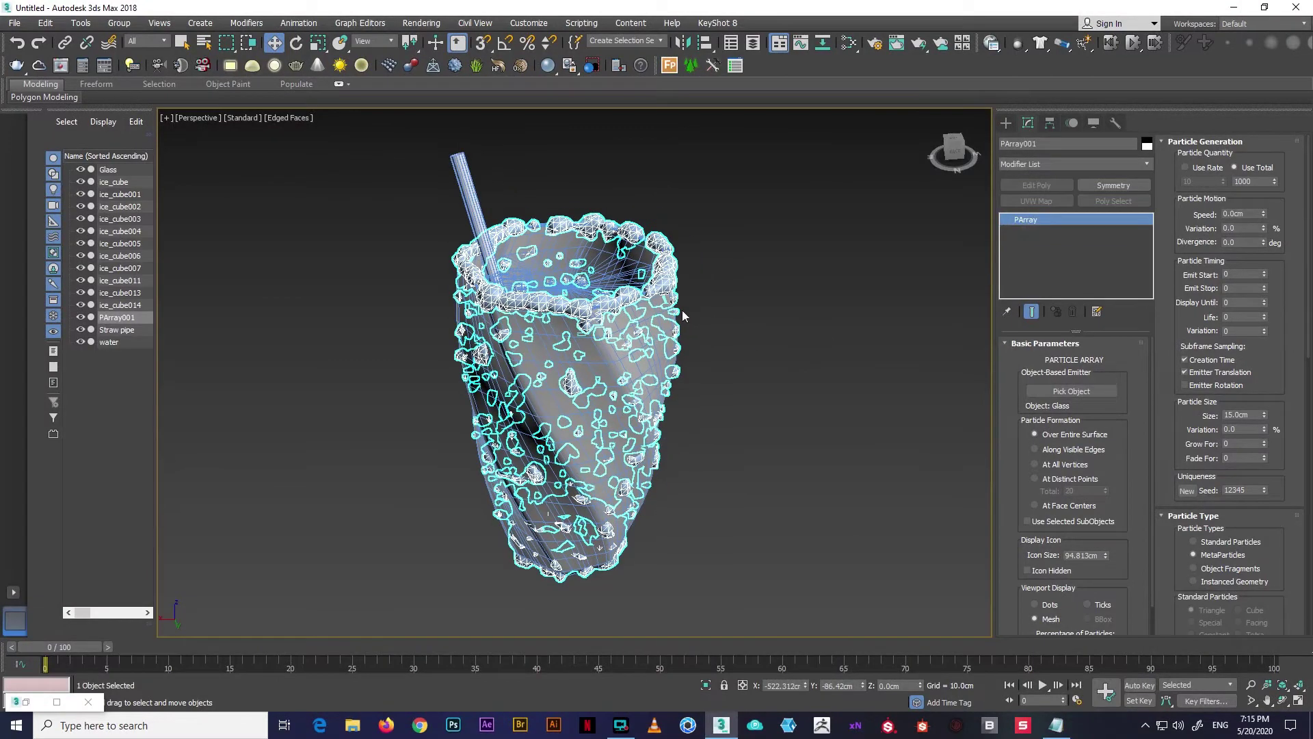
click(81, 22)
Snapshot the particles into a single mesh named GPArray001
click(154, 318)
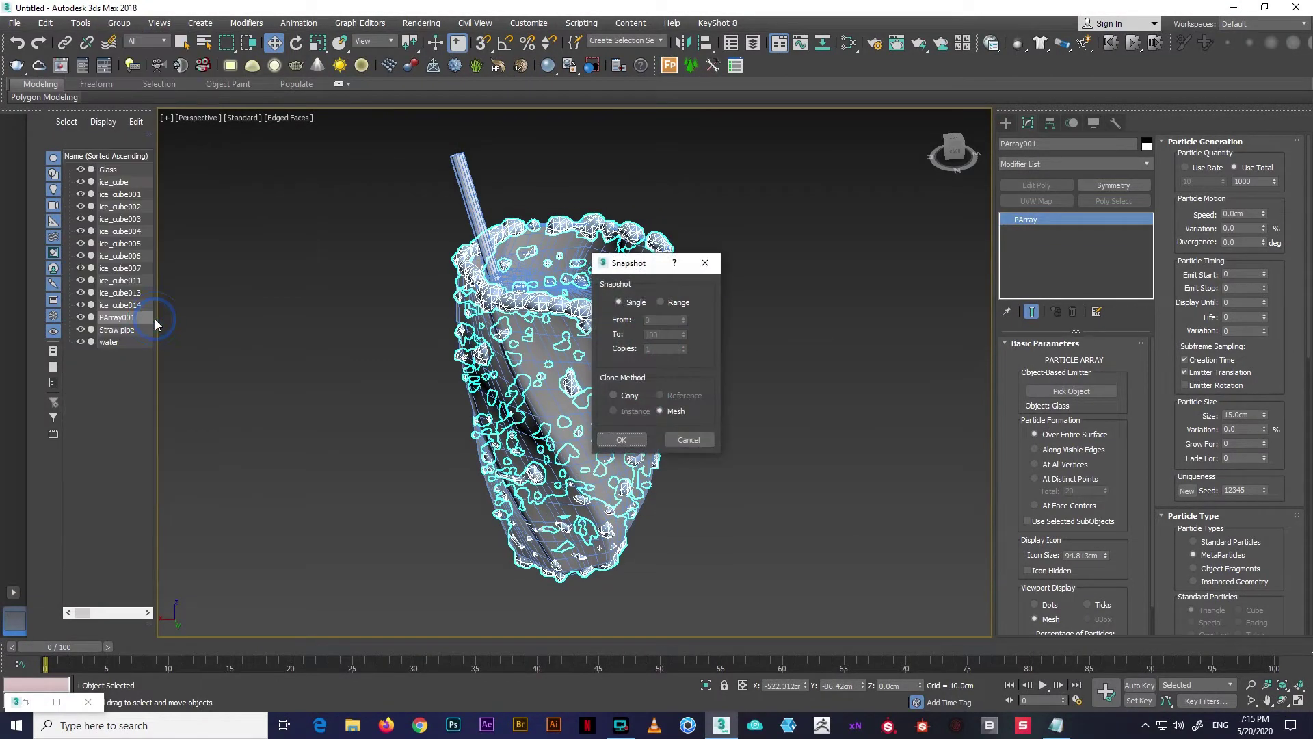
drag(633, 258, 800, 193)
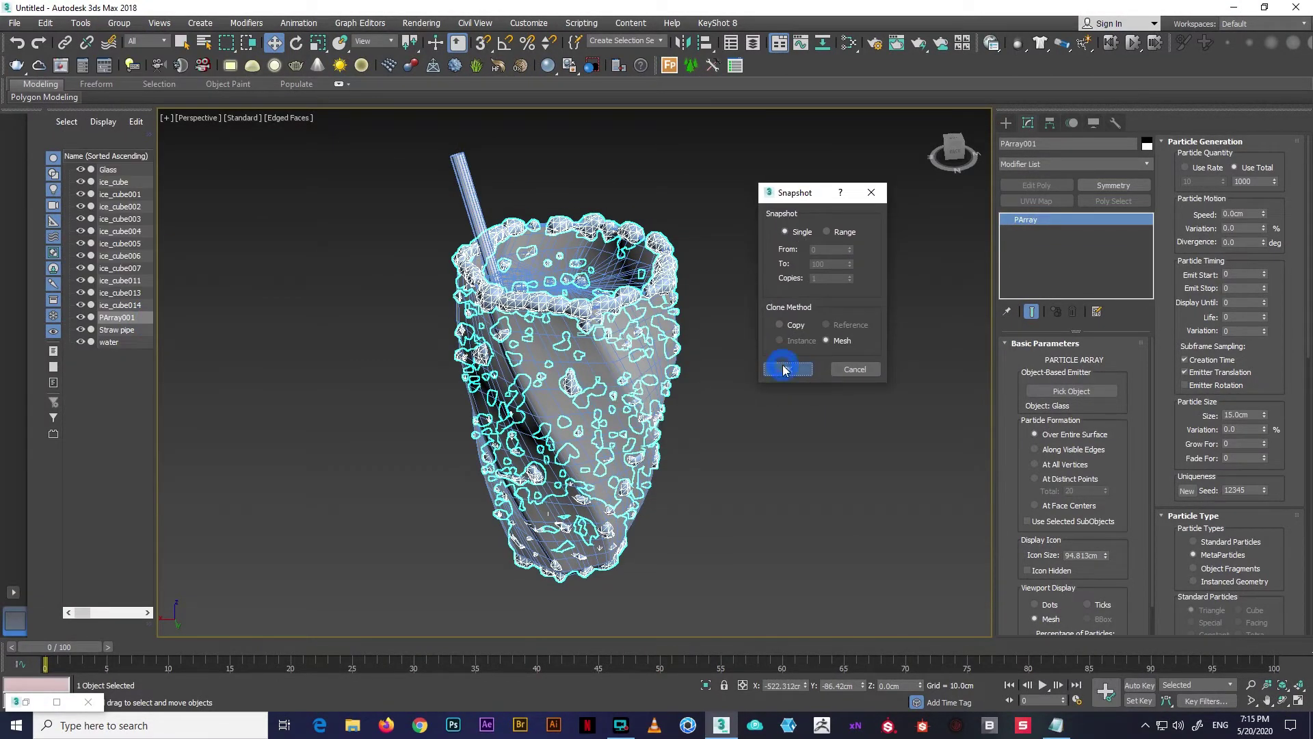
click(785, 370)
scroll(782, 364, down, 3)
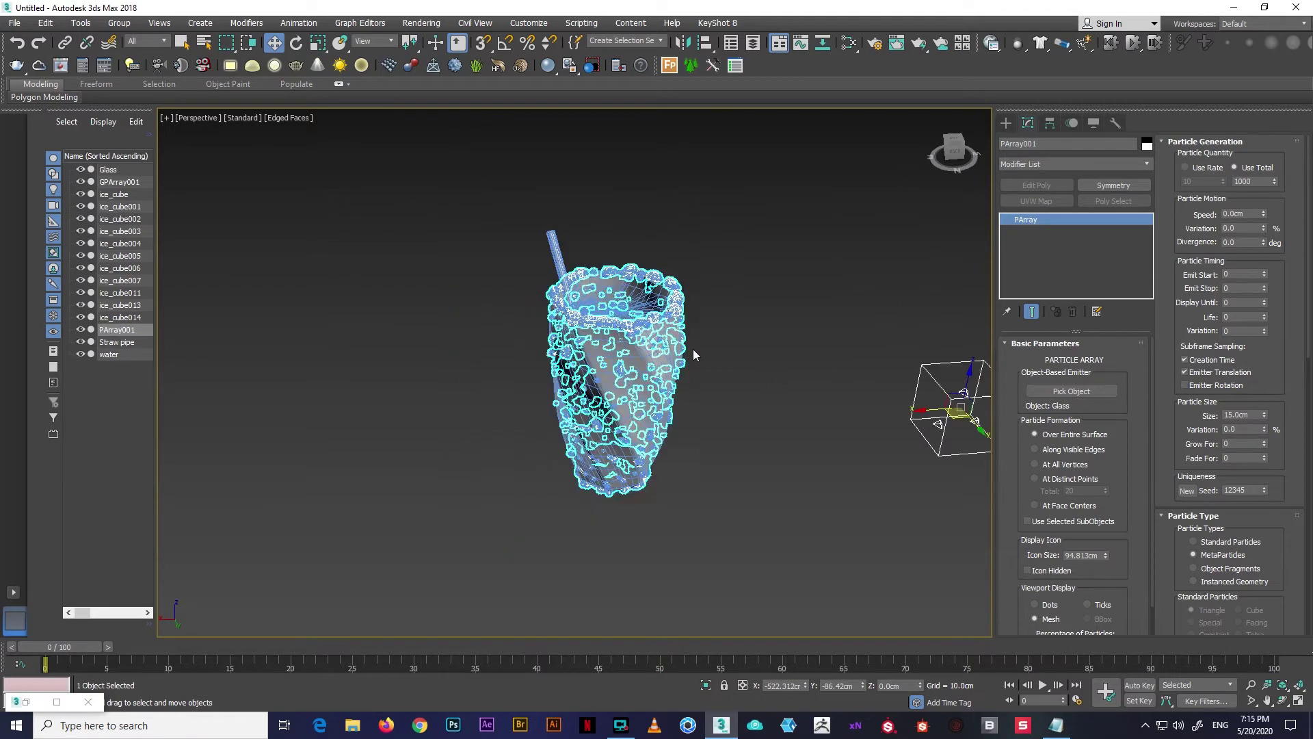
alt+middle_drag(692, 349, 687, 336)
Delete the PArray001 particle emitter, undoing an accidental move first
drag(687, 336, 675, 340)
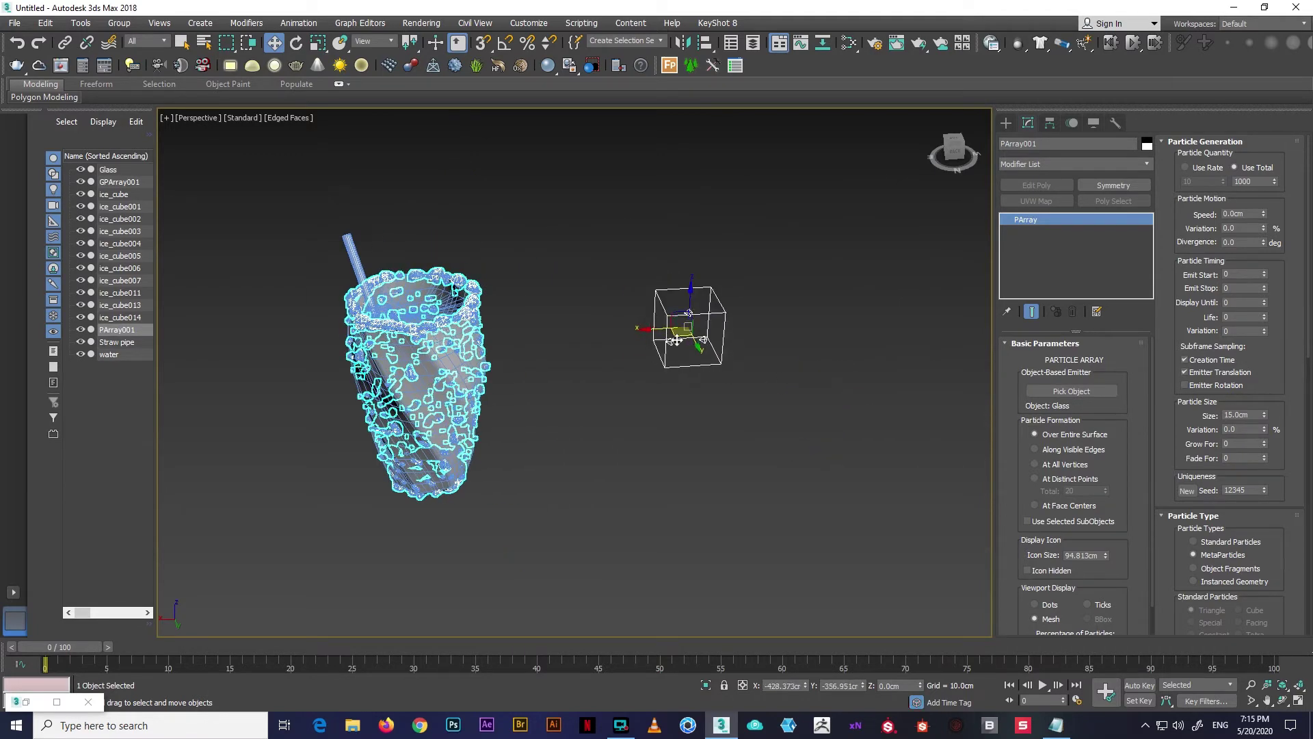
key(ctrl+z)
key(Delete)
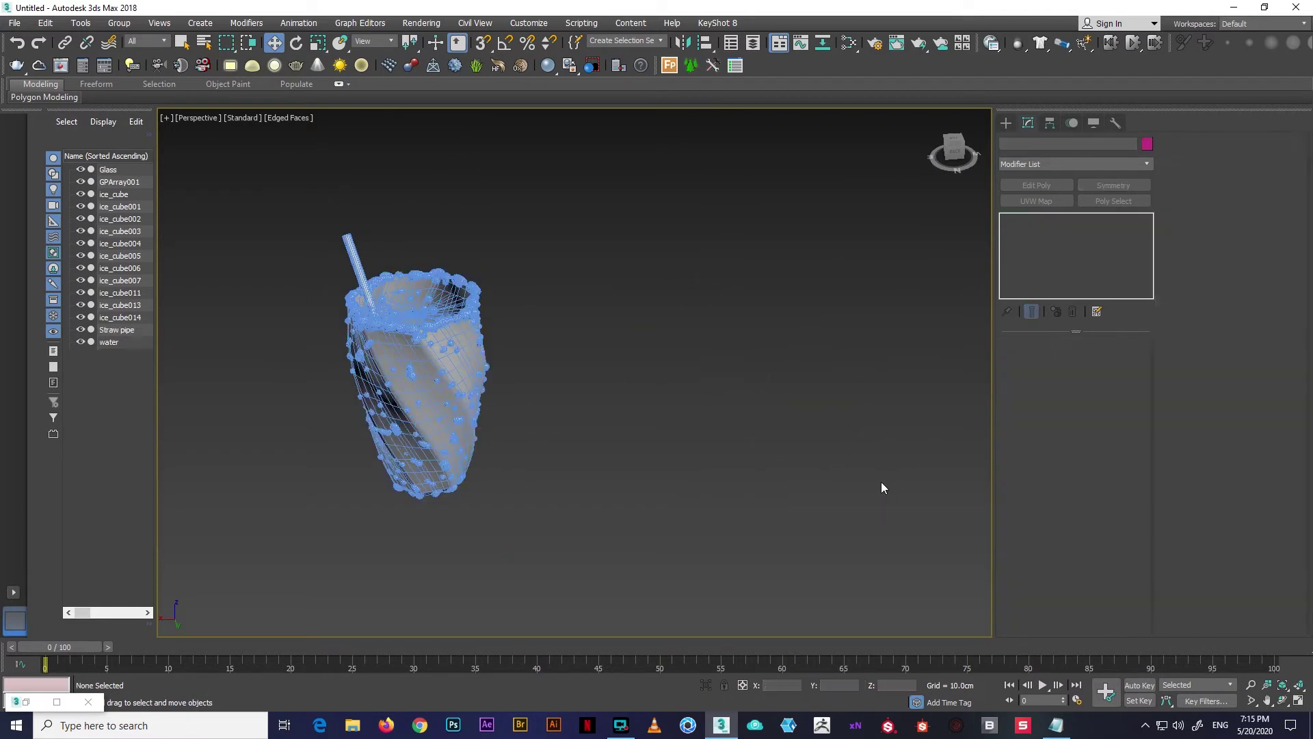
middle_drag(486, 415, 640, 436)
scroll(640, 436, up, 5)
Center GPArray001's pivot to the object using Affect Pivot Only
click(642, 433)
scroll(684, 424, down, 5)
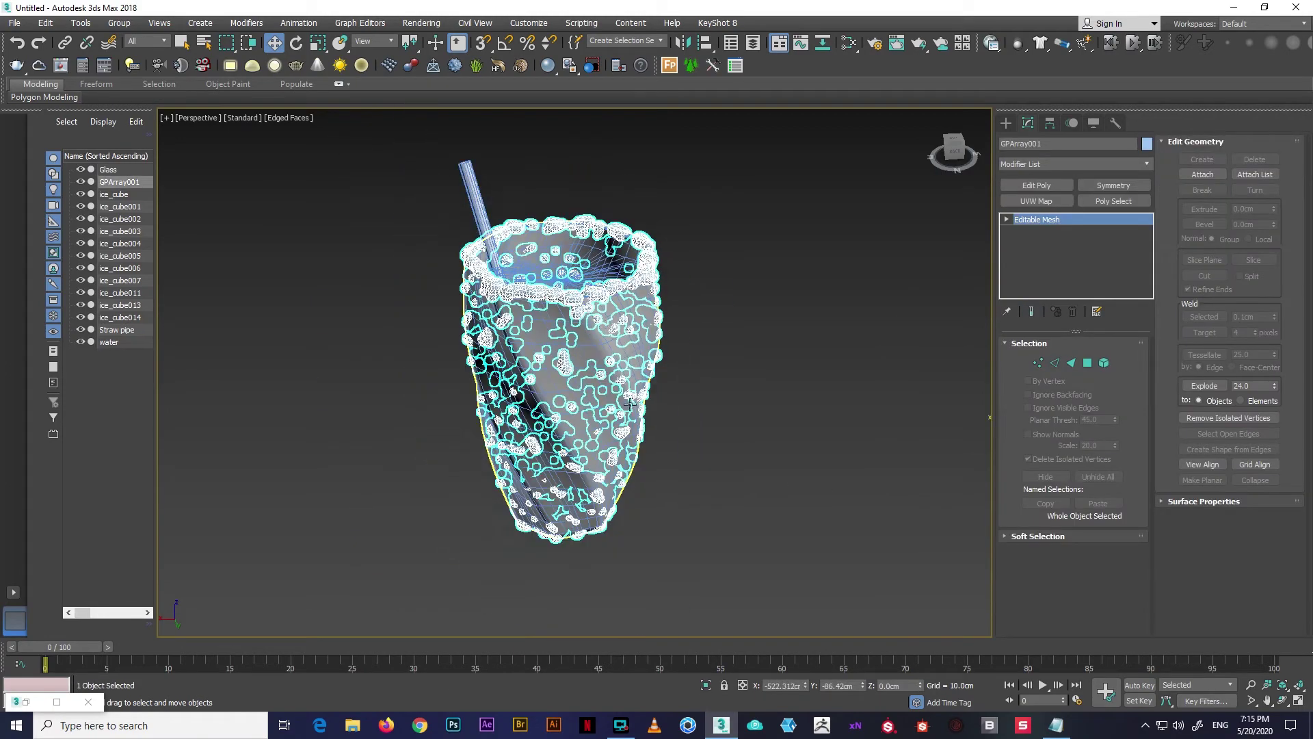
alt+middle_drag(737, 415, 917, 250)
click(1049, 123)
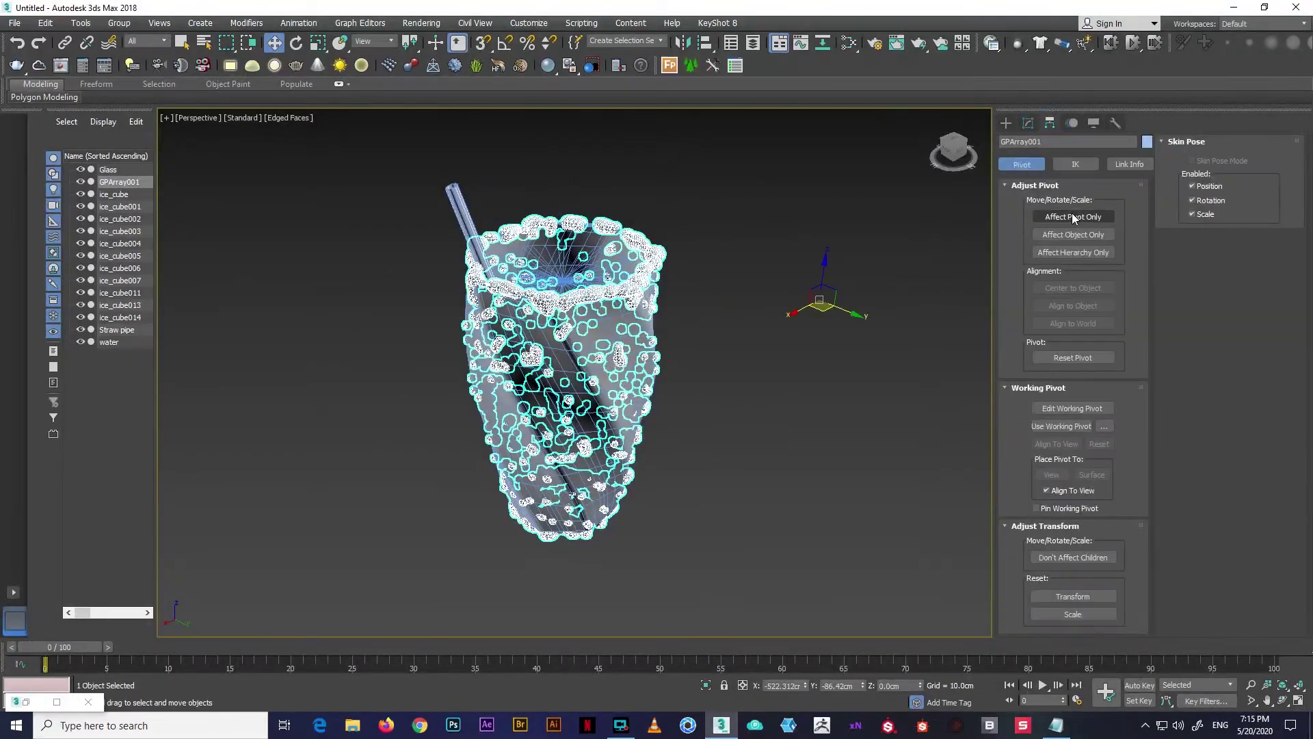
click(1073, 216)
click(1072, 287)
click(1072, 216)
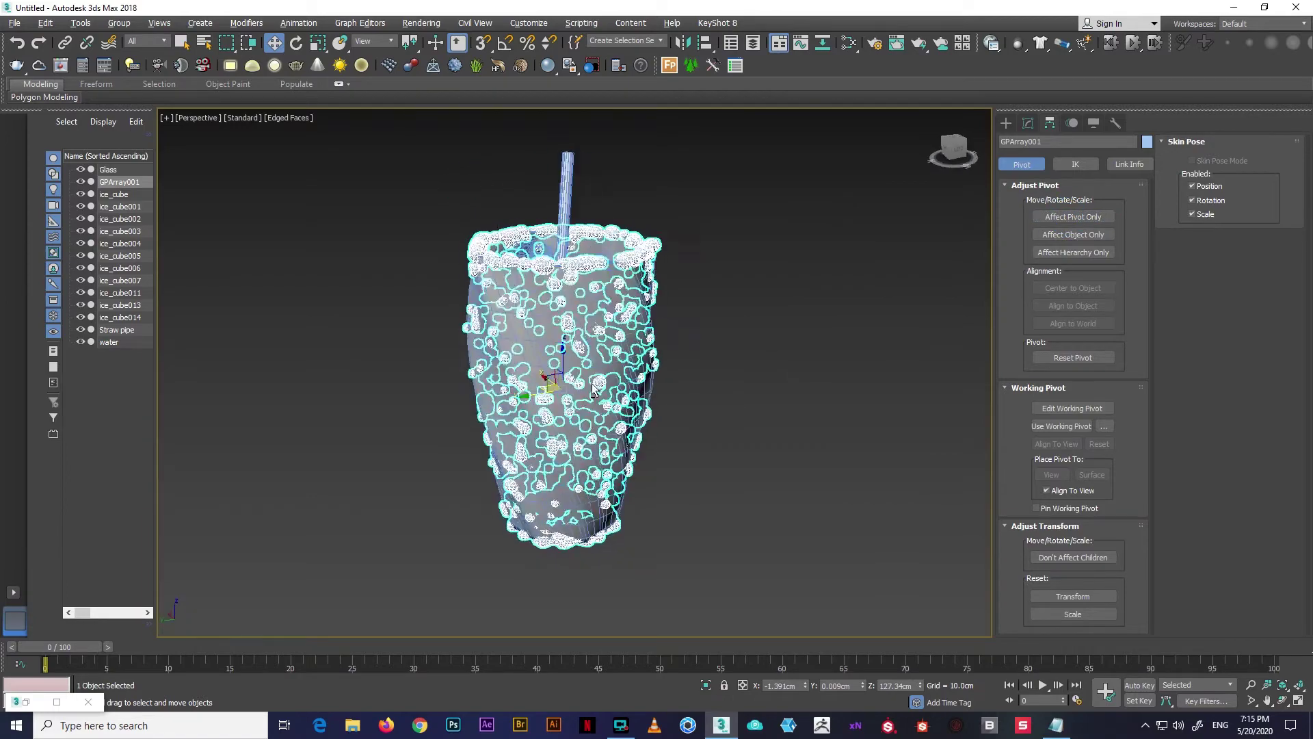
alt+middle_drag(953, 282, 868, 298)
Add a ProOptimizer modifier to GPArray001 with Vertex % set to 25
click(1028, 123)
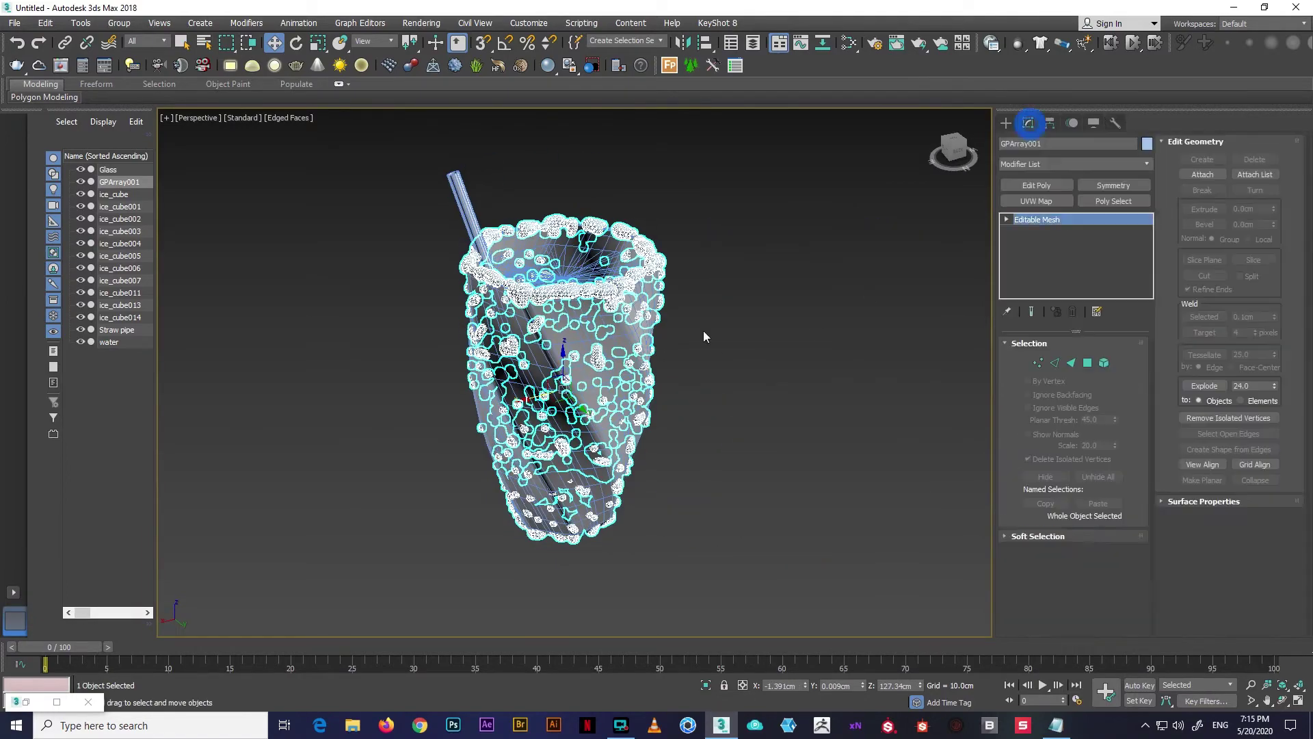
scroll(703, 331, up, 2)
click(1149, 163)
text(Projection)
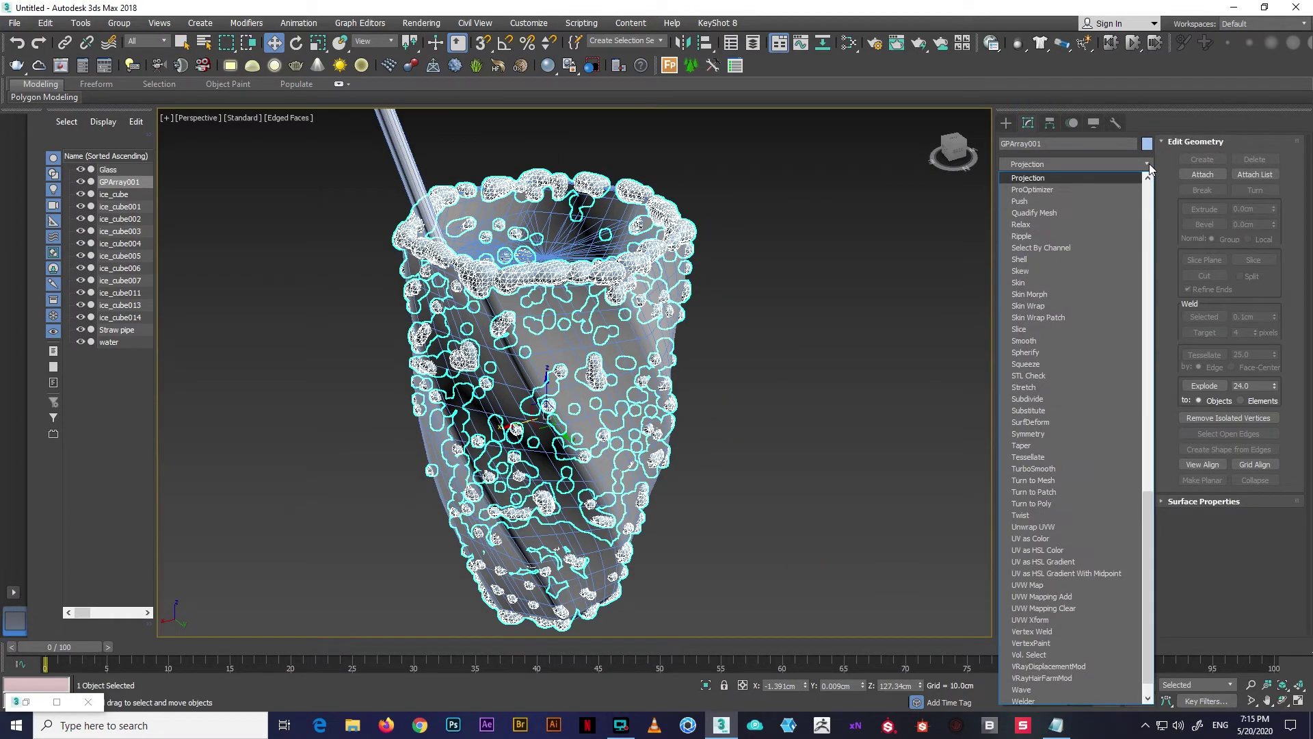
click(1078, 187)
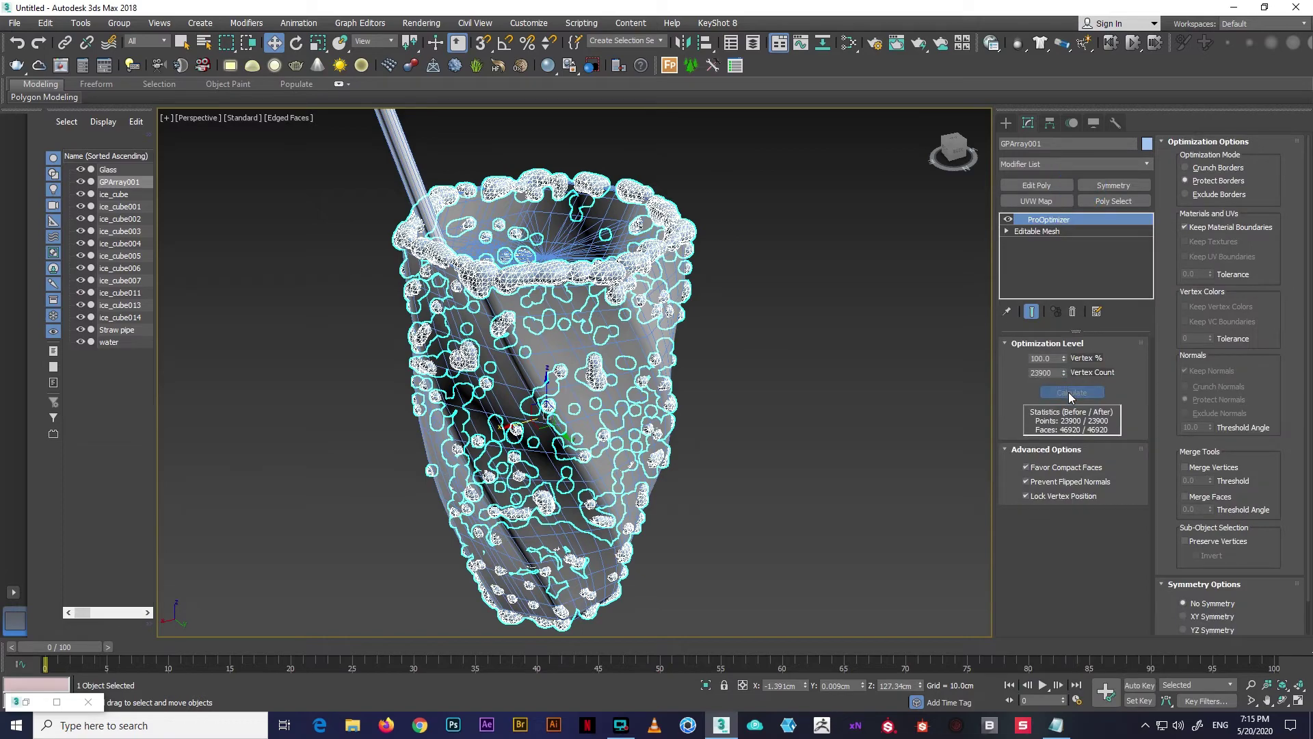
double_click(1046, 358)
text(25)
key(Return)
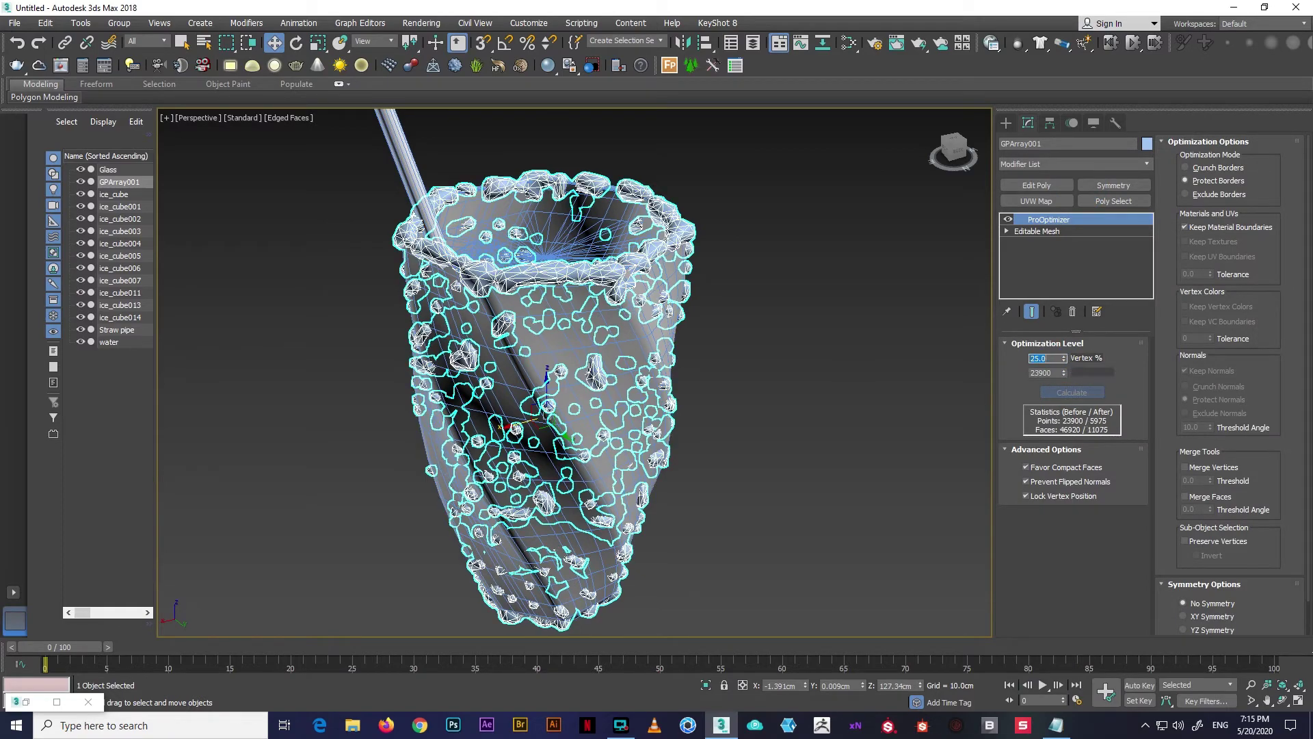
mouse_move(738, 322)
alt+middle_down()
mouse_move(691, 339)
mouse_move(1193, 243)
alt+middle_up()
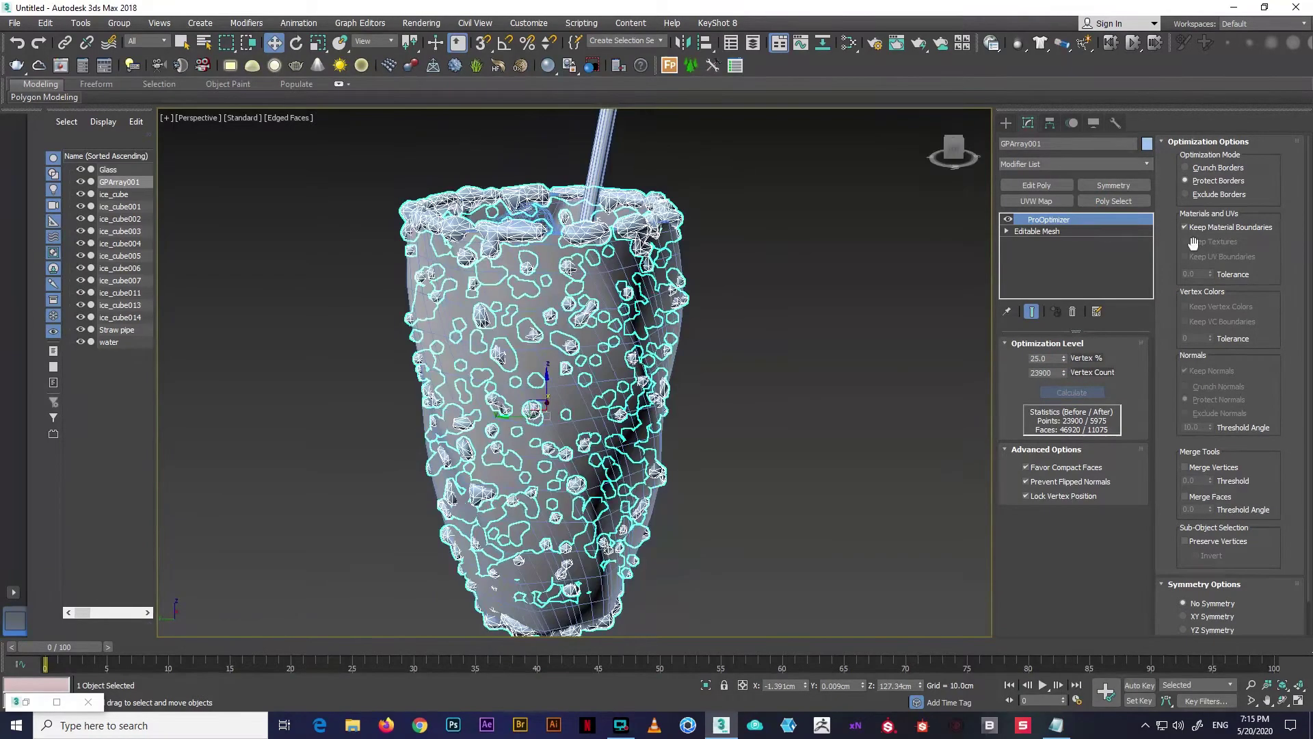
Add a Relax modifier to smooth the condensation mesh and inspect the result
click(1148, 164)
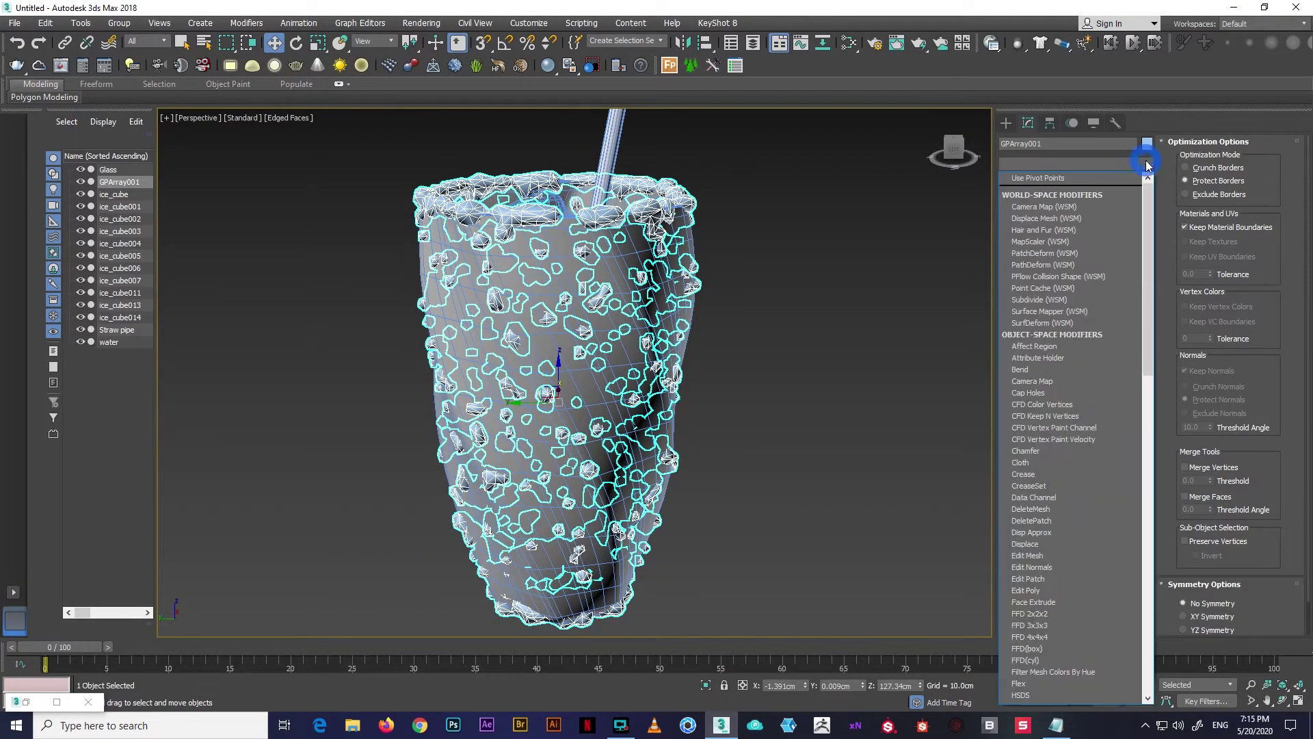
key(r)
click(1065, 202)
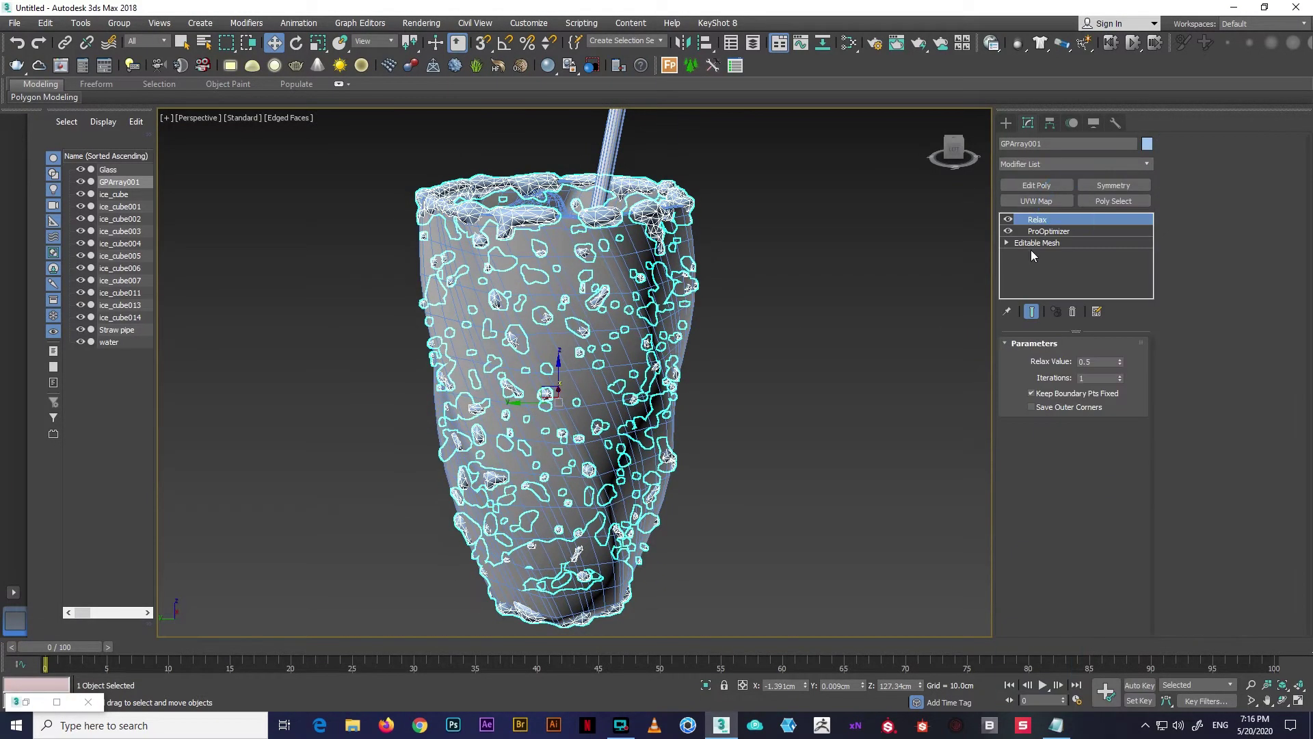
click(943, 381)
mouse_move(943, 381)
alt+middle_down()
mouse_move(862, 349)
mouse_move(639, 460)
alt+middle_up()
scroll(668, 366, up, 5)
scroll(671, 344, down, 3)
click(671, 344)
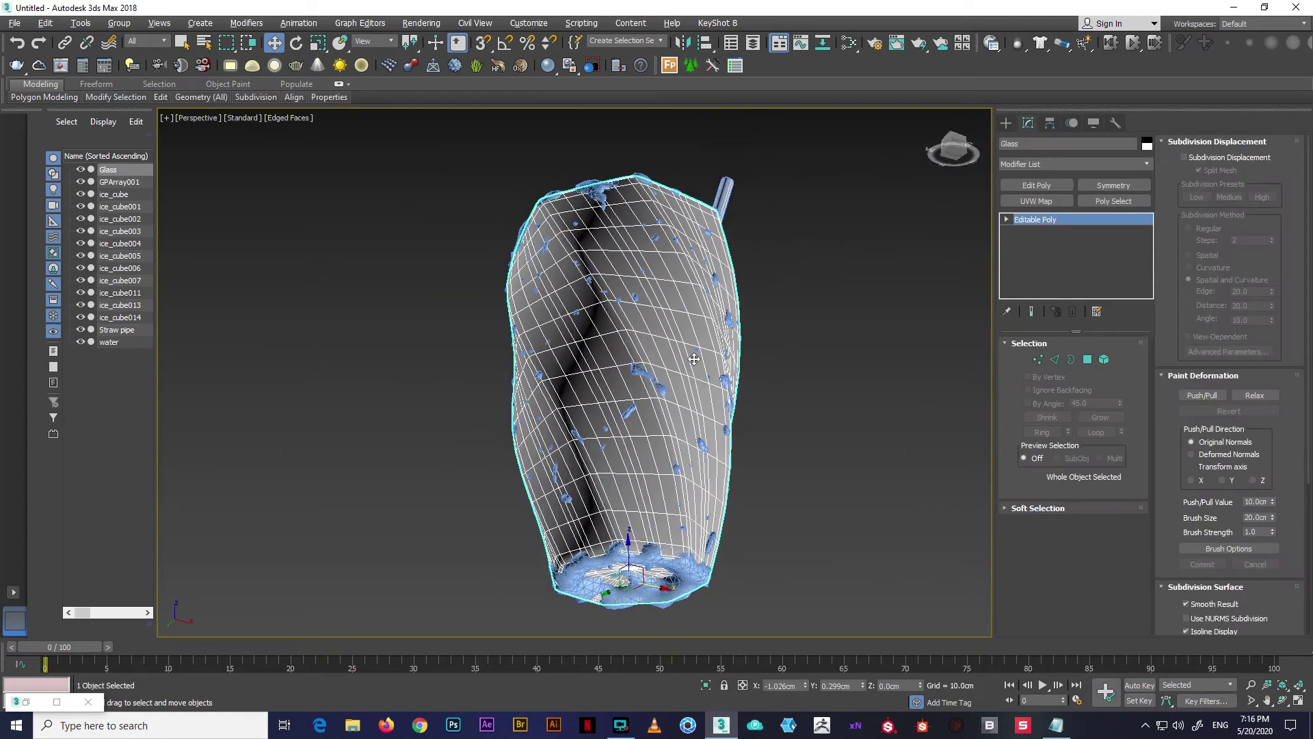
alt+middle_drag(671, 343, 809, 516)
scroll(634, 483, up, 3)
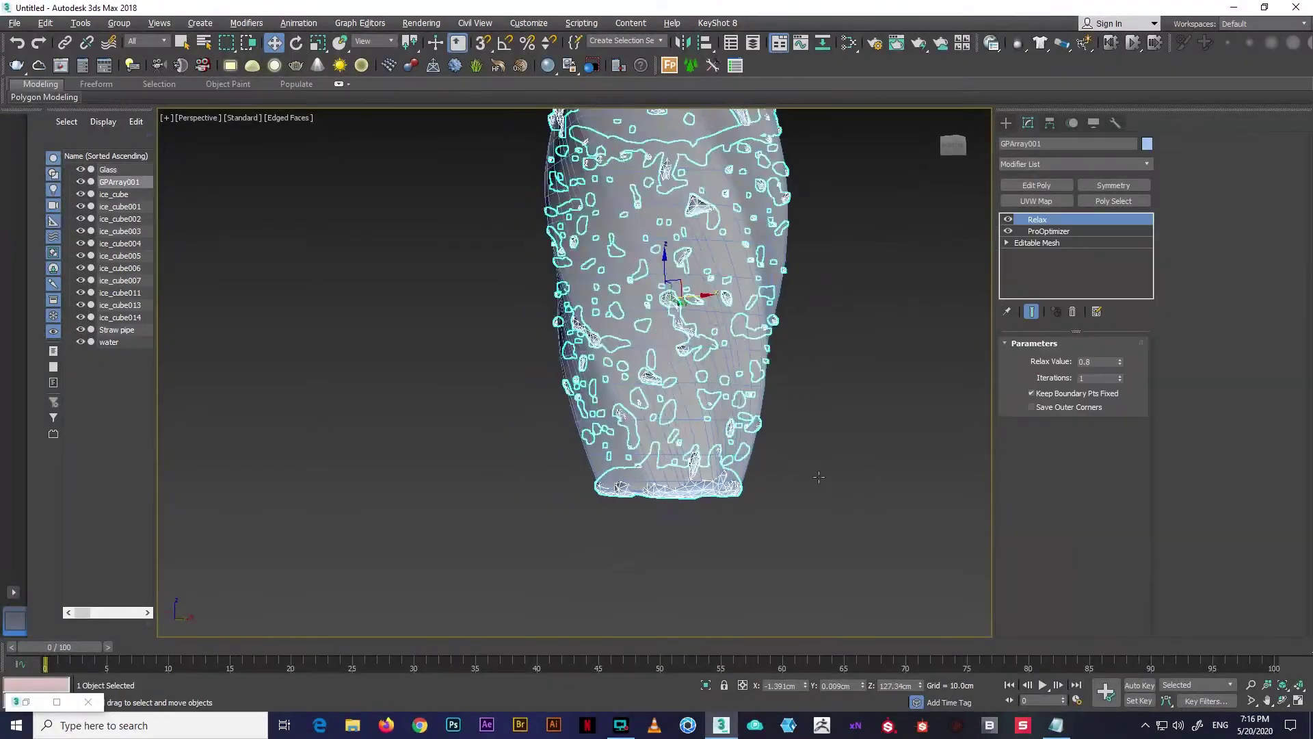
alt+middle_drag(635, 483, 684, 342)
Add Edit Poly and delete the blob element under the glass base
click(1036, 185)
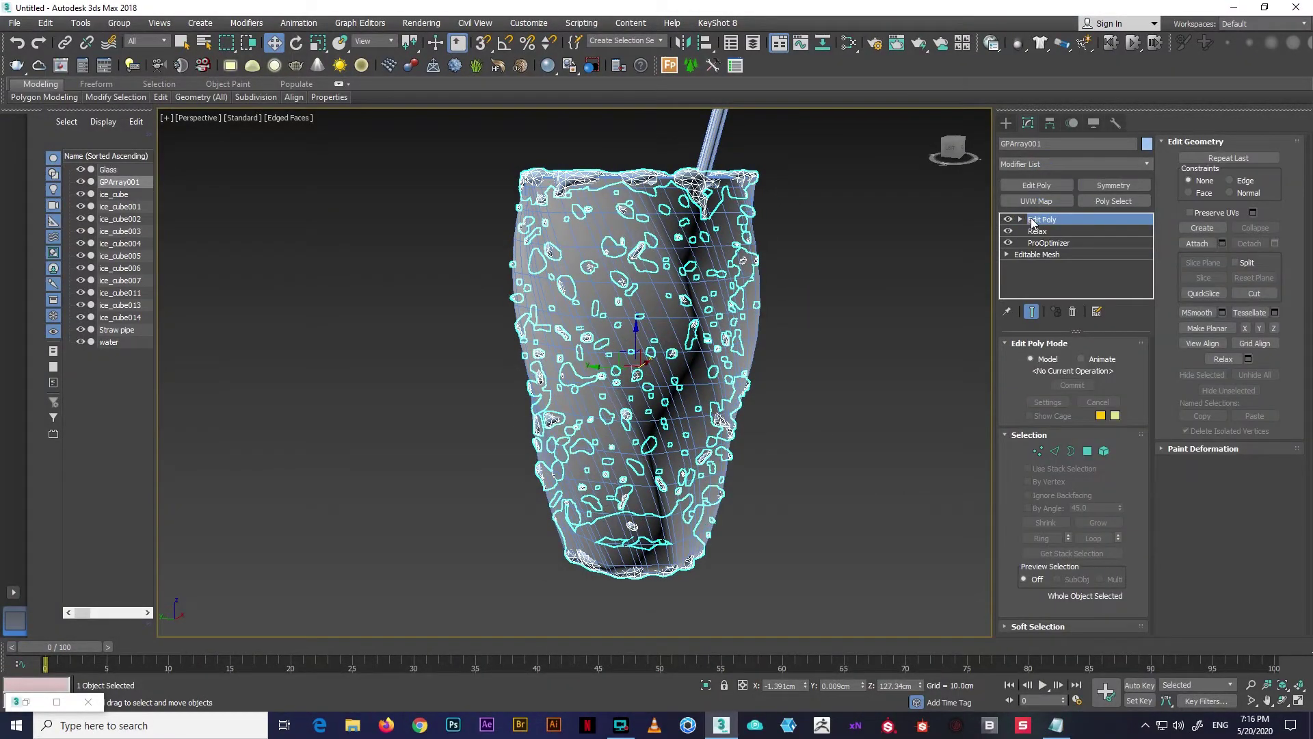
click(1104, 450)
click(636, 565)
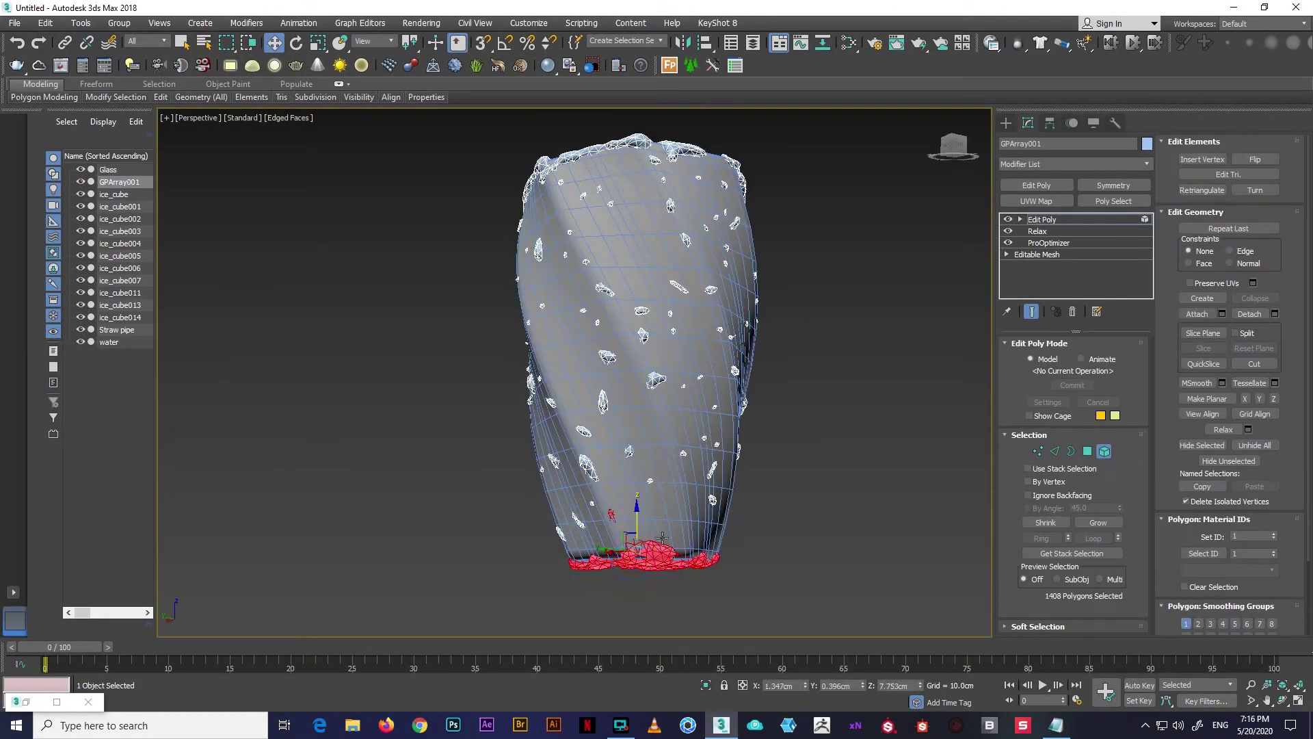
key(F3)
click(833, 532)
mouse_move(833, 532)
alt+middle_down()
mouse_move(732, 527)
mouse_move(736, 454)
alt+middle_up()
key(F3)
click(1103, 451)
Create a small sphere to the right of the glass and frame it in front view
click(744, 486)
click(1007, 122)
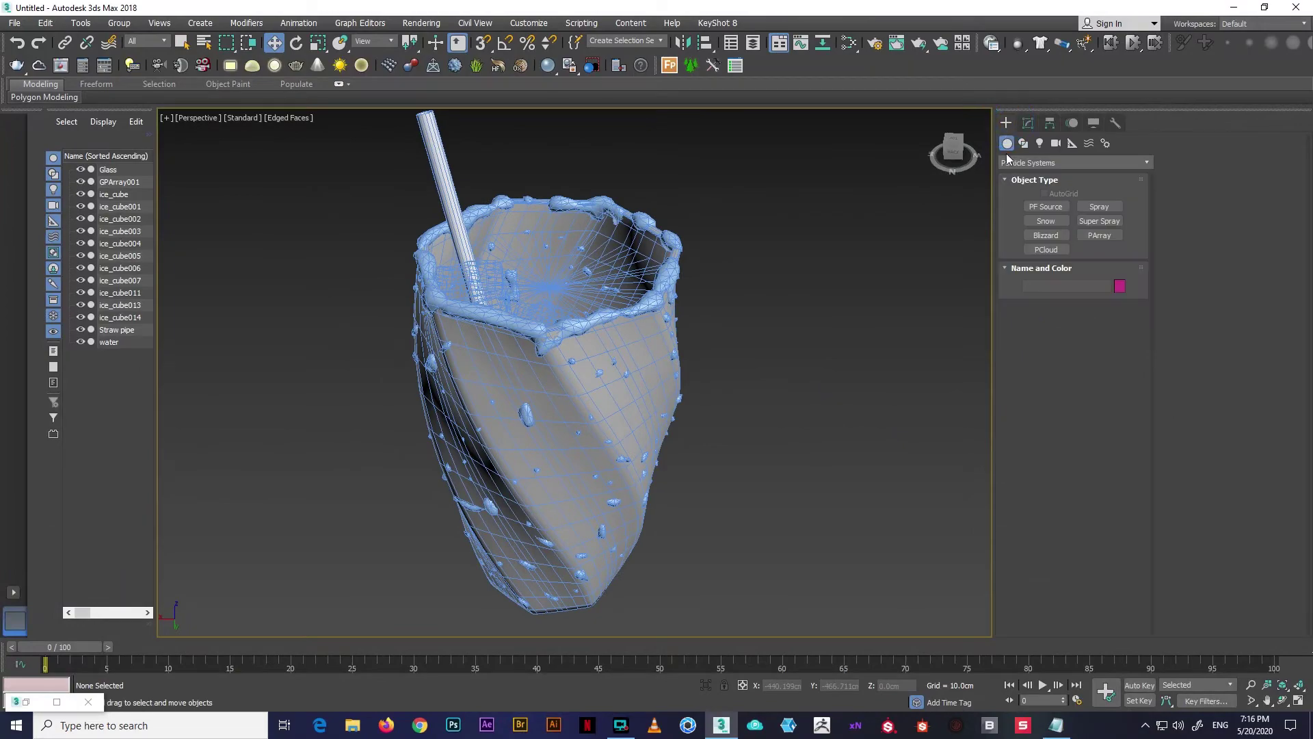
click(1007, 162)
click(1047, 211)
scroll(822, 315, down, 3)
drag(794, 337, 803, 337)
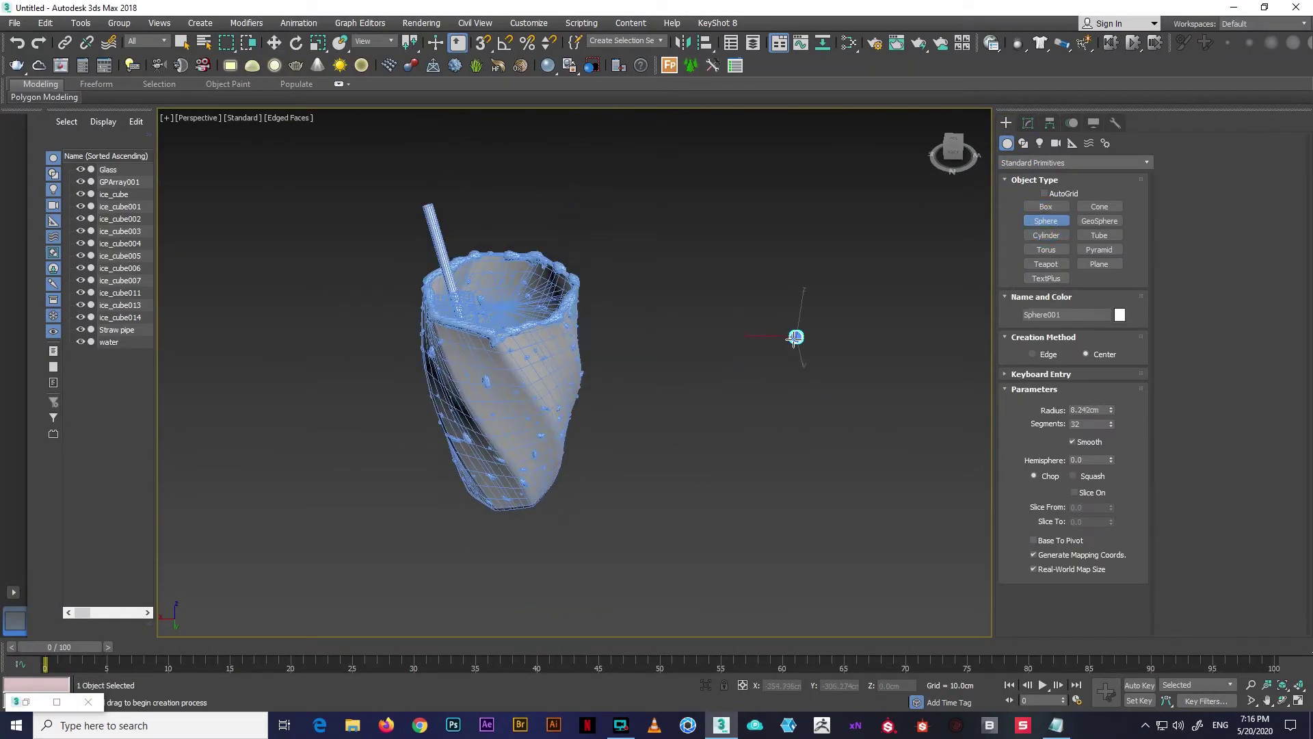
key(w)
scroll(807, 313, up, 3)
scroll(807, 313, up, 3)
key(f)
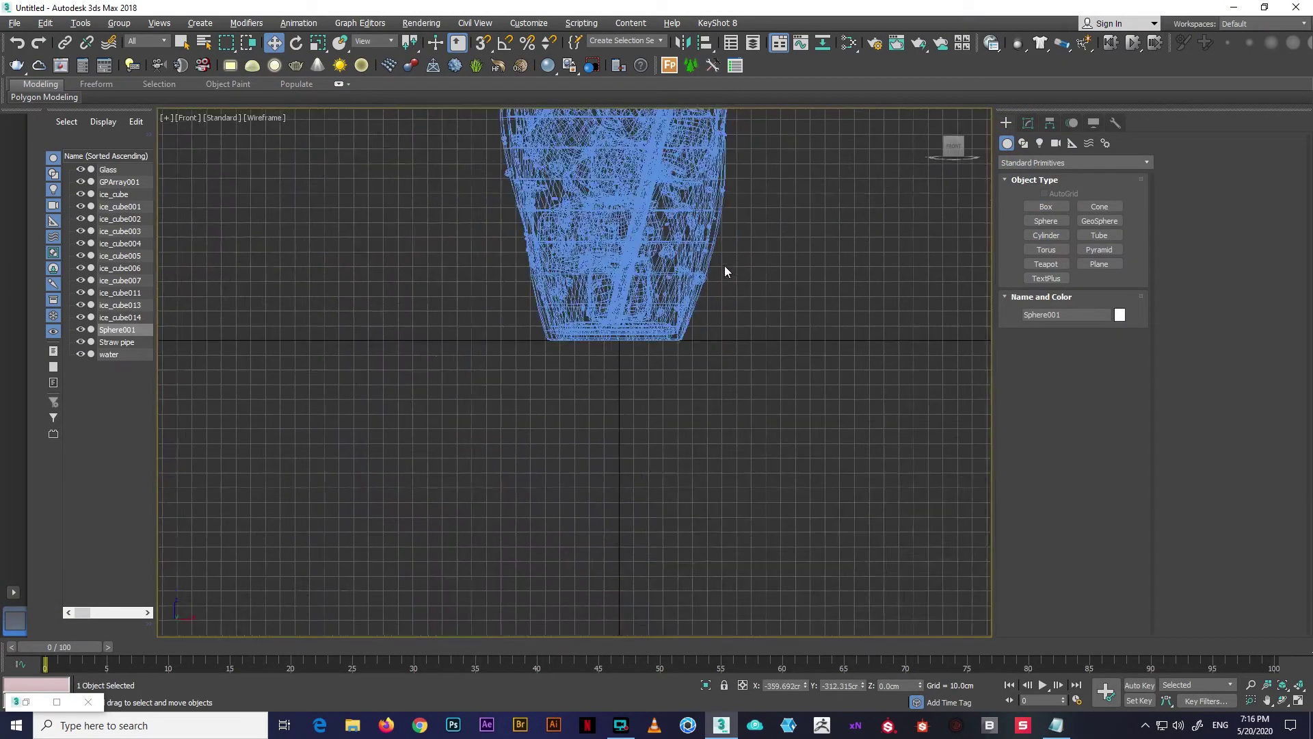
middle_drag(724, 265, 1056, 236)
scroll(380, 300, up, 2)
Set the sphere's Segments to 8
click(1028, 123)
double_click(1092, 378)
text(5)
key(Return)
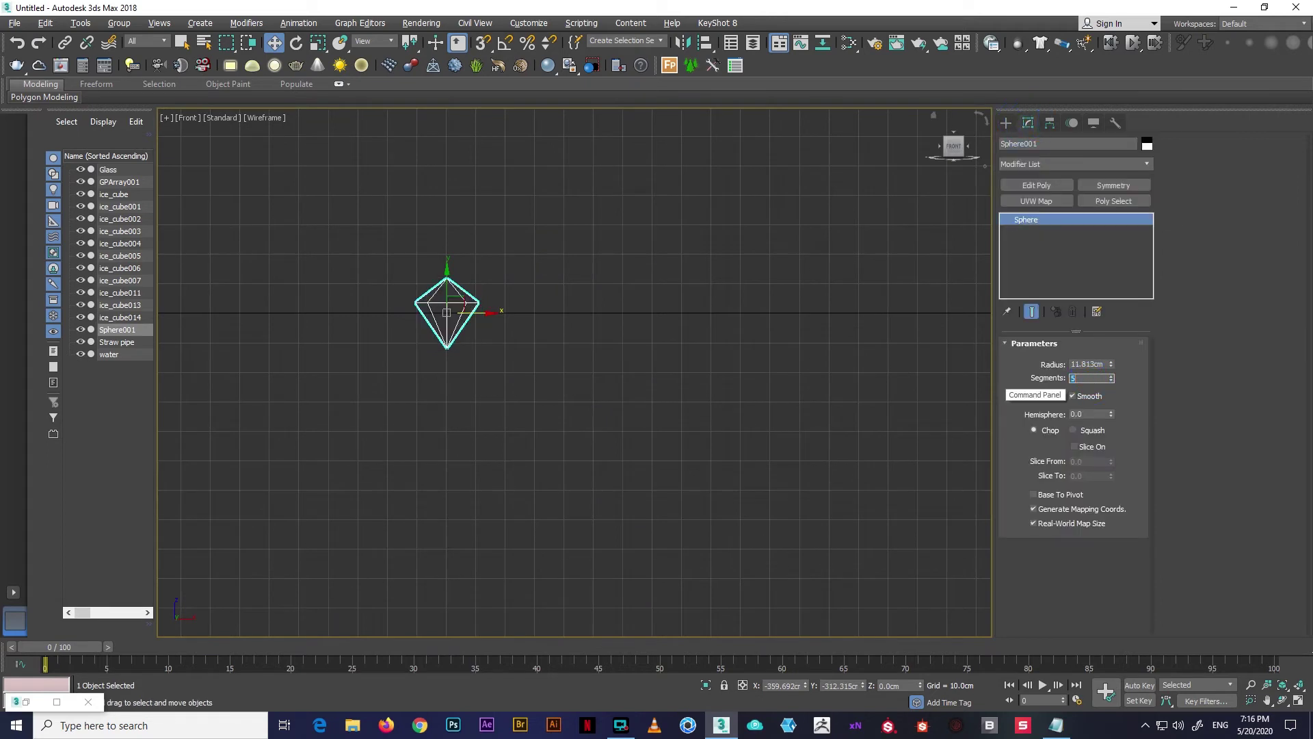
text(8)
key(Return)
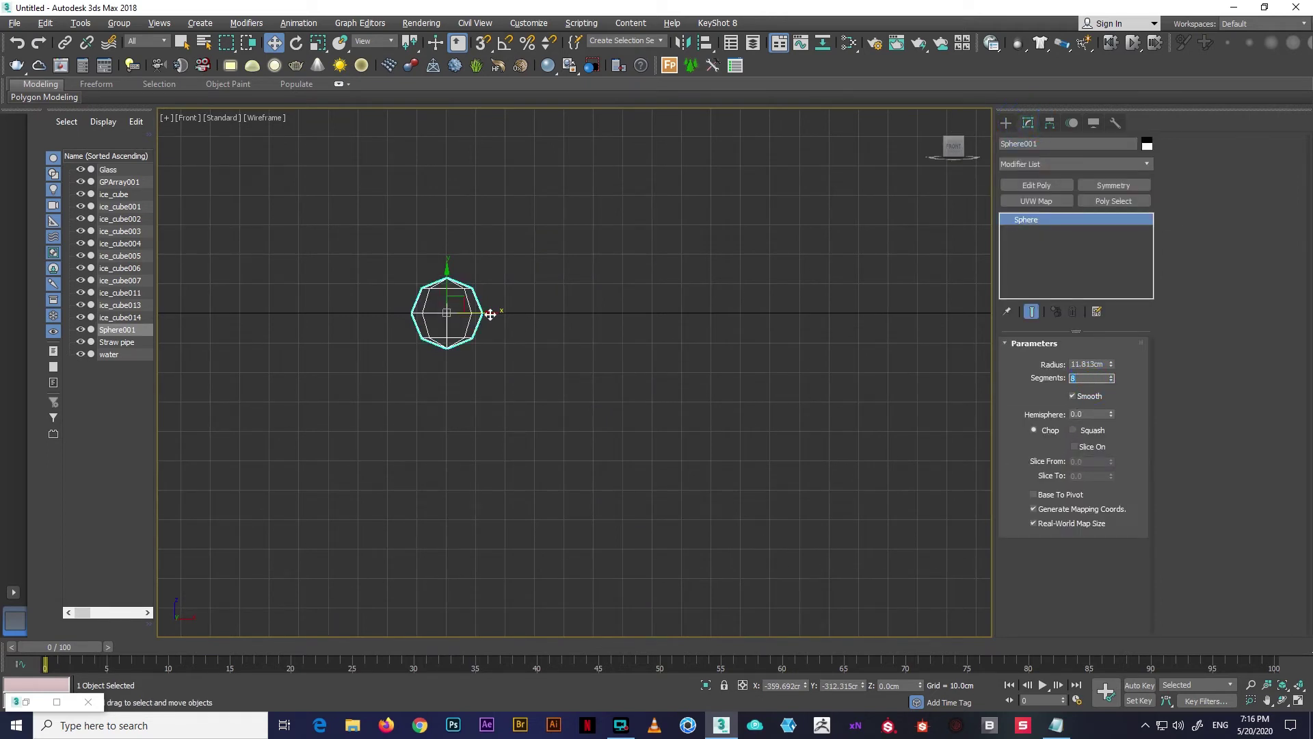
scroll(413, 313, up, 4)
Add Edit Poly and raise the lower vertices to flatten the sphere's bottom
click(1037, 185)
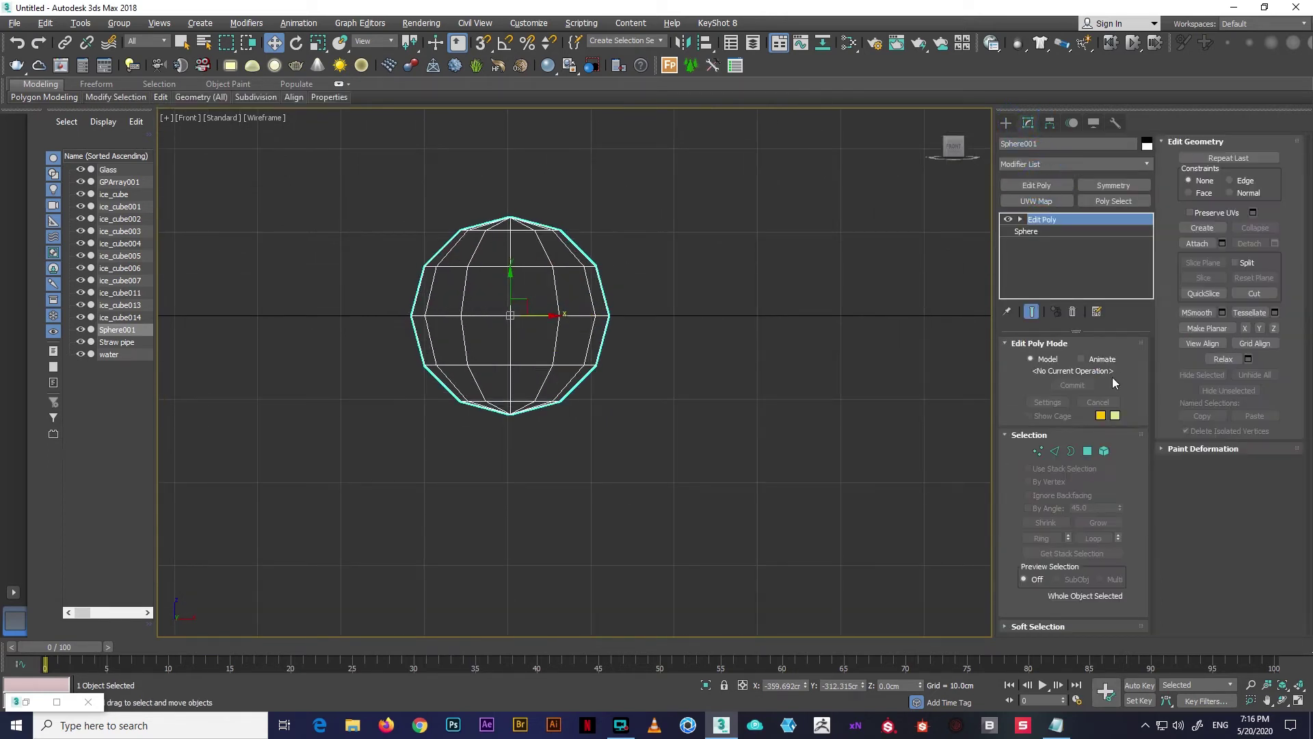
click(1037, 450)
scroll(484, 373, up, 1)
drag(526, 361, 531, 301)
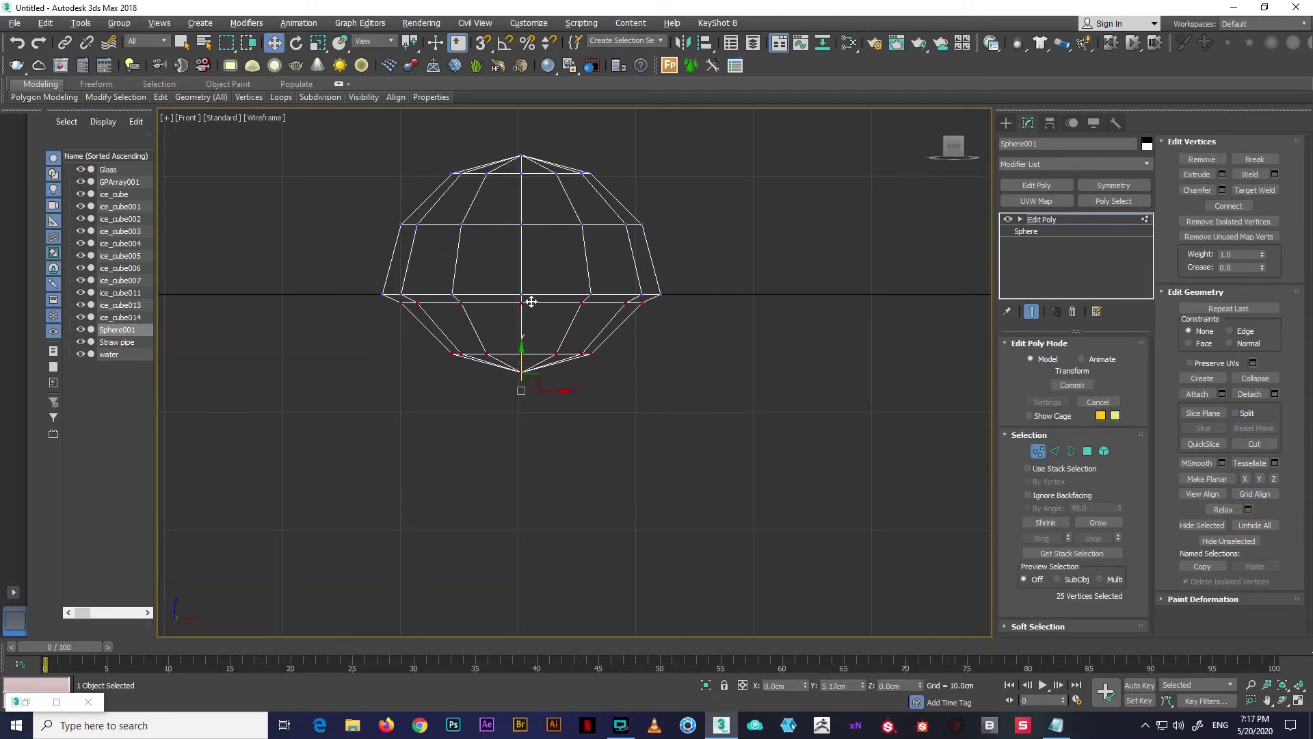
mouse_move(513, 370)
mouse_down()
mouse_move(505, 327)
mouse_move(525, 280)
mouse_up()
scroll(445, 298, up, 2)
Lower the upper and top vertices slightly to shape a dome-like droplet
middle_drag(445, 298, 424, 429)
drag(314, 219, 674, 366)
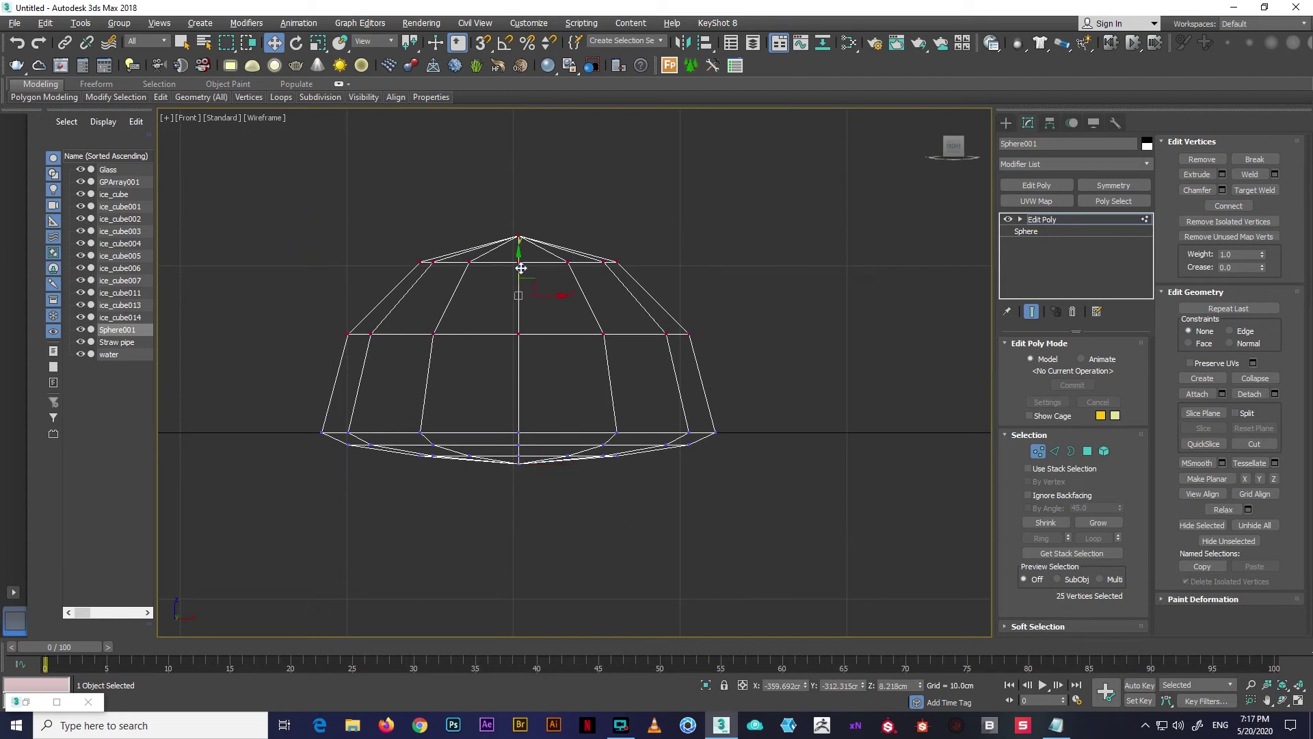
drag(520, 269, 521, 285)
drag(374, 213, 430, 246)
drag(521, 245, 521, 258)
key(p)
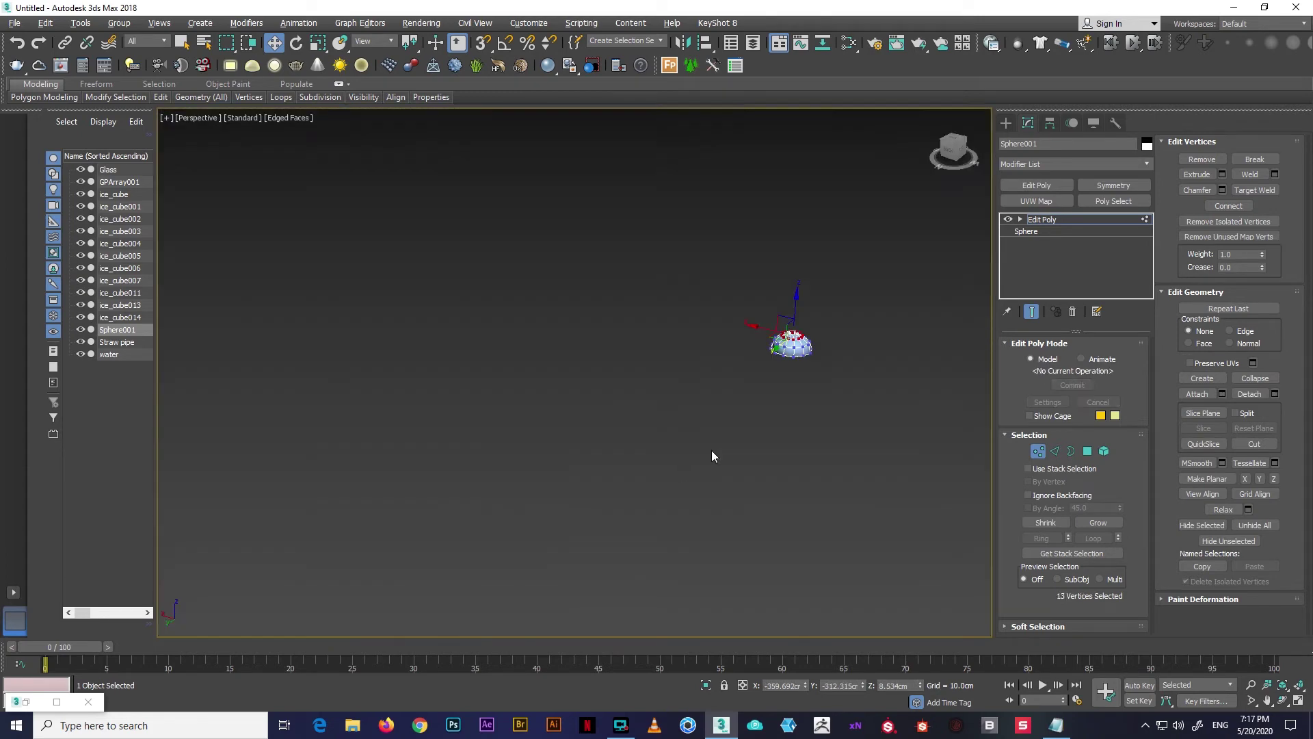
click(1088, 226)
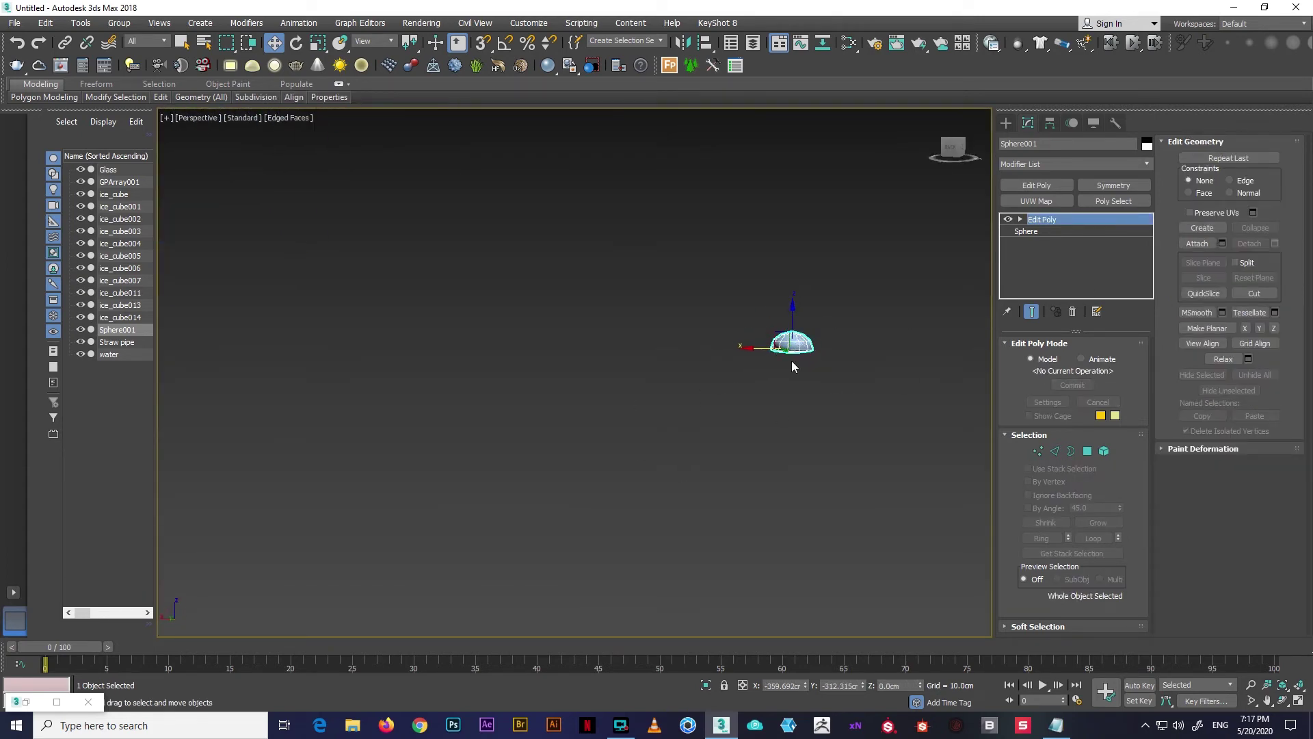
alt+middle_drag(790, 359, 675, 434)
Create a Scatter compound object from the sphere, using Glass as the distribution surface
click(1006, 122)
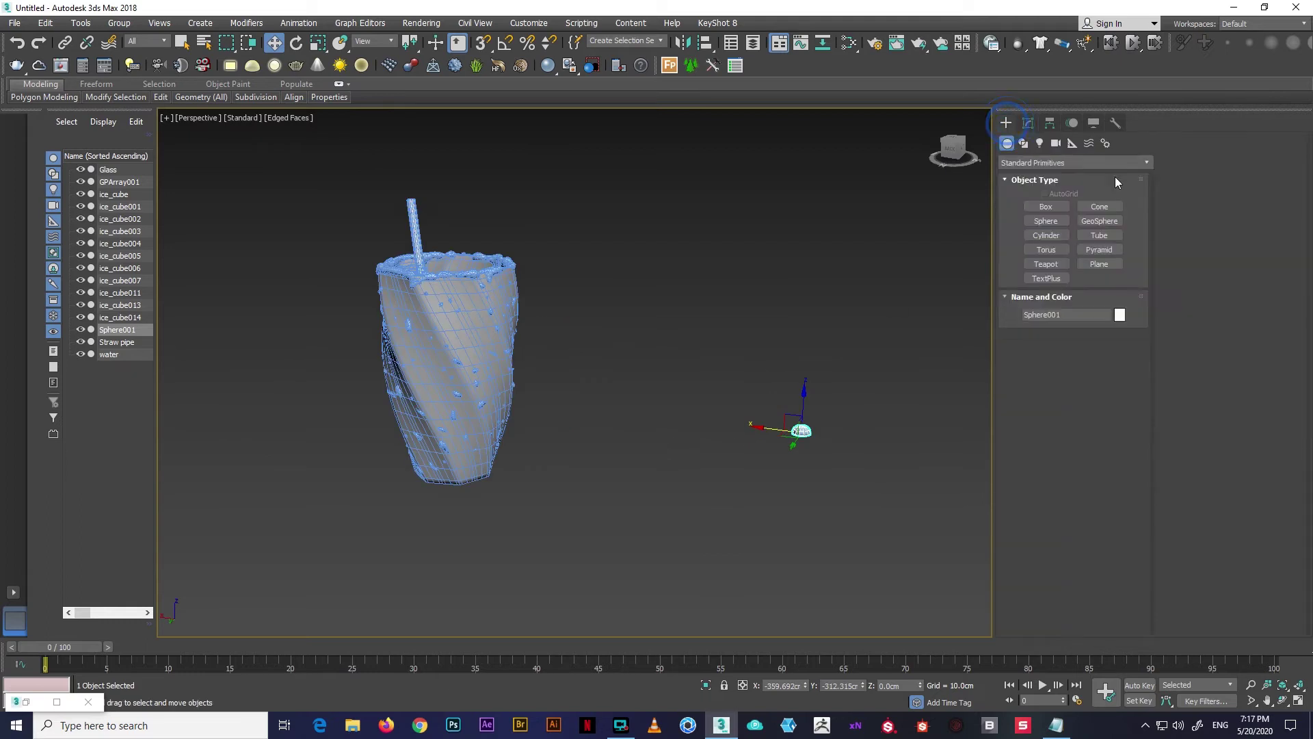
click(1107, 162)
click(1057, 200)
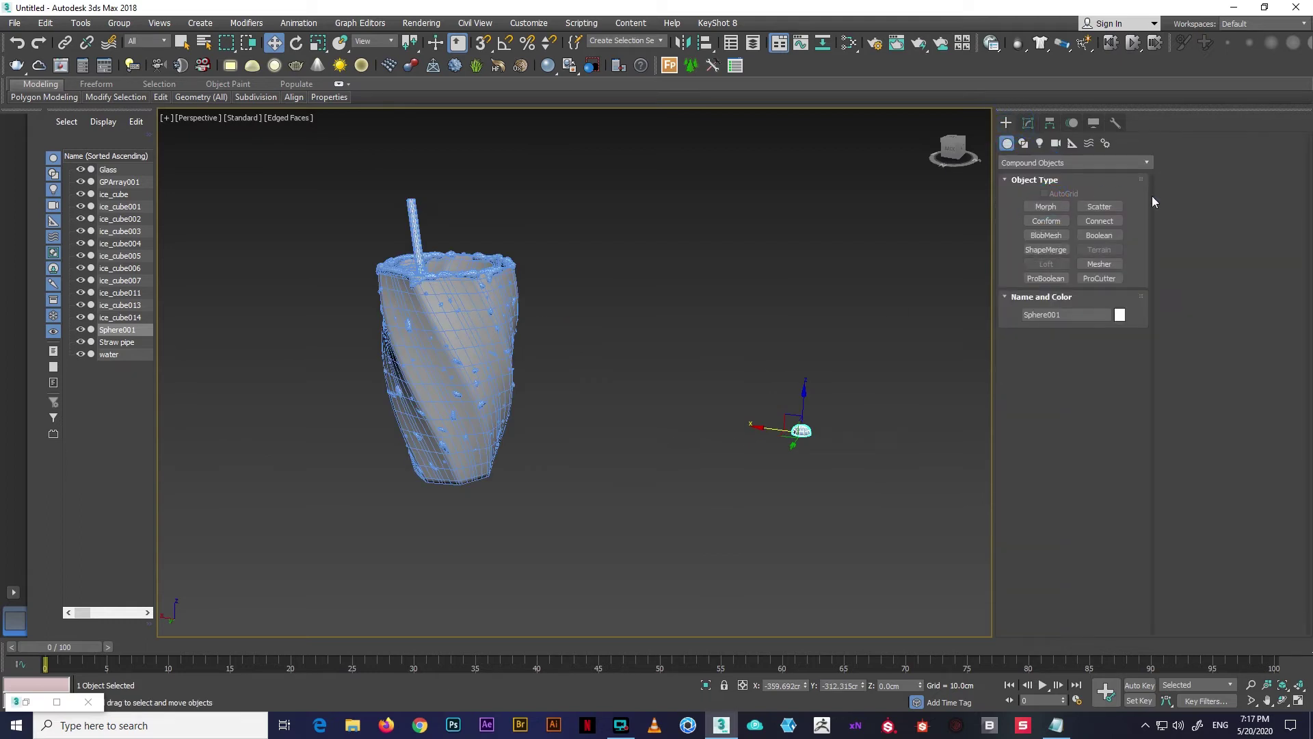
click(1108, 209)
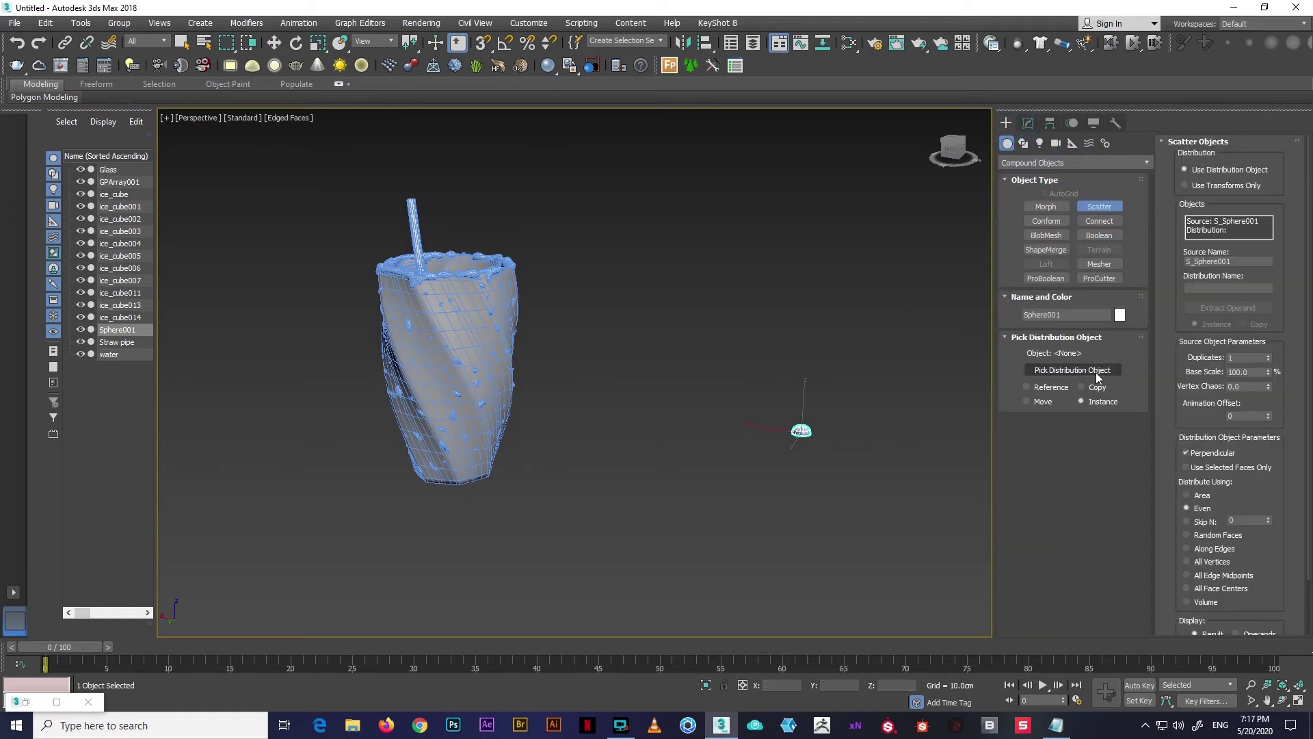
scroll(473, 329, up, 2)
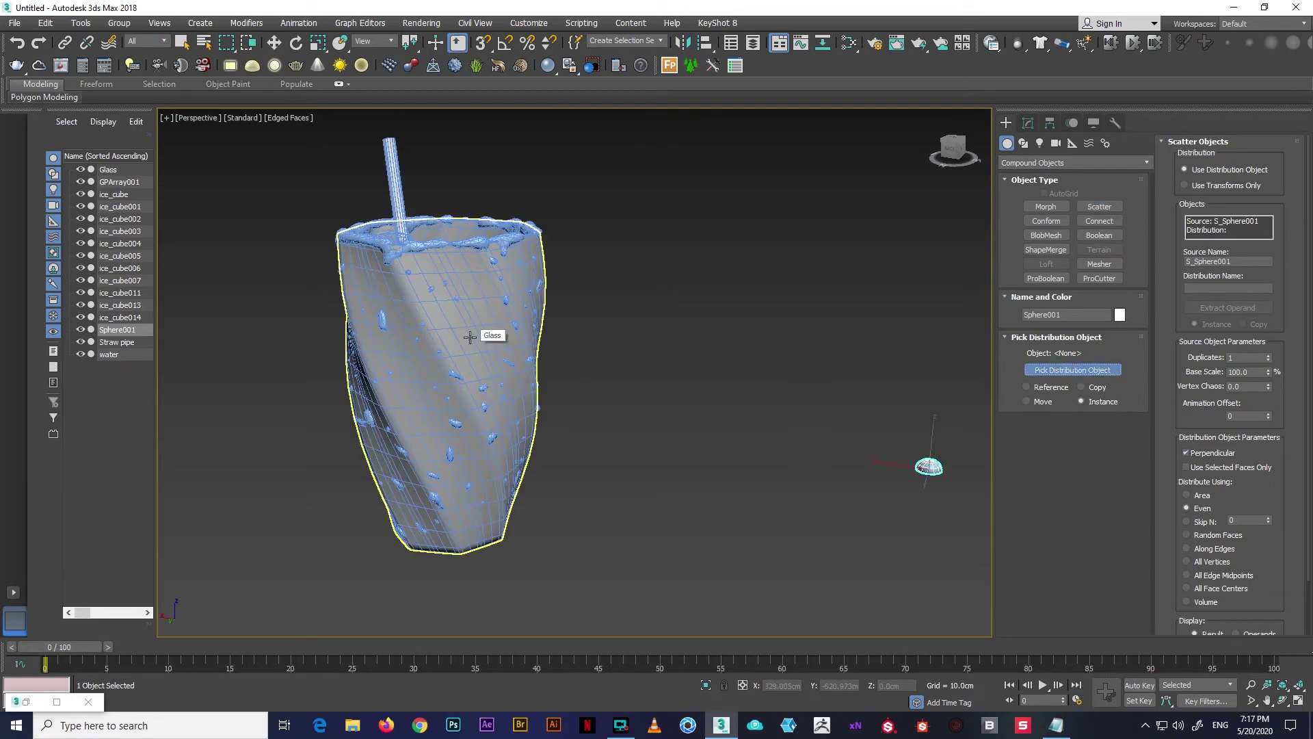
click(469, 336)
right_click(873, 296)
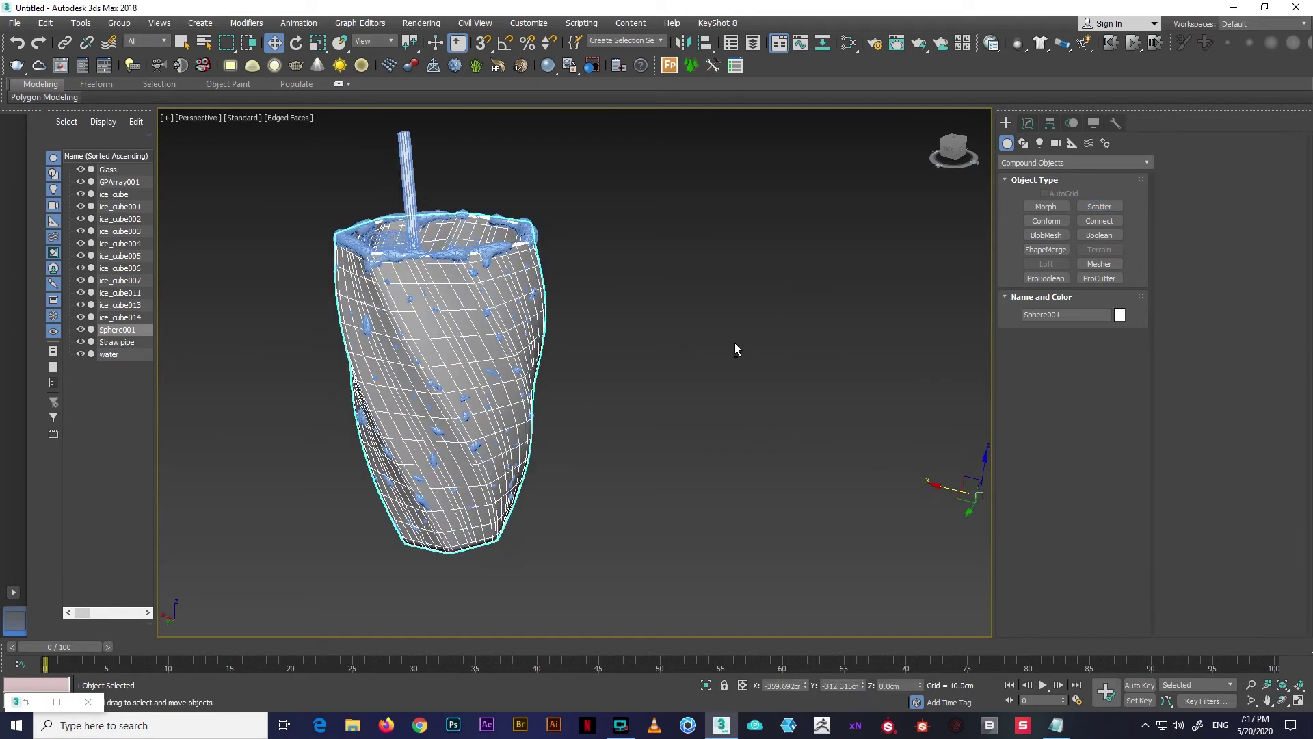
Test-move the scattered droplet object and orbit around the cup to check it
click(1027, 123)
scroll(619, 334, down, 4)
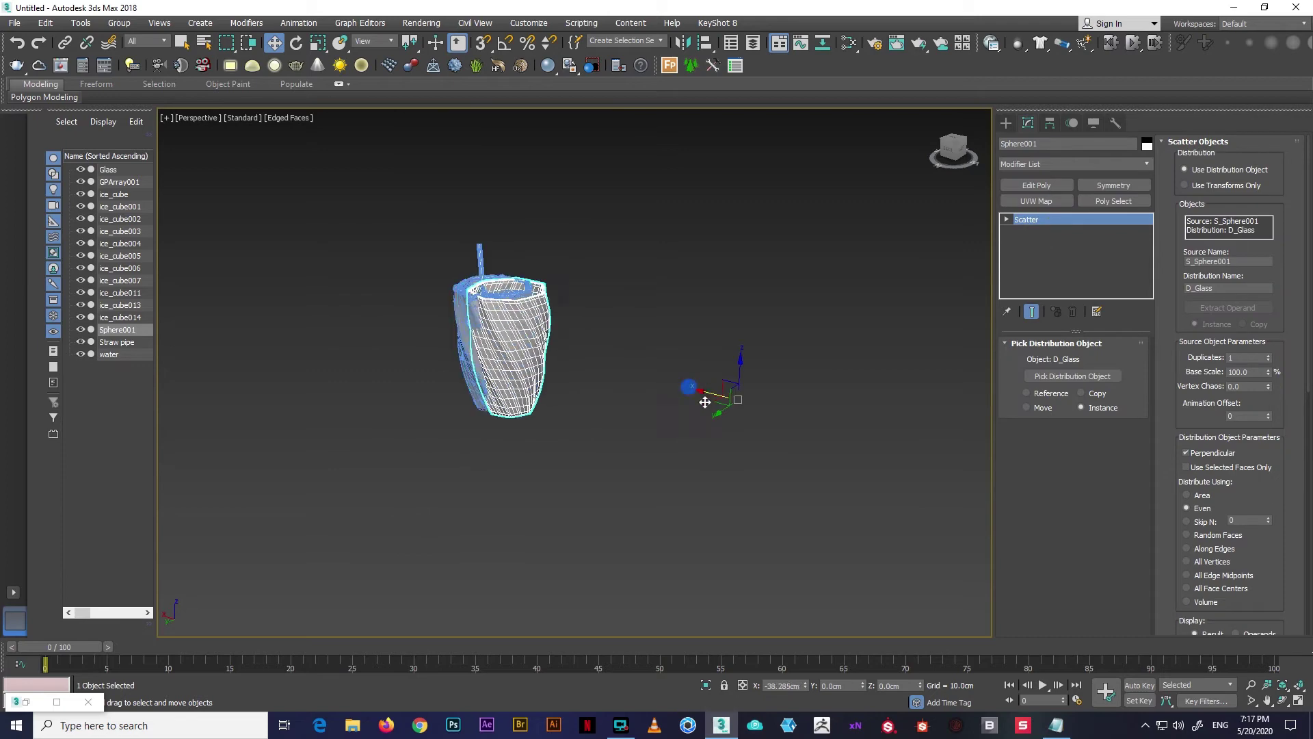
mouse_move(711, 389)
mouse_down()
mouse_move(888, 468)
mouse_move(609, 375)
mouse_up()
alt+middle_drag(609, 375, 478, 368)
scroll(479, 368, up, 3)
scroll(479, 368, up, 3)
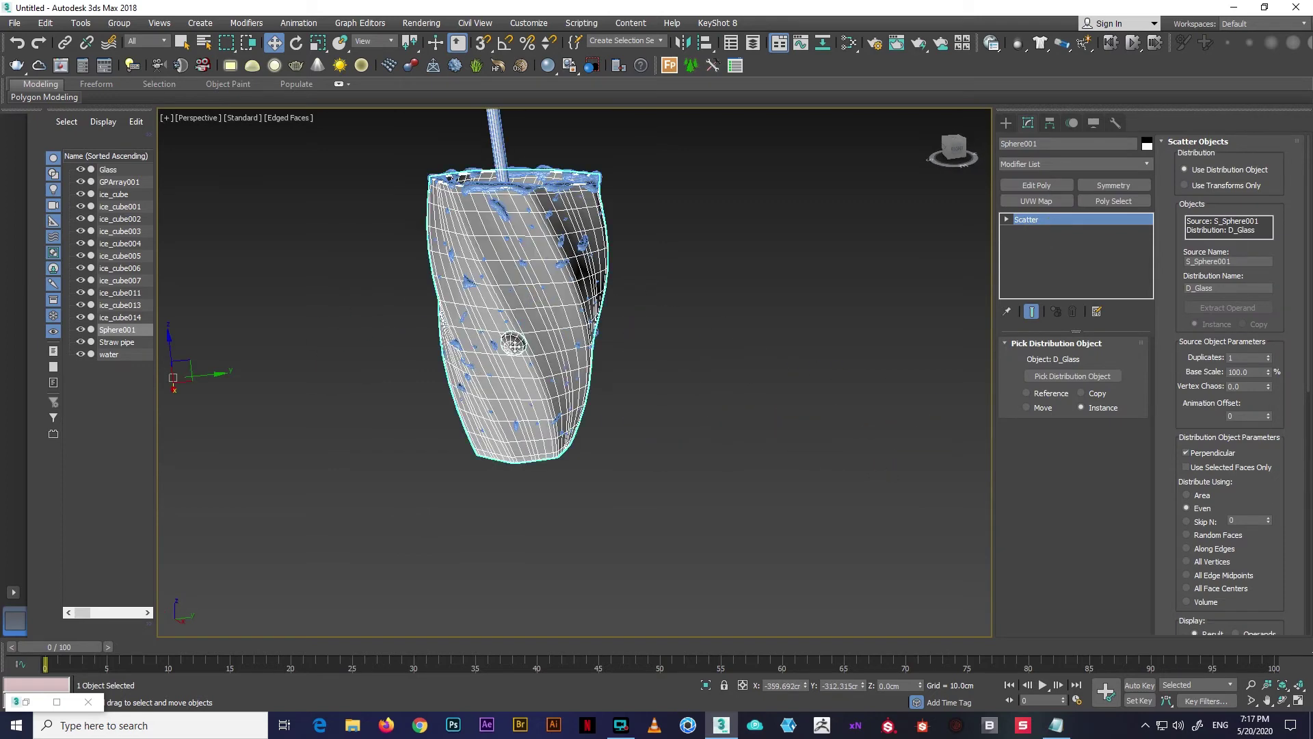
scroll(513, 331, up, 3)
scroll(536, 355, down, 2)
mouse_move(741, 372)
alt+middle_down()
mouse_move(708, 346)
mouse_move(1155, 366)
alt+middle_up()
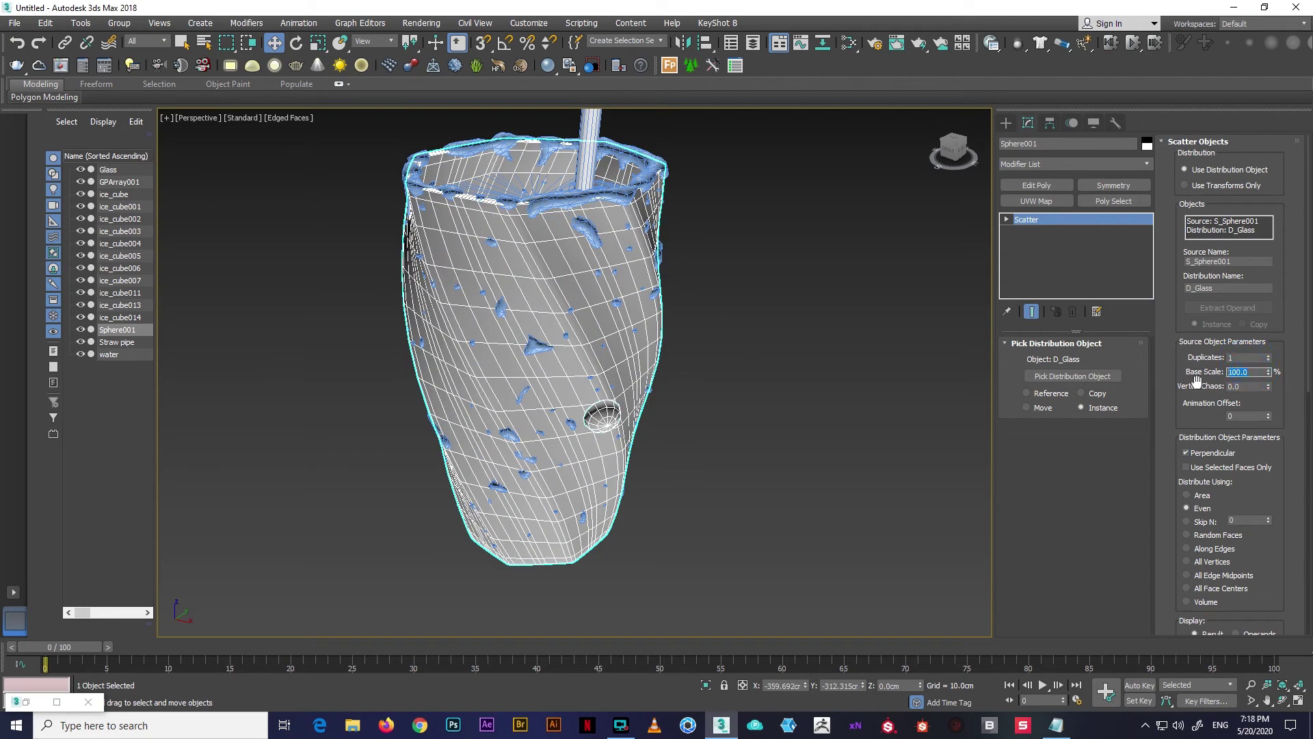
scroll(615, 424, up, 4)
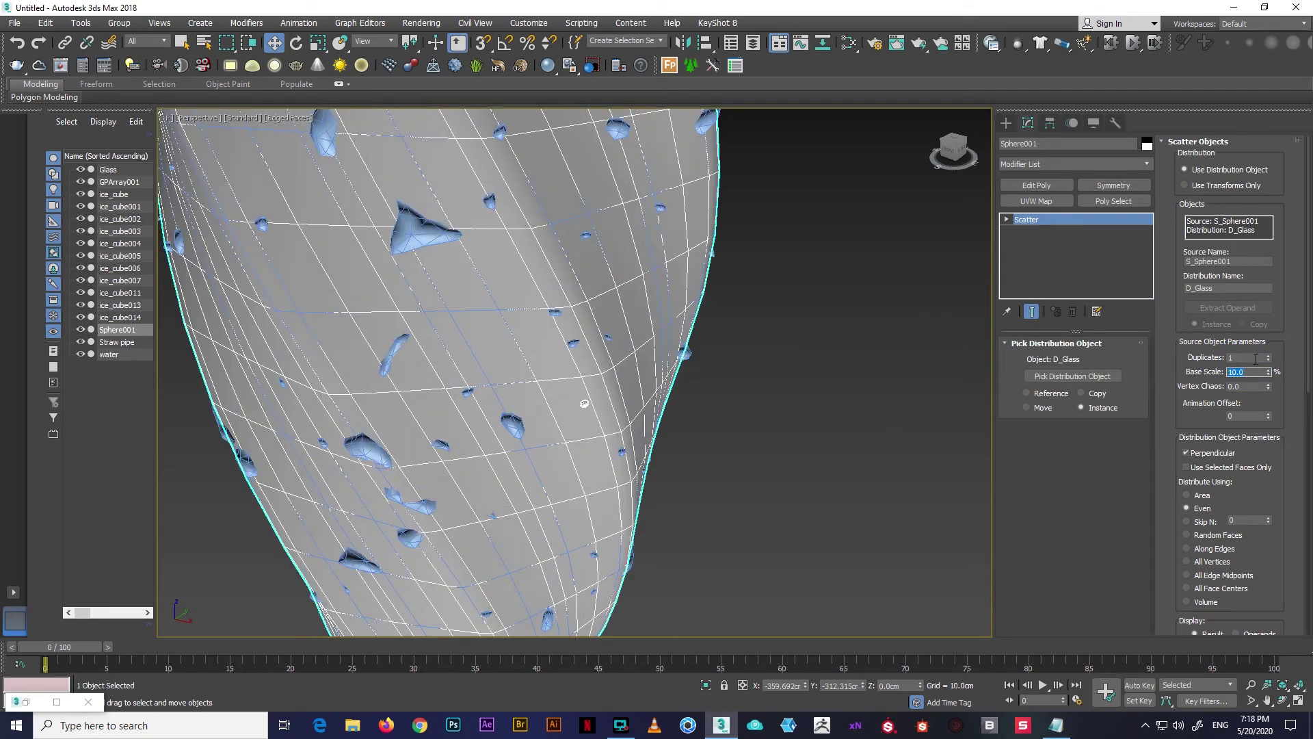
Set the Scatter Duplicates count to 2000
text(500)
key(Return)
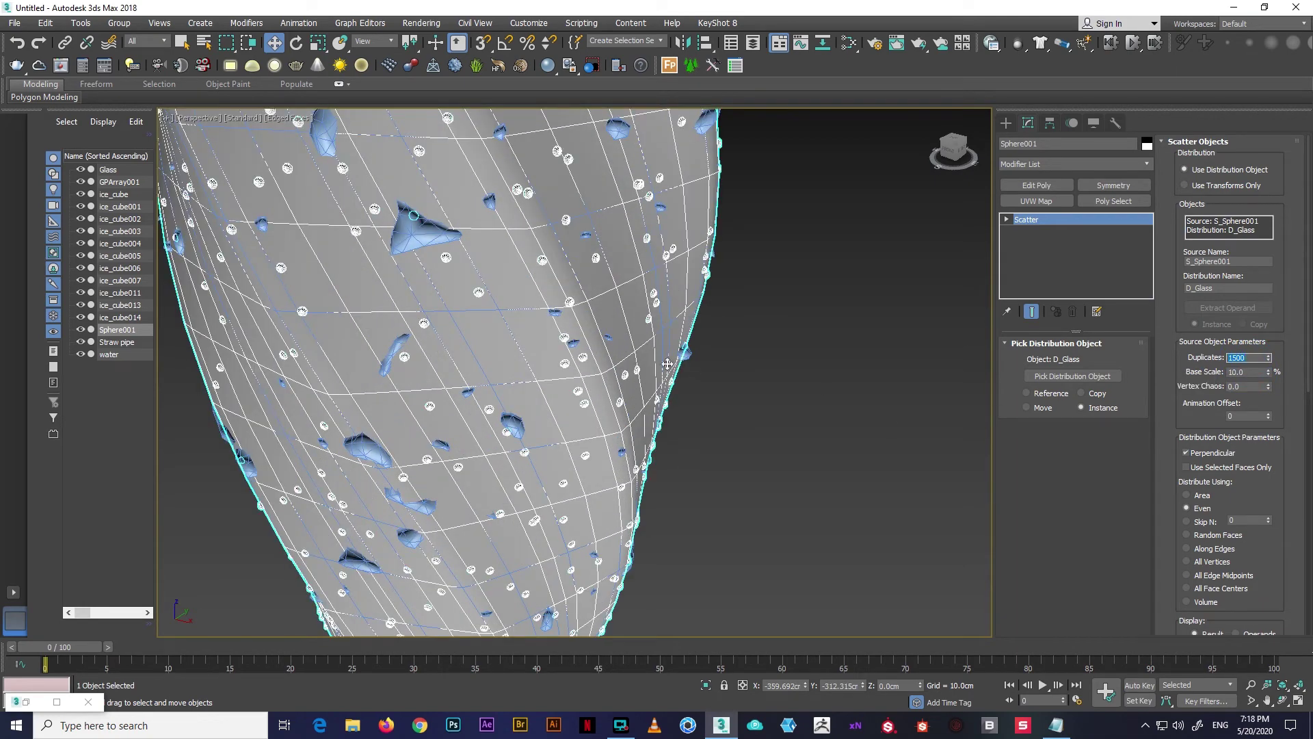
scroll(667, 364, down, 2)
scroll(728, 389, down, 3)
scroll(726, 384, up, 6)
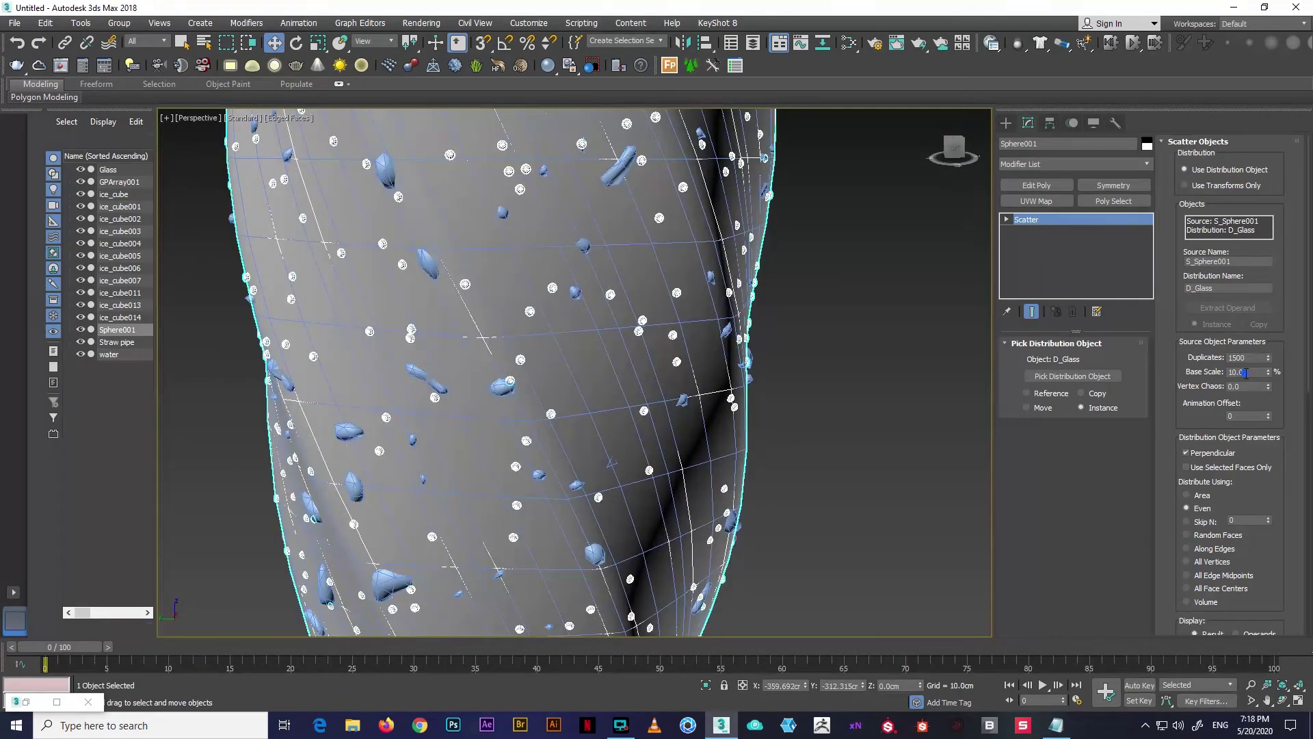
Set the droplets' Base Scale to 8%, then settle on 7%, orbiting to inspect
double_click(1246, 373)
text(8)
key(Return)
scroll(616, 376, down, 5)
alt+middle_drag(684, 376, 820, 363)
scroll(887, 361, up, 6)
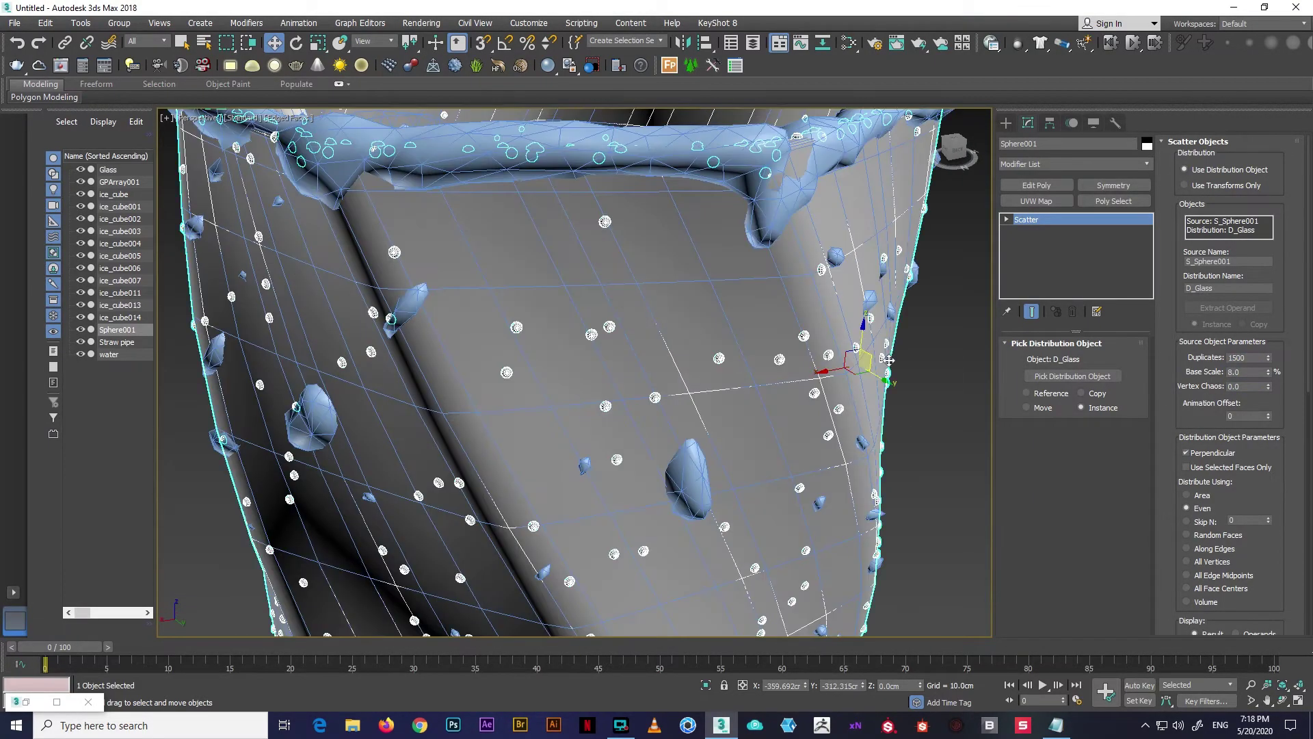
text(7)
key(Return)
text(2000)
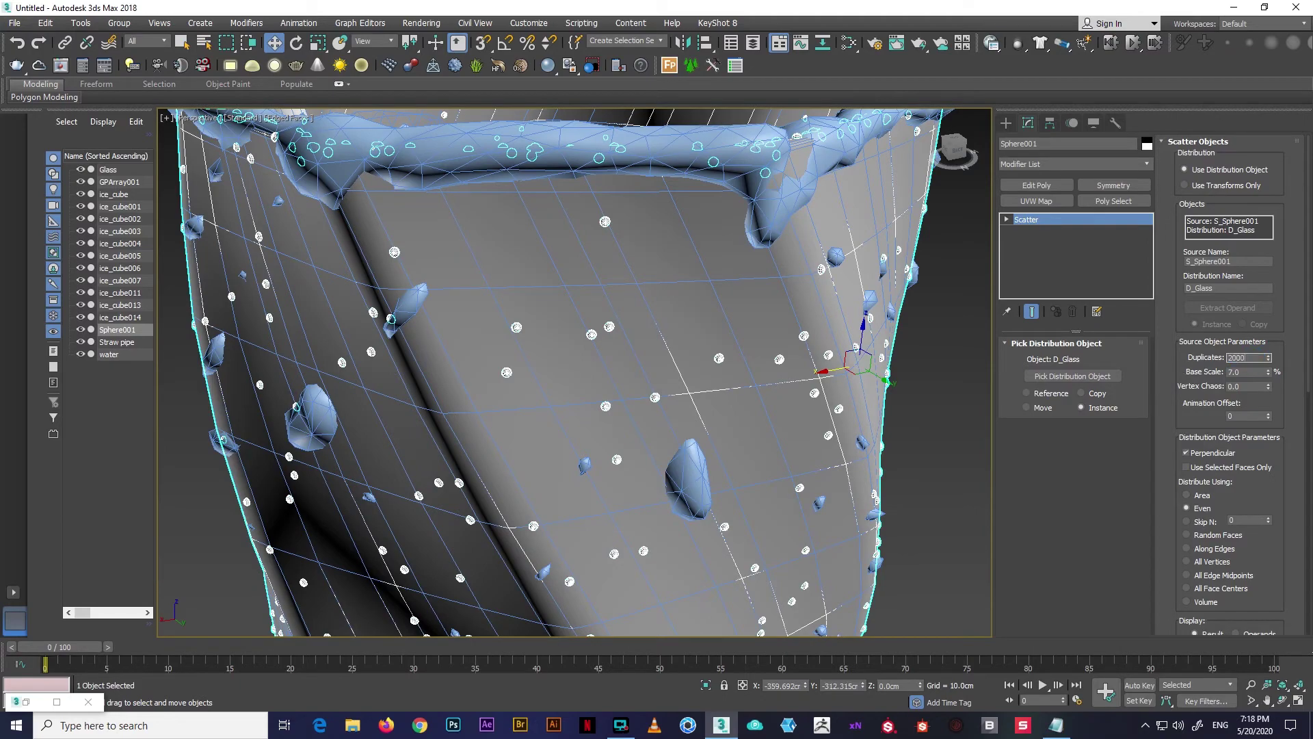
scroll(875, 404, down, 5)
mouse_move(874, 402)
alt+middle_down()
mouse_move(875, 430)
mouse_move(770, 410)
alt+middle_up()
Add an Edit Poly modifier and collapse the Scatter stack into one editable poly
click(1089, 165)
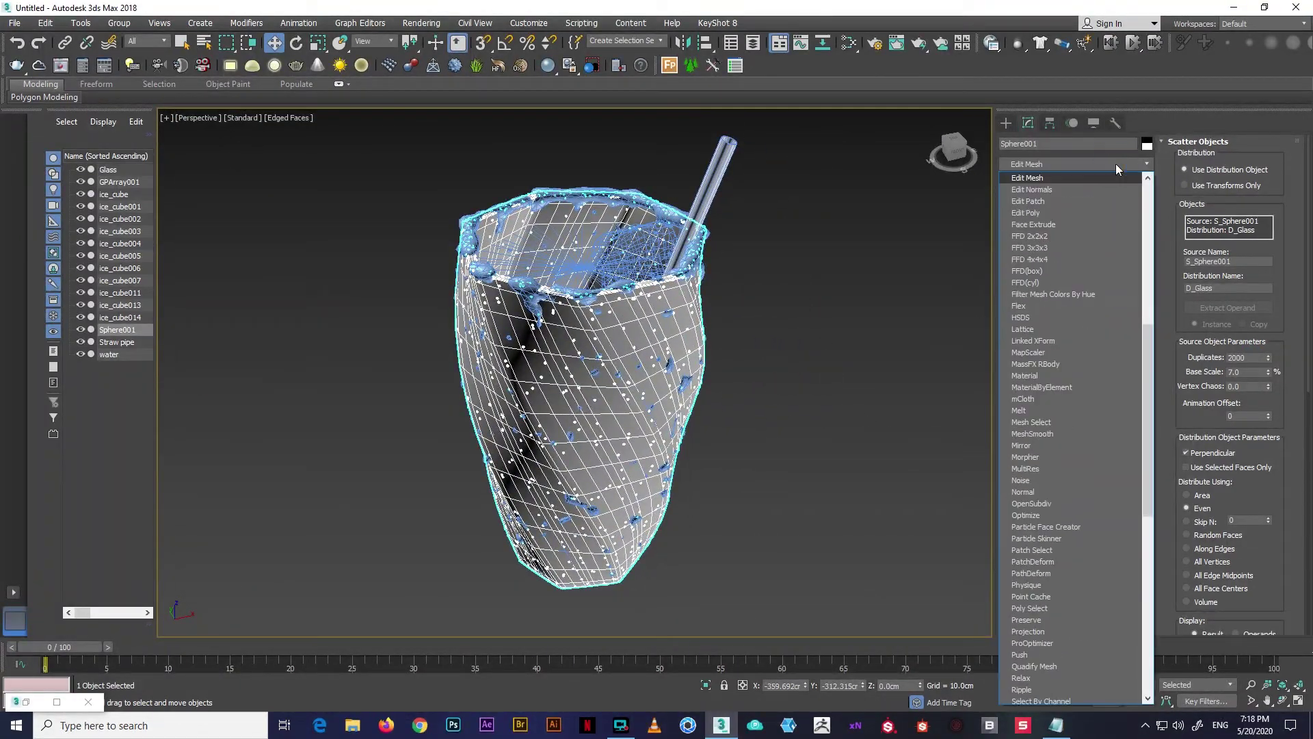
click(1052, 214)
alt+middle_drag(854, 315, 811, 318)
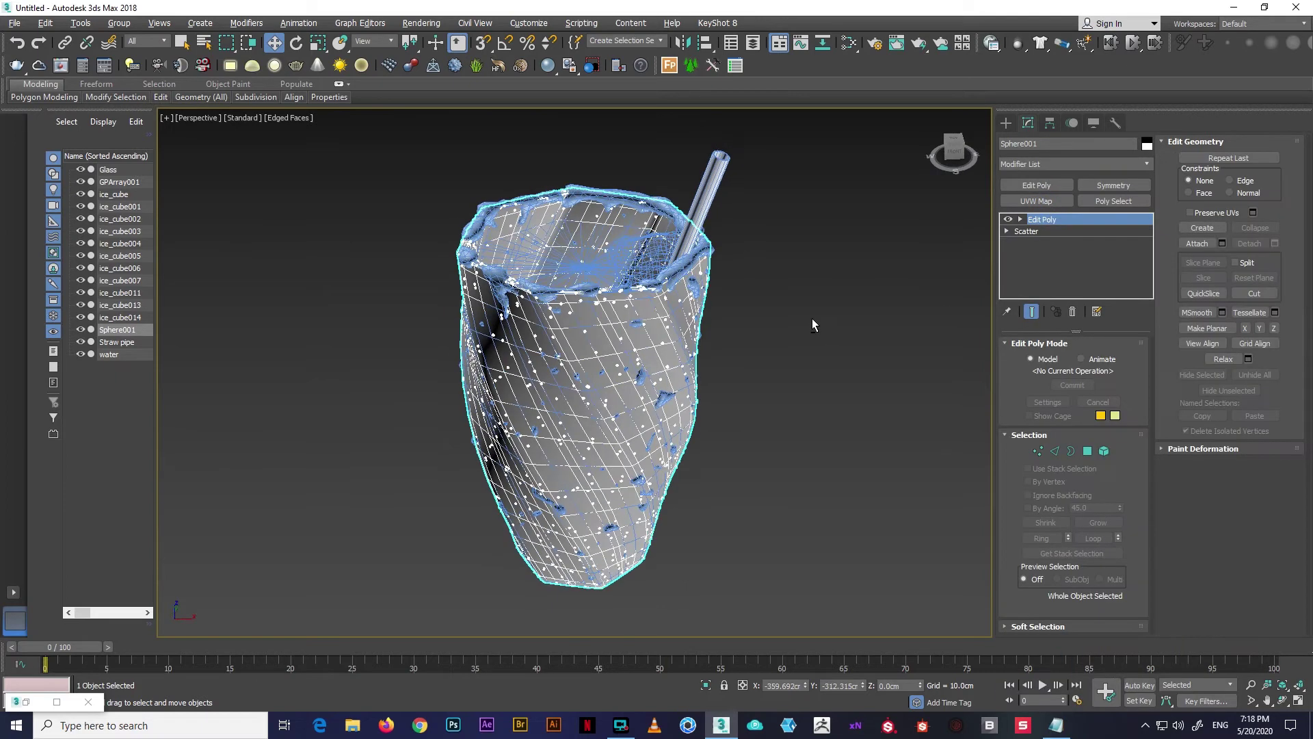
right_click(1078, 220)
click(1114, 358)
scroll(724, 375, up, 2)
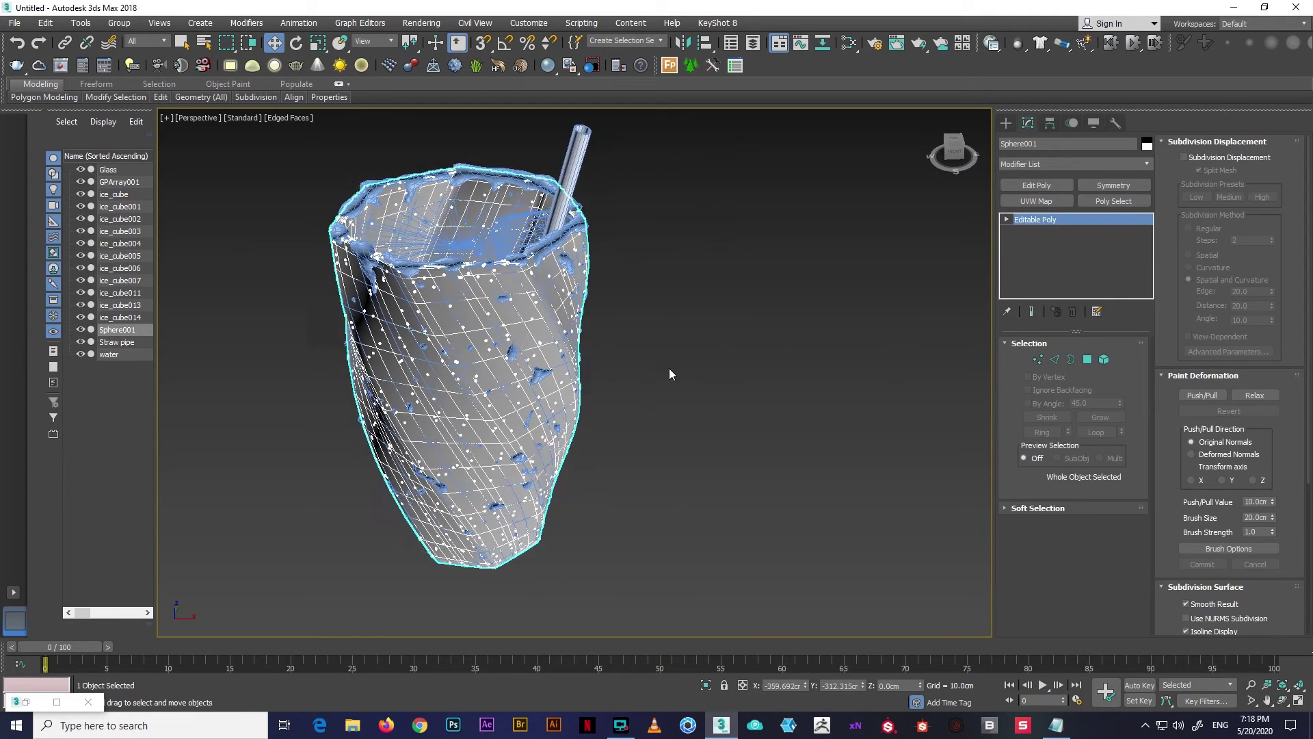
scroll(669, 368, down, 3)
alt+middle_drag(711, 396, 872, 412)
Center the droplet object's pivot via Hierarchy's Affect Pivot Only
click(1049, 123)
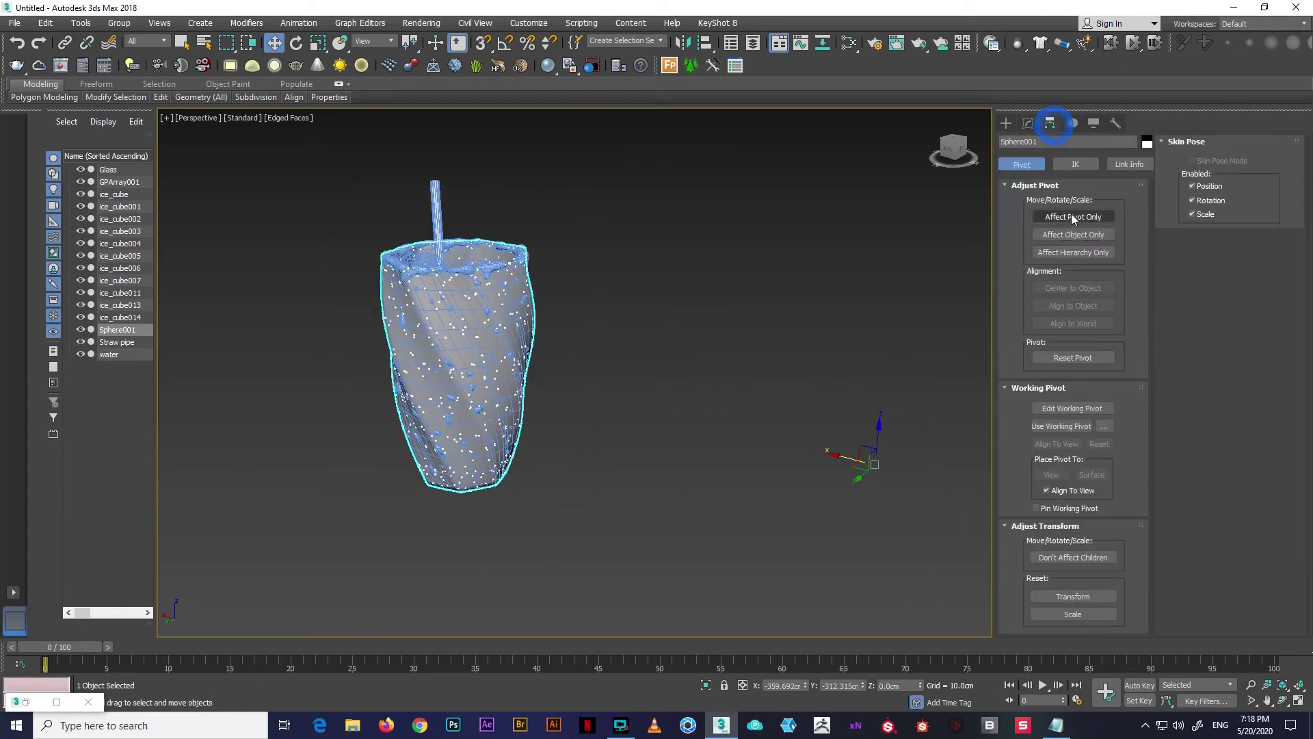
click(1071, 215)
click(1074, 287)
click(1028, 122)
alt+middle_drag(588, 410, 610, 420)
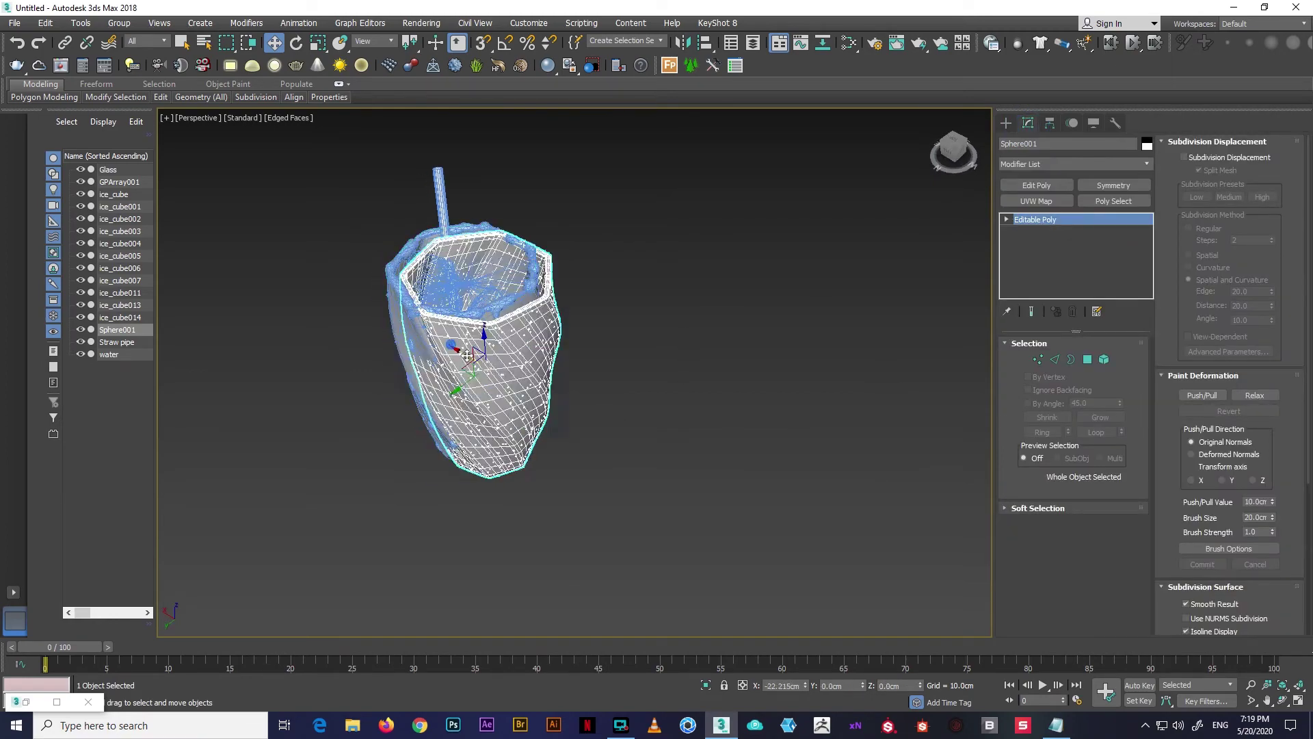
Isolate the droplets, delete the glass-shaped element, then end isolation
click(705, 685)
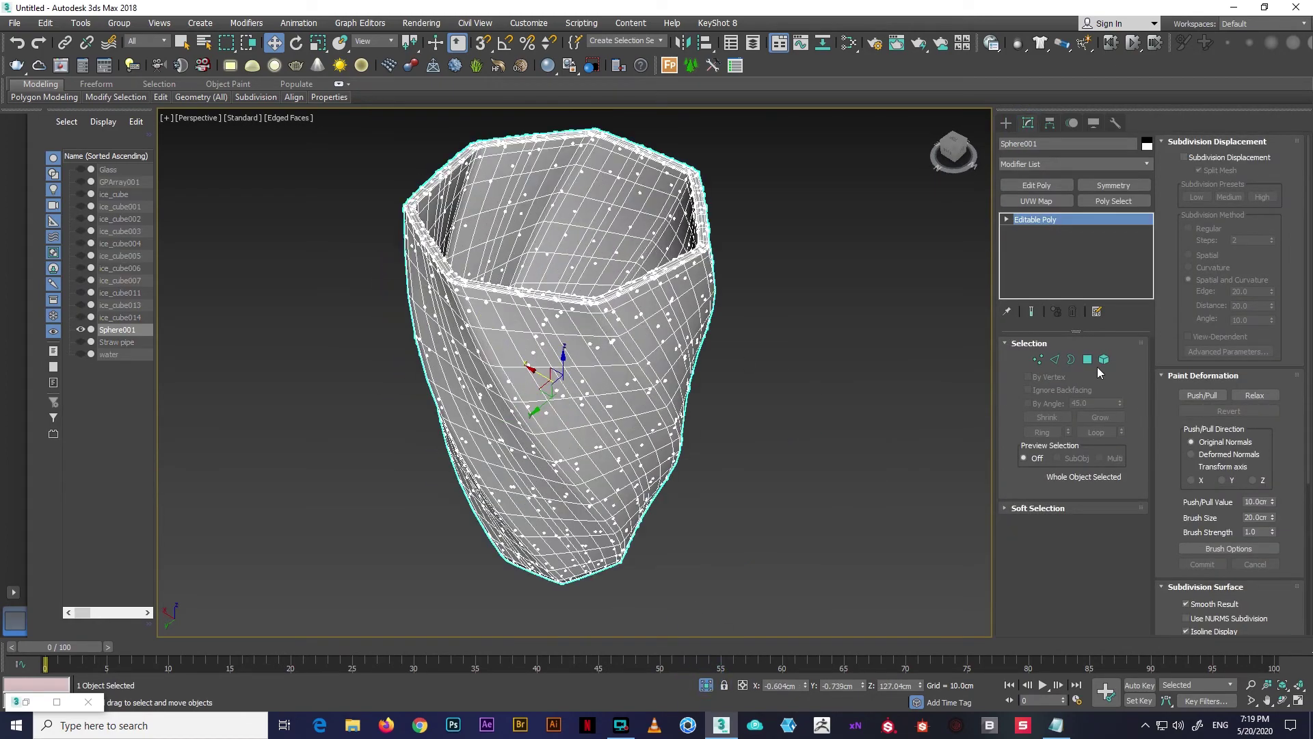
click(1103, 359)
click(578, 427)
key(Delete)
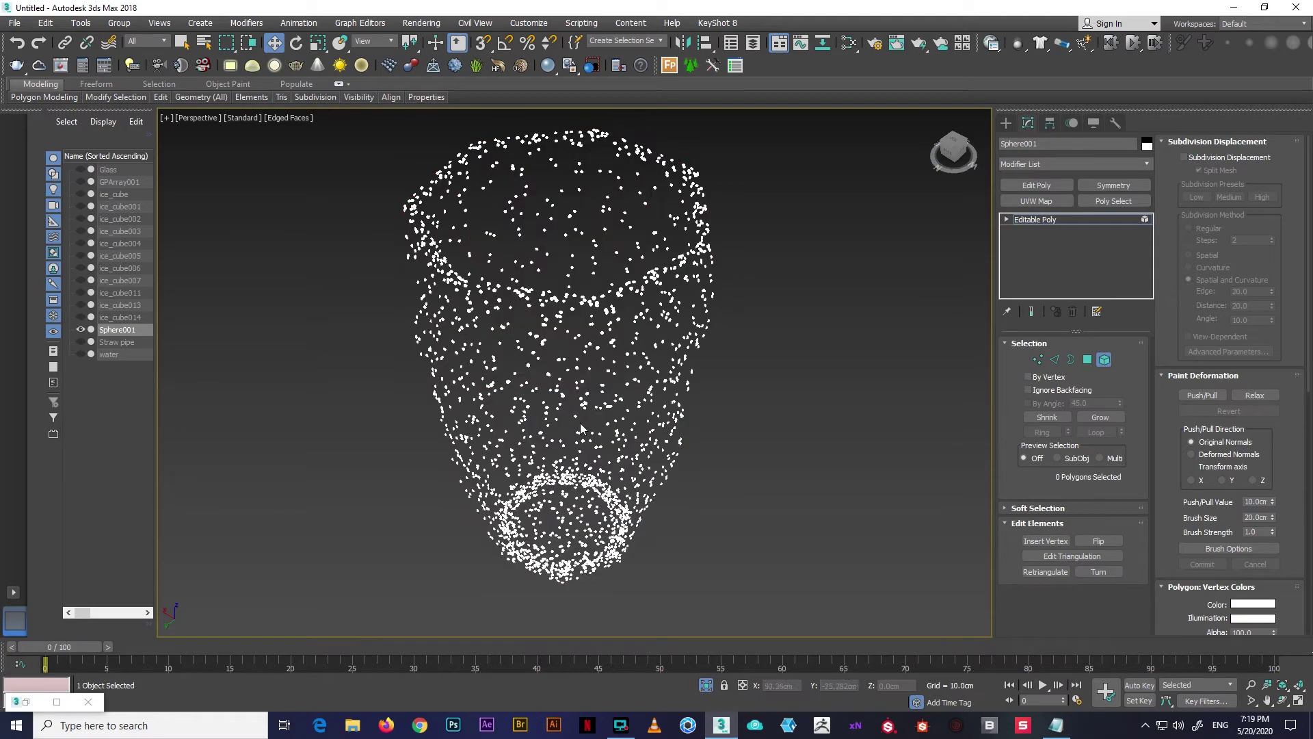
click(1105, 360)
text(small drops)
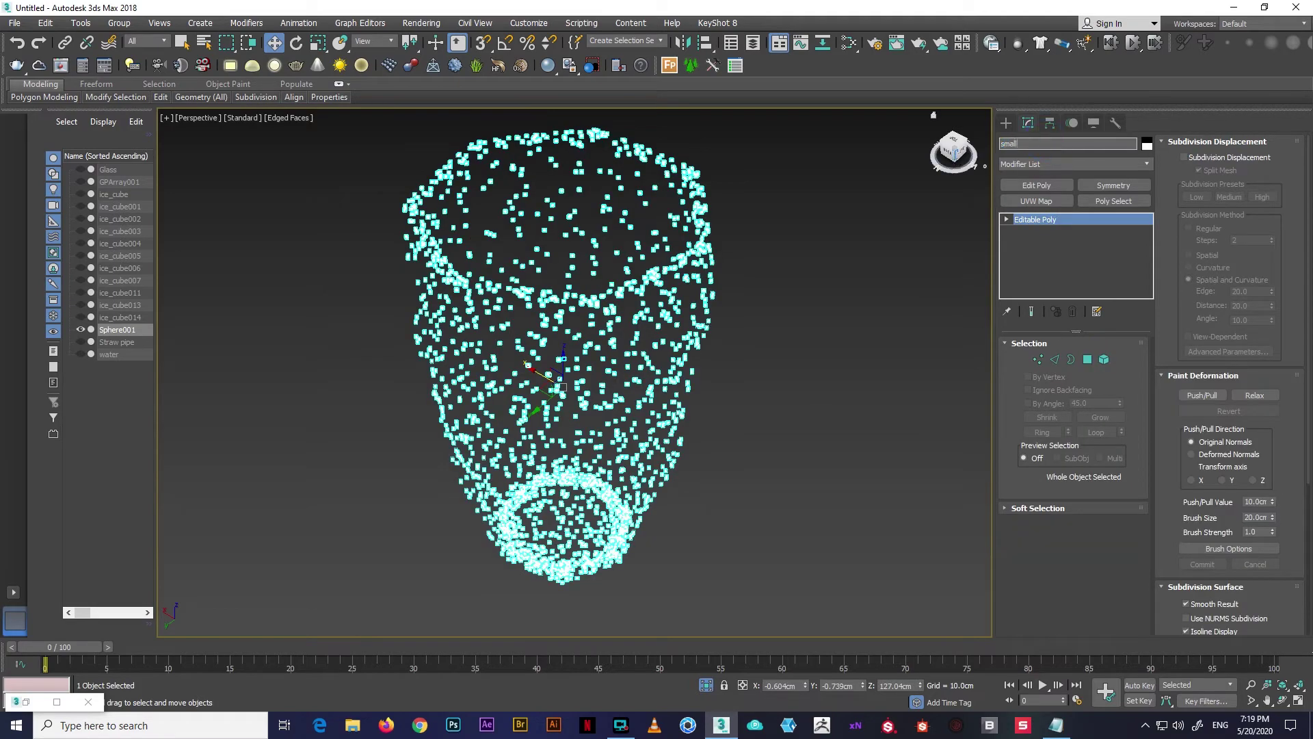
click(706, 685)
click(731, 380)
scroll(650, 373, up, 3)
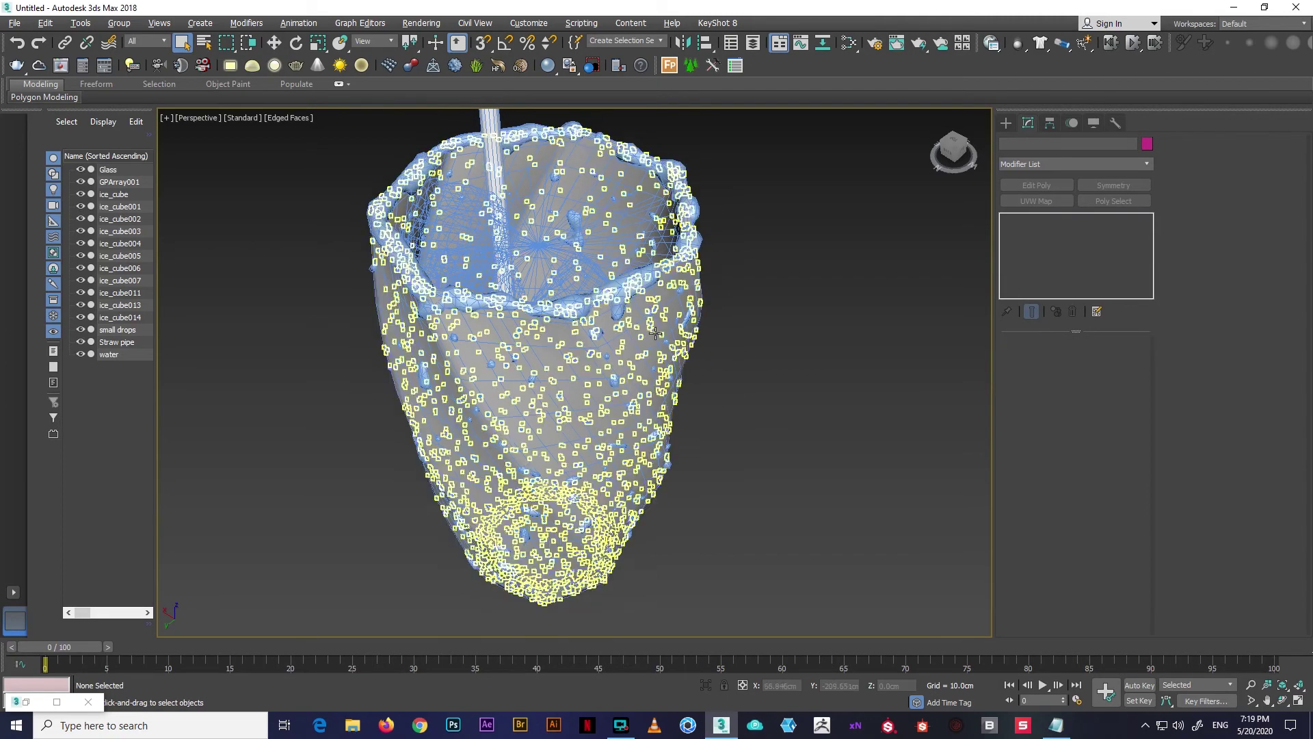
alt+middle_drag(650, 373, 691, 397)
Open the Slate Material Editor and inspect the Glass VRayMtl settings
key(q)
key(m)
click(107, 169)
scroll(355, 369, up, 5)
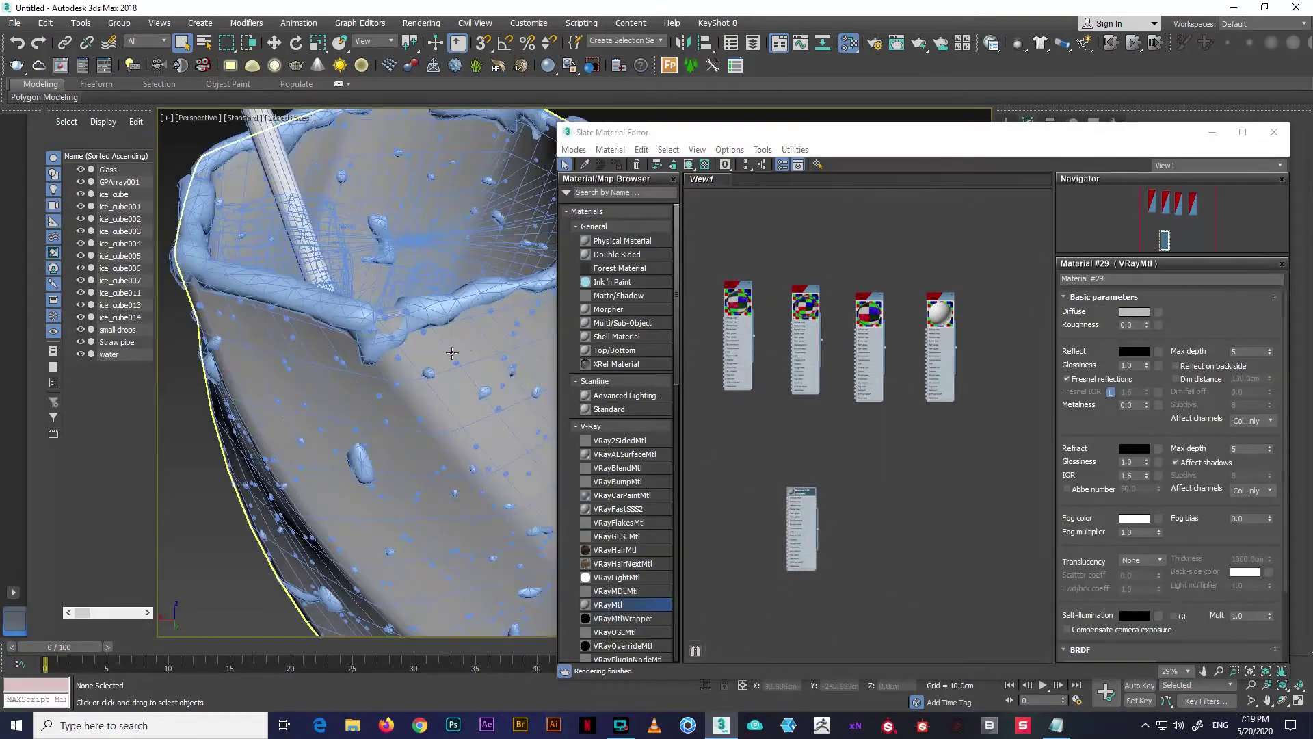
scroll(737, 285, up, 3)
scroll(736, 286, up, 1)
double_click(737, 286)
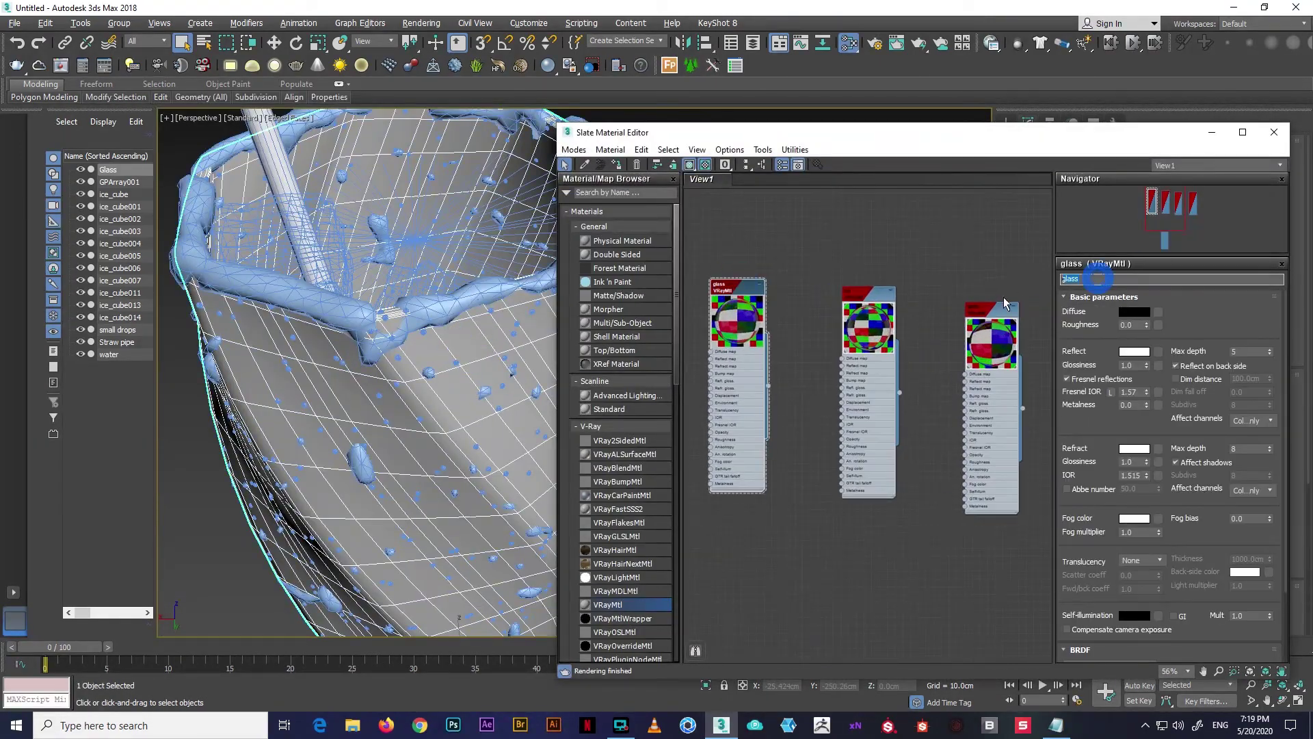
middle_drag(1003, 303, 1048, 303)
scroll(410, 311, down, 2)
scroll(410, 311, down, 4)
click(504, 216)
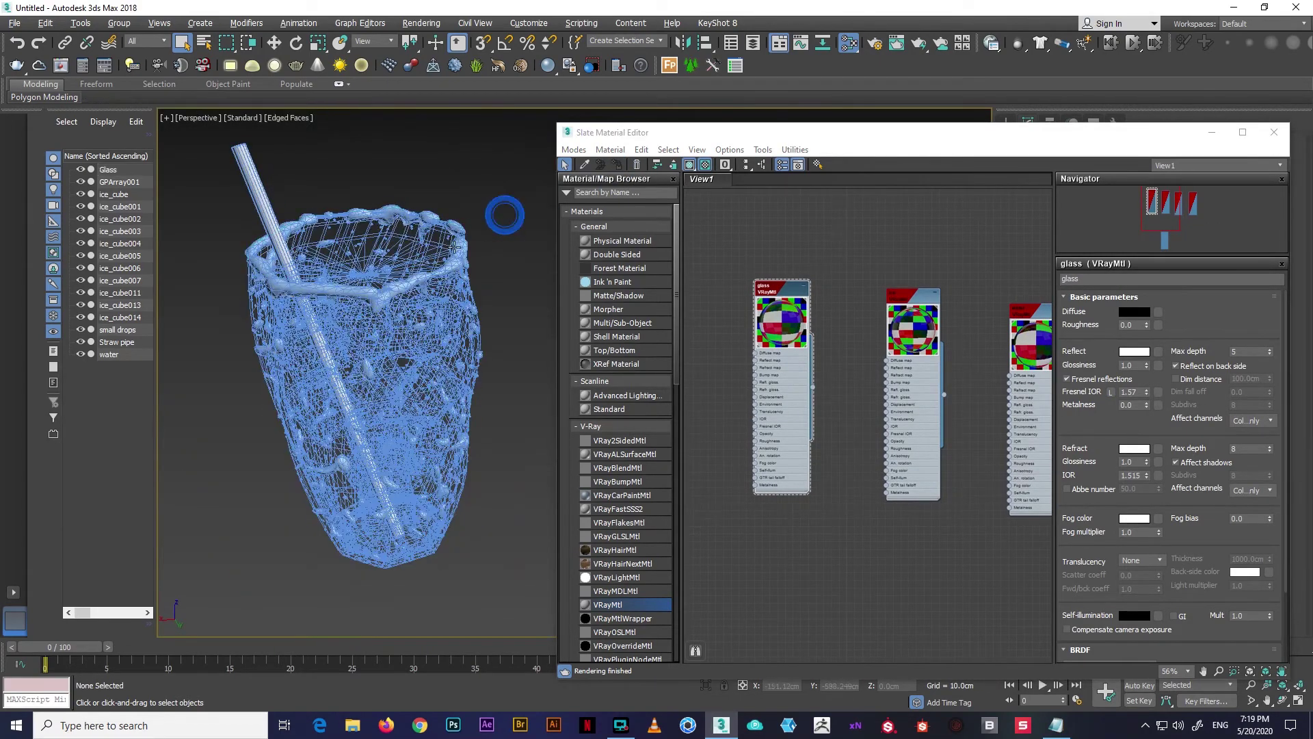
Select the condensation blob and inspect the water VRayMtl settings
scroll(454, 245, up, 4)
scroll(454, 245, up, 1)
click(454, 245)
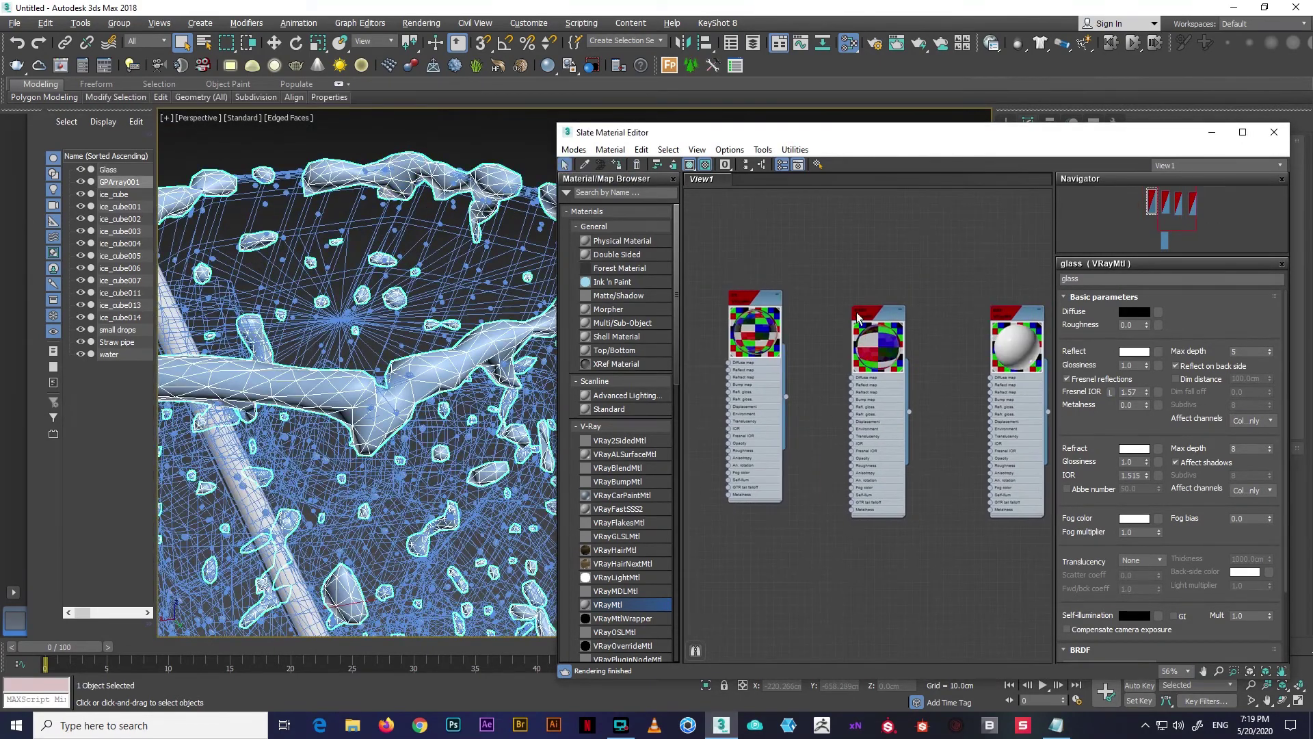
click(858, 318)
middle_drag(854, 300, 844, 278)
middle_drag(427, 249, 413, 270)
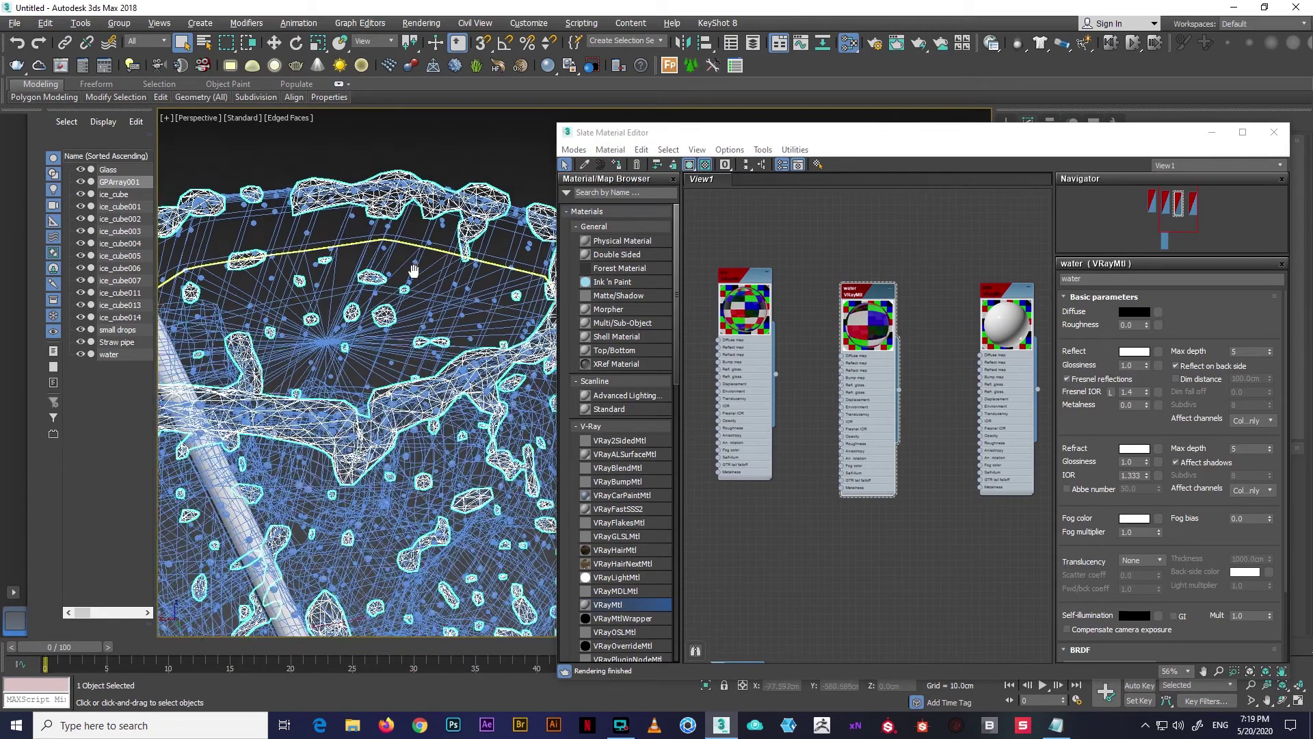
scroll(413, 270, down, 3)
Select Glass and then the small drops object to check their material nodes
click(437, 219)
scroll(437, 219, down, 2)
scroll(438, 219, up, 5)
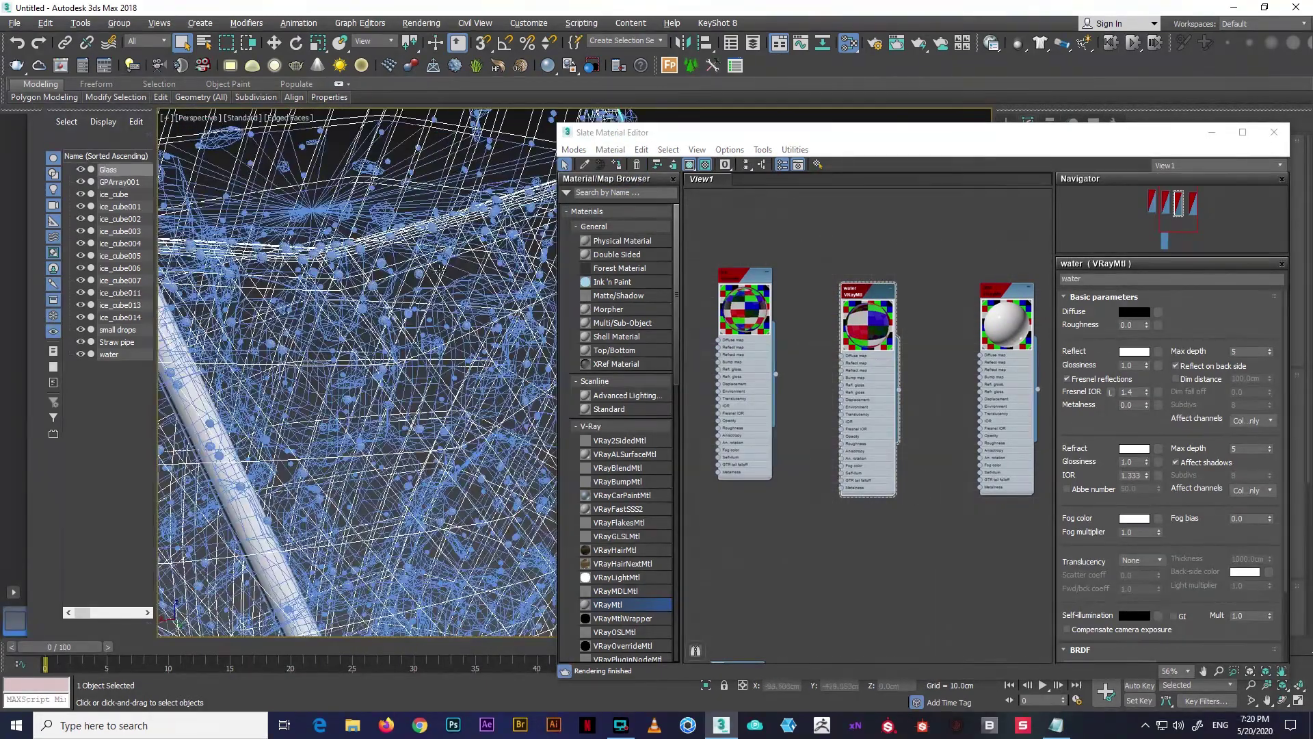
scroll(408, 317, down, 2)
click(408, 317)
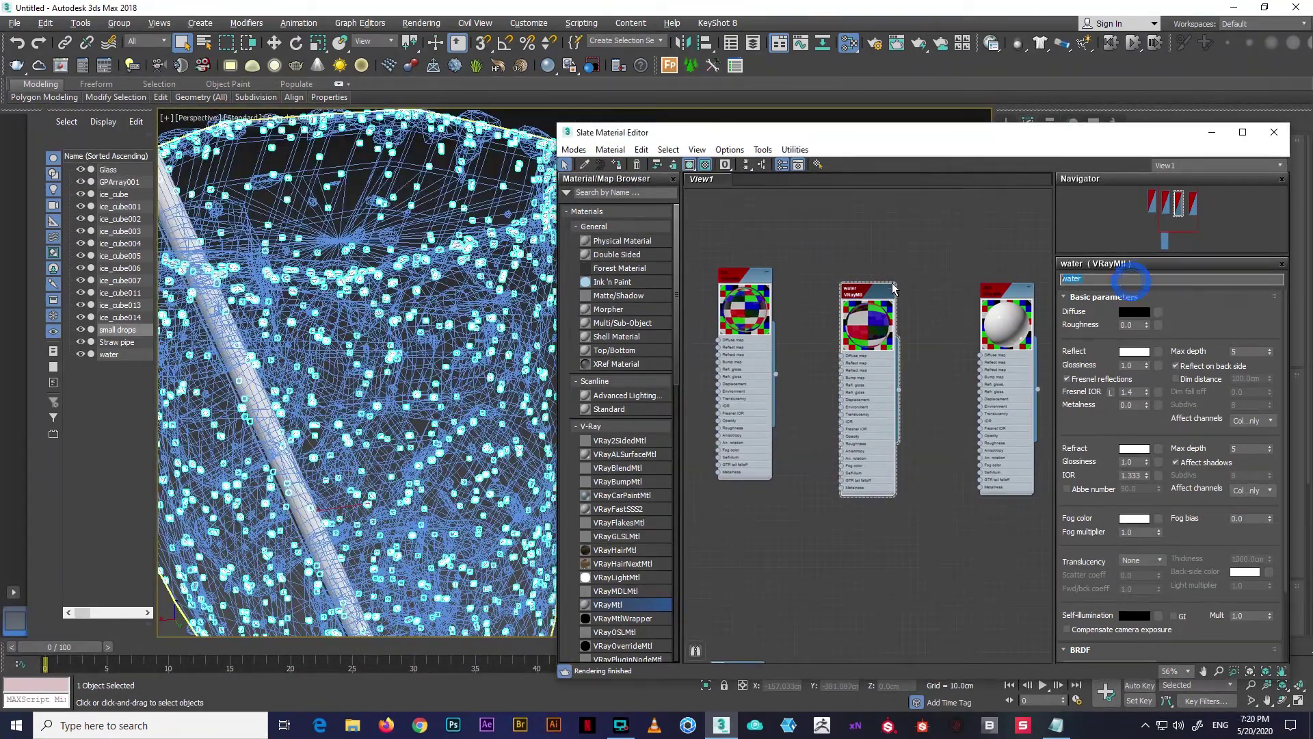
middle_drag(856, 294, 880, 284)
key(z)
Minimize the material editor and open the Create panel's object category list
click(1211, 133)
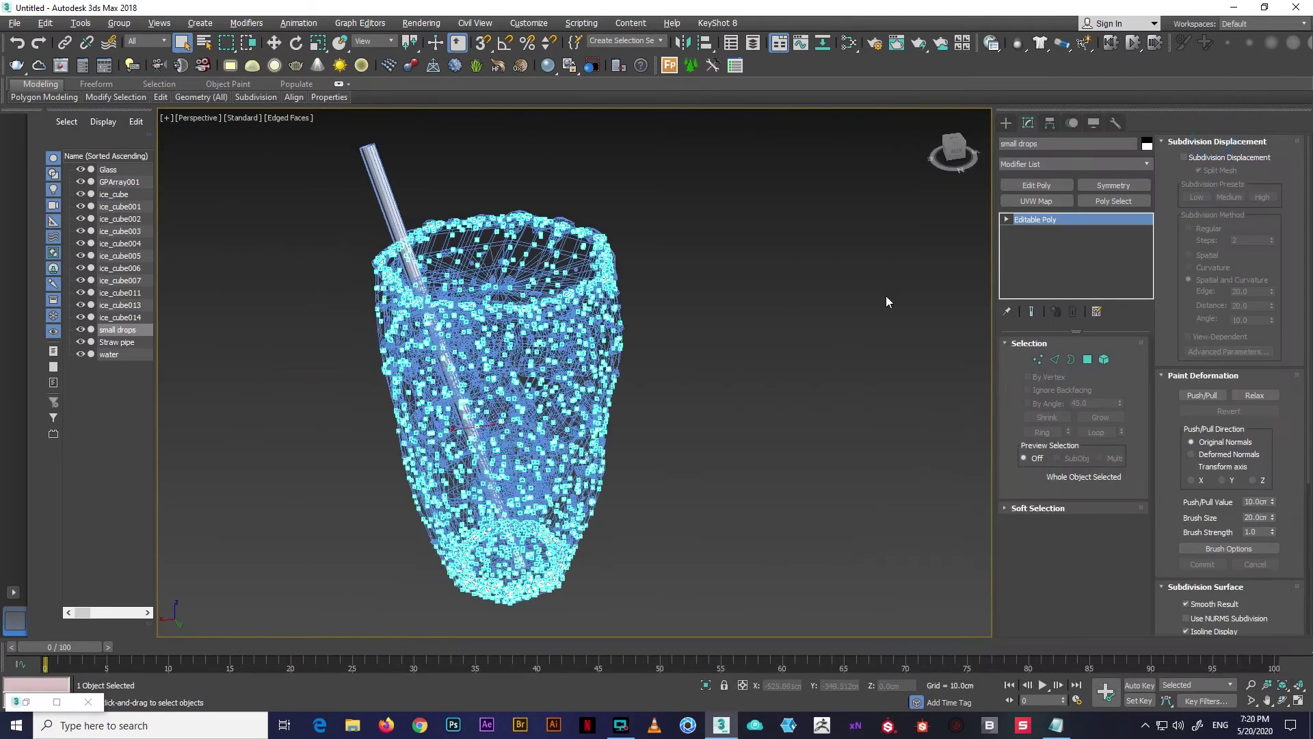
click(741, 359)
scroll(616, 363, down, 2)
scroll(669, 413, down, 3)
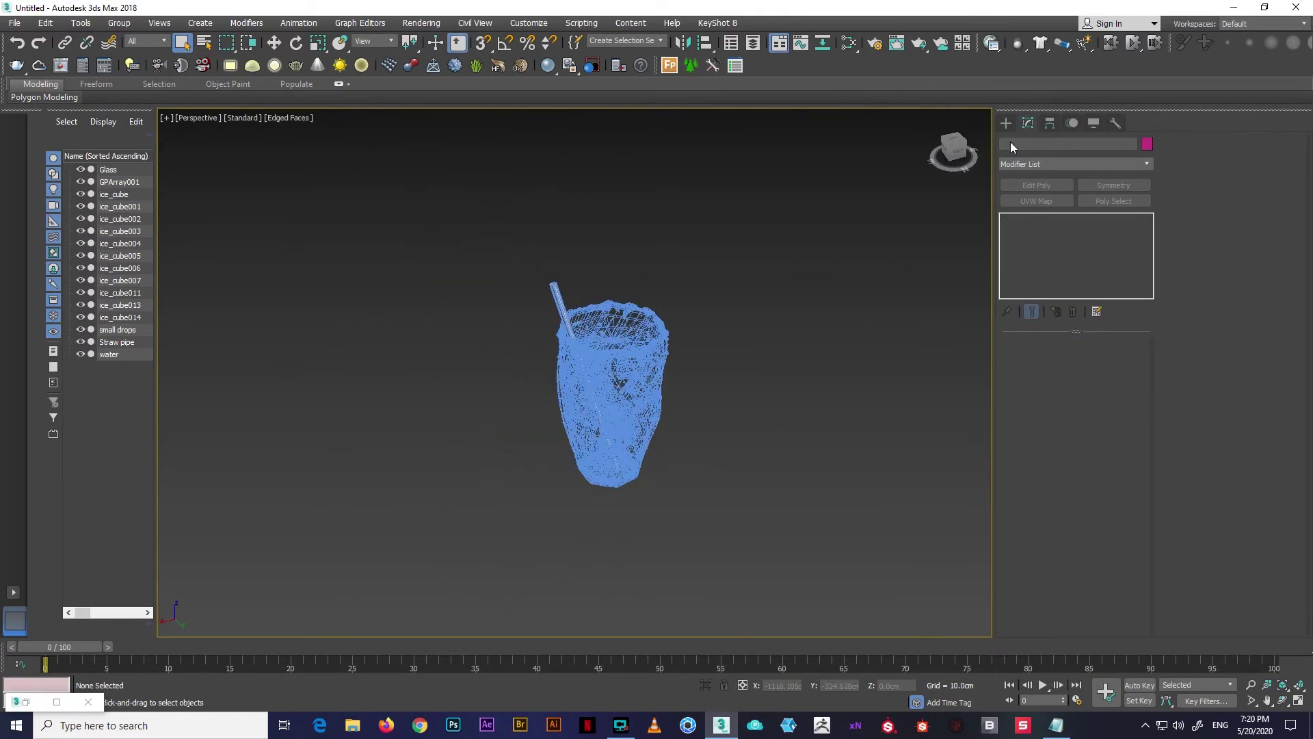
click(1005, 123)
click(1038, 161)
scroll(599, 371, up, 2)
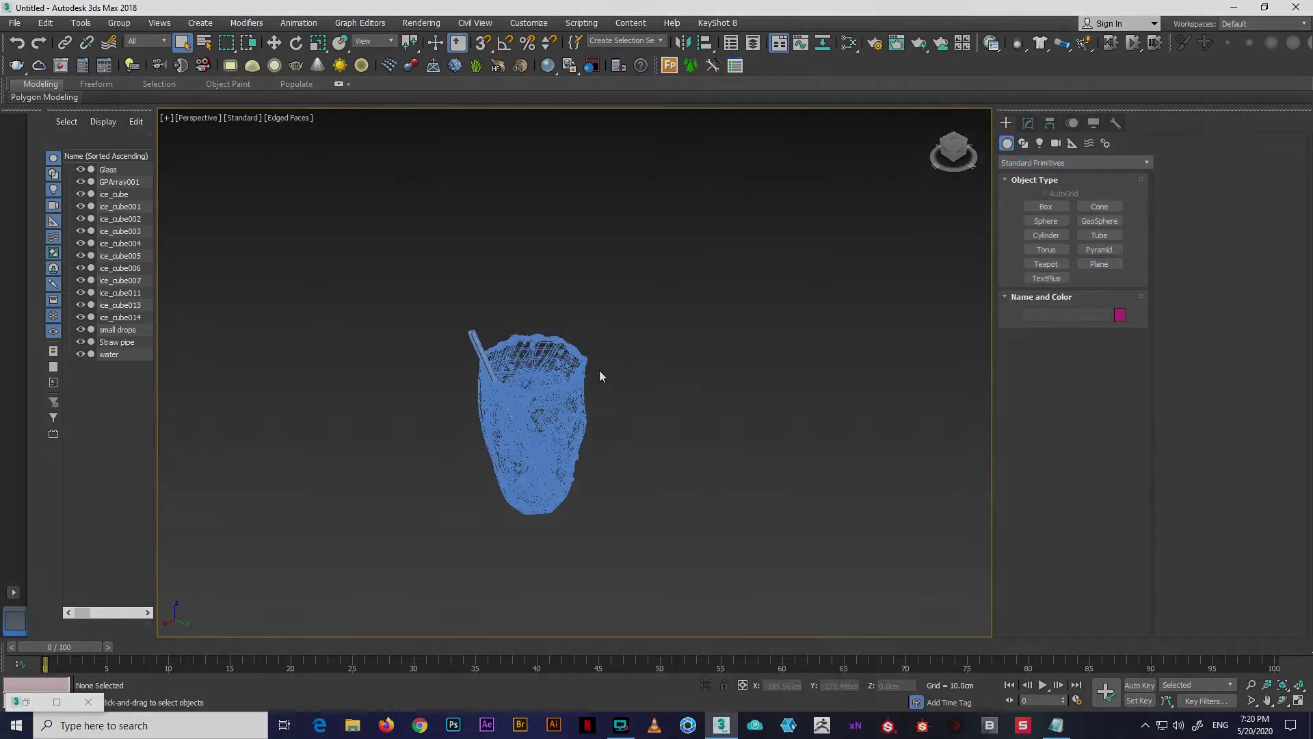
alt+middle_drag(599, 370, 697, 314)
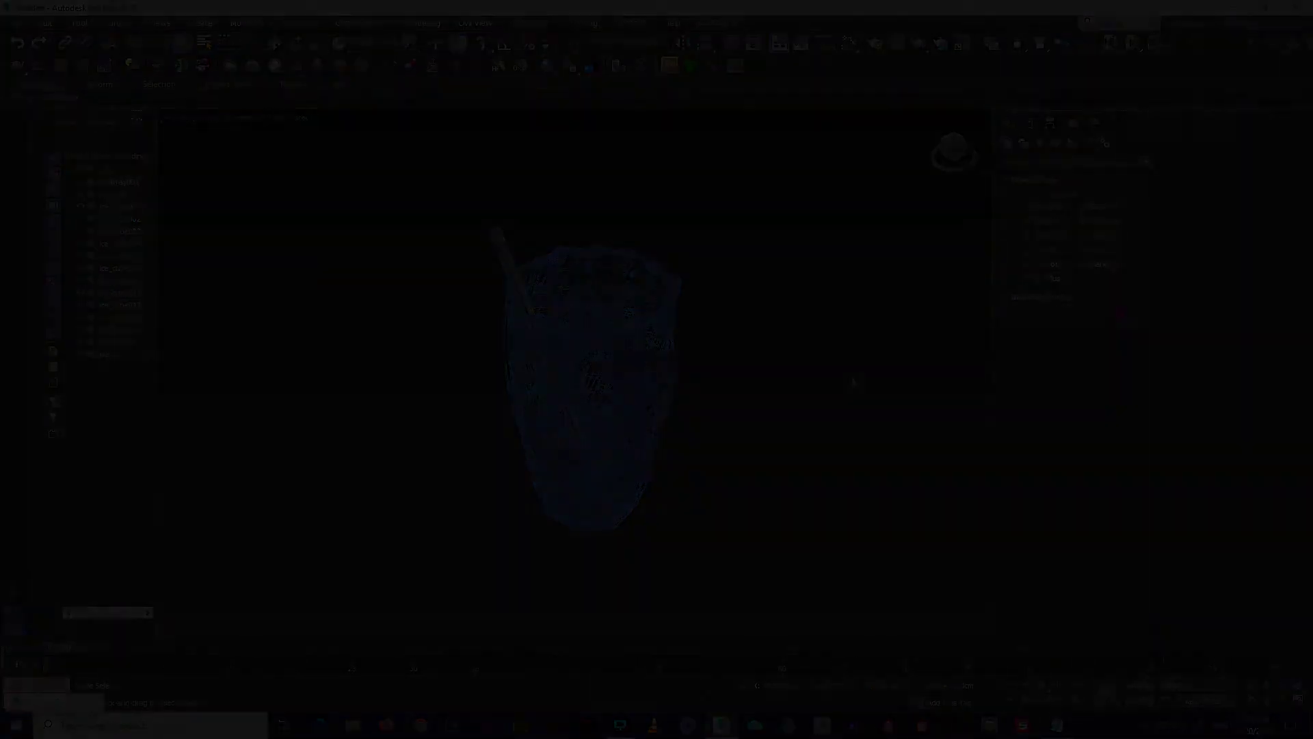
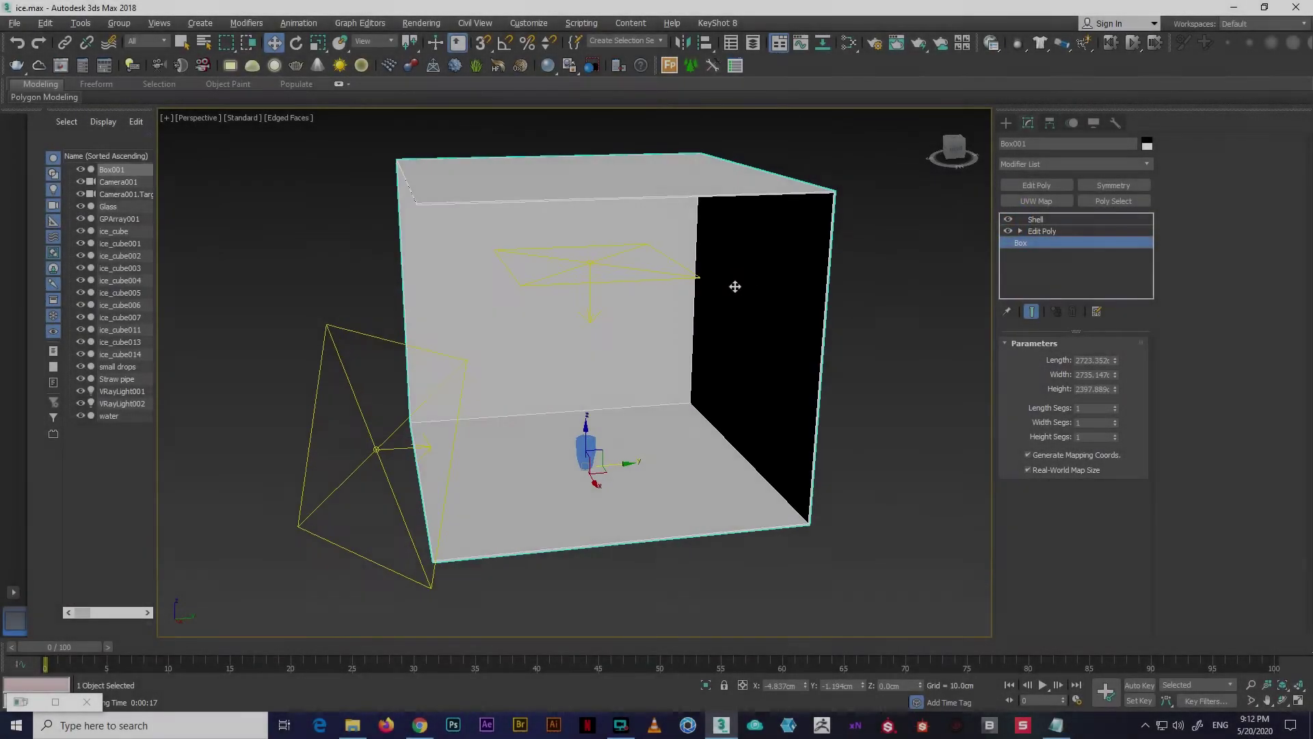
Inspect the side light VRayLight002 and overhead light VRayLight001, orbiting around the studio box
click(869, 330)
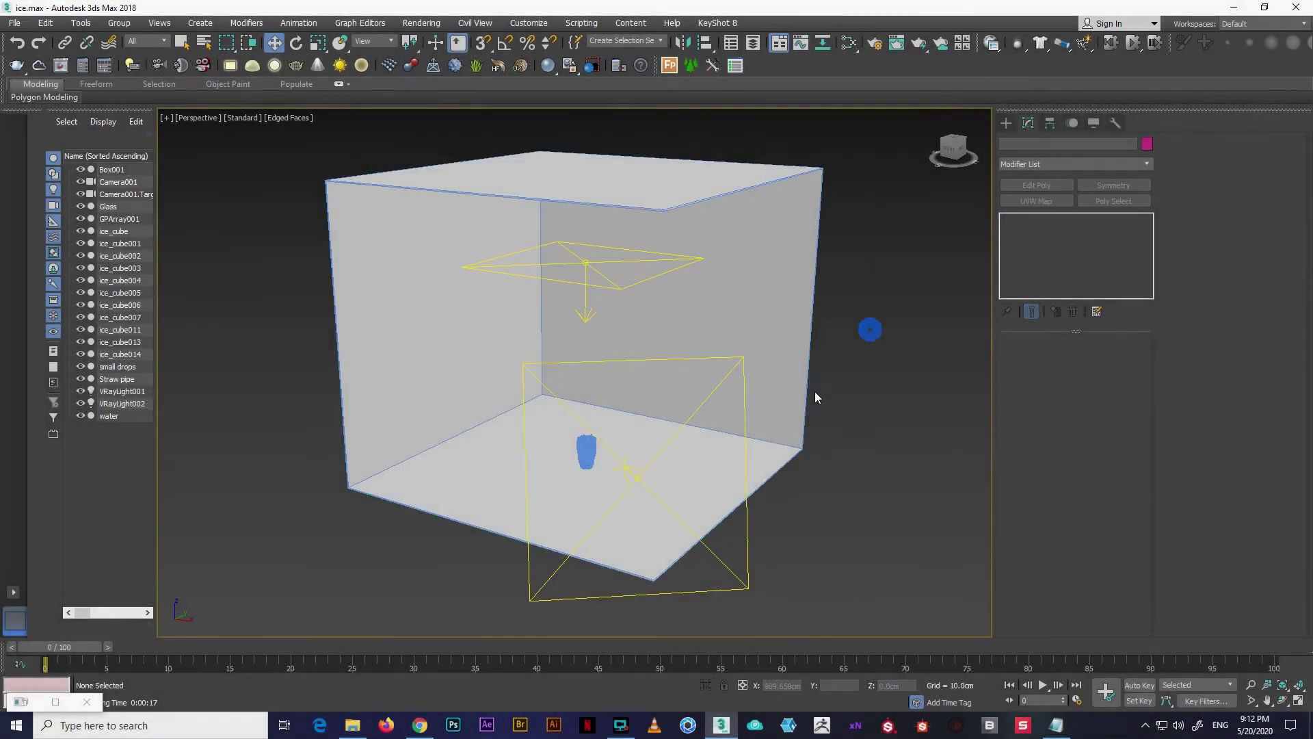
alt+middle_drag(814, 397, 781, 413)
click(781, 413)
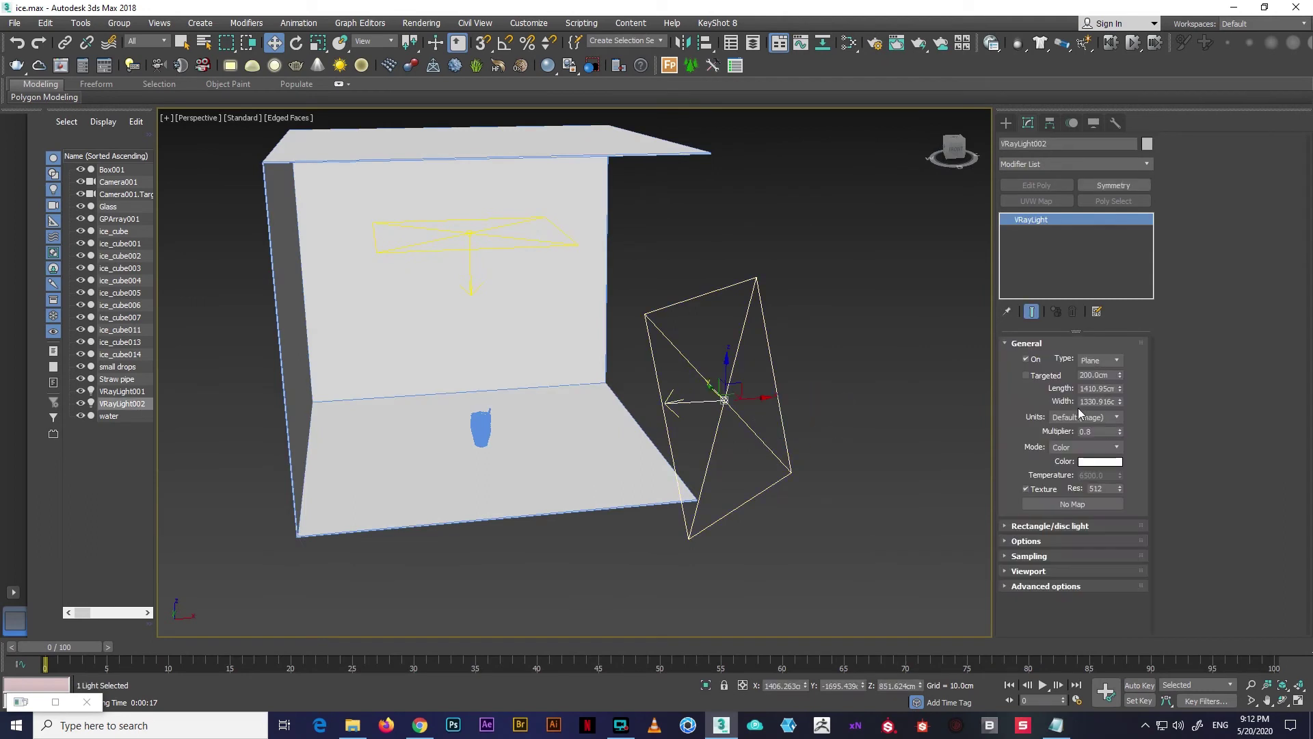
mouse_move(600, 419)
alt+middle_down()
mouse_move(557, 282)
mouse_move(598, 358)
alt+middle_up()
click(556, 282)
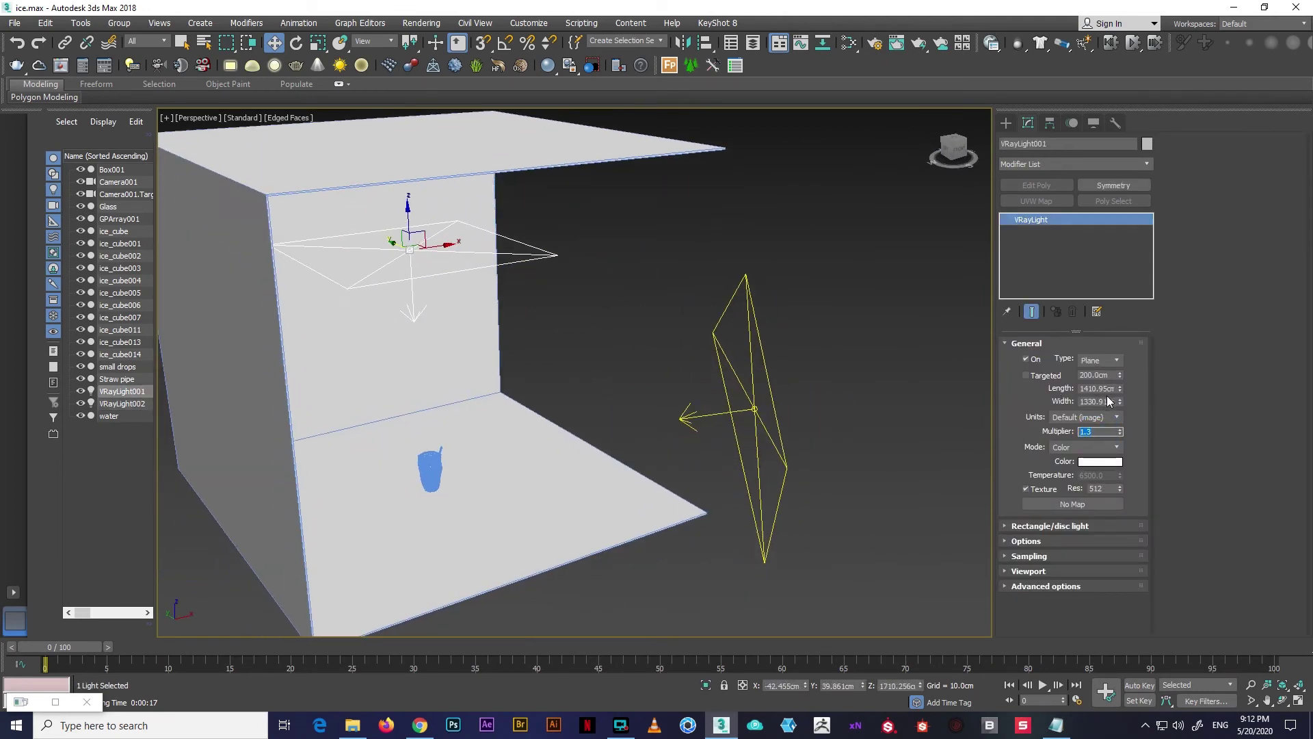
click(842, 360)
mouse_move(841, 360)
alt+middle_down()
mouse_move(545, 386)
mouse_move(589, 434)
alt+middle_up()
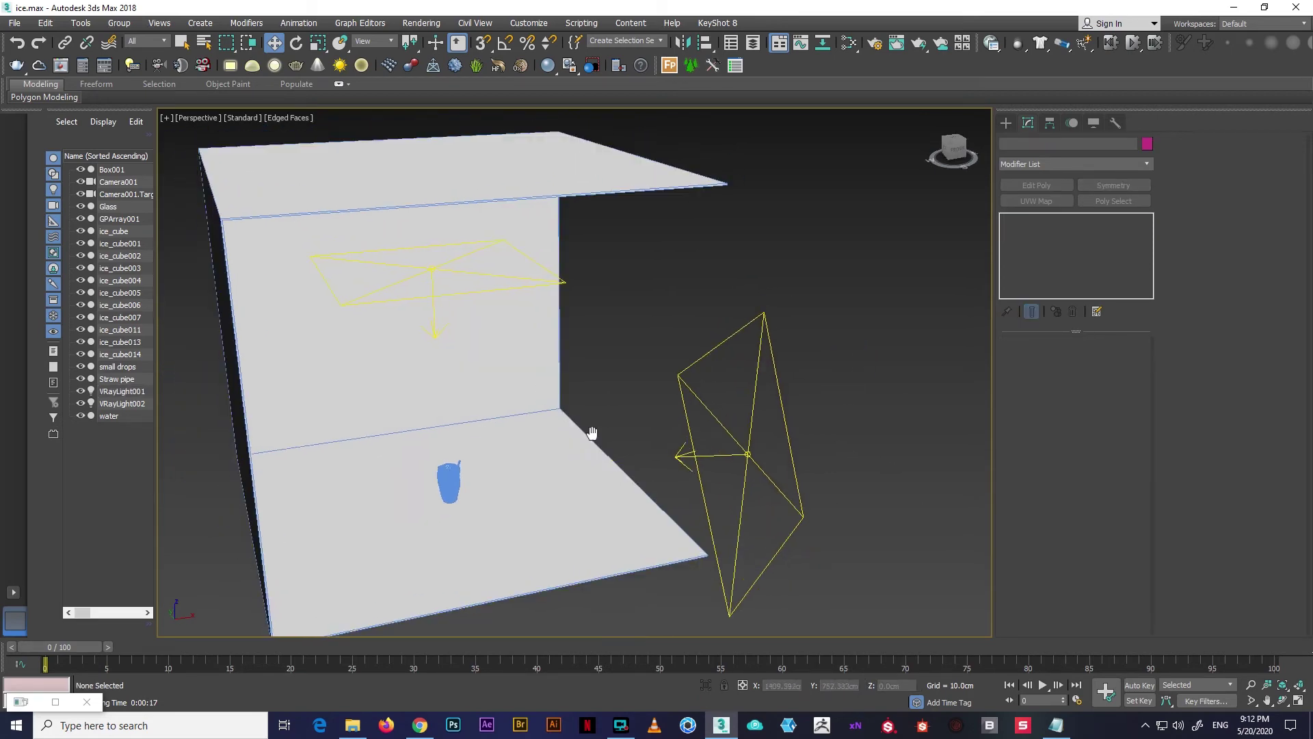
scroll(584, 413, down, 5)
scroll(576, 420, up, 8)
In the Slate Material Editor, rename Material #30 to 'juice'
key(m)
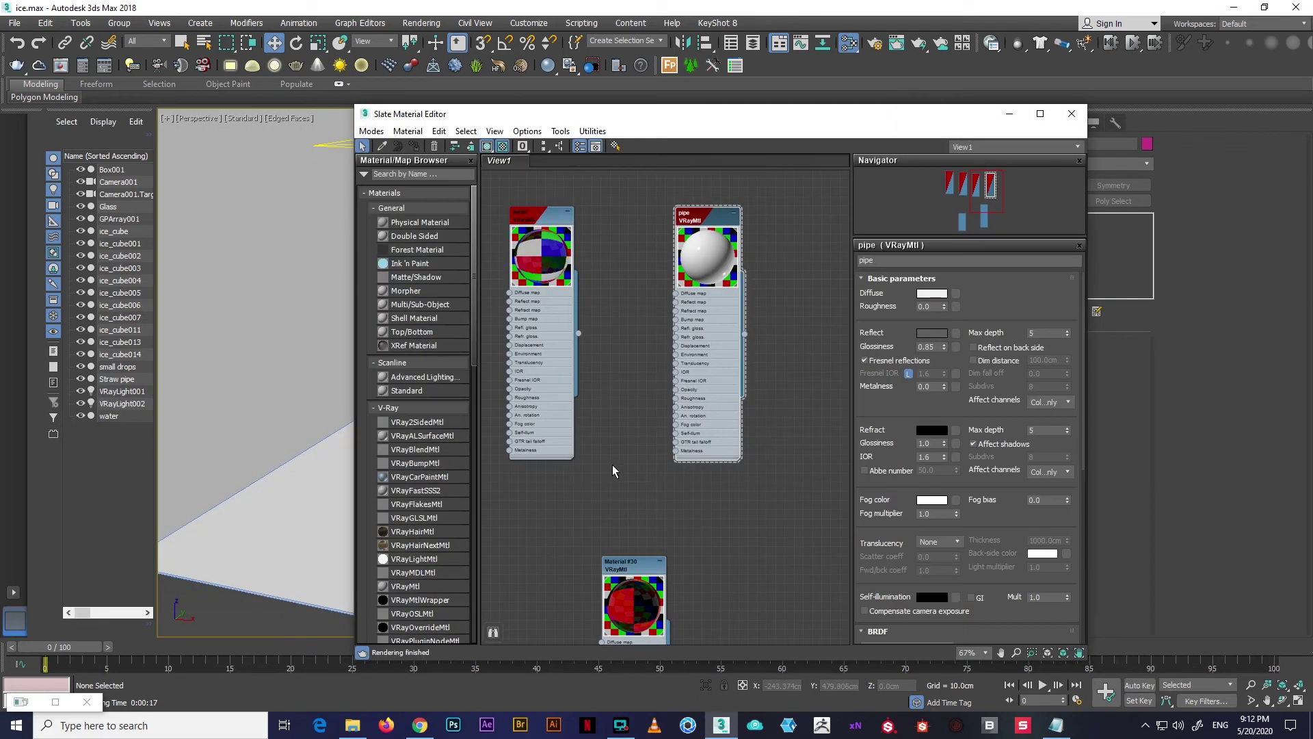
middle_drag(674, 445, 689, 352)
double_click(689, 352)
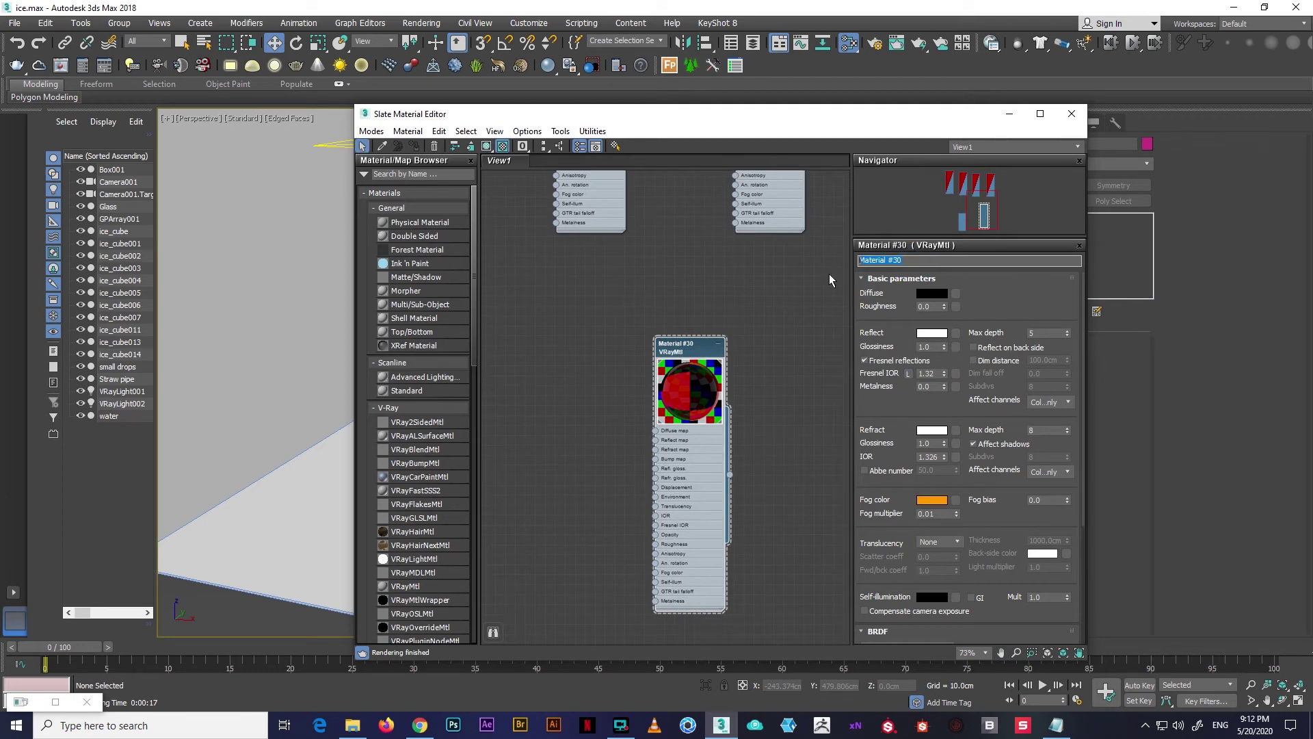
text(juice)
middle_drag(697, 363, 652, 324)
Review the juice material's Diffuse, Refract and orange Fog colours, leaving them unchanged
click(936, 299)
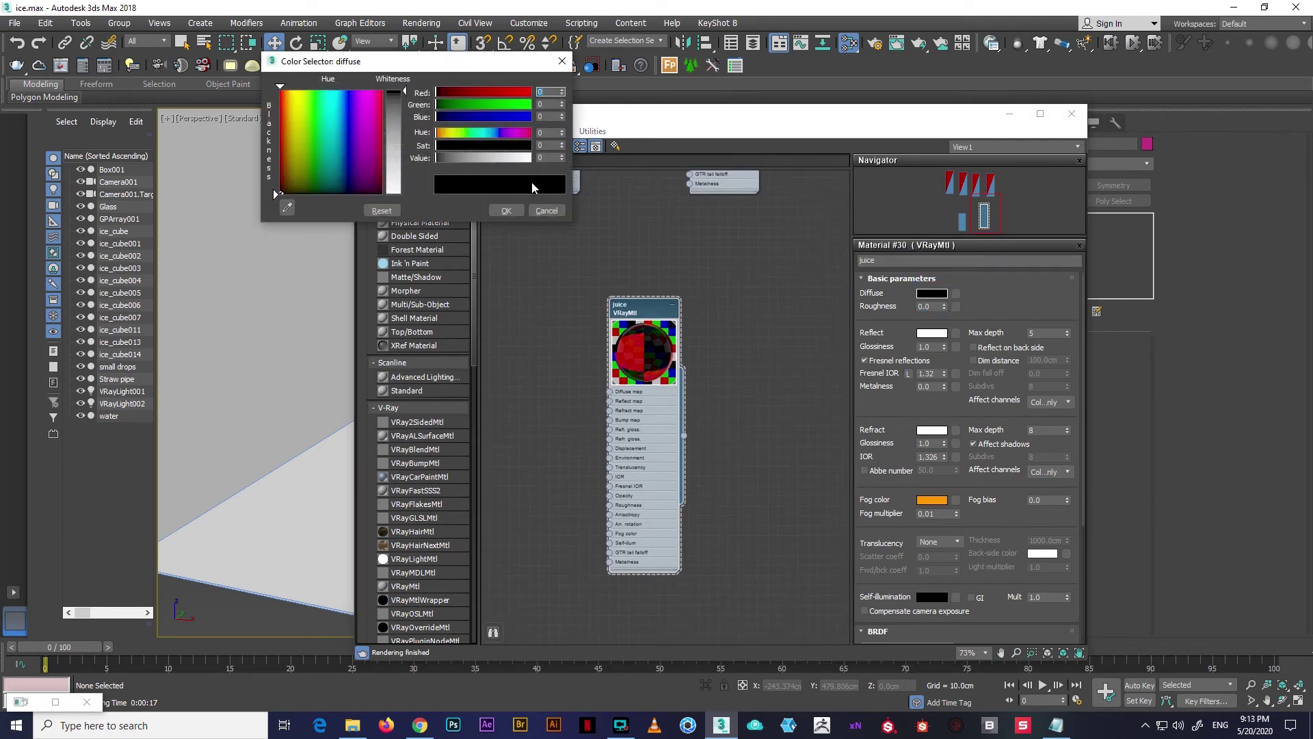
click(520, 209)
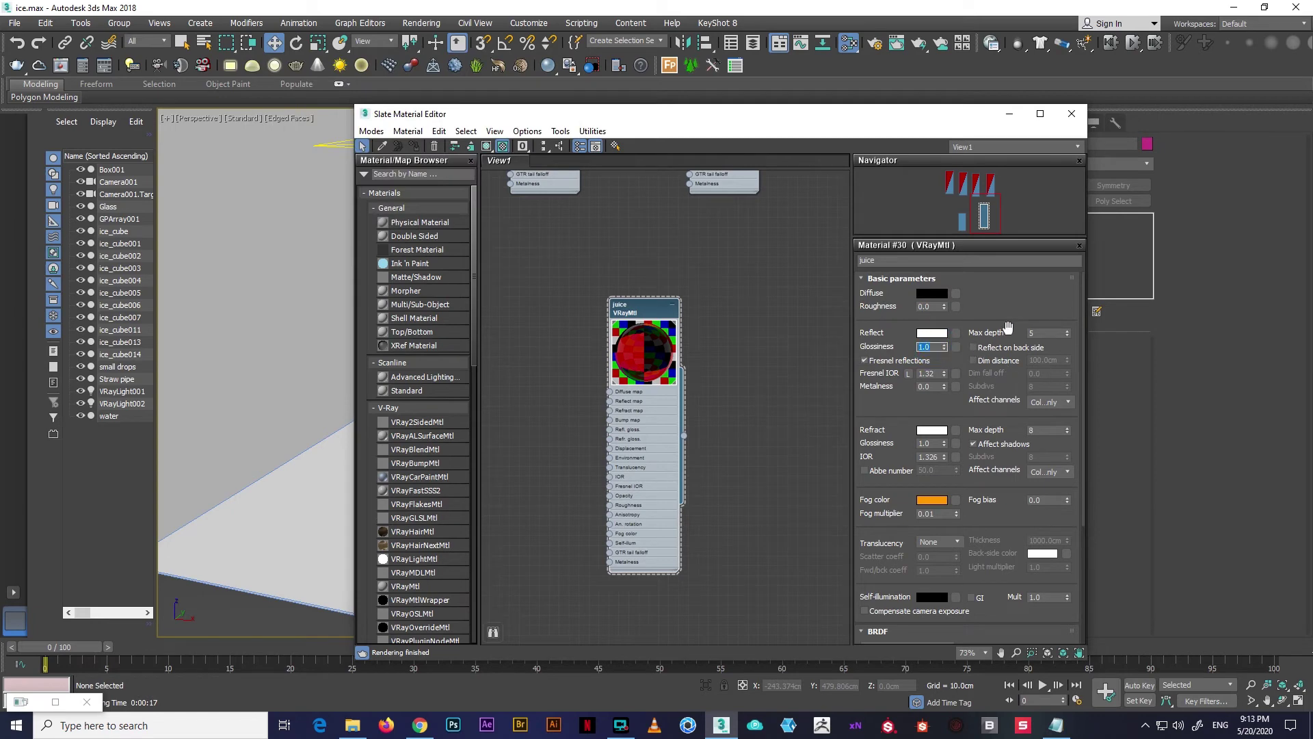
drag(991, 416, 994, 382)
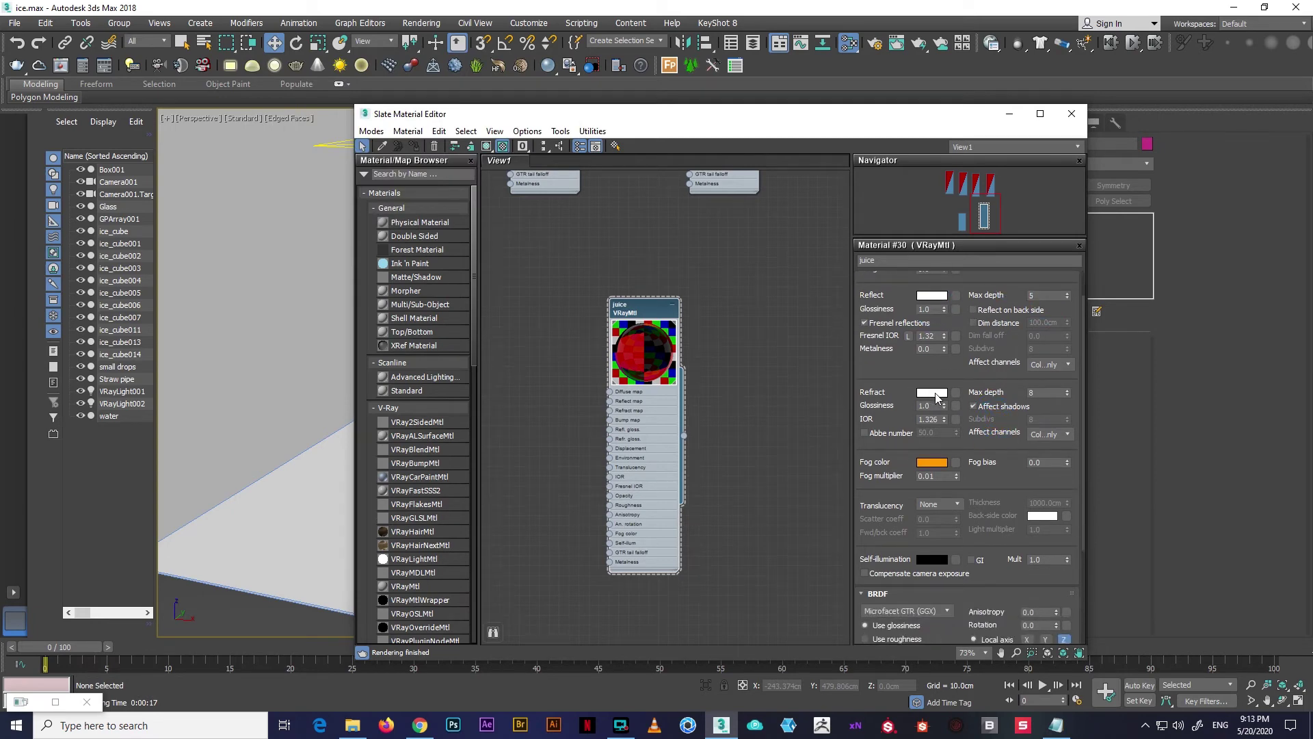
click(935, 395)
click(507, 209)
click(941, 465)
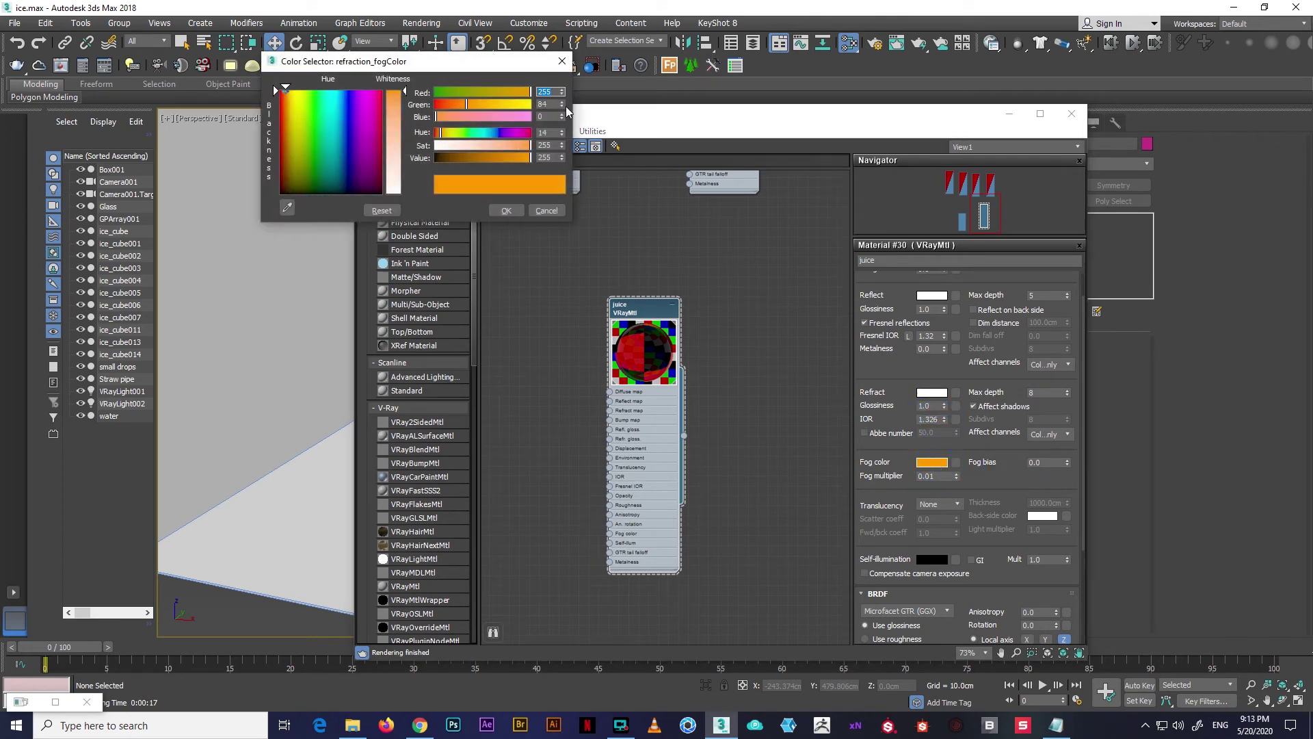
click(511, 210)
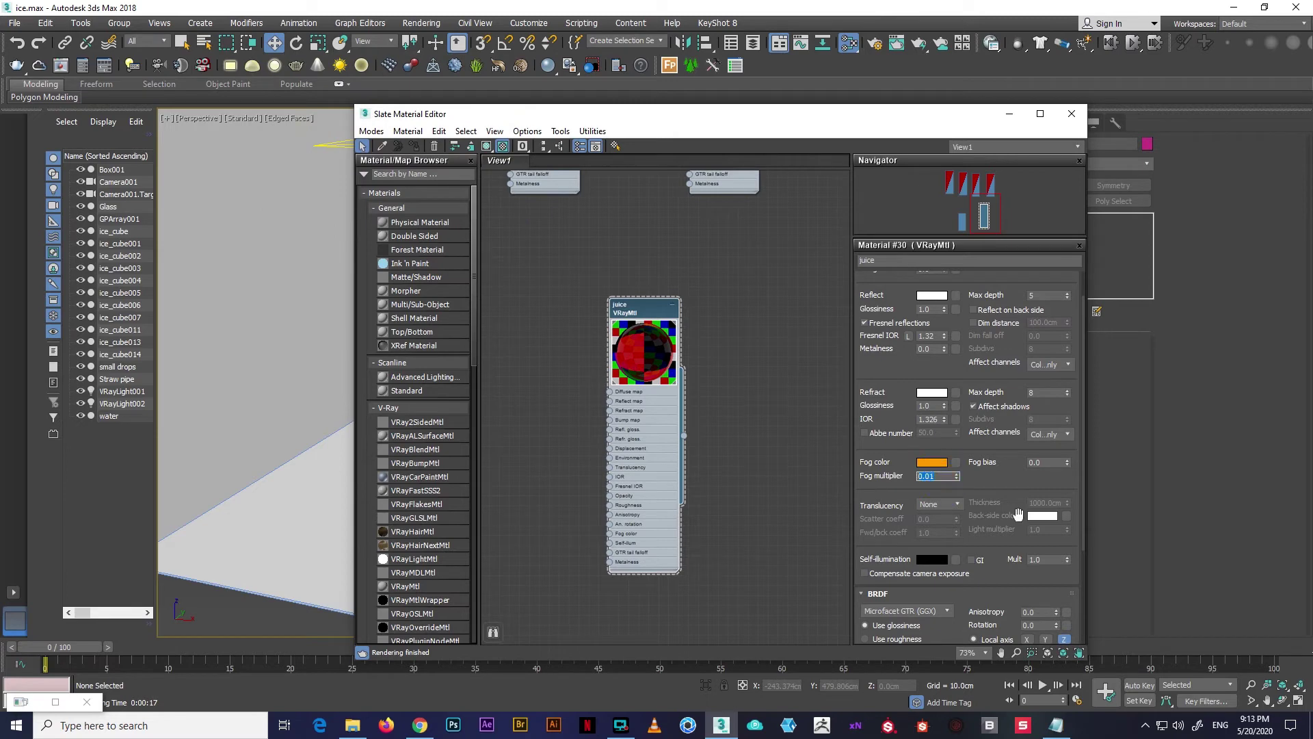
drag(991, 494, 995, 321)
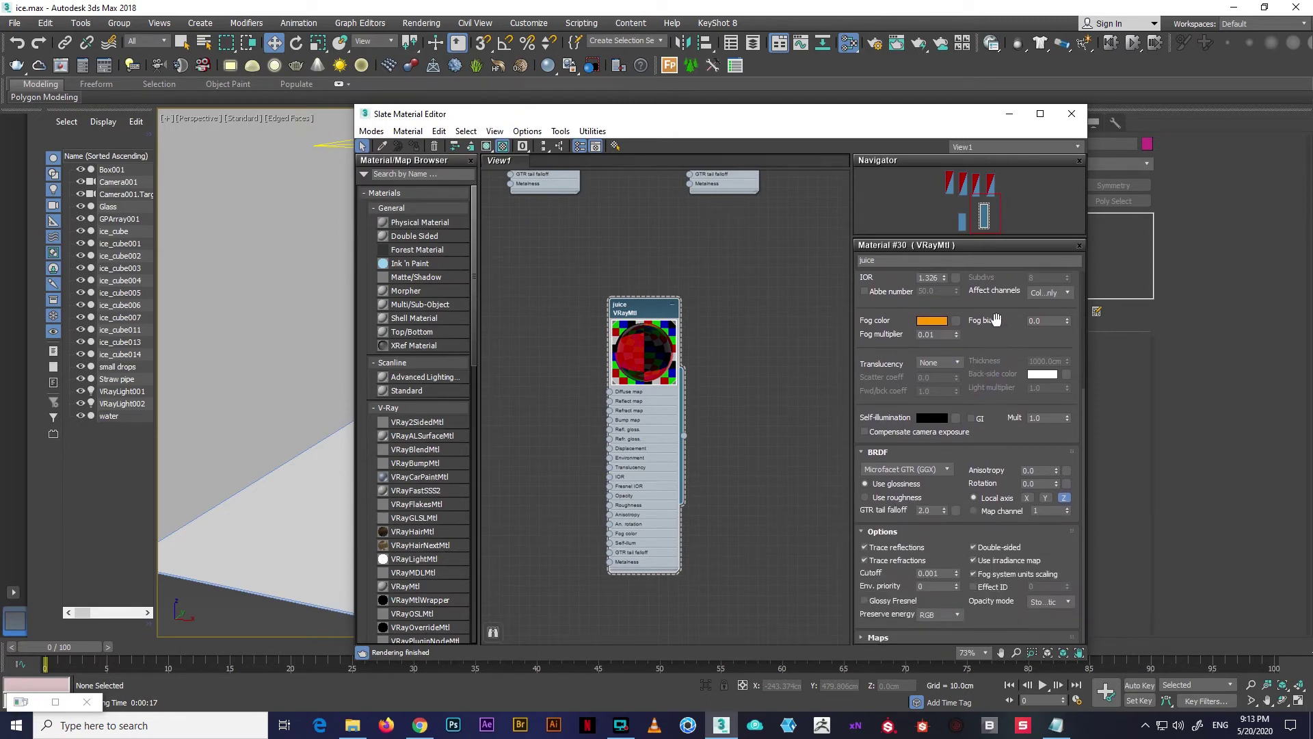
View the pipe material's parameters, then close the Slate Material Editor
drag(879, 127, 813, 159)
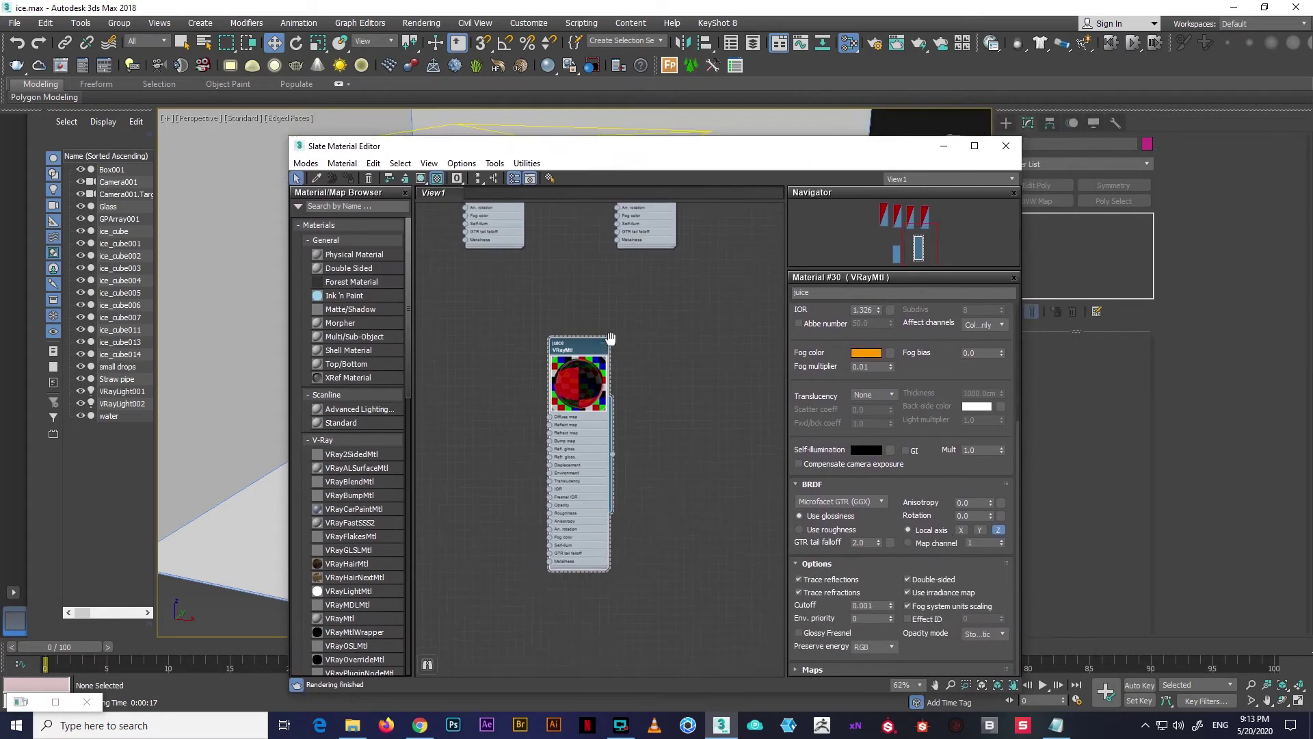
middle_drag(616, 308, 588, 606)
double_click(612, 322)
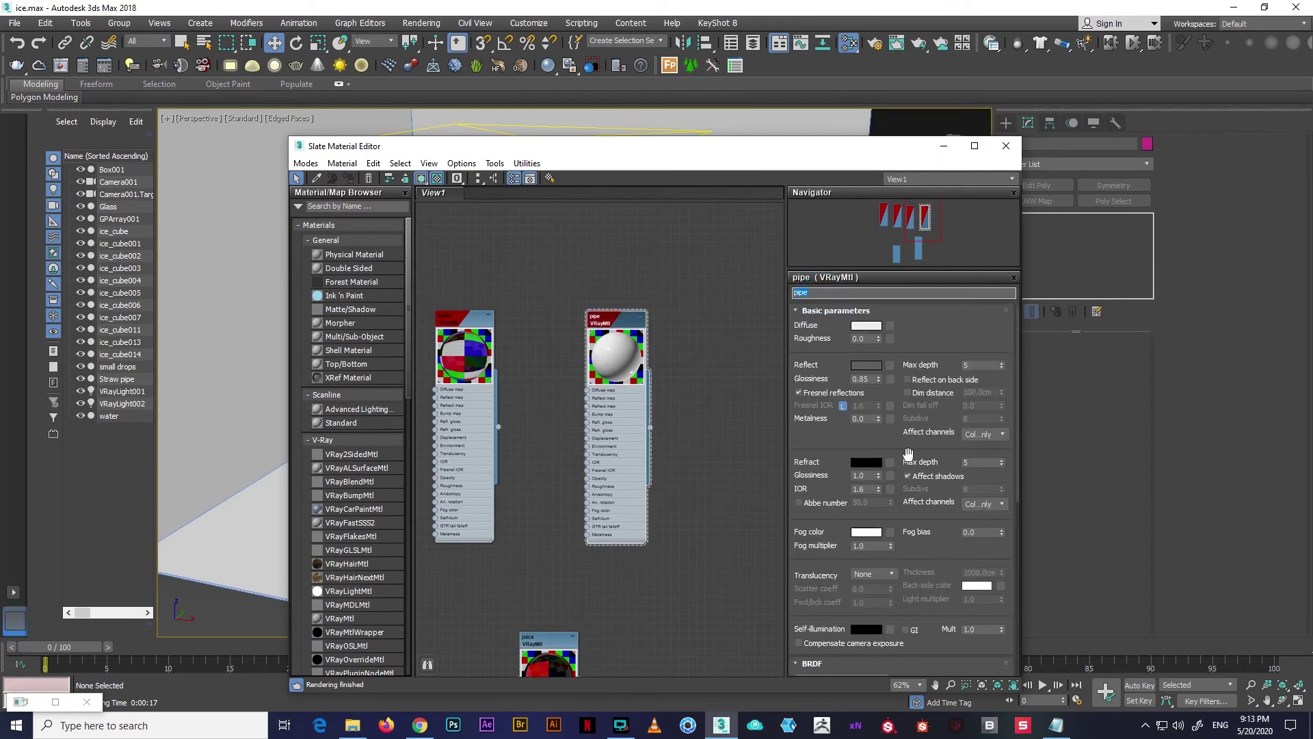
scroll(928, 547, down, 3)
scroll(889, 602, down, 3)
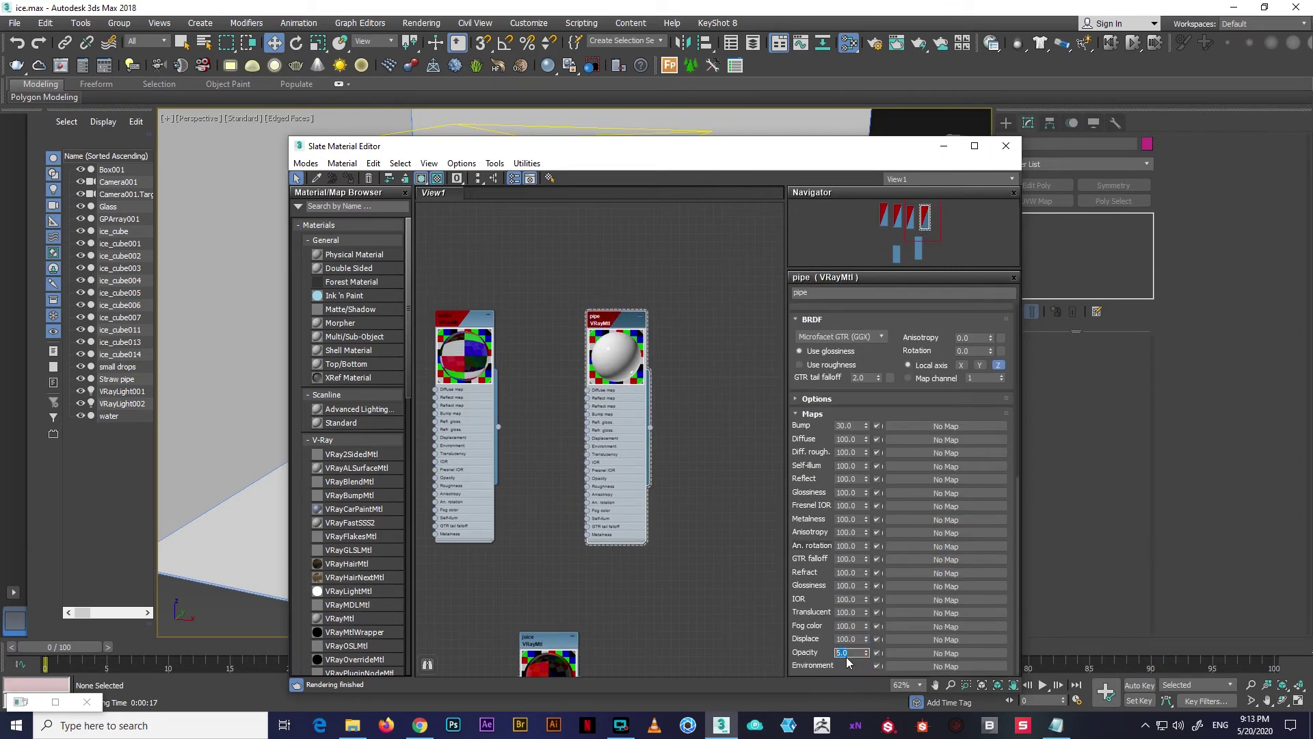
drag(887, 154, 814, 65)
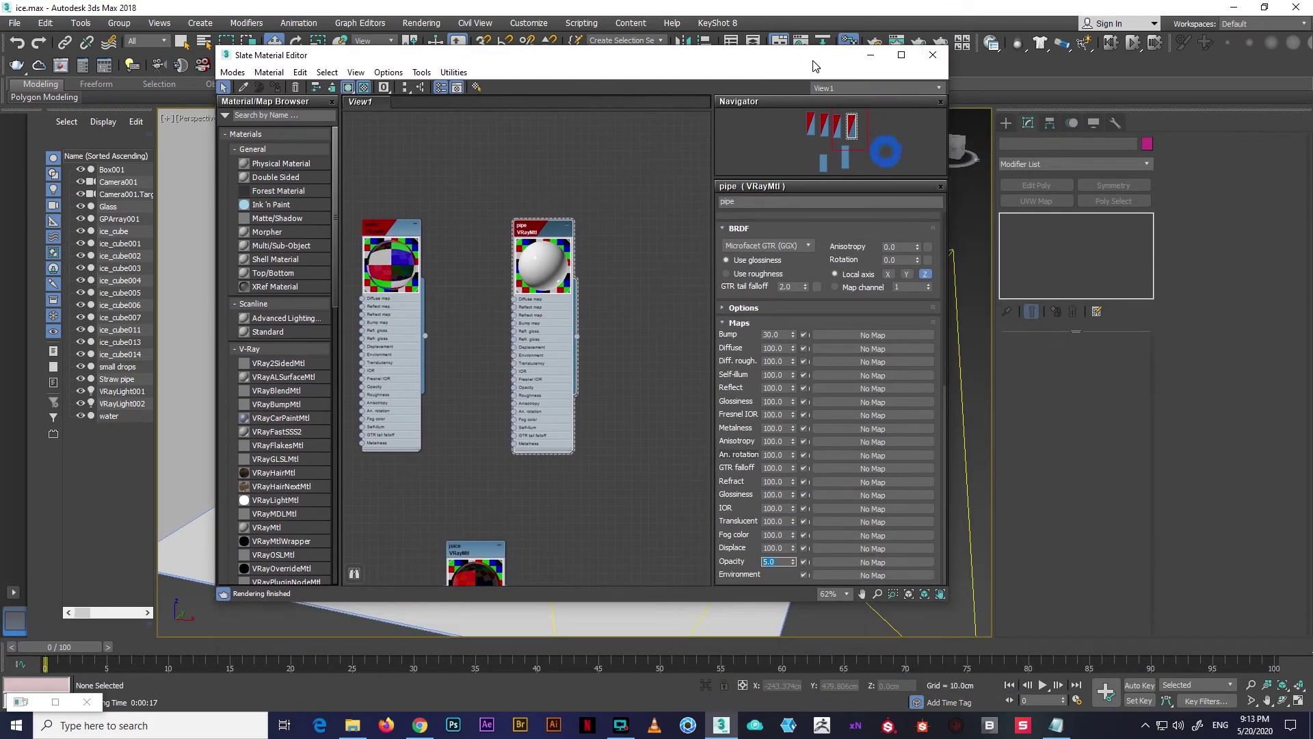
click(932, 56)
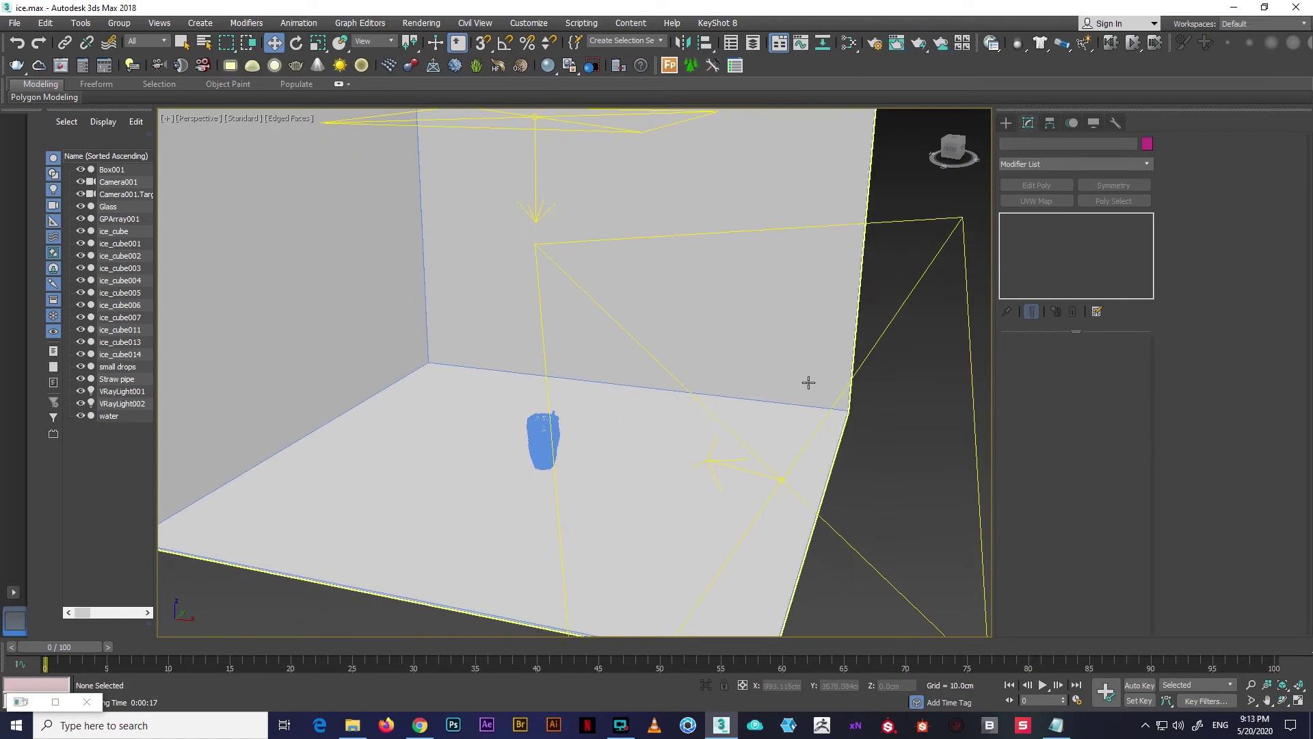
click(875, 45)
drag(287, 105, 314, 80)
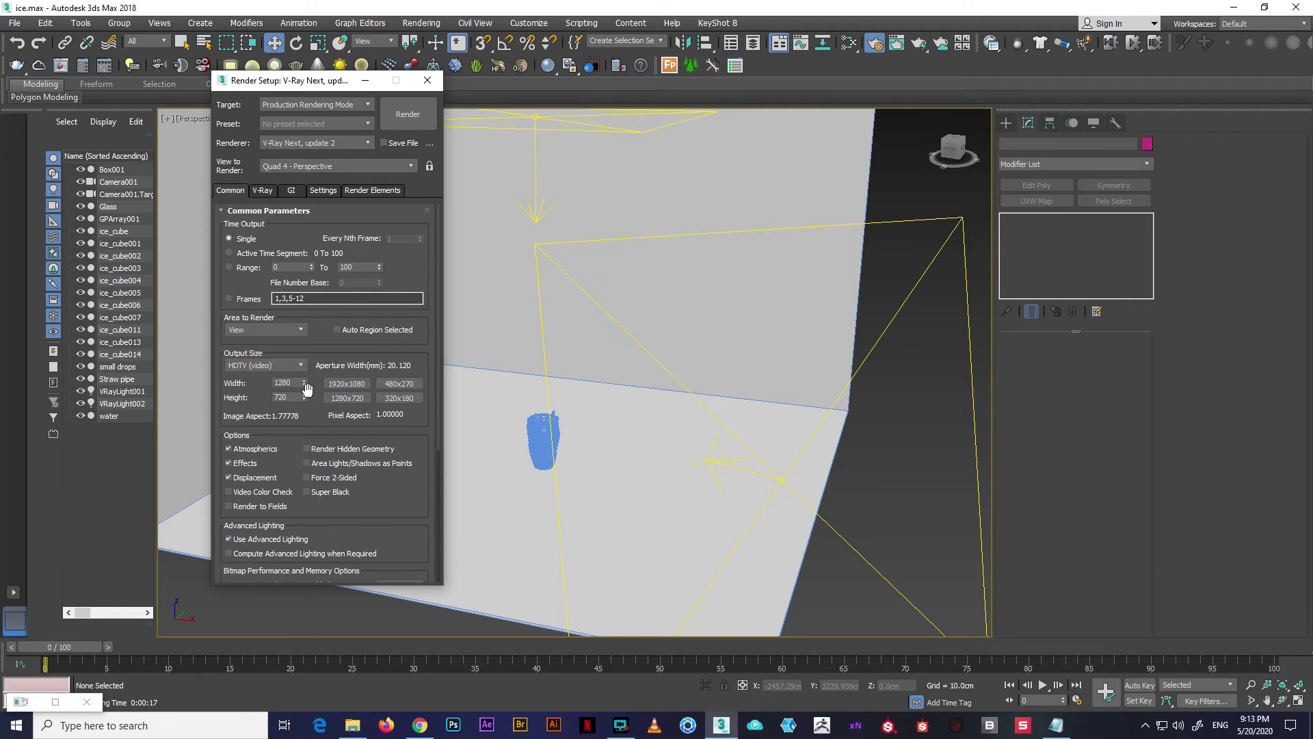
click(264, 191)
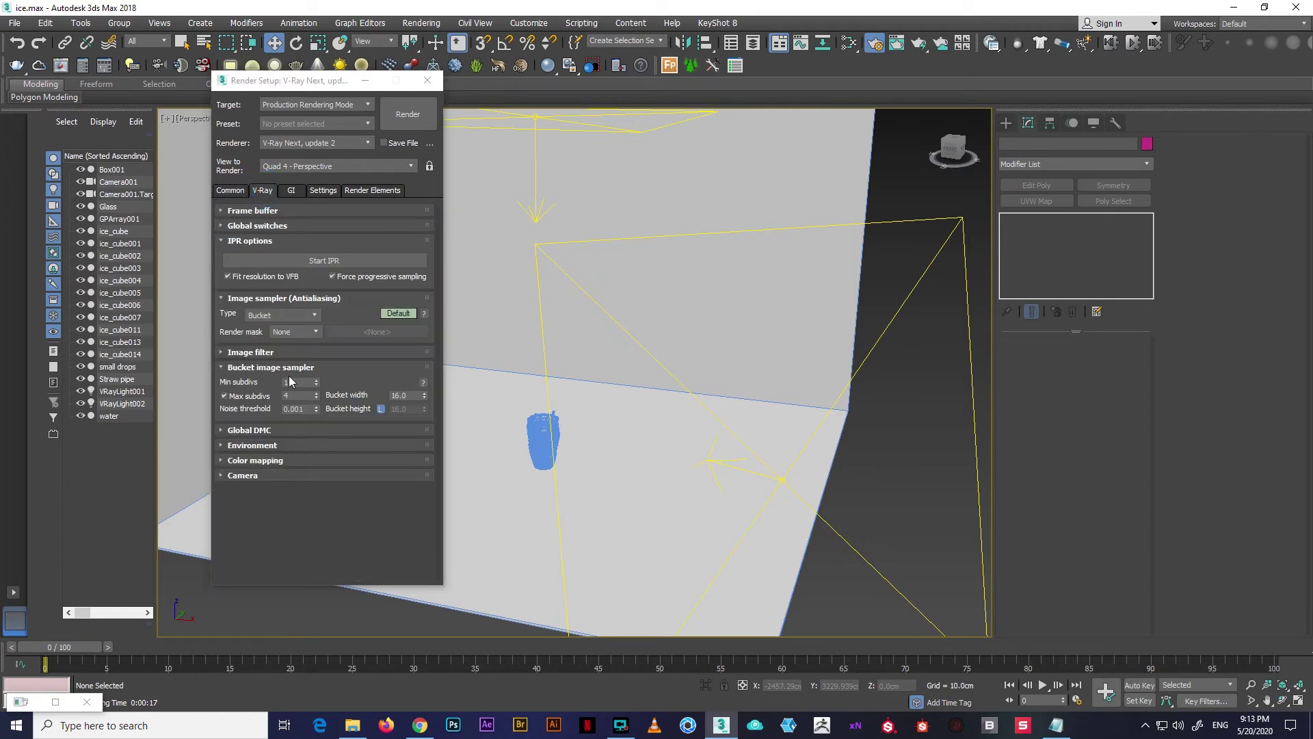
click(233, 353)
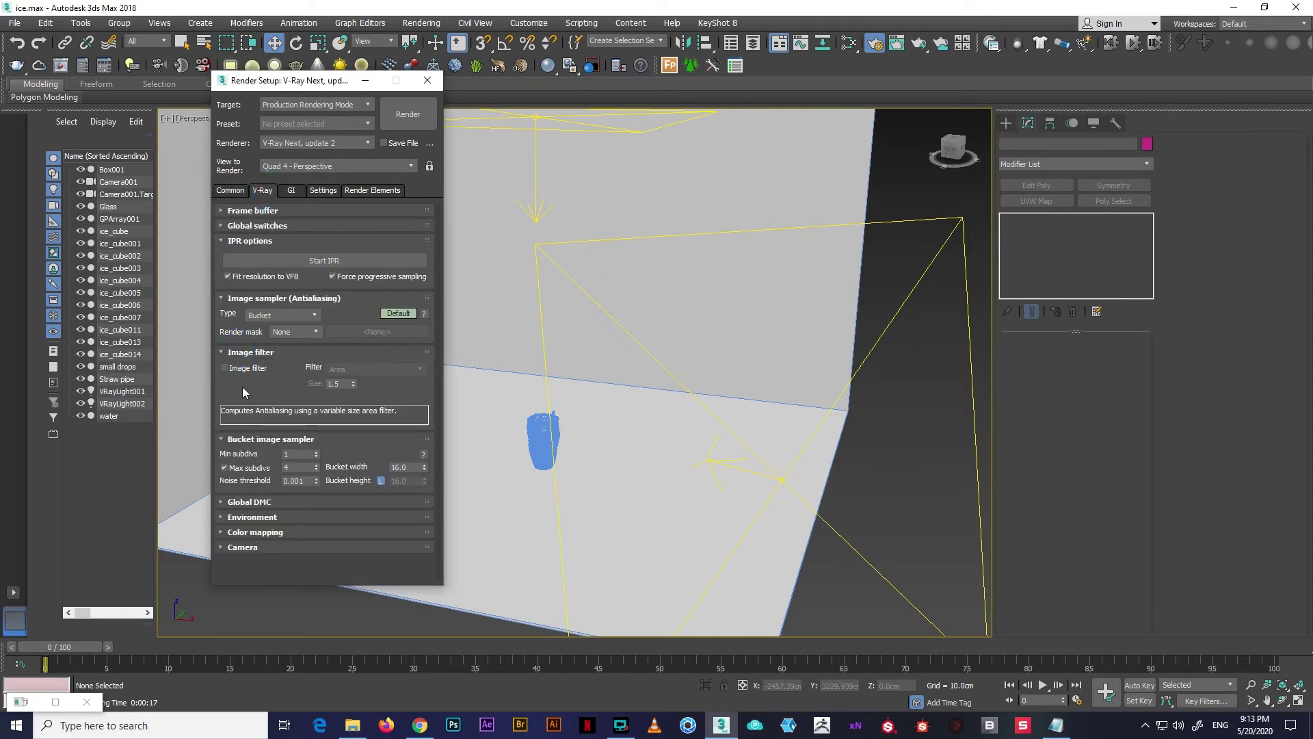
click(224, 352)
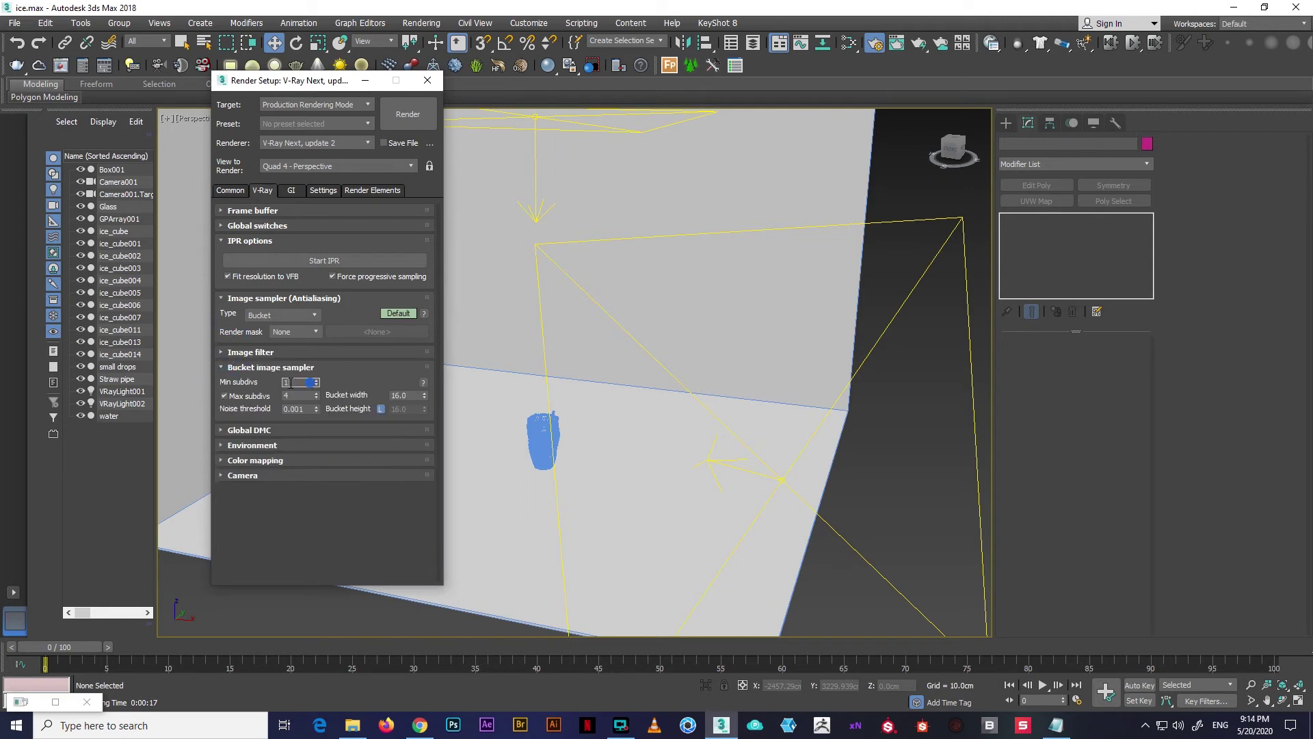
click(224, 432)
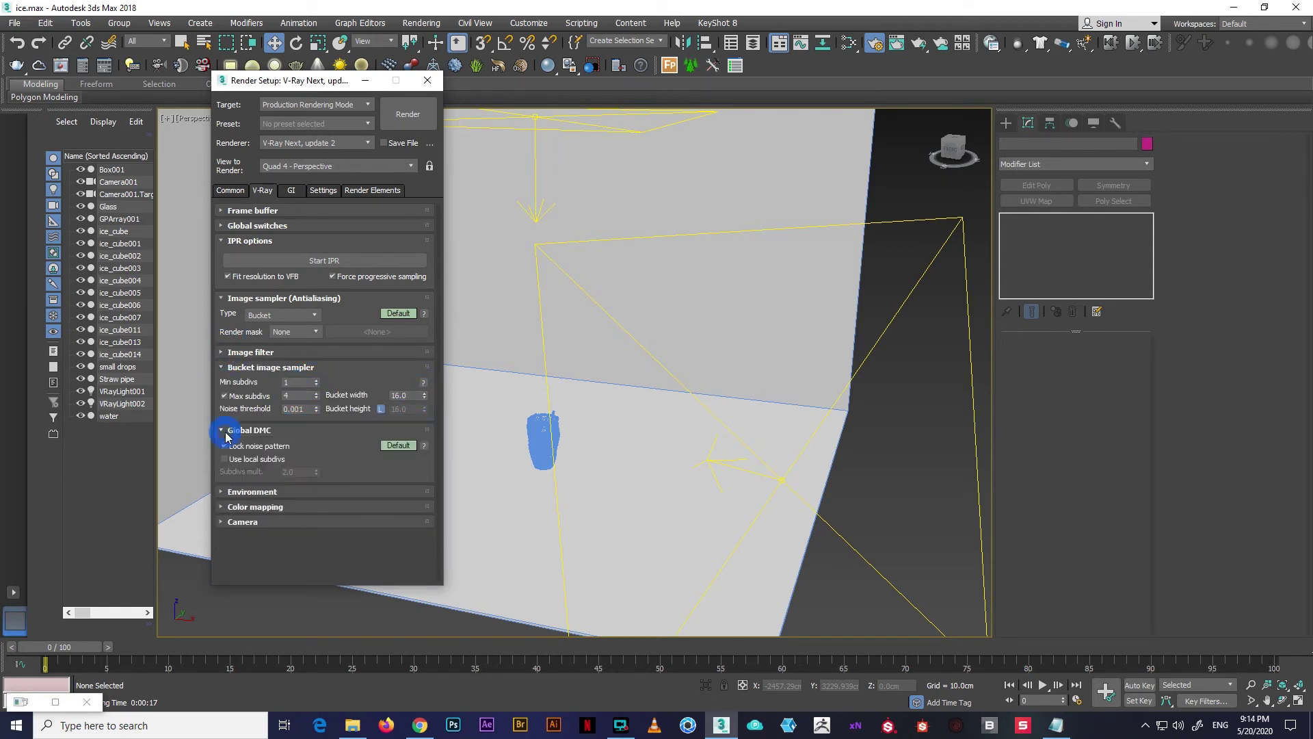
click(223, 507)
click(236, 491)
scroll(274, 445, down, 1)
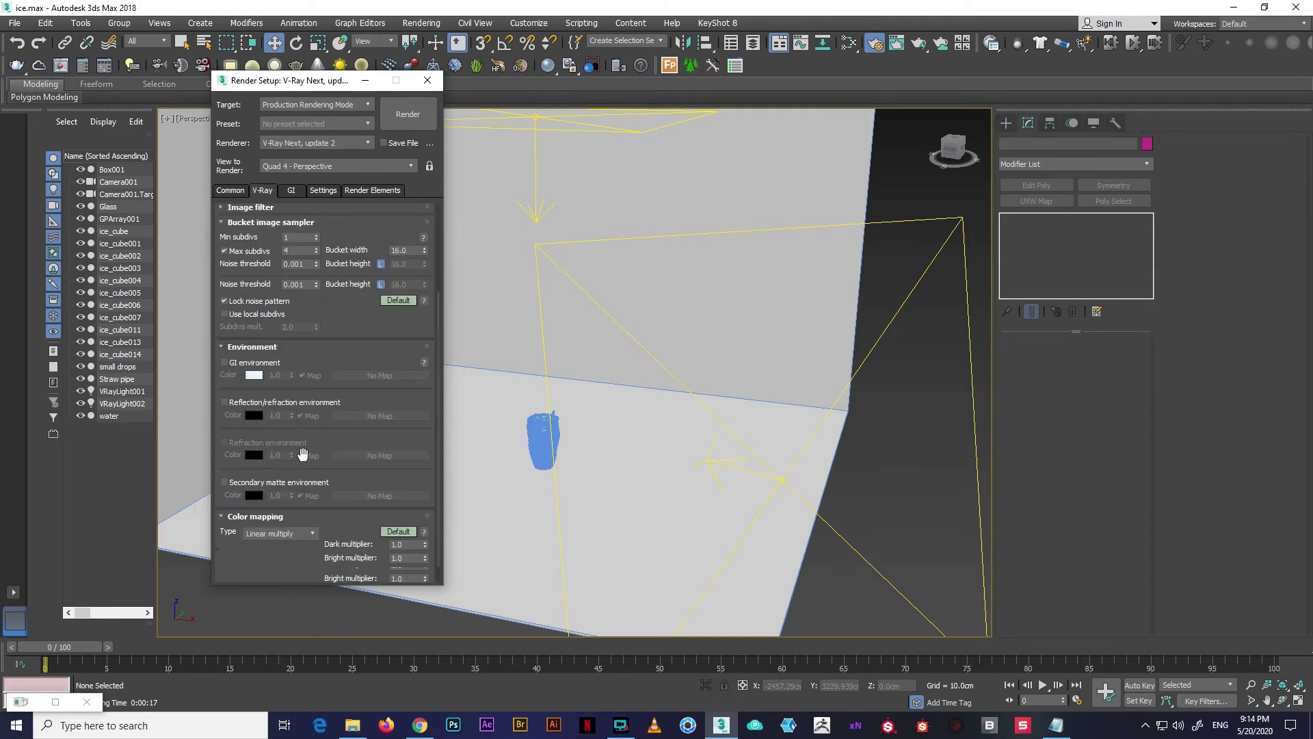
scroll(288, 537, down, 2)
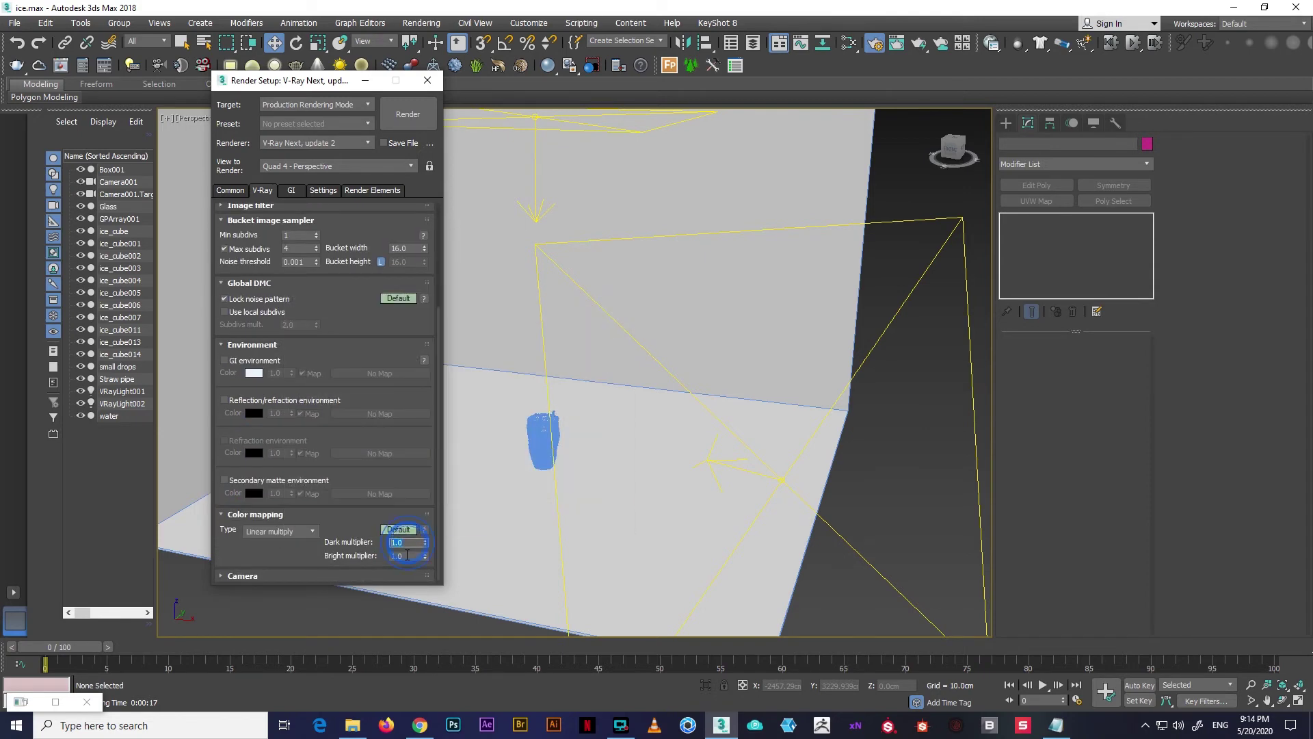
click(292, 191)
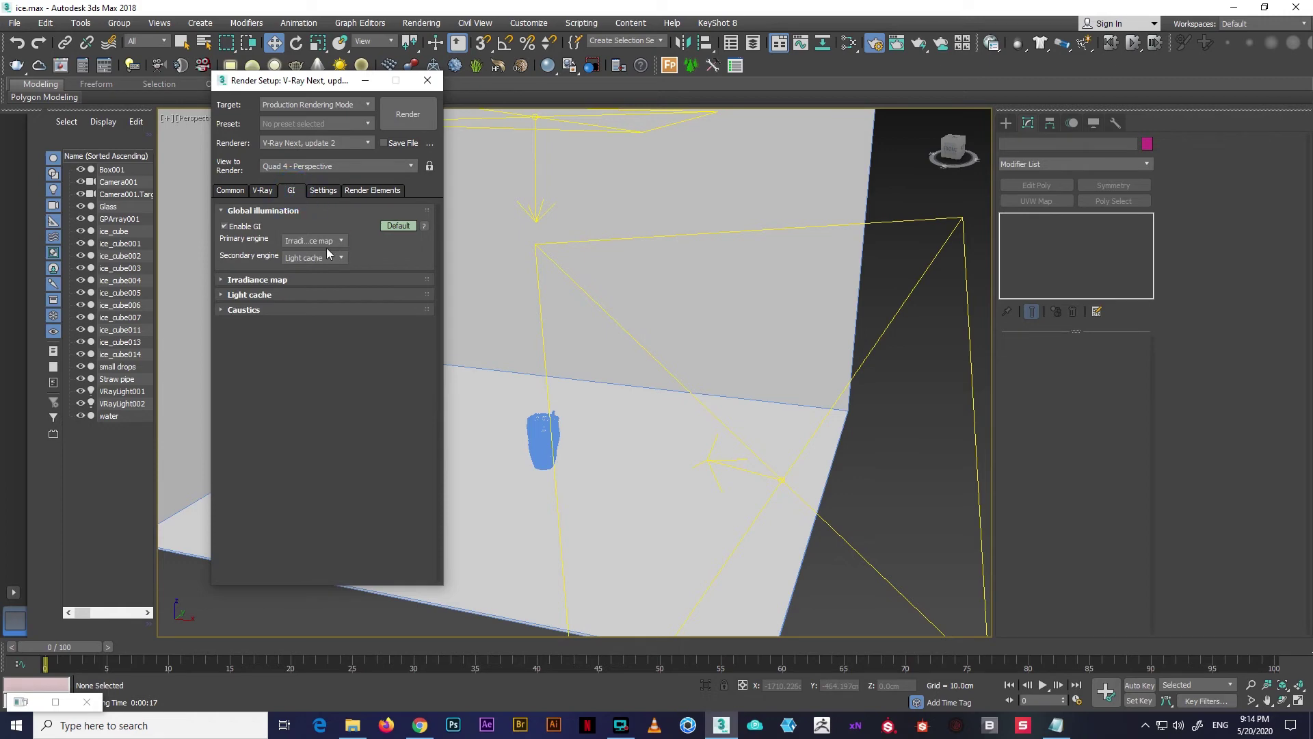
click(247, 283)
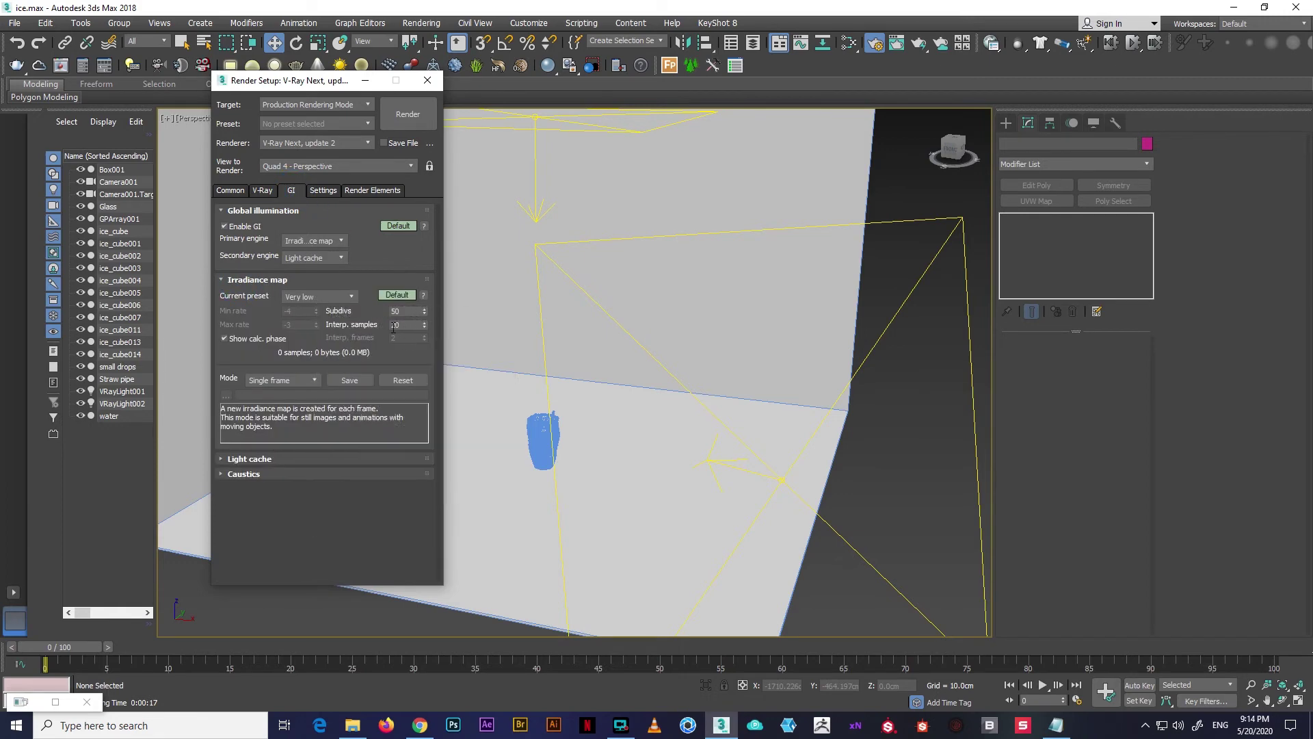
click(257, 463)
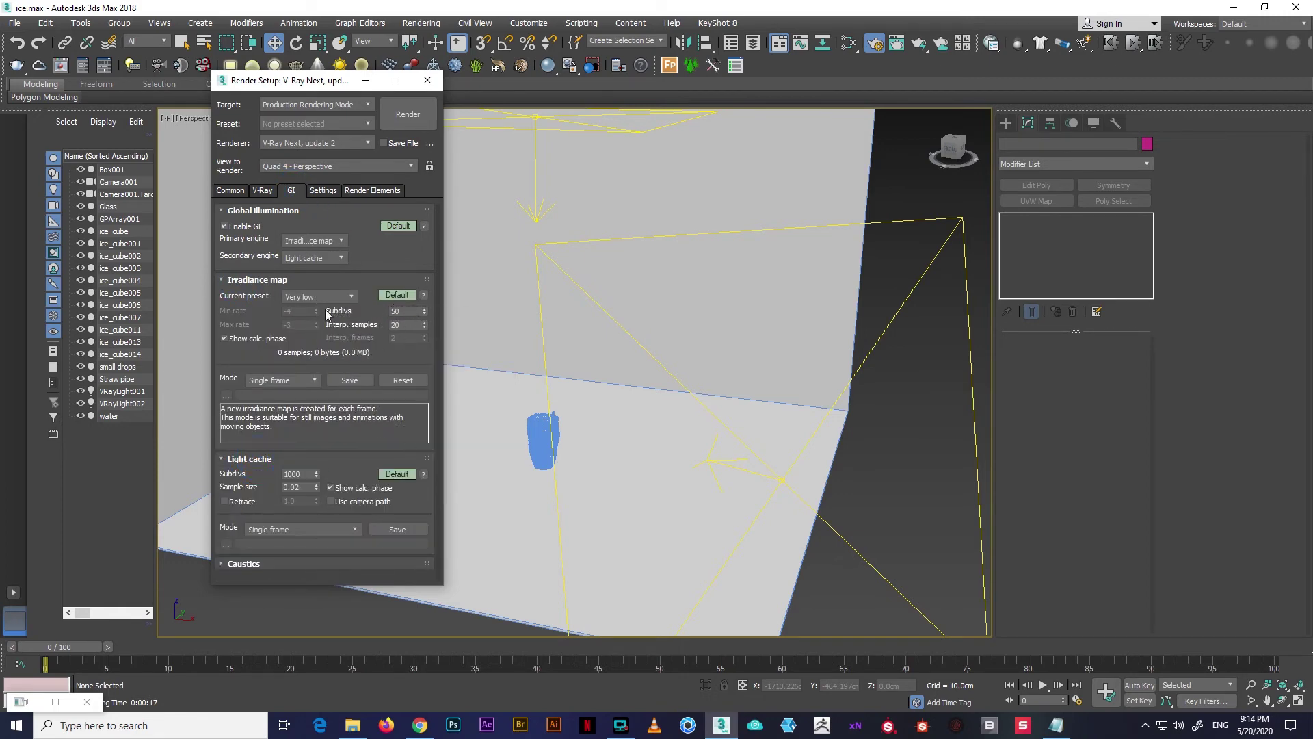
click(324, 190)
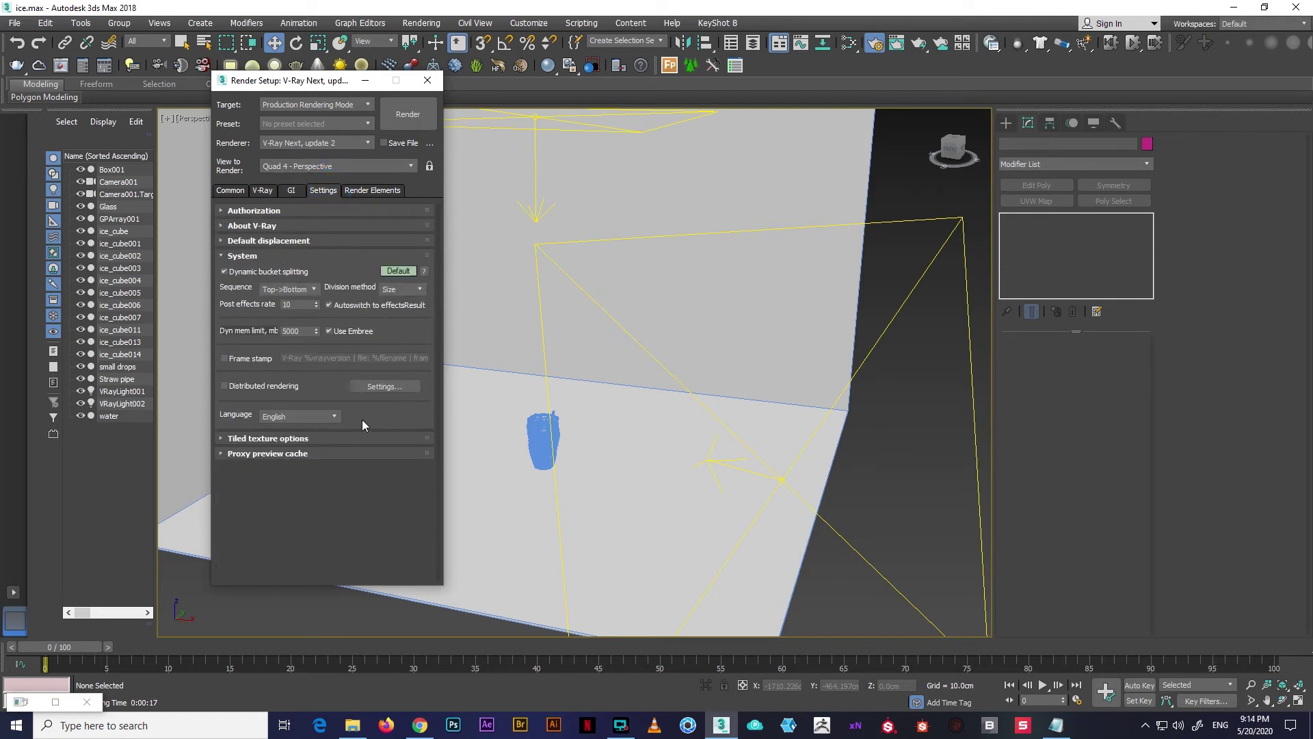
click(427, 80)
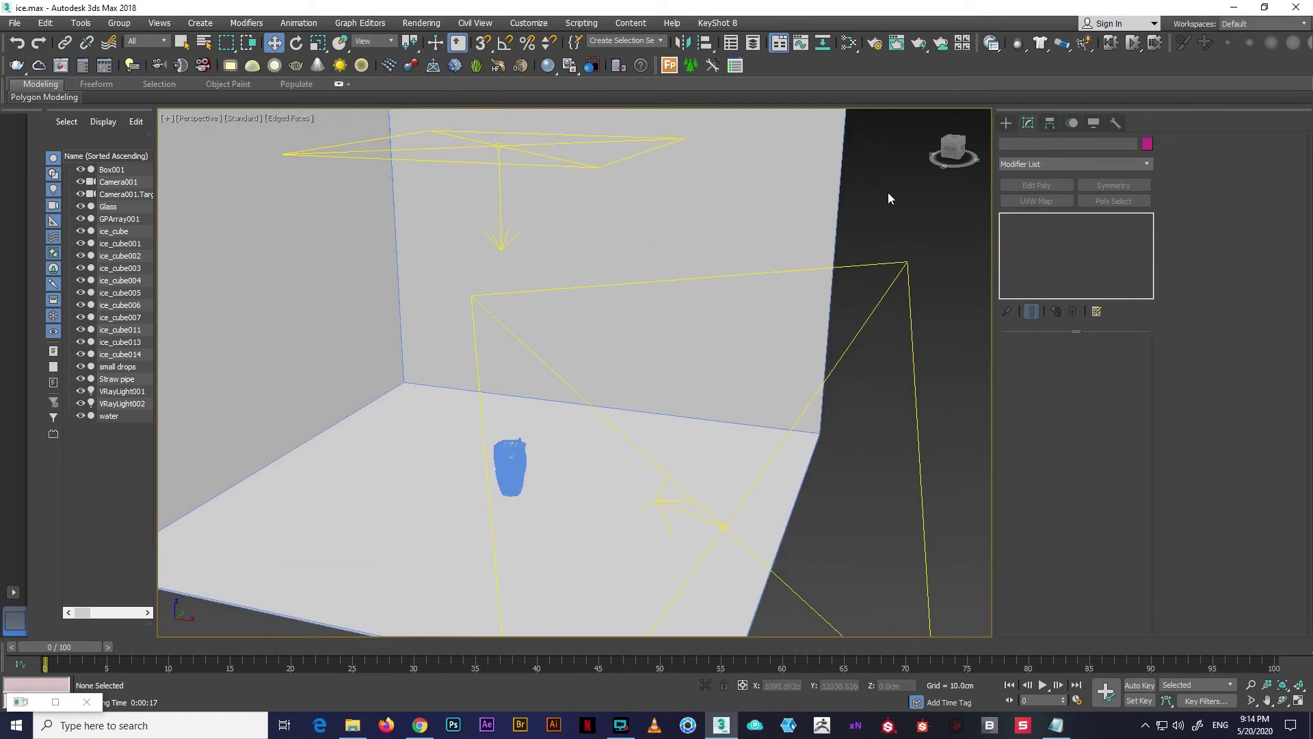
scroll(888, 198, down, 5)
key(alt+w)
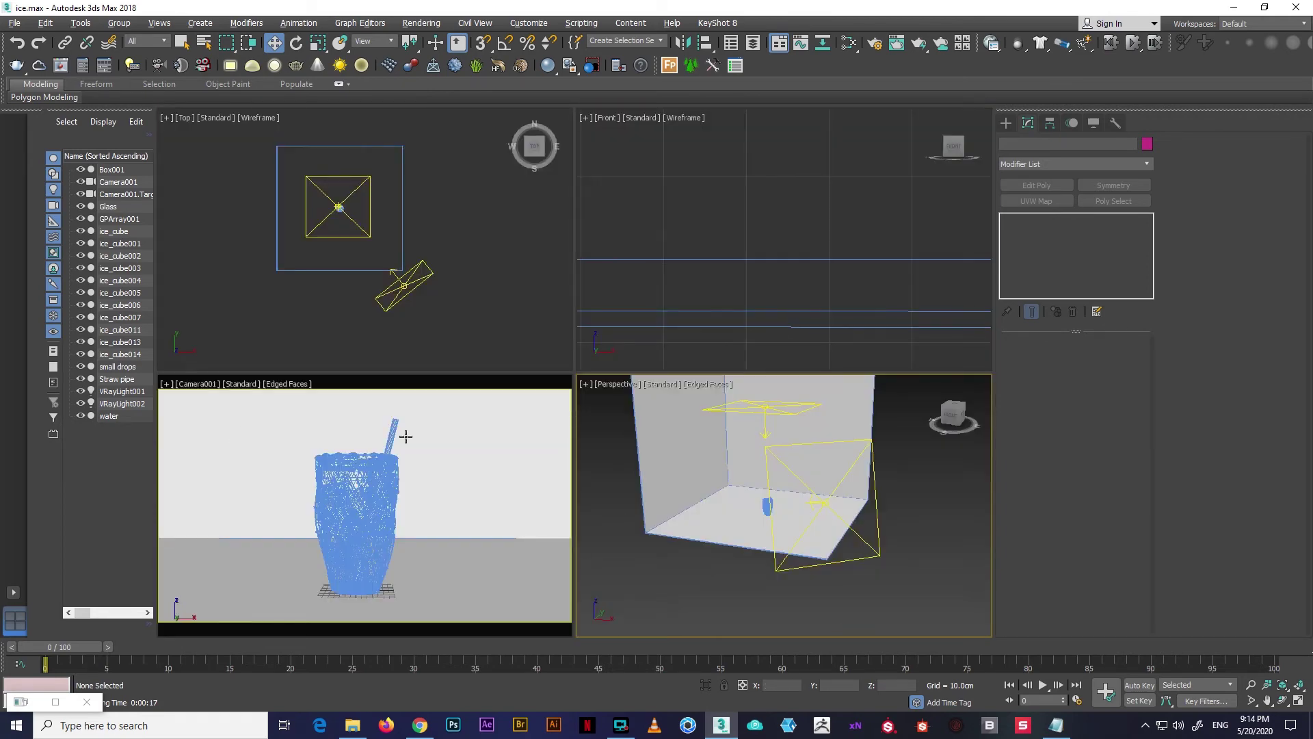
Delete the old Camera001 and its target from the maximized perspective view
key(alt+w)
scroll(712, 506, up, 3)
scroll(608, 483, up, 4)
click(601, 445)
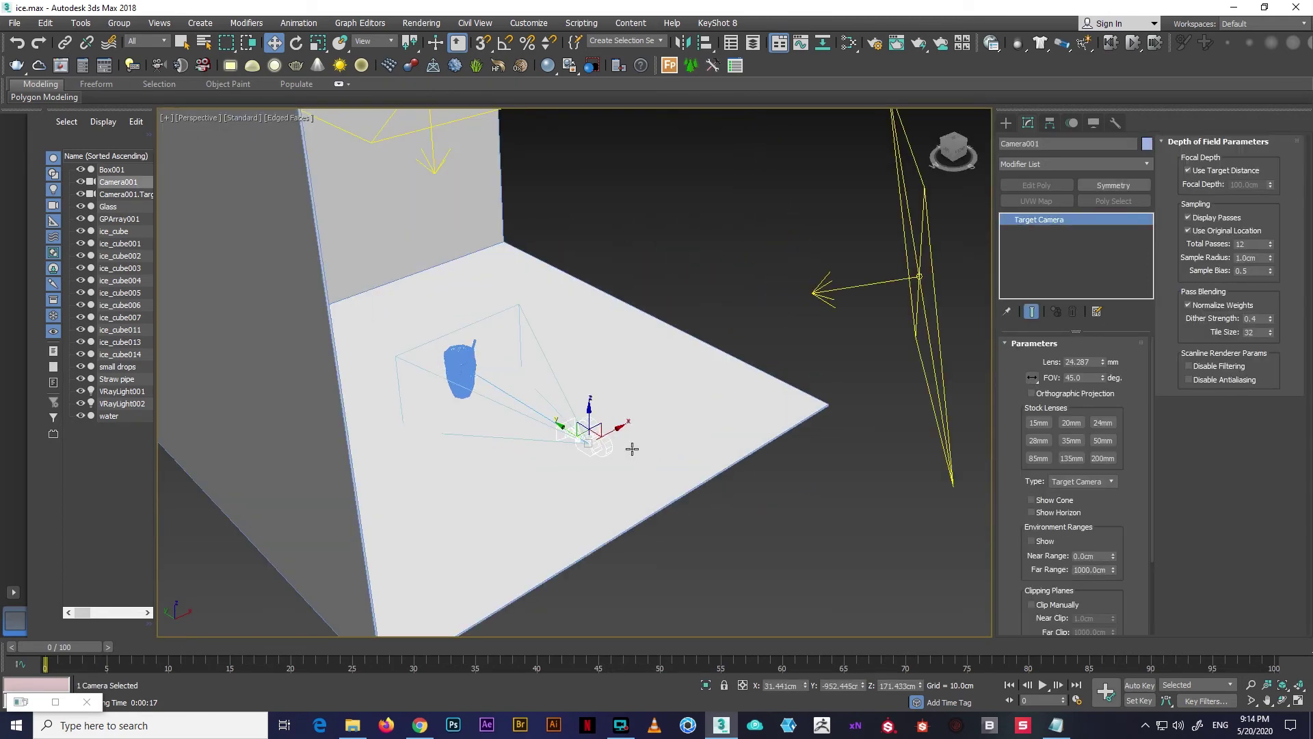
alt+middle_drag(632, 448, 602, 444)
key(Delete)
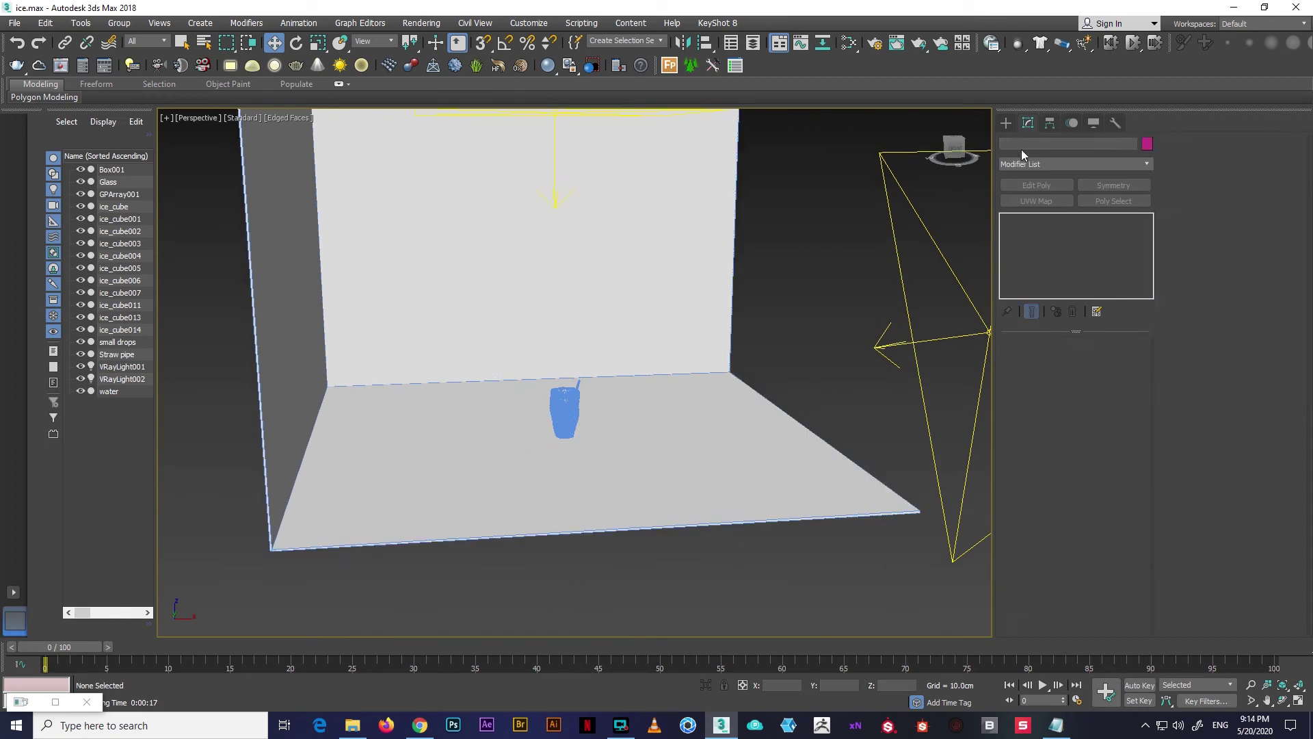
Create a standard Target camera in the Top view, placed in front and aimed at the glass
click(1005, 122)
click(1056, 143)
click(1039, 163)
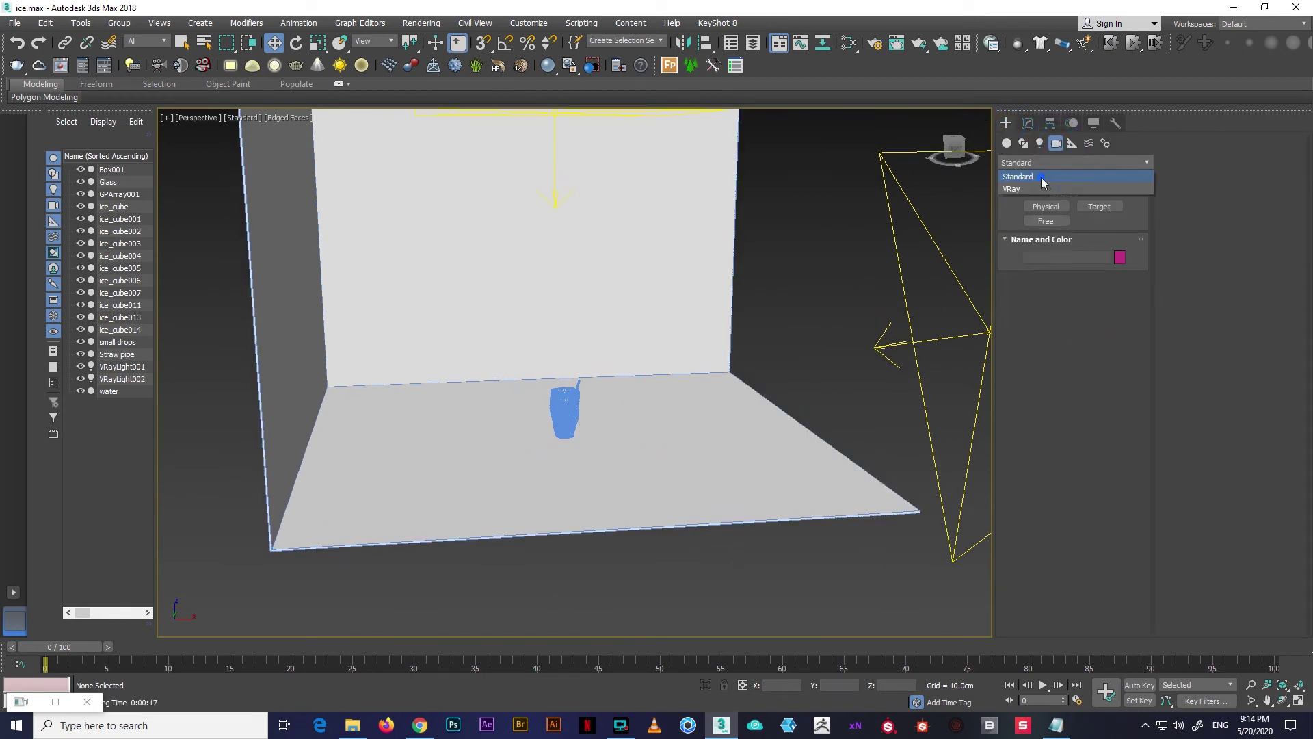
click(1099, 206)
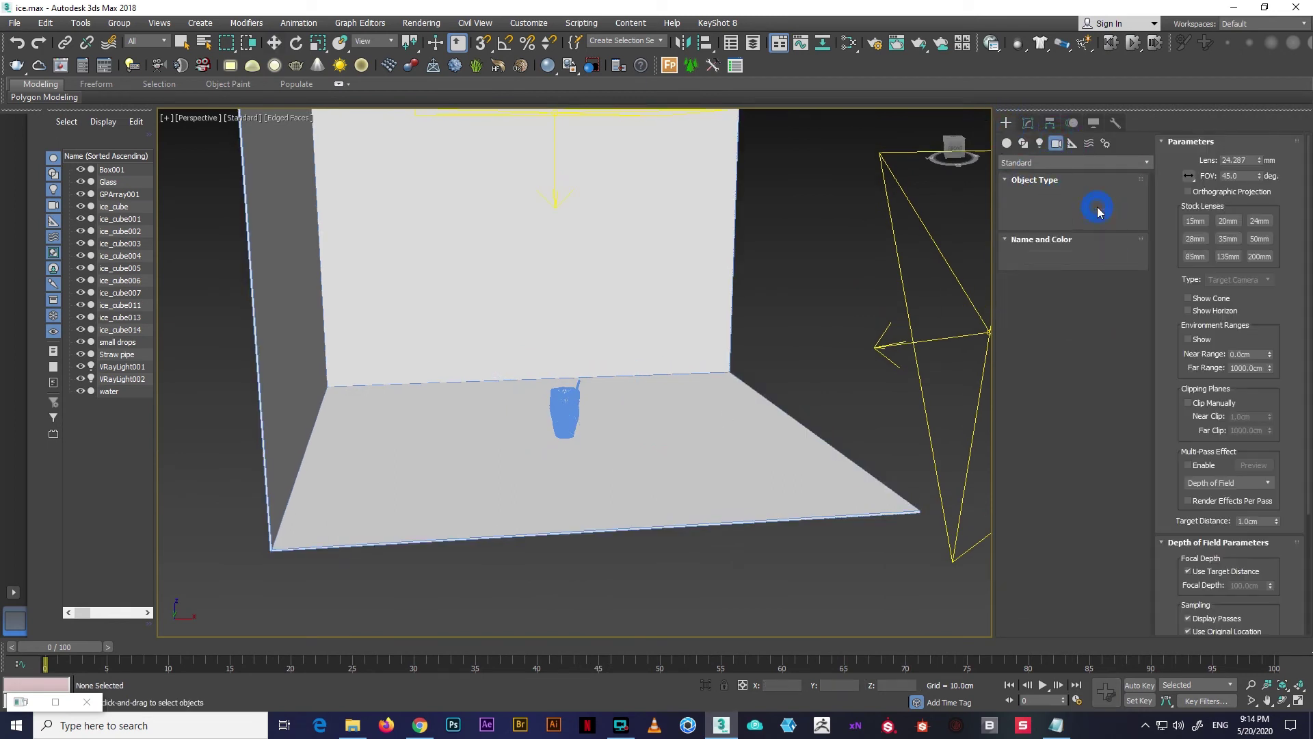
key(alt+w)
key(alt+w)
middle_drag(614, 514, 573, 412)
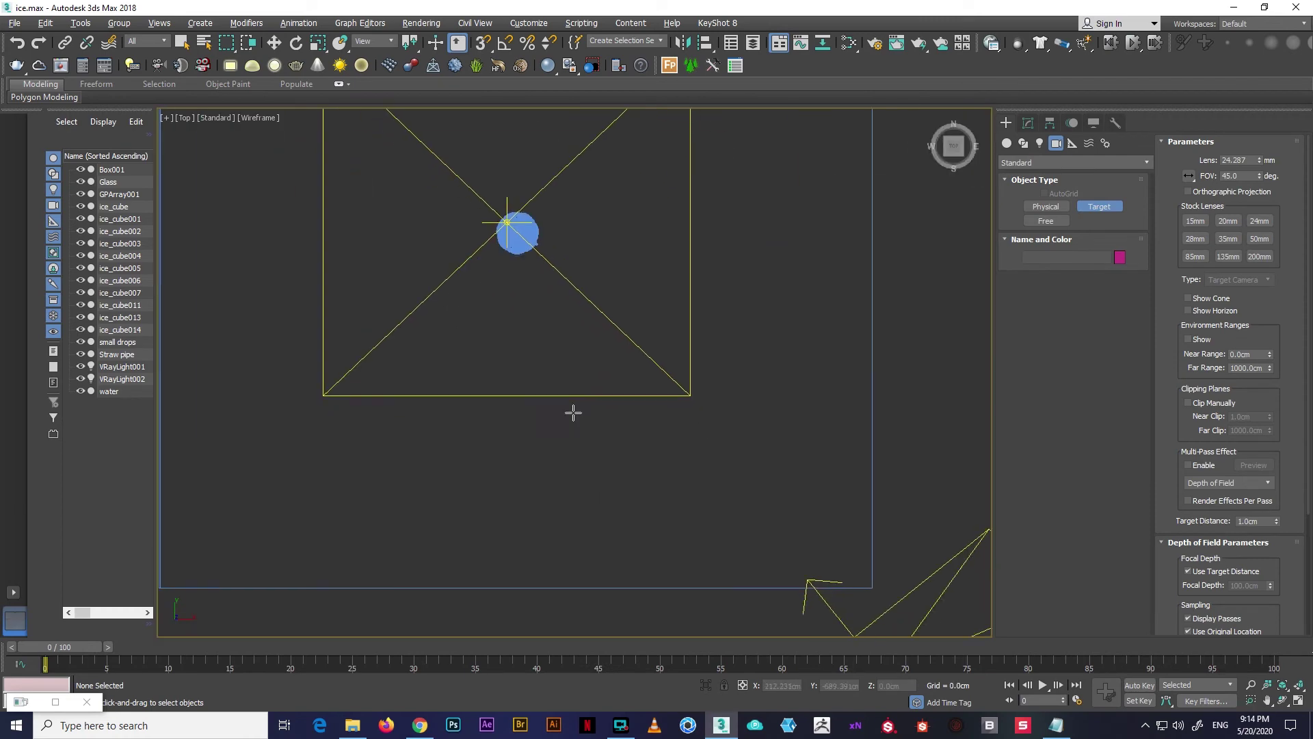
drag(566, 561, 518, 233)
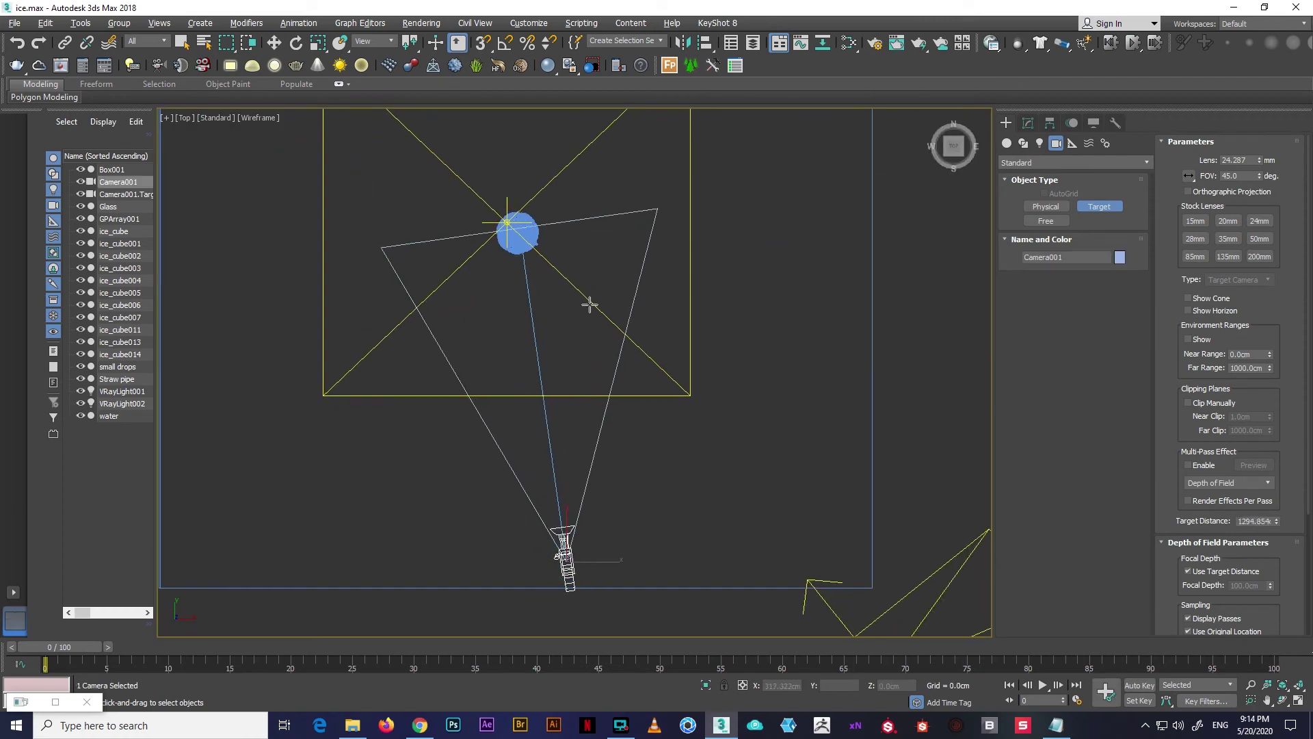
key(w)
scroll(588, 308, down, 5)
key(alt+w)
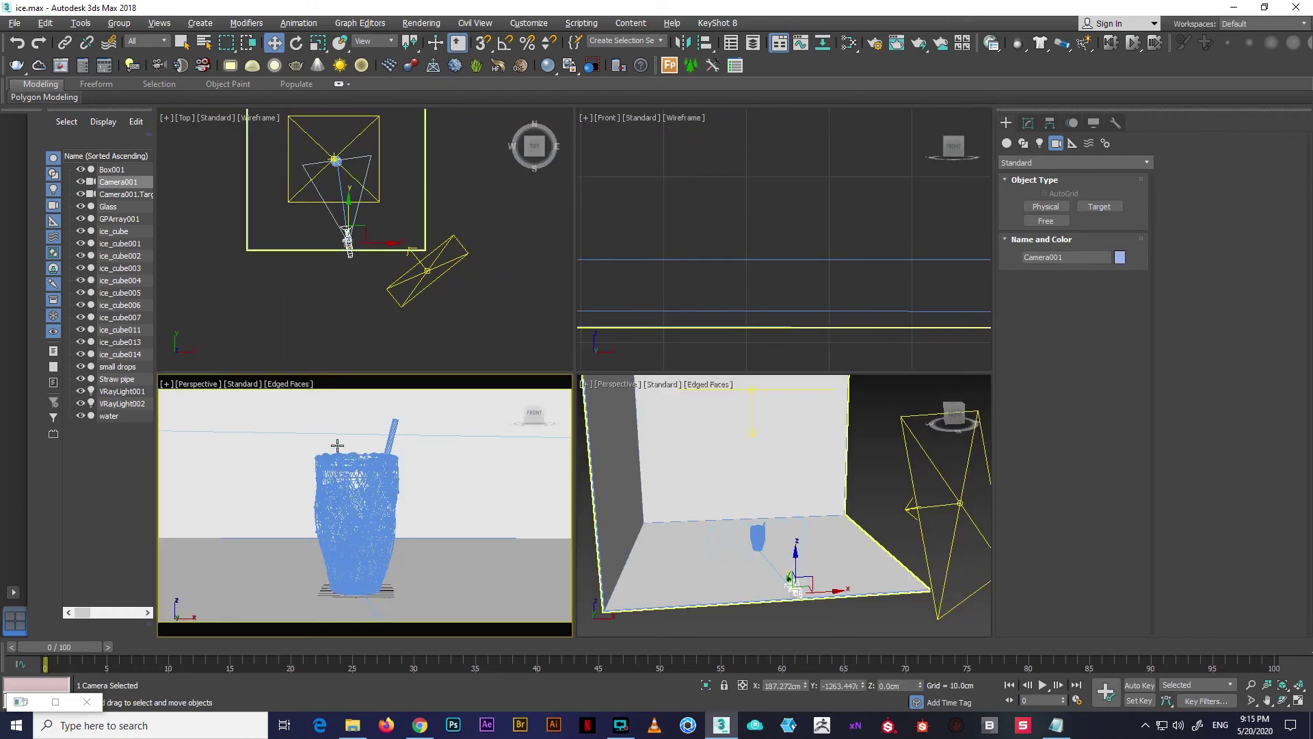
Switch the bottom-left viewport to Camera001 and orbit it to a new angle on the glass
click(204, 384)
click(455, 399)
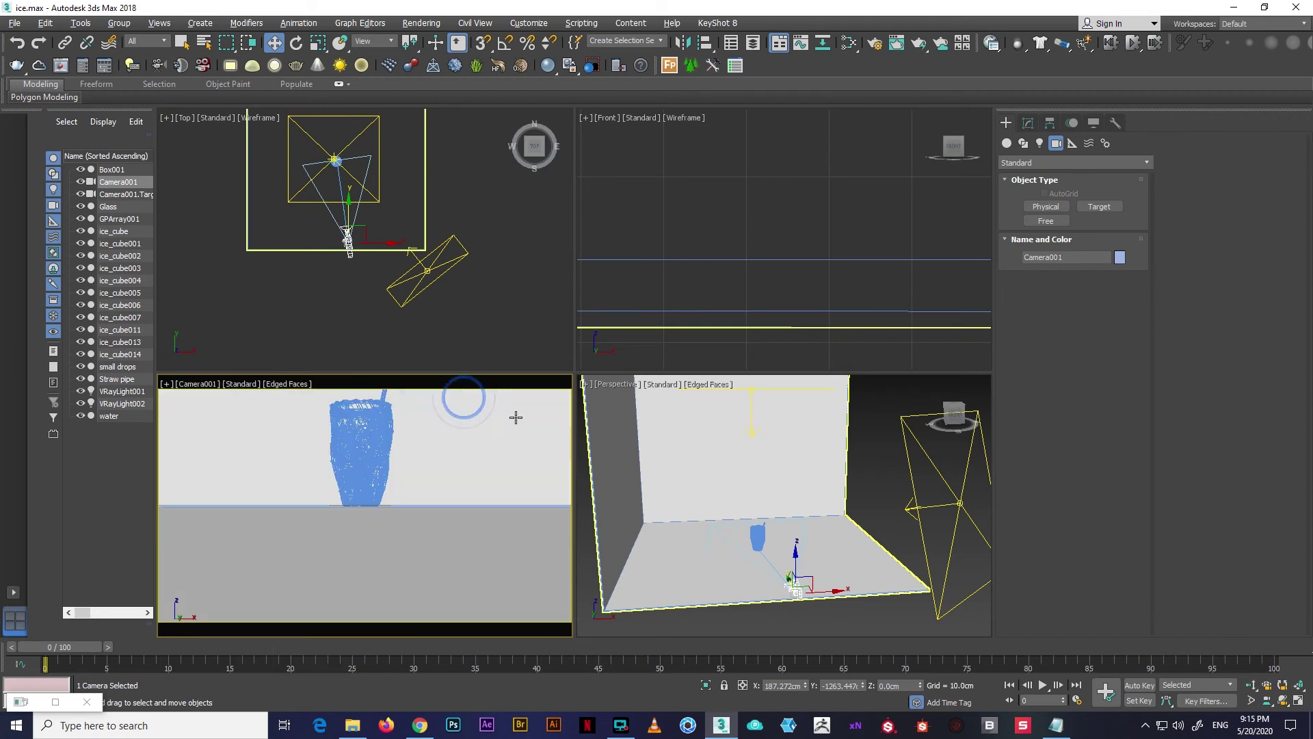
click(1282, 700)
drag(435, 458, 414, 506)
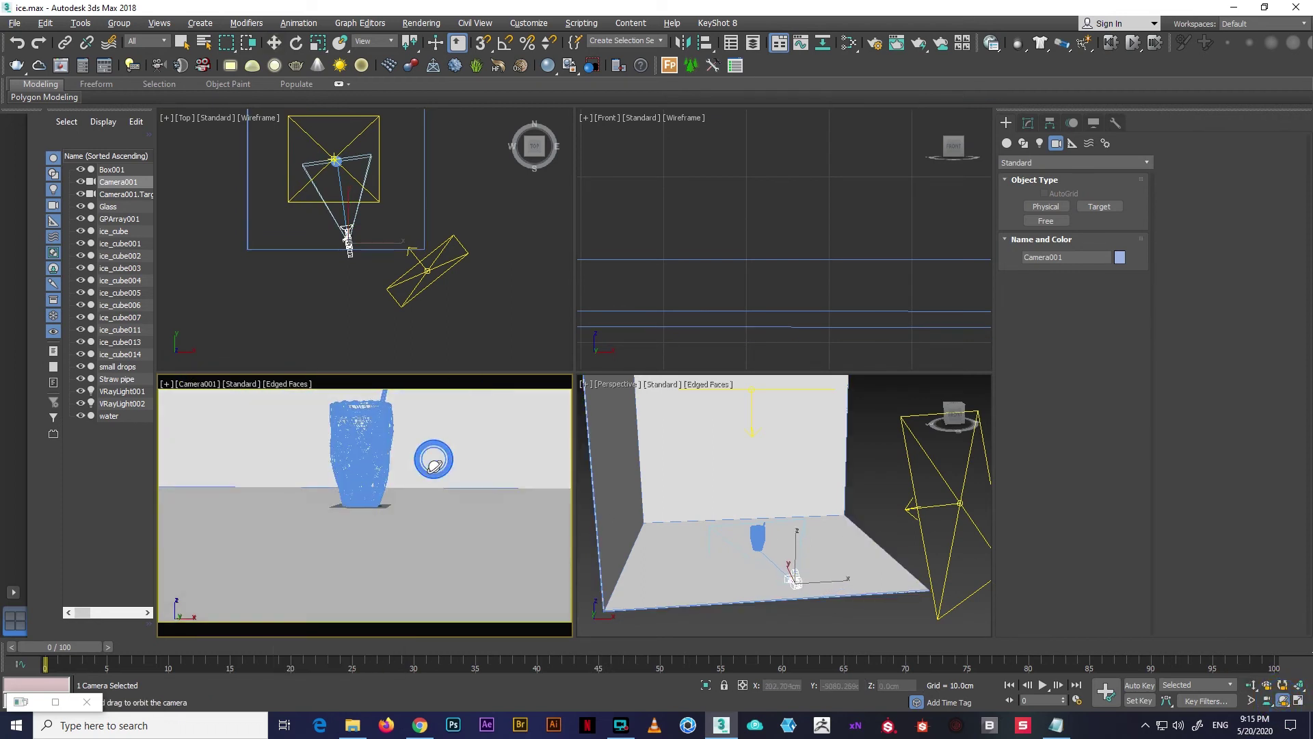
Maximize the camera view and orbit and dolly in so the glass is large and centred
key(alt+w)
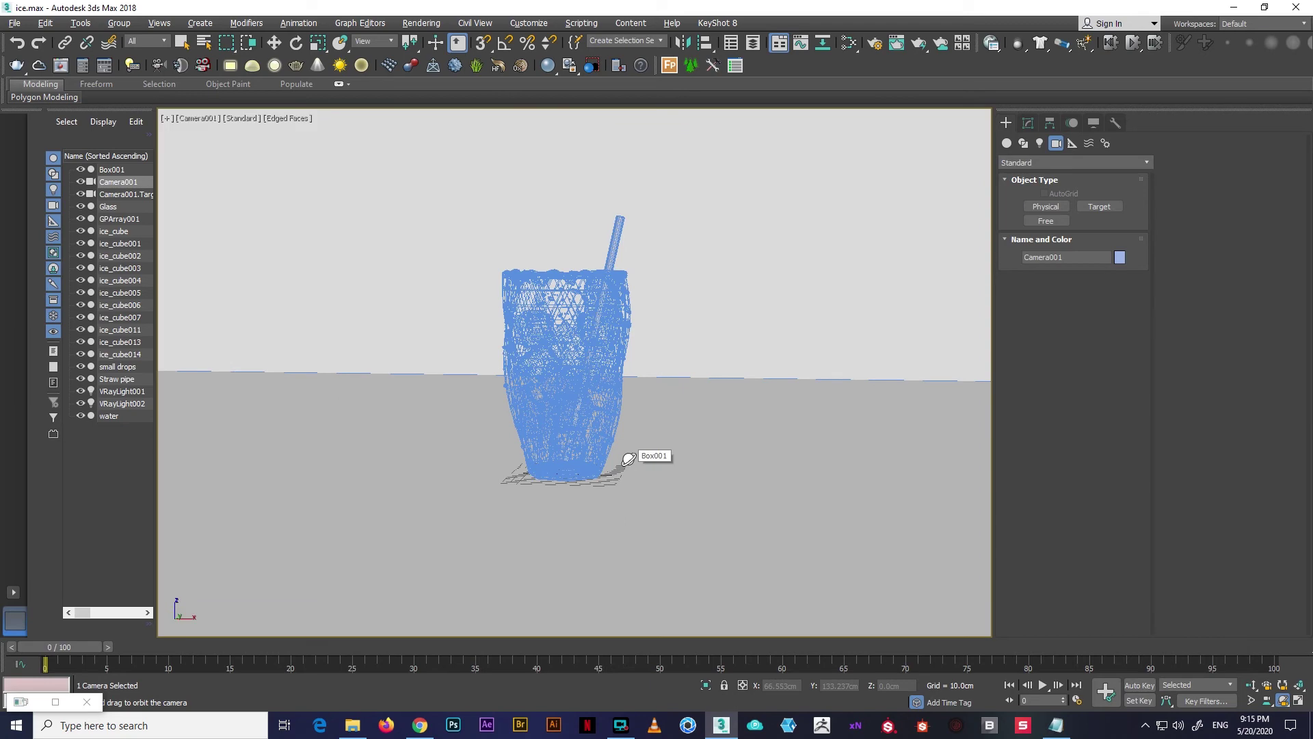
mouse_move(636, 440)
mouse_down()
mouse_move(619, 455)
mouse_move(630, 443)
mouse_up()
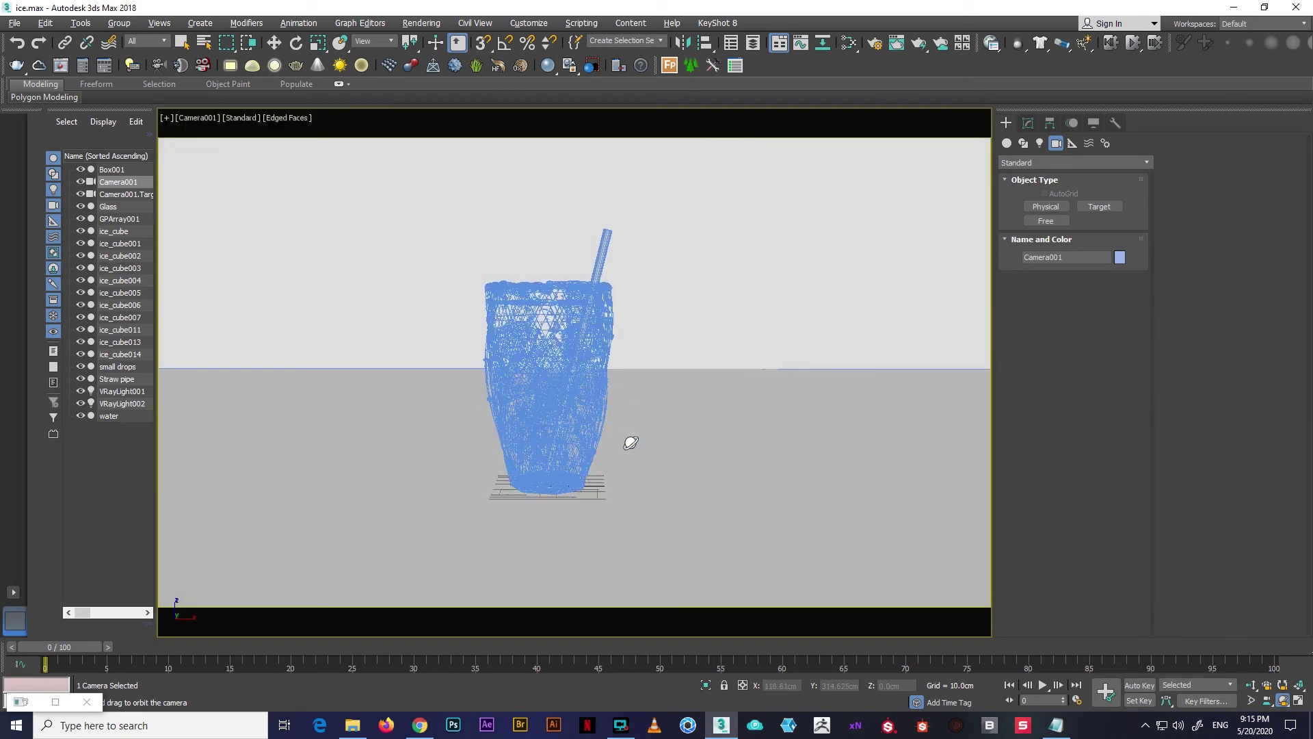
click(1250, 684)
mouse_move(718, 417)
mouse_down()
mouse_move(708, 408)
mouse_move(703, 434)
mouse_up()
key(w)
click(1282, 704)
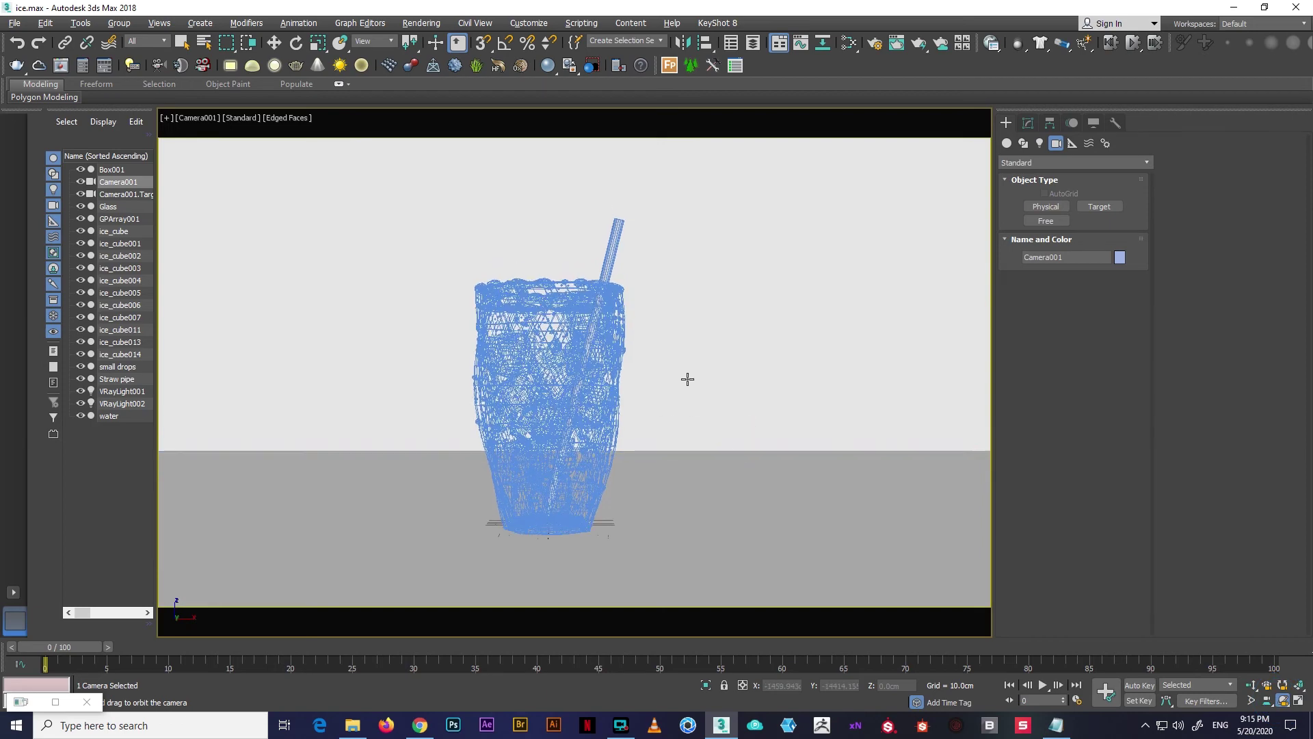
key(w)
click(919, 48)
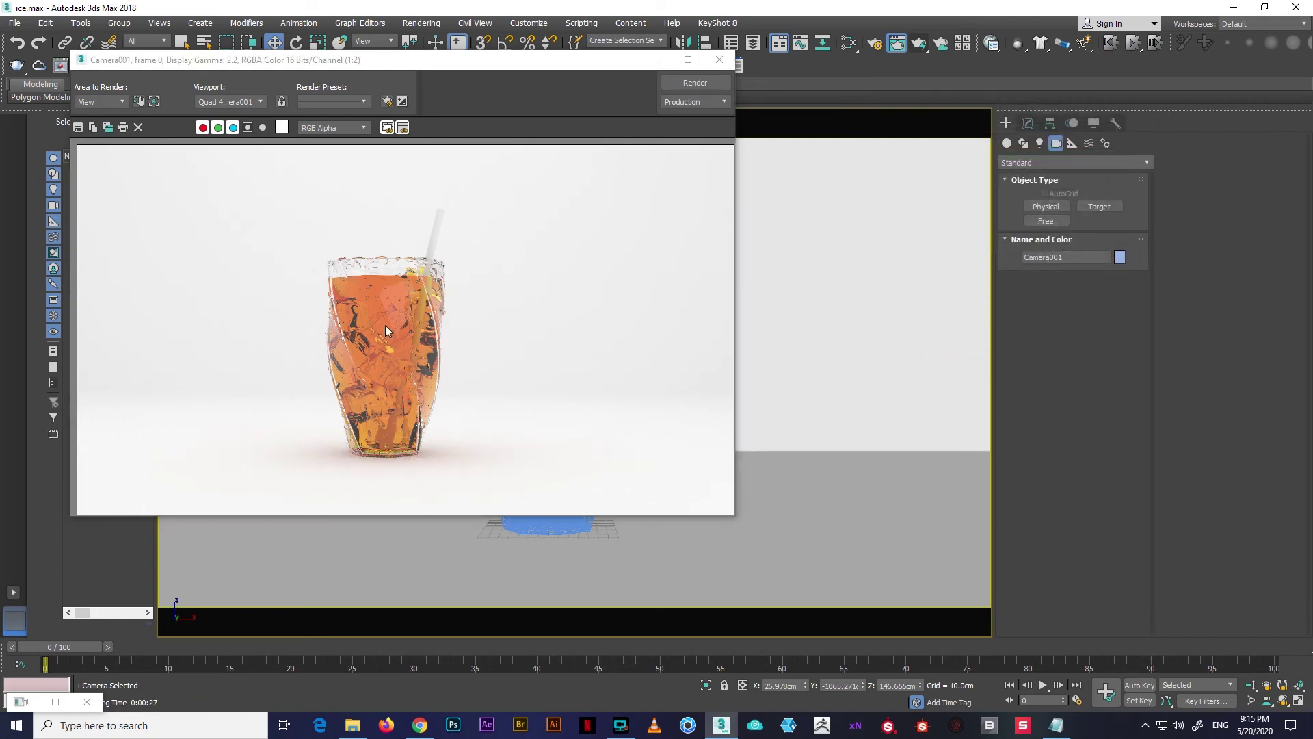
Maximize the Rendered Frame Window and zoom in and out on the glass and rim to inspect the render
click(688, 60)
scroll(675, 381, up, 2)
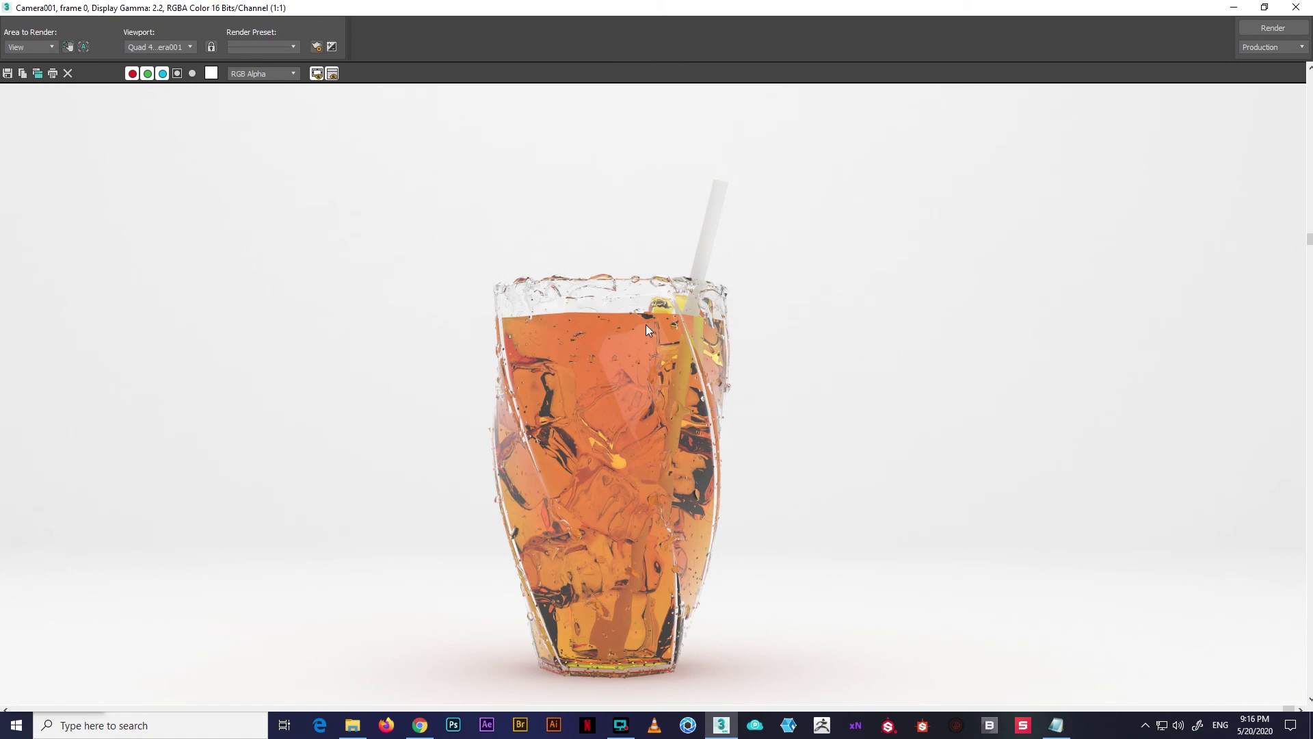
ctrl+click(639, 290)
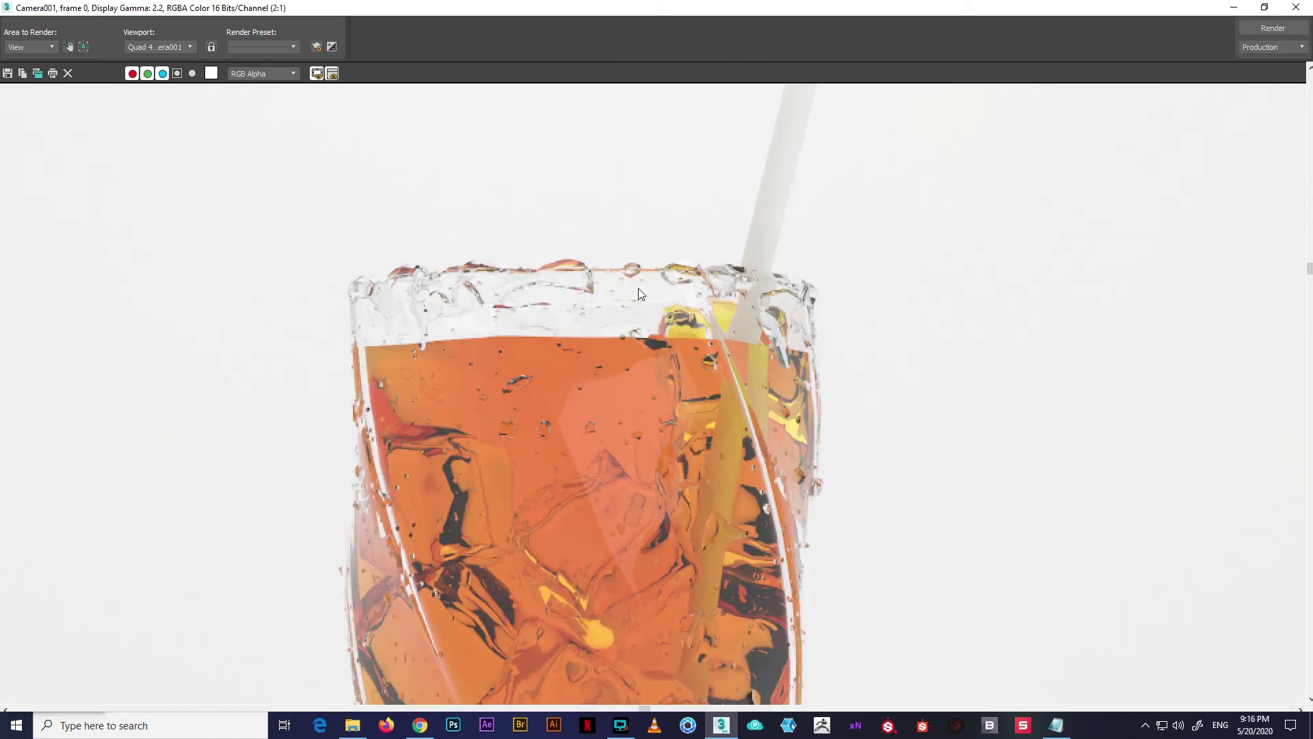
ctrl+right_click(604, 419)
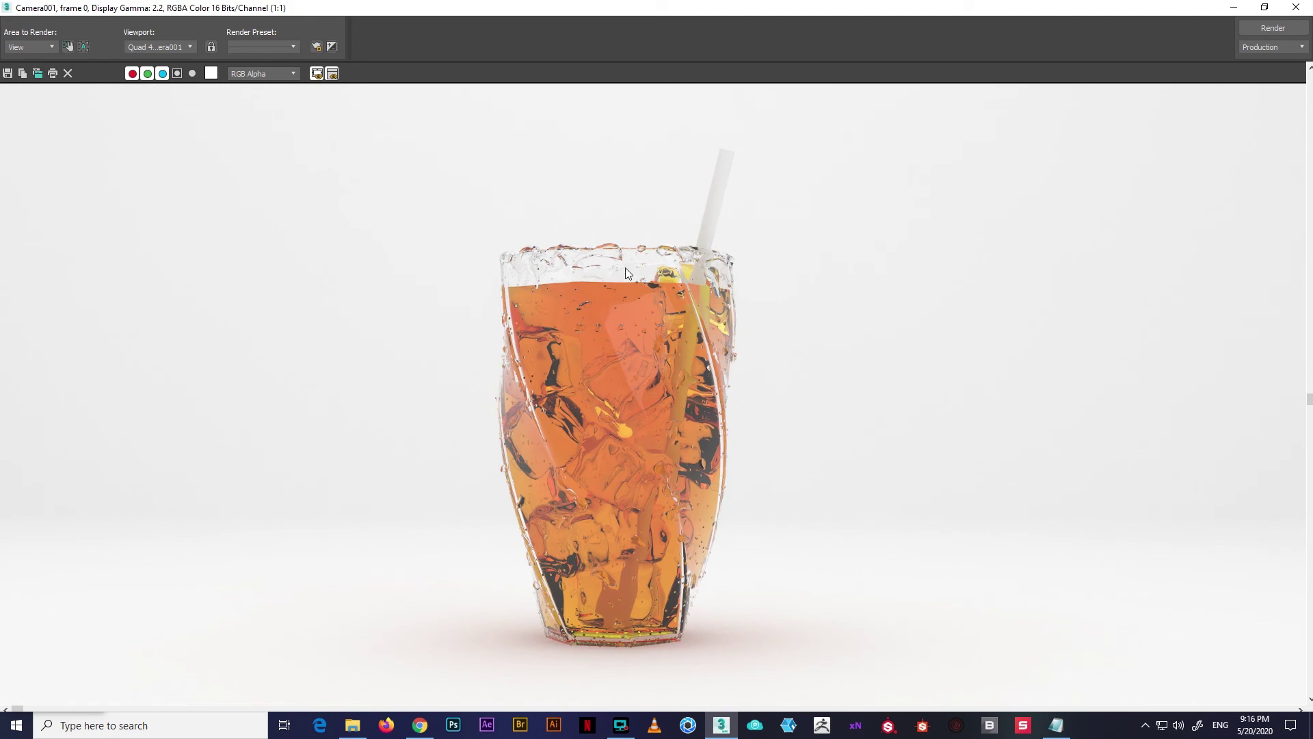
ctrl+click(628, 273)
ctrl+right_click(992, 206)
Set the glass fog colour to pale peach R254 G207 B183 and fog multiplier 0.002, then re-render
click(1295, 10)
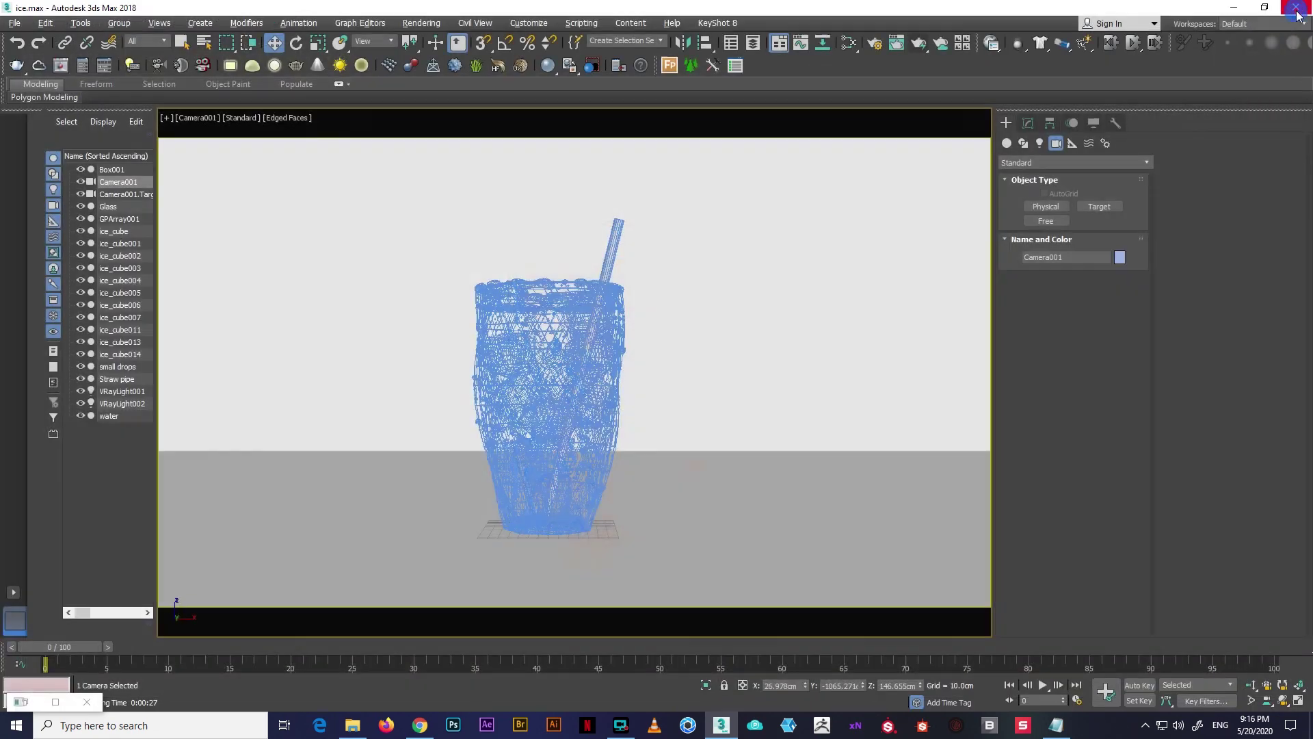
key(m)
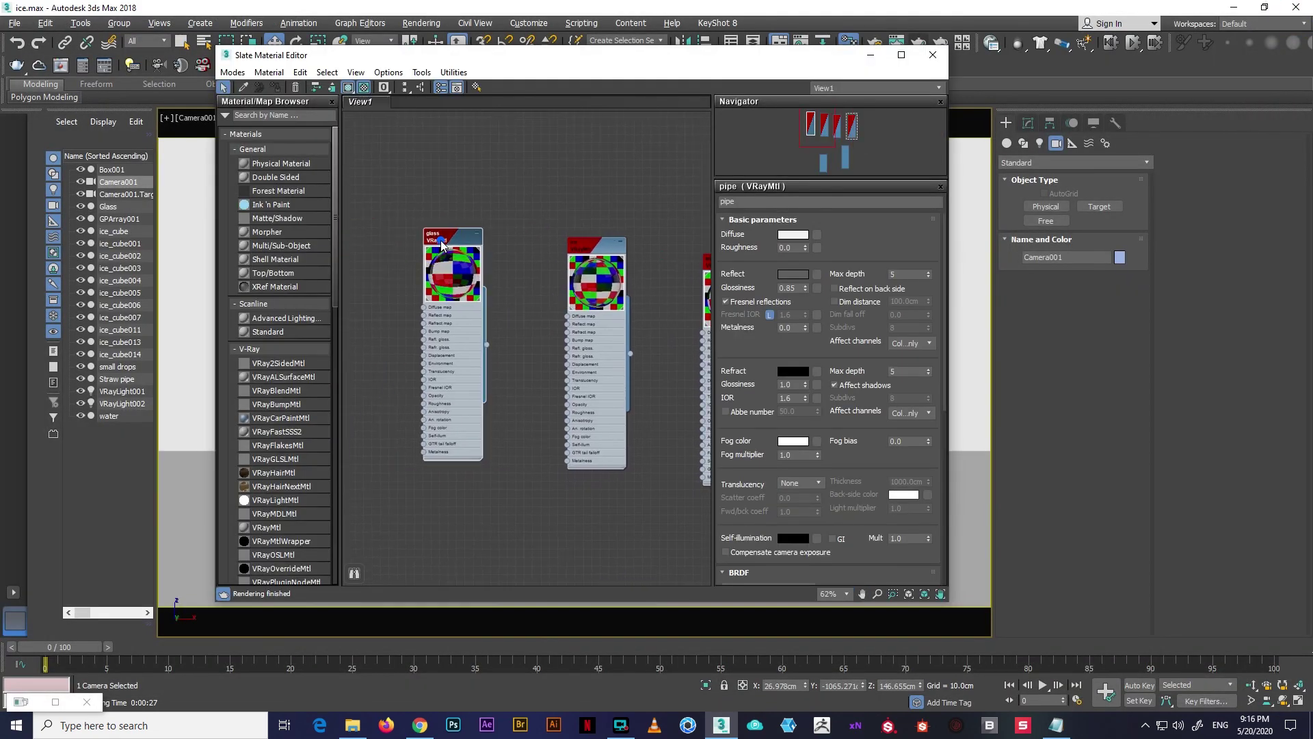
drag(750, 435, 773, 373)
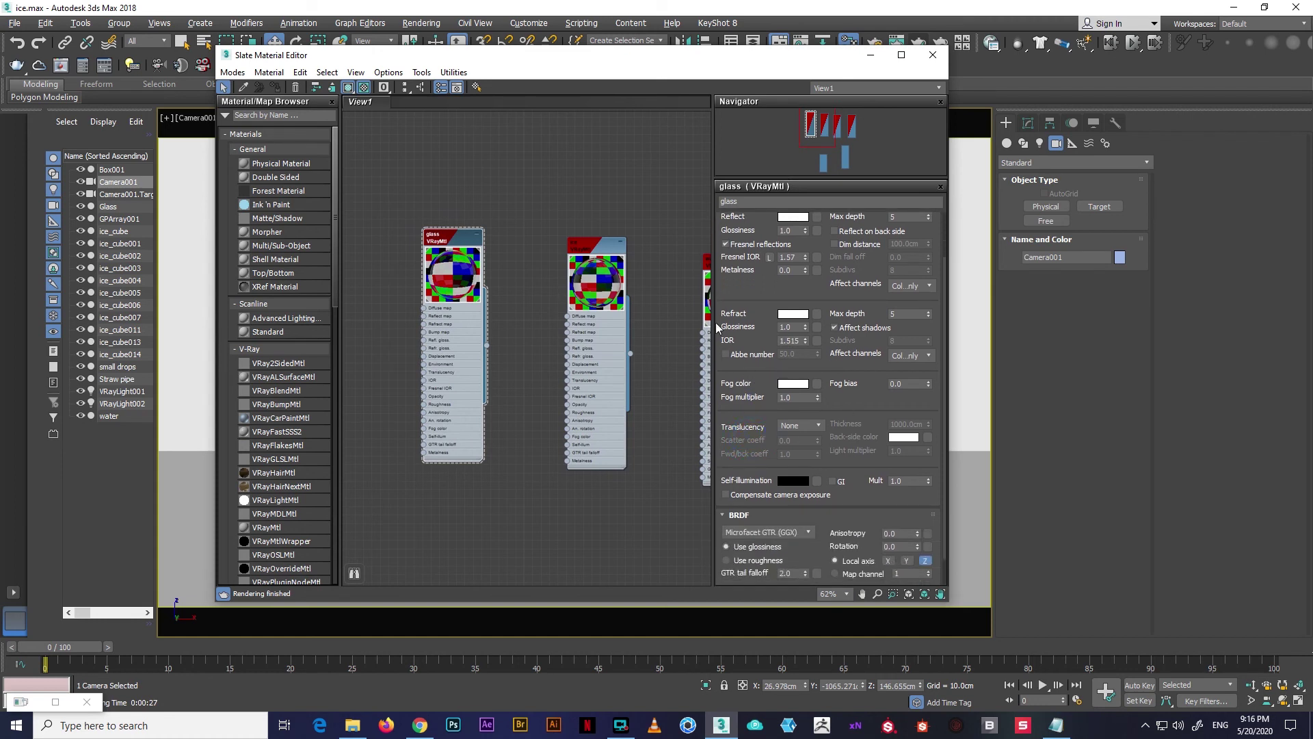
click(787, 385)
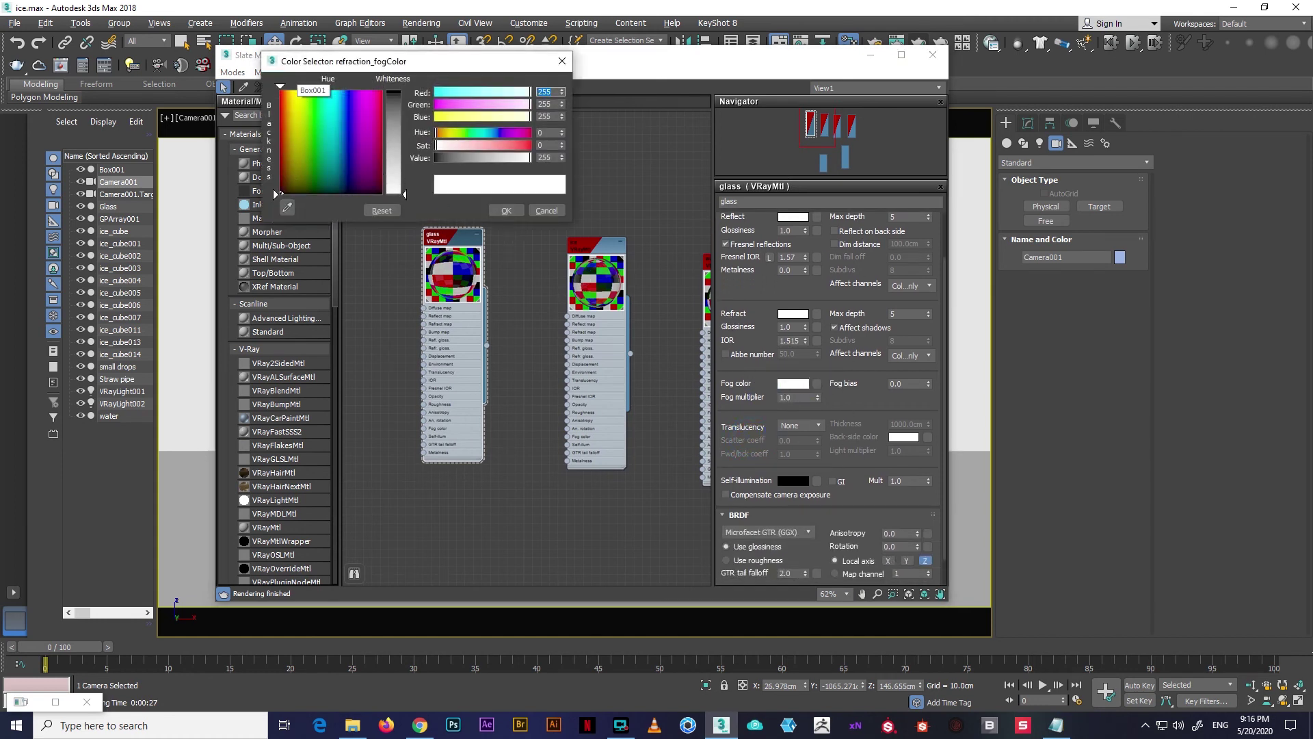
click(286, 90)
drag(393, 193, 394, 165)
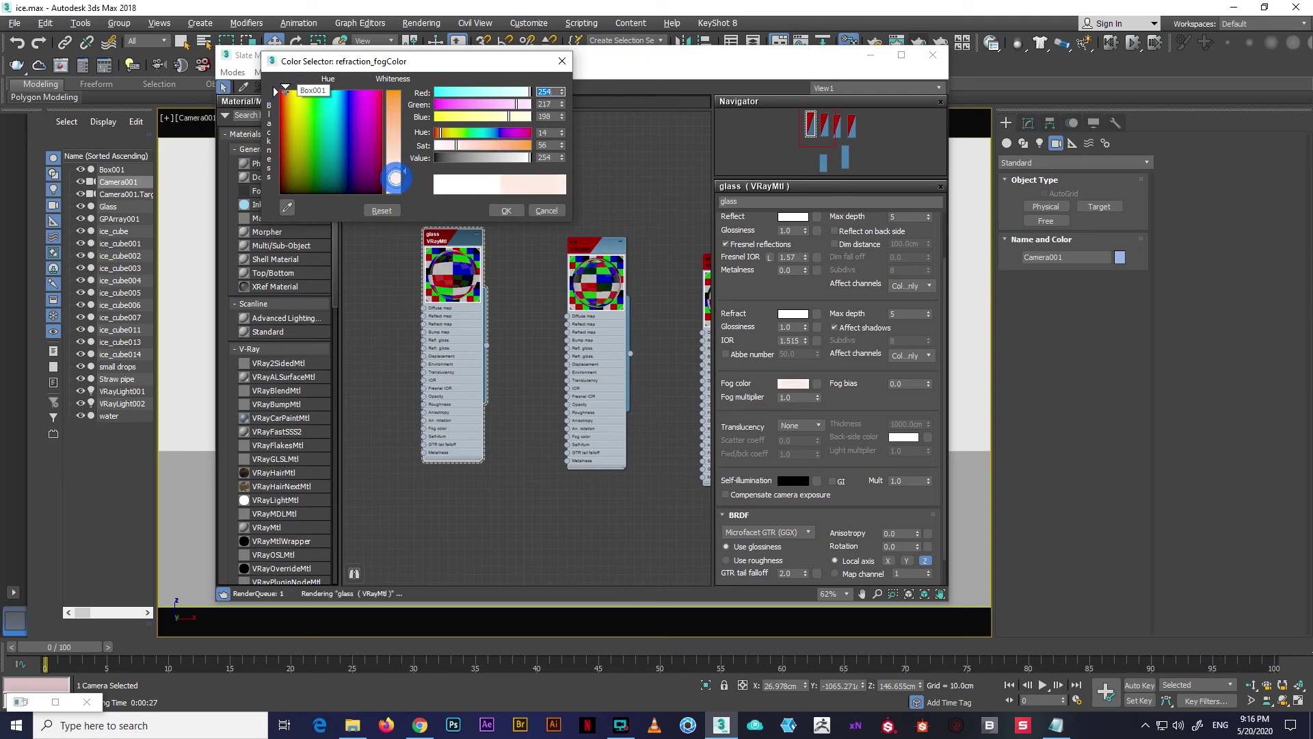
click(502, 211)
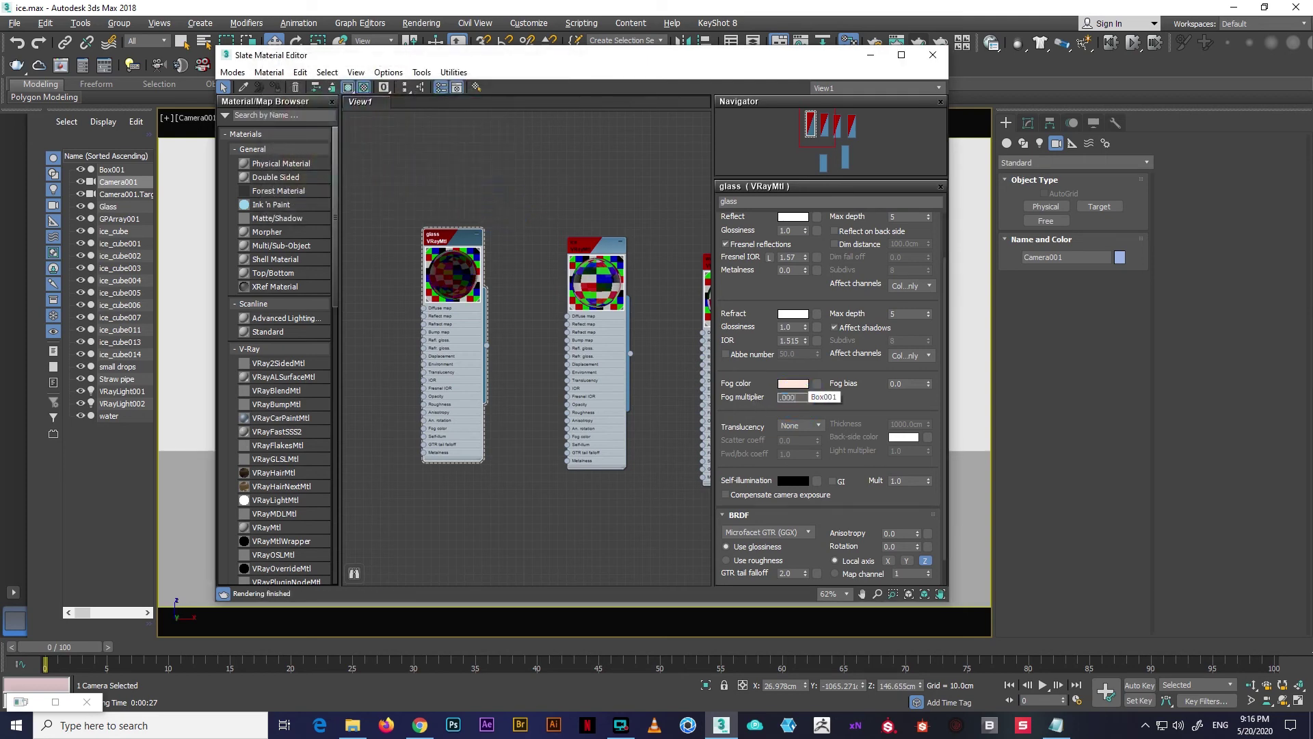
key(Return)
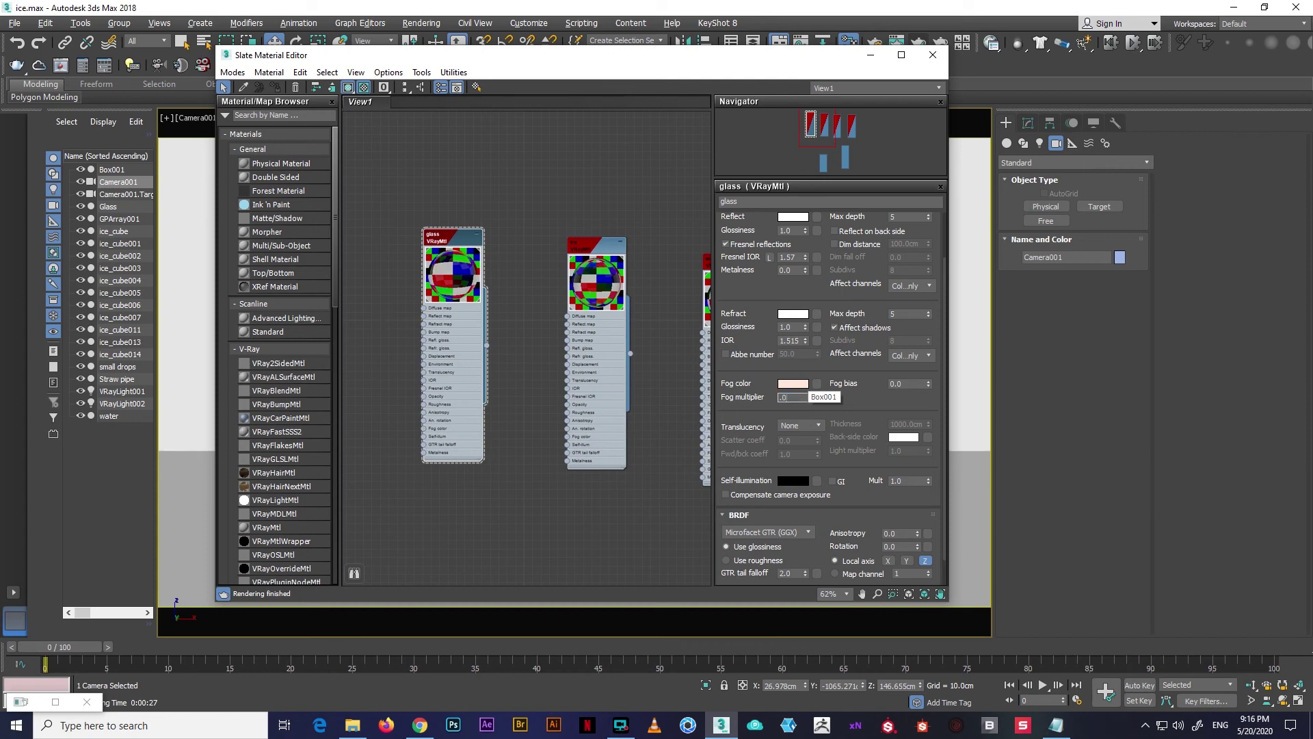
key(shift+q)
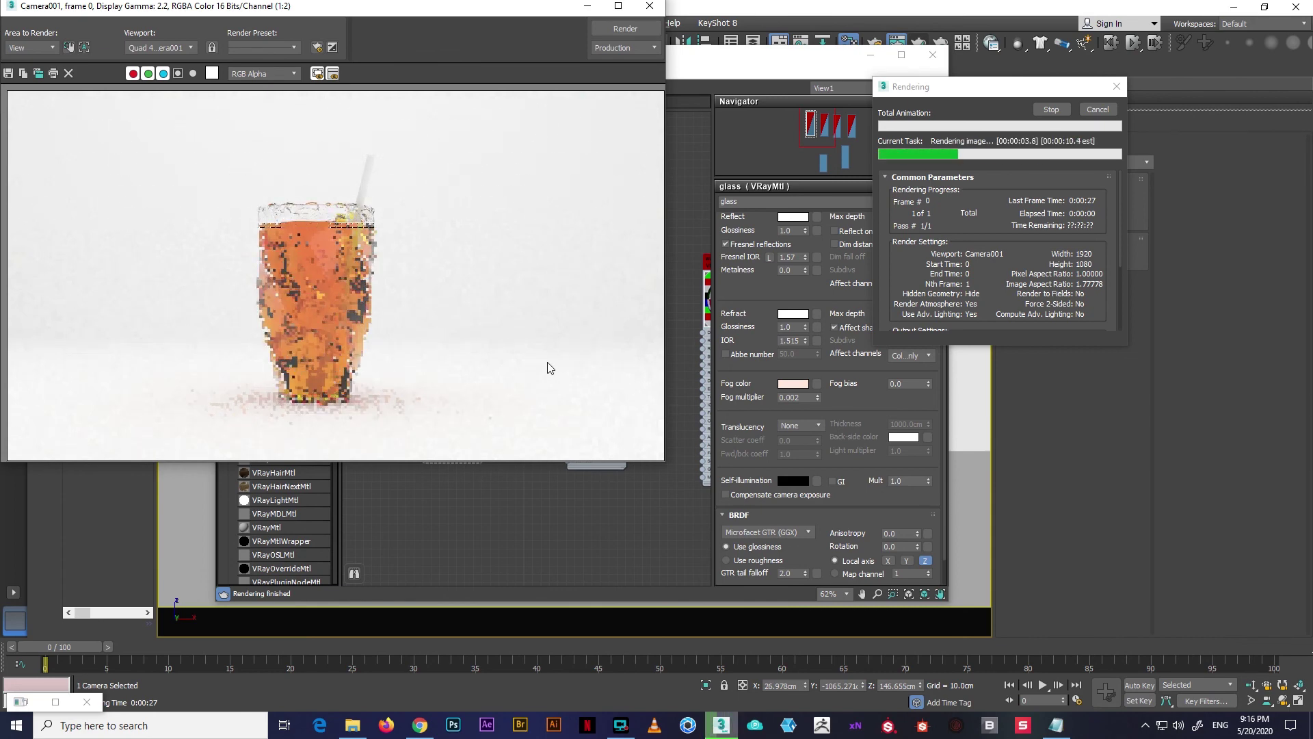
Zoom in and out on the peach-tinted render, then view it maximized full-screen
scroll(332, 206, up, 1)
scroll(338, 197, up, 1)
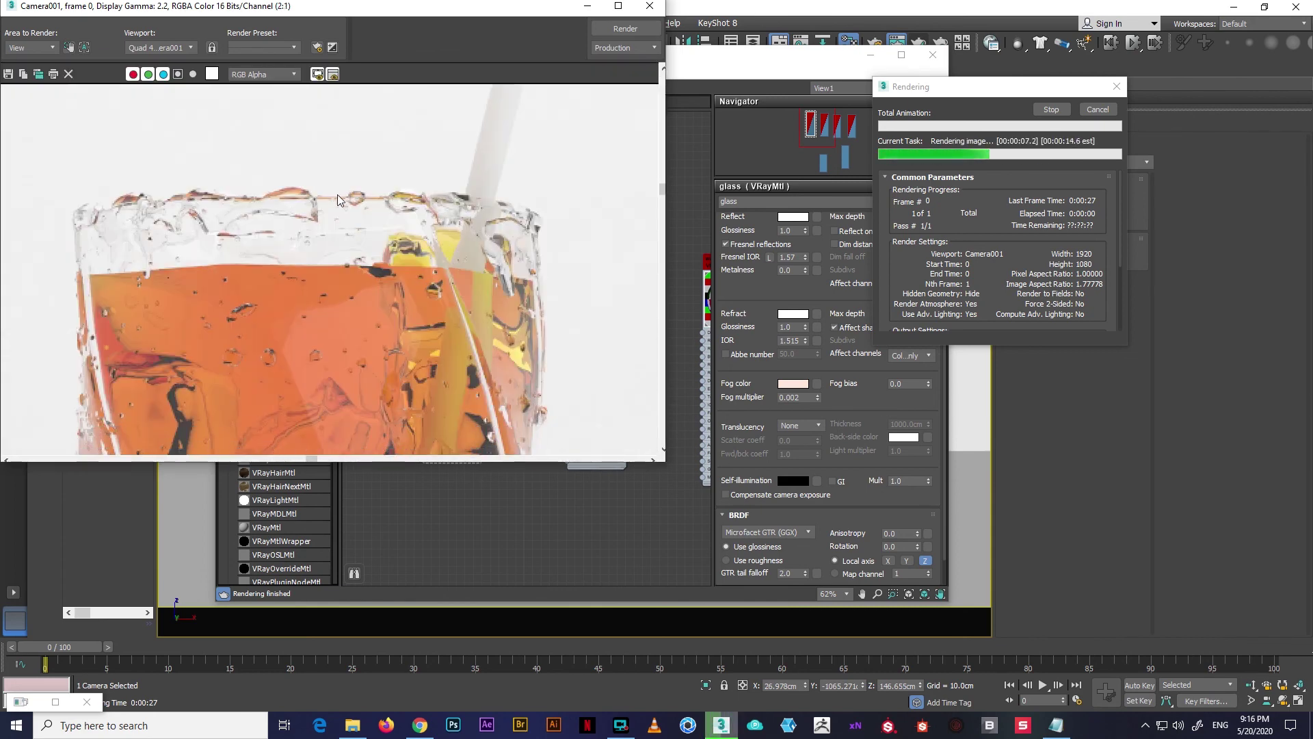
scroll(360, 244, down, 1)
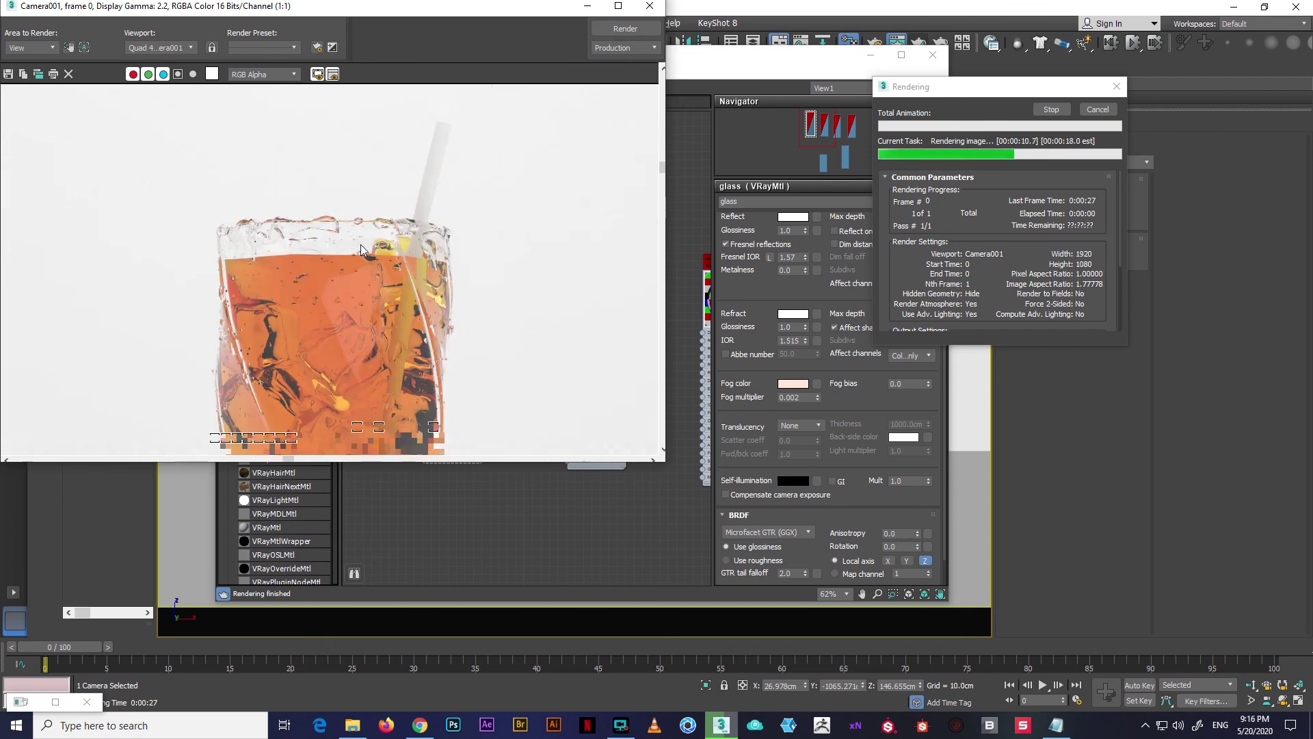
scroll(392, 287, down, 1)
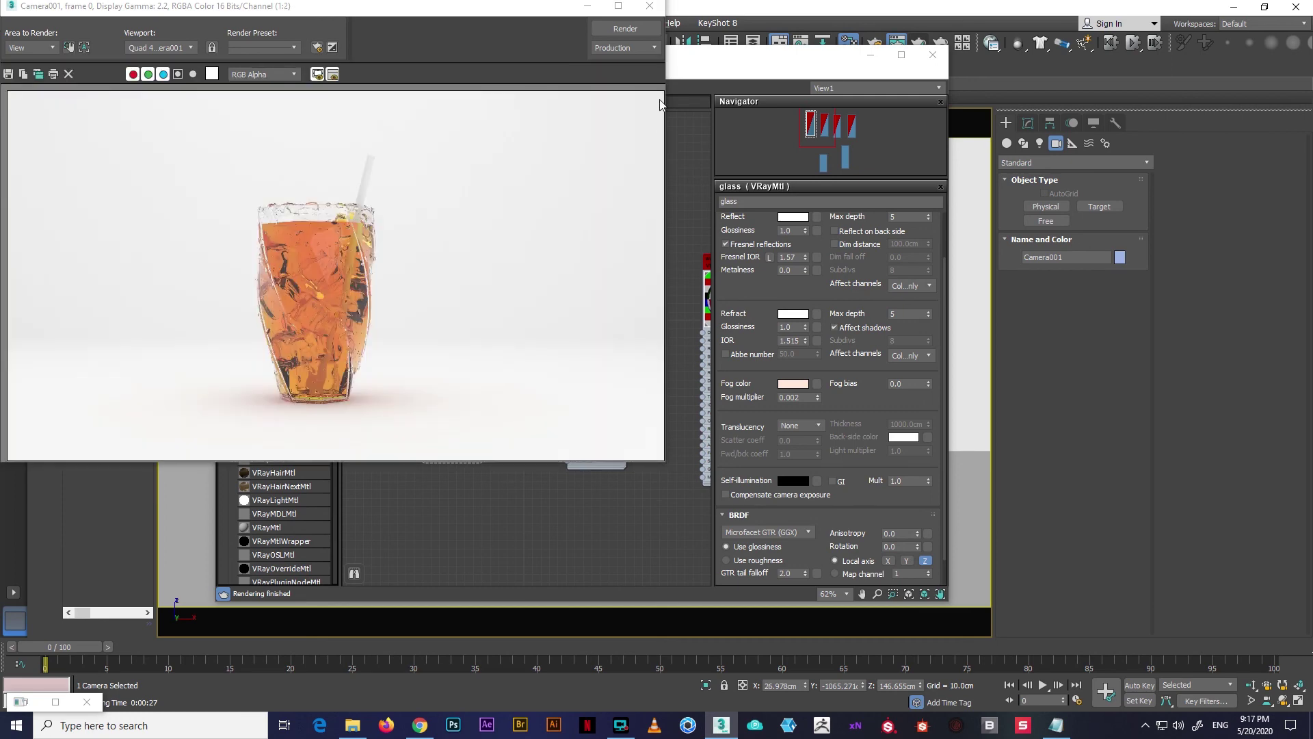
click(618, 6)
scroll(786, 328, up, 1)
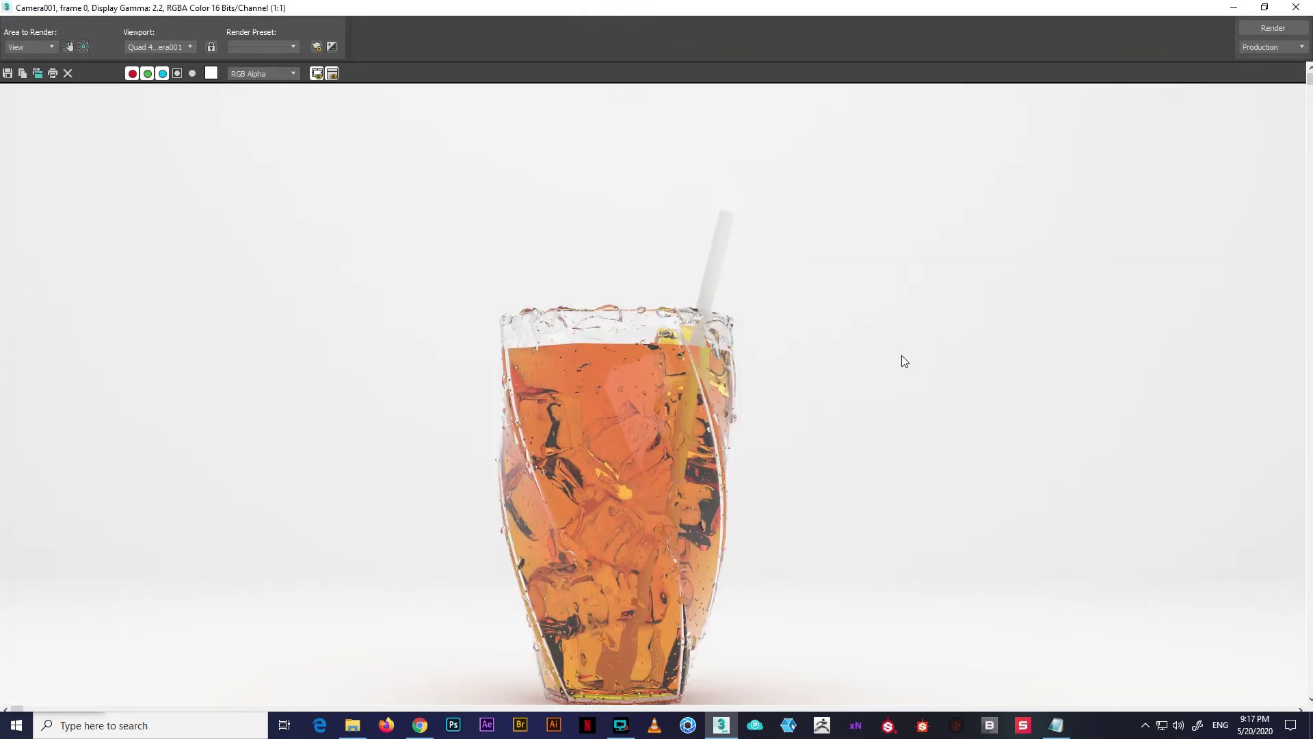